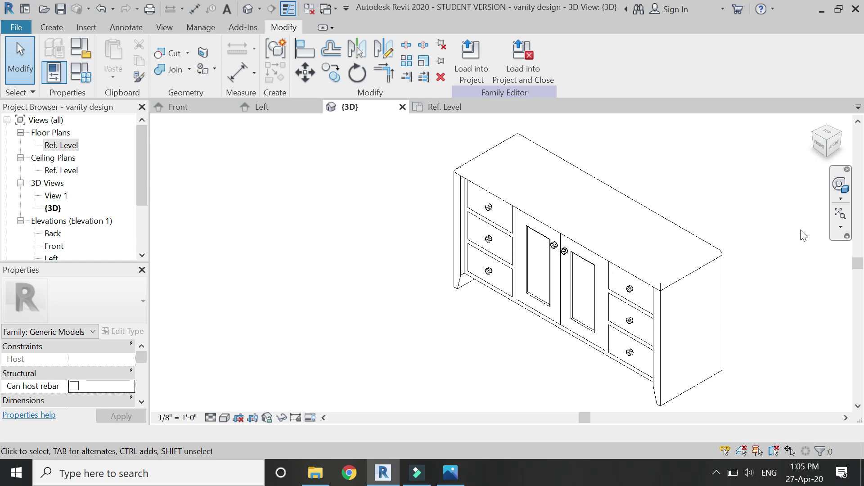
# - Zoom in and orbit around the vanity cabinet using the Navigation Wheel
pyautogui.scroll(1, 804, 235)
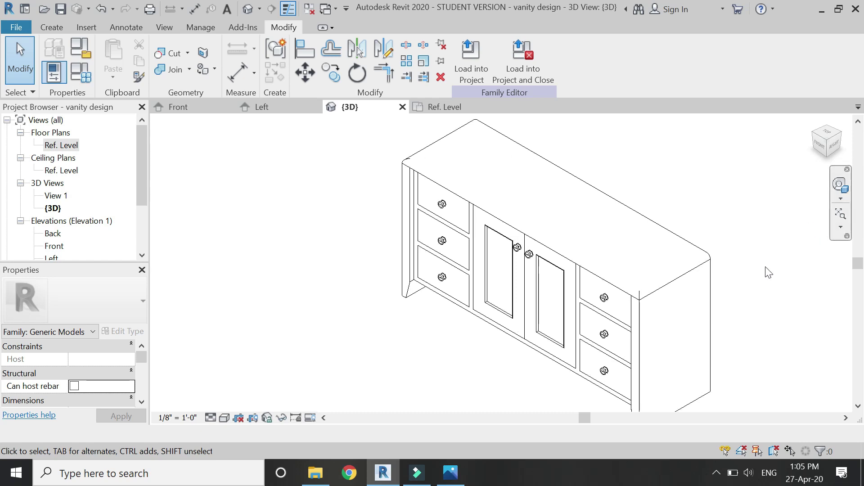
pyautogui.click(840, 191)
pyautogui.moveTo(648, 196); pyautogui.dragTo(464, 276)
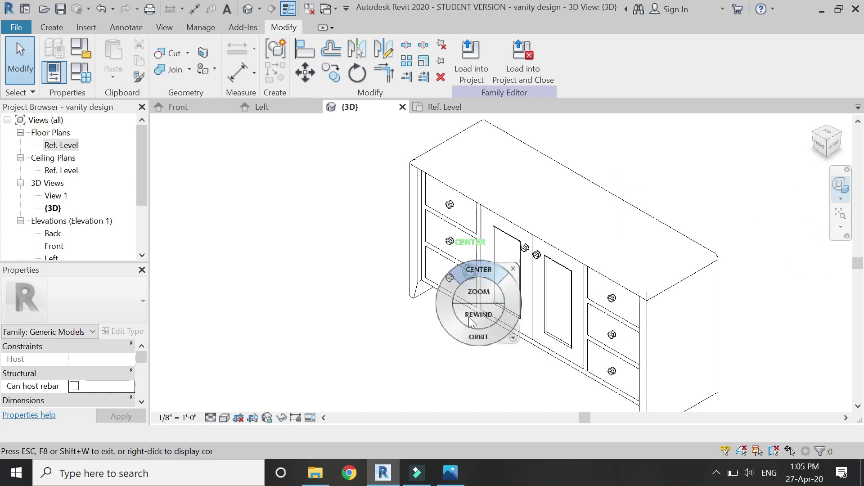
pyautogui.moveTo(481, 350); pyautogui.dragTo(542, 275)
pyautogui.press('Escape')
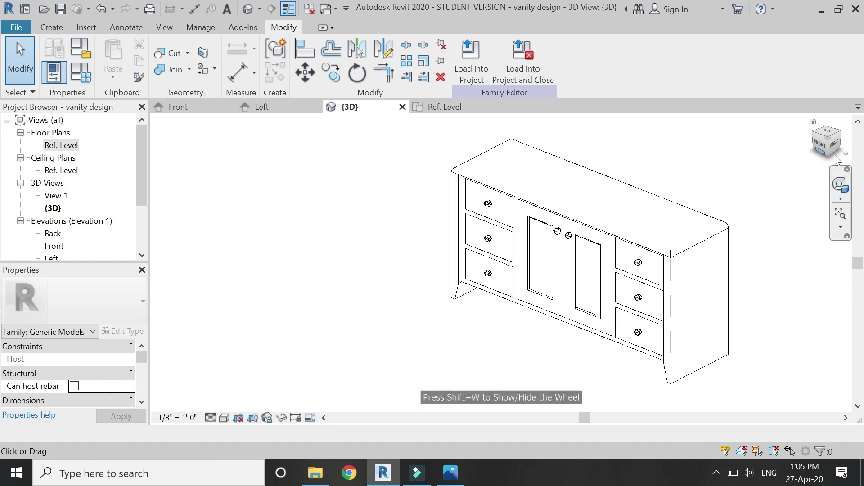
# - Jump to the top-front-right ViewCube corner view and bring up Family Types
pyautogui.click(834, 144)
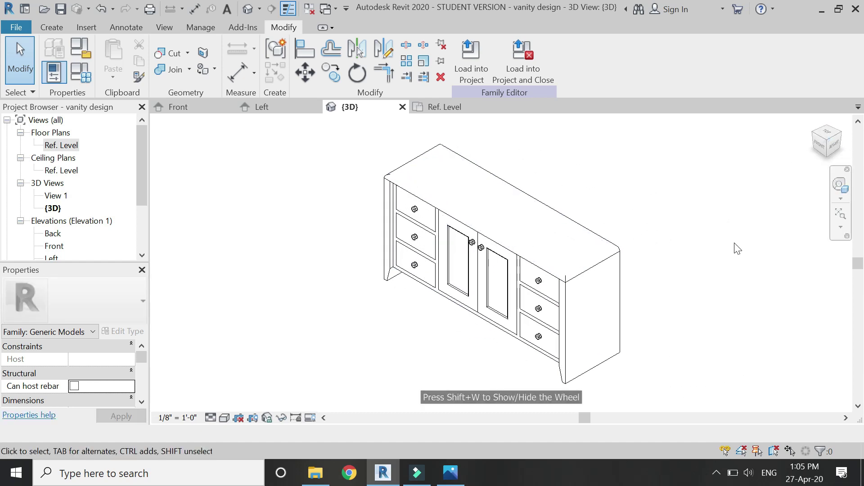
pyautogui.scroll(3, 386, 301)
pyautogui.scroll(-2, 421, 234)
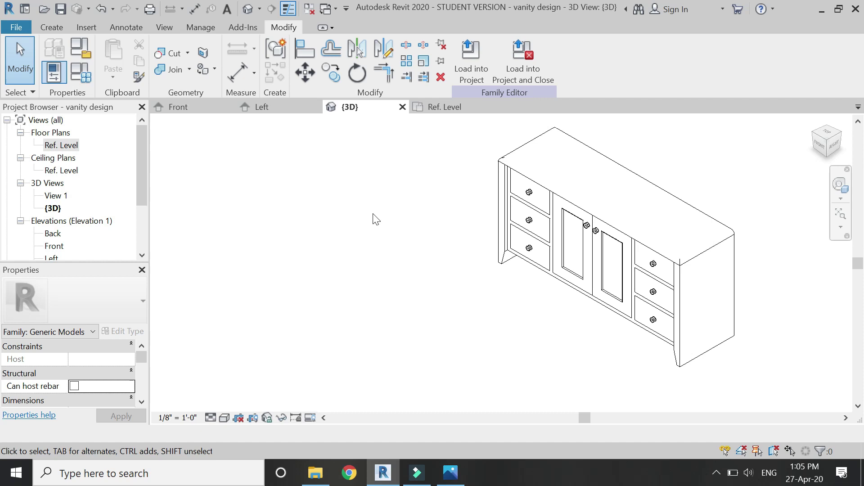
pyautogui.click(80, 80)
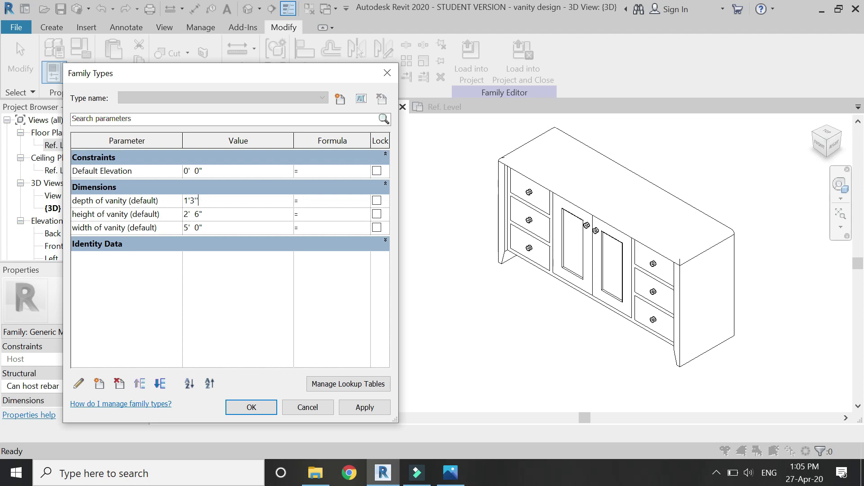
# - Resize the vanity to 3' 0" high by 6' 0" wide, then start a new family from Home
pyautogui.click(368, 406)
pyautogui.click(226, 213)
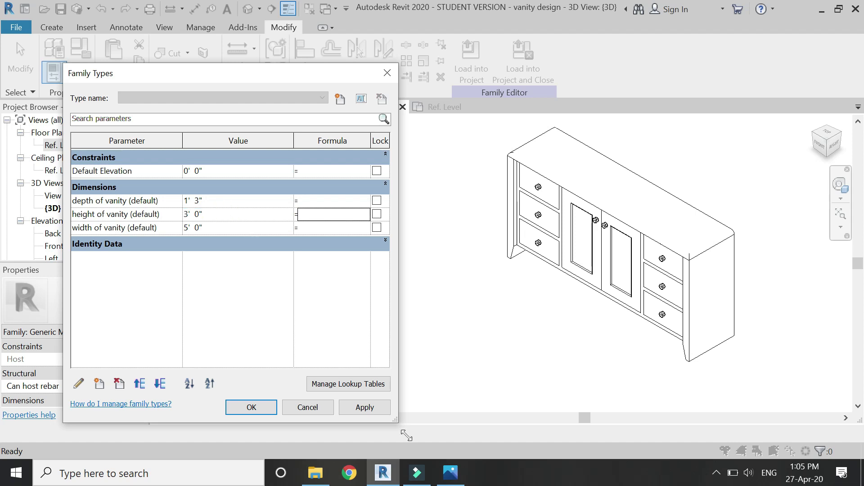
pyautogui.click(364, 408)
pyautogui.click(209, 228)
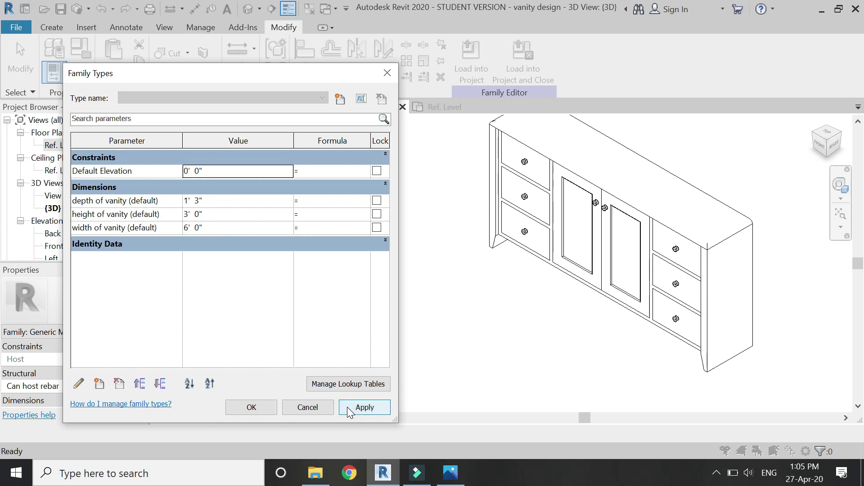
pyautogui.click(250, 412)
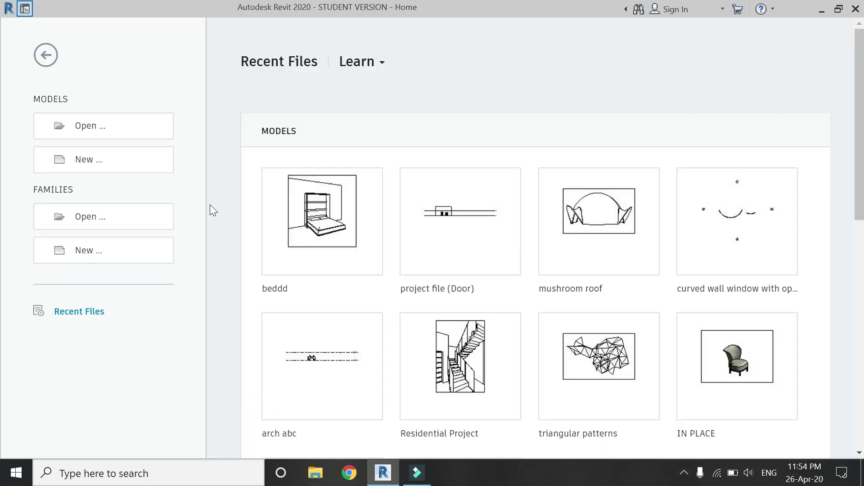
pyautogui.click(147, 257)
# - Create a new family from the Generic Model.rft template
pyautogui.click(359, 225)
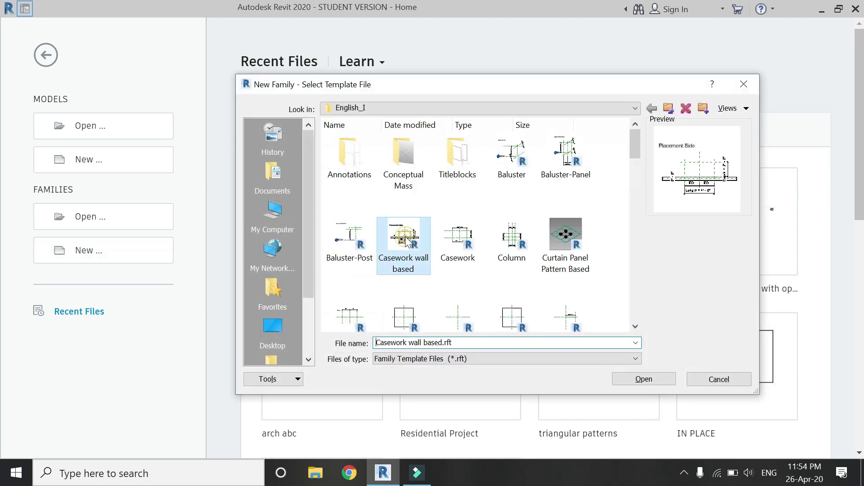
pyautogui.scroll(-5, 405, 234)
pyautogui.click(456, 144)
pyautogui.scroll(-2, 408, 242)
pyautogui.click(404, 193)
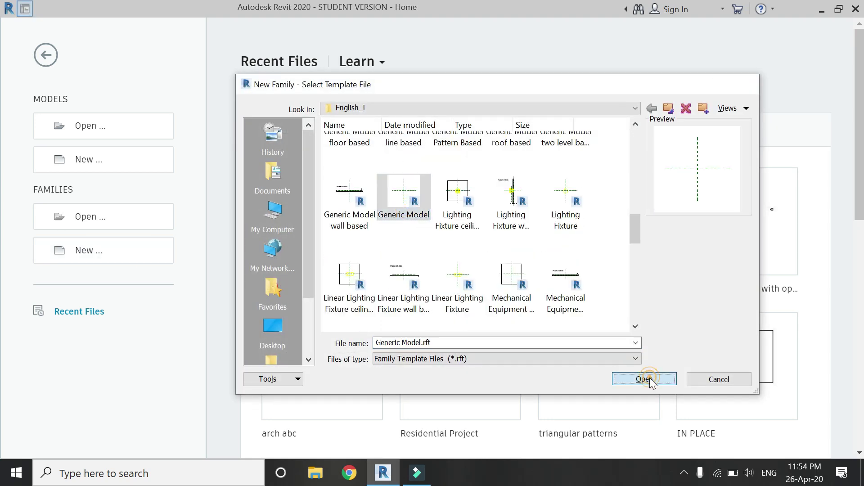
pyautogui.click(649, 377)
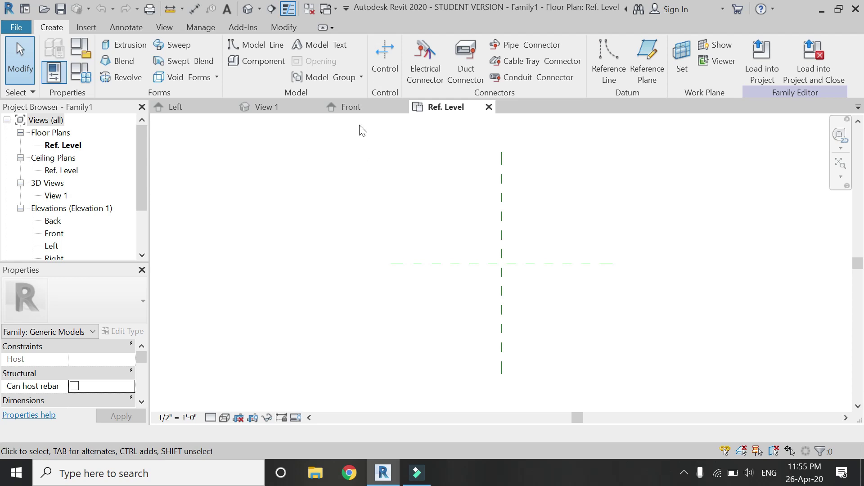
# - In the Front elevation, draw two vertical reference planes and one horizontal reference plane
pyautogui.click(352, 108)
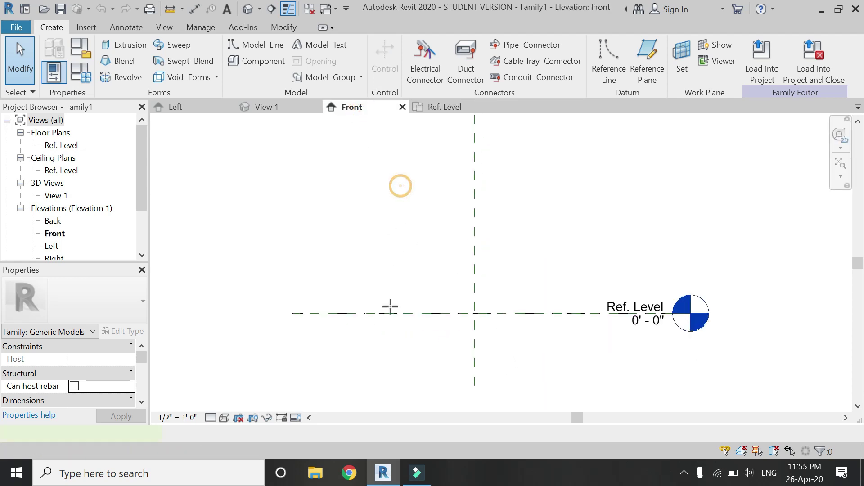
pyautogui.press('r')
pyautogui.press('p')
pyautogui.click(401, 186)
pyautogui.click(400, 373)
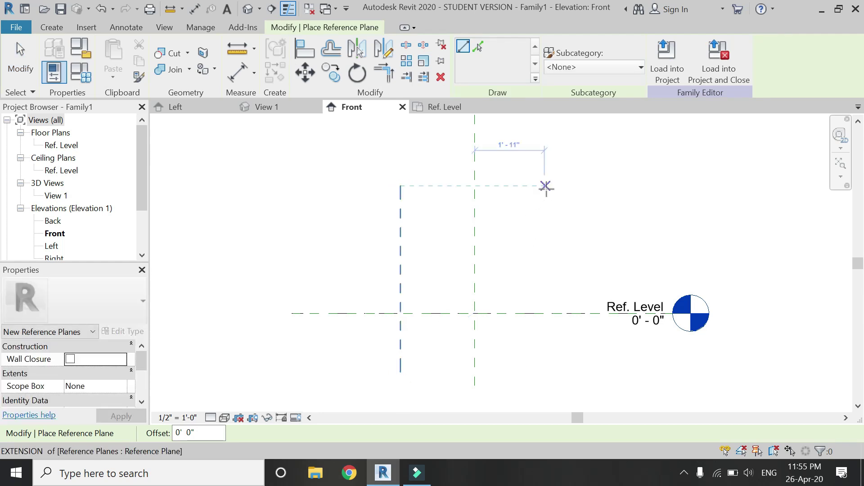
pyautogui.click(547, 186)
pyautogui.click(548, 373)
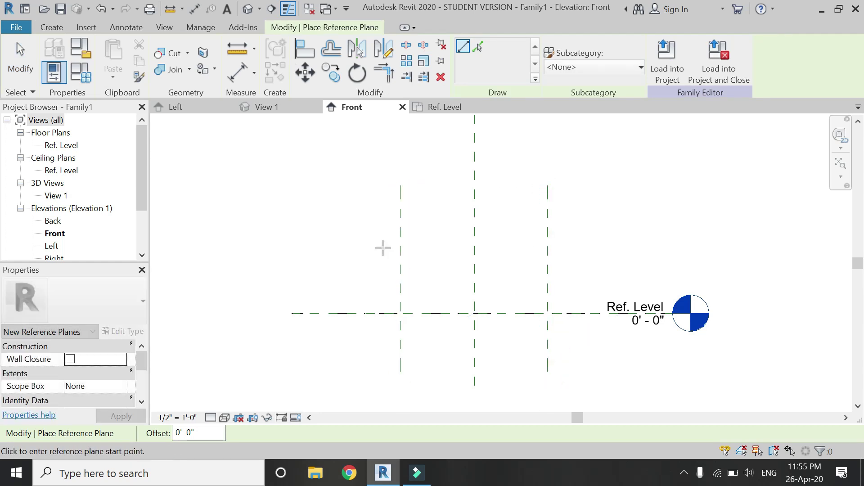
pyautogui.click(293, 220)
pyautogui.click(652, 220)
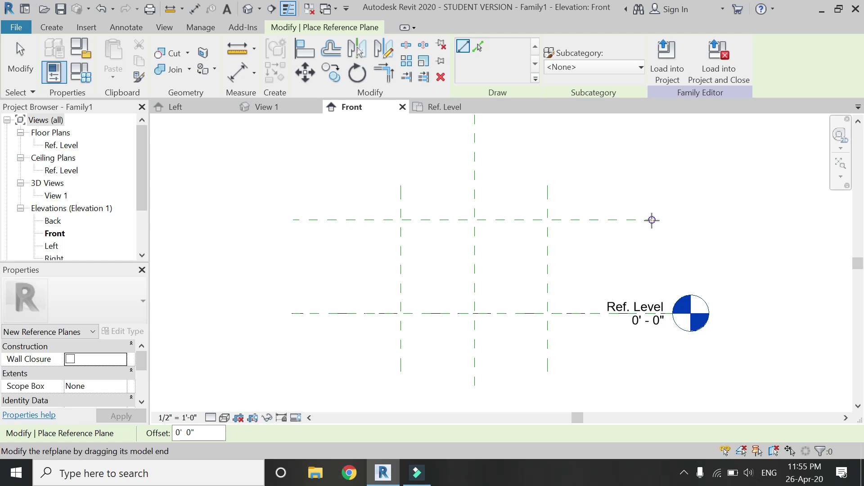
pyautogui.click(244, 71)
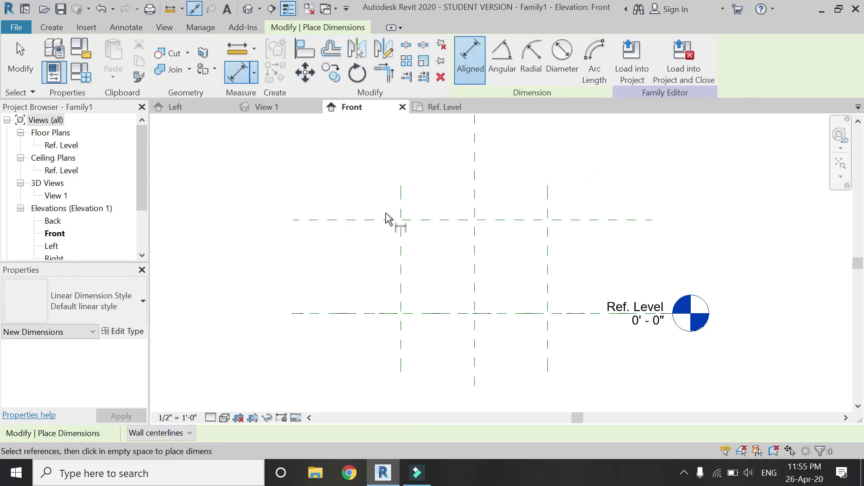
# - Dimension the left, centre and right planes and set the spacing equal (EQ)
pyautogui.click(401, 253)
pyautogui.click(476, 261)
pyautogui.click(548, 253)
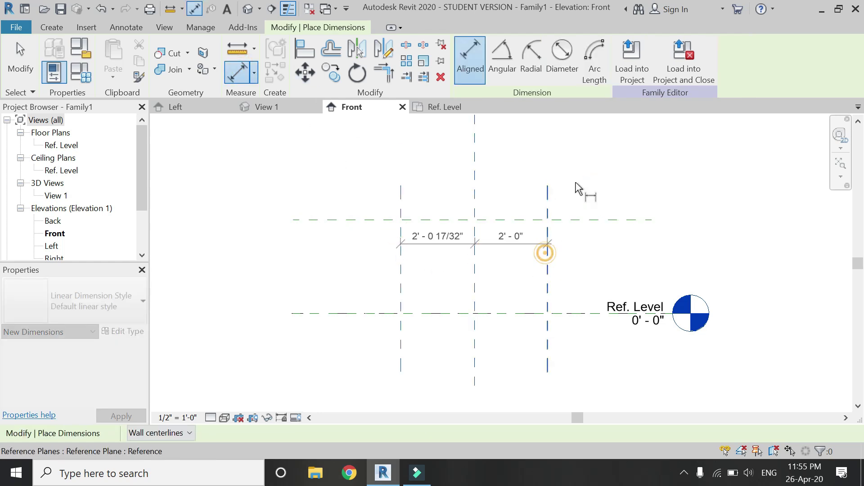
pyautogui.click(567, 148)
pyautogui.click(474, 185)
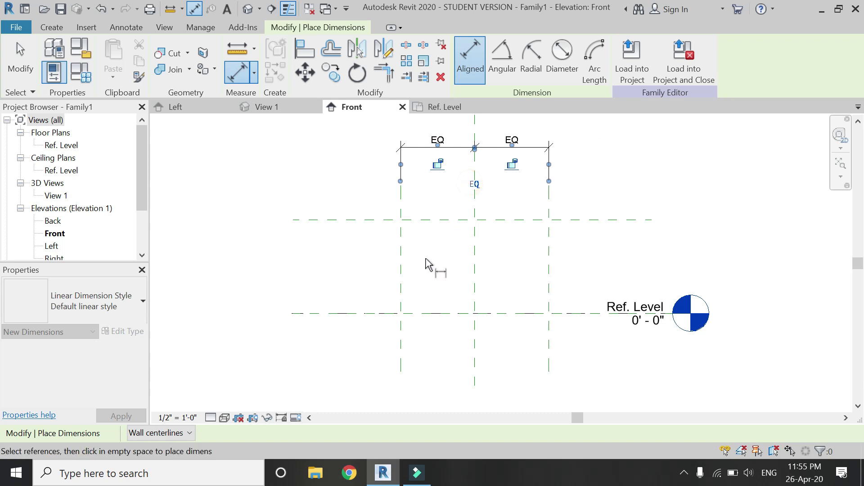
# - Add the overall width dimension and the 2' 7" height dimension to Ref. Level
pyautogui.click(401, 251)
pyautogui.click(550, 259)
pyautogui.scroll(-3, 521, 320)
pyautogui.click(561, 170)
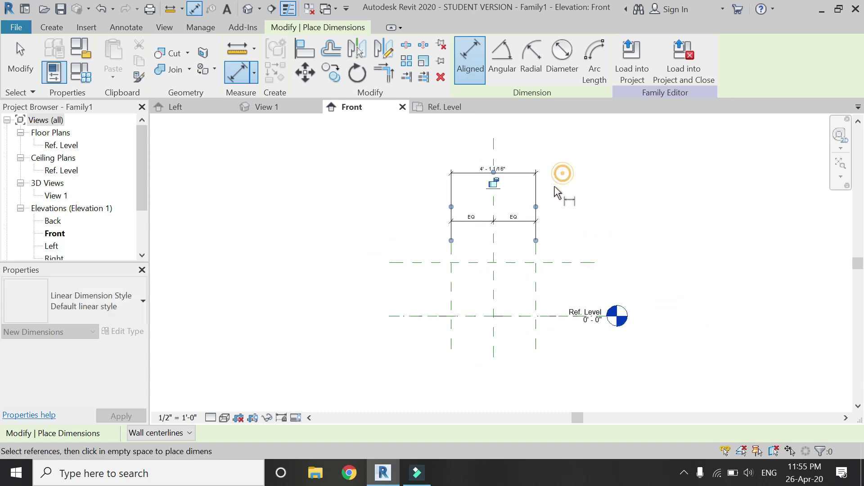
pyautogui.click(420, 263)
pyautogui.click(422, 317)
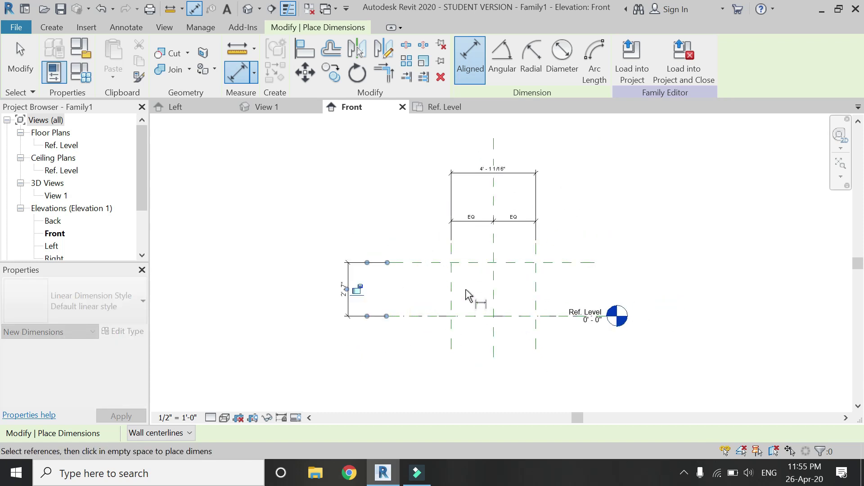
pyautogui.scroll(2, 468, 295)
pyautogui.press('Escape')
pyautogui.press('Escape')
# - Label the overall width dimension with a new instance parameter, width of vanity
pyautogui.click(472, 137)
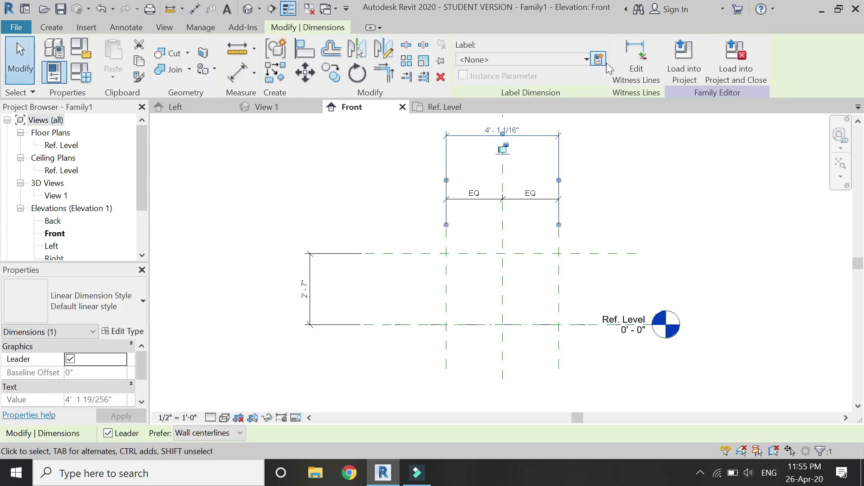
pyautogui.click(604, 60)
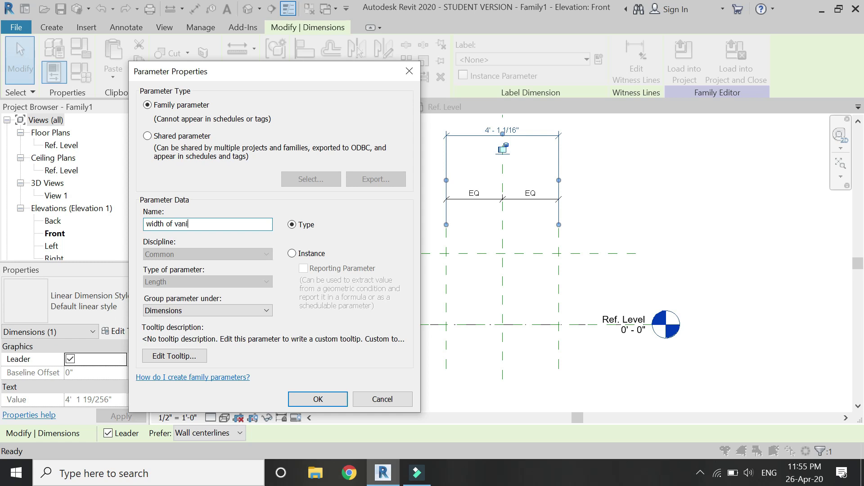
pyautogui.click(292, 254)
pyautogui.click(318, 399)
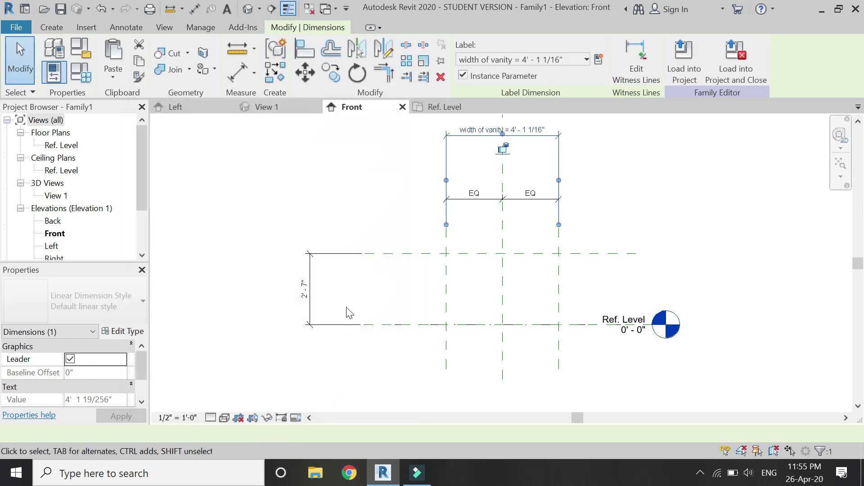
# - Label the 2' 7" height dimension with a new instance parameter, height of vanity
pyautogui.click(309, 279)
pyautogui.click(595, 61)
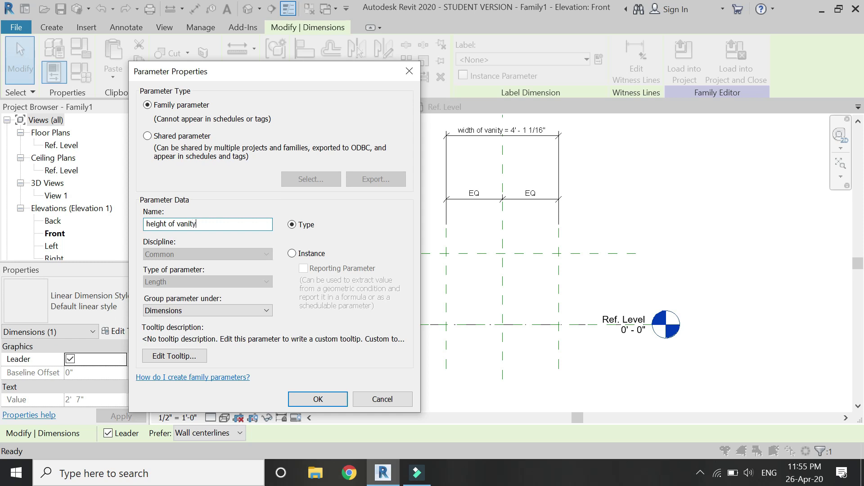
pyautogui.click(292, 256)
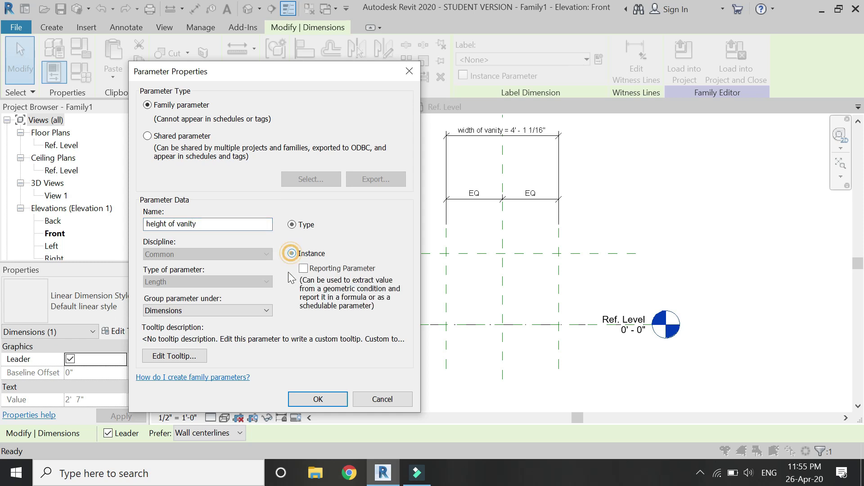
pyautogui.click(318, 399)
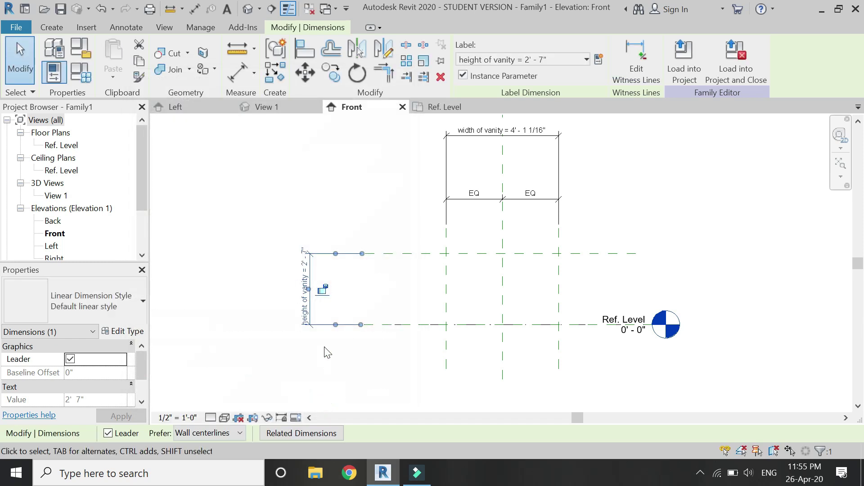
pyautogui.click(372, 213)
# - Set the view scale to 1 1/2" = 1'-0", then enter height 2' 6" and width 5' 0" in Family Types
pyautogui.click(185, 420)
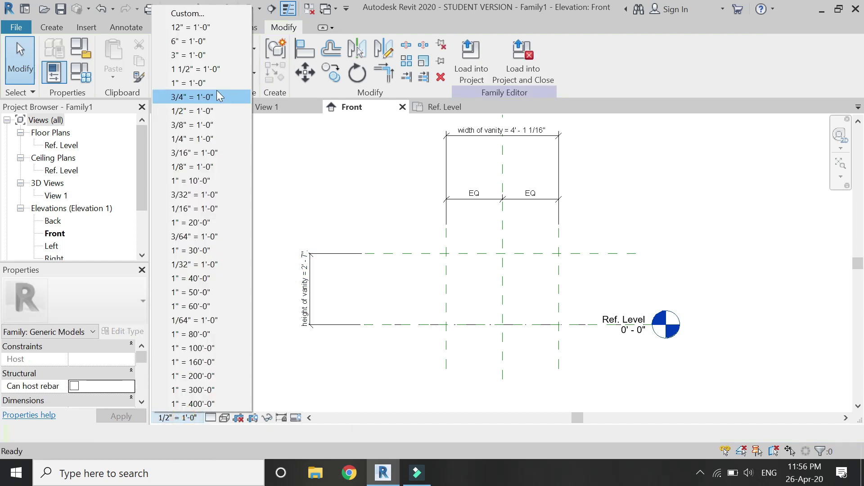
pyautogui.click(216, 68)
pyautogui.scroll(3, 563, 332)
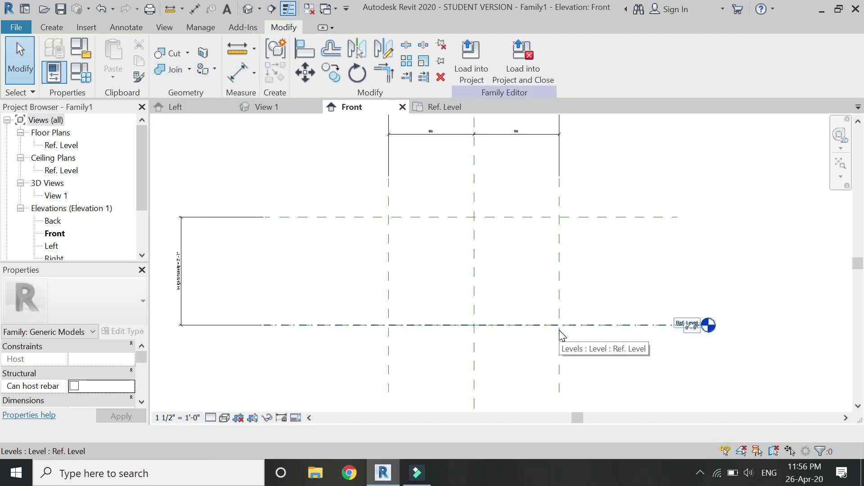
pyautogui.click(81, 72)
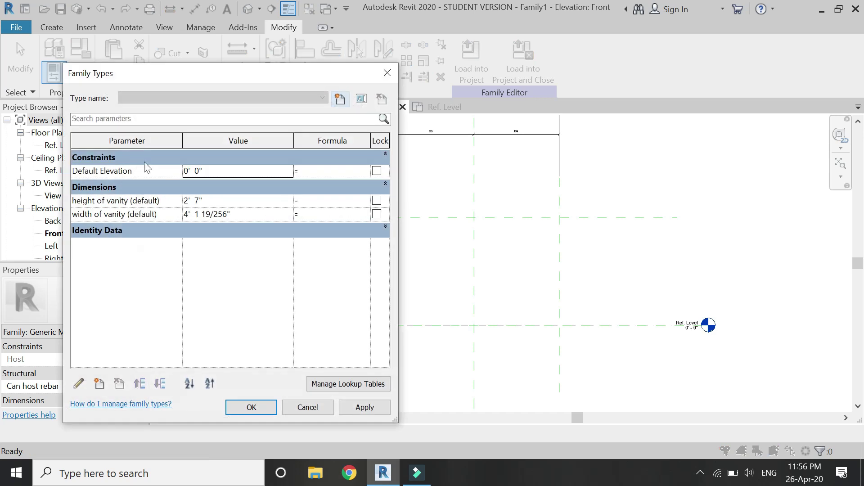
pyautogui.click(250, 217)
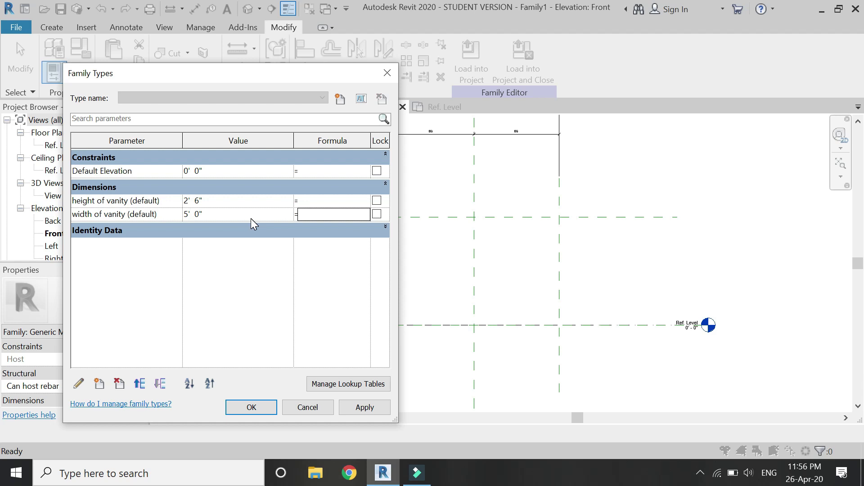
# - Confirm the family type values and draw a horizontal reference plane just above the level
pyautogui.click(266, 408)
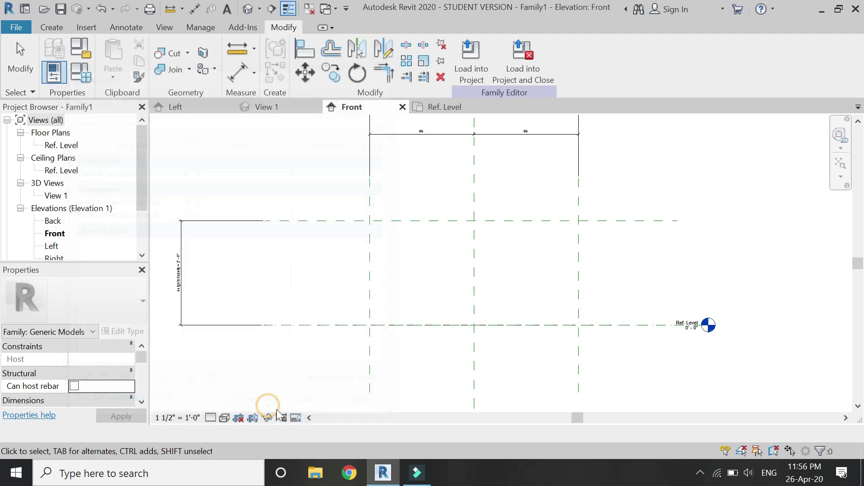
pyautogui.press('r')
pyautogui.press('p')
pyautogui.click(222, 279)
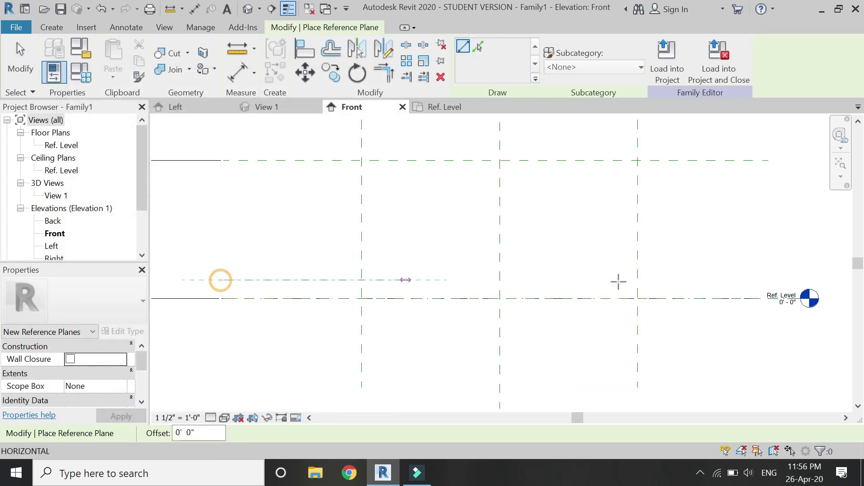
pyautogui.click(782, 278)
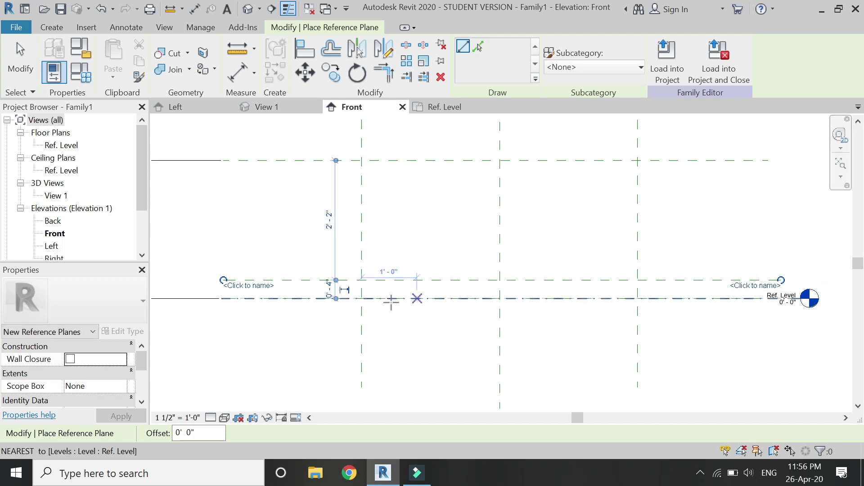
pyautogui.scroll(-1, 351, 302)
pyautogui.scroll(2, 385, 245)
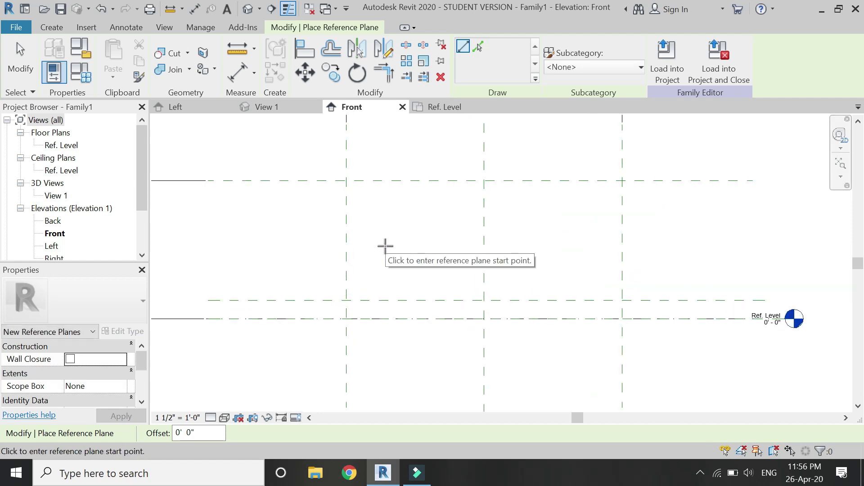
pyautogui.scroll(-1, 351, 252)
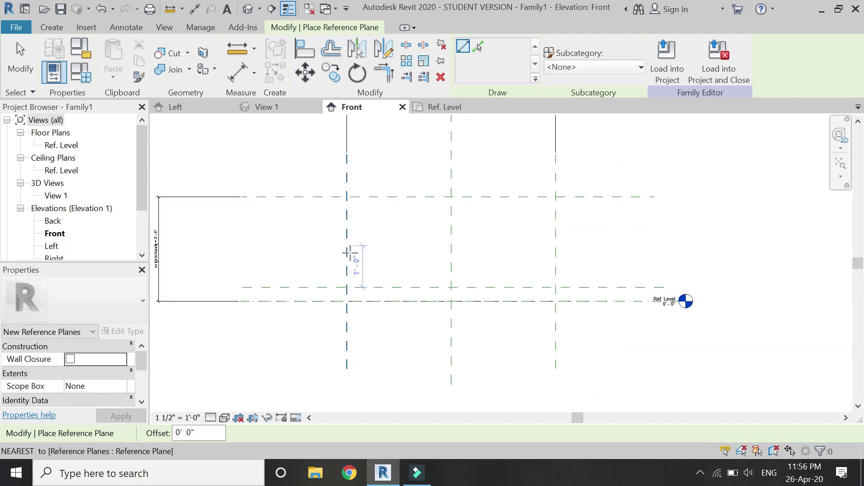
pyautogui.scroll(1, 355, 342)
# - Draw vertical reference planes slightly offset beside the left and right frame planes
pyautogui.click(355, 369)
pyautogui.press('Escape')
pyautogui.click(355, 367)
pyautogui.scroll(-1, 355, 367)
pyautogui.click(354, 183)
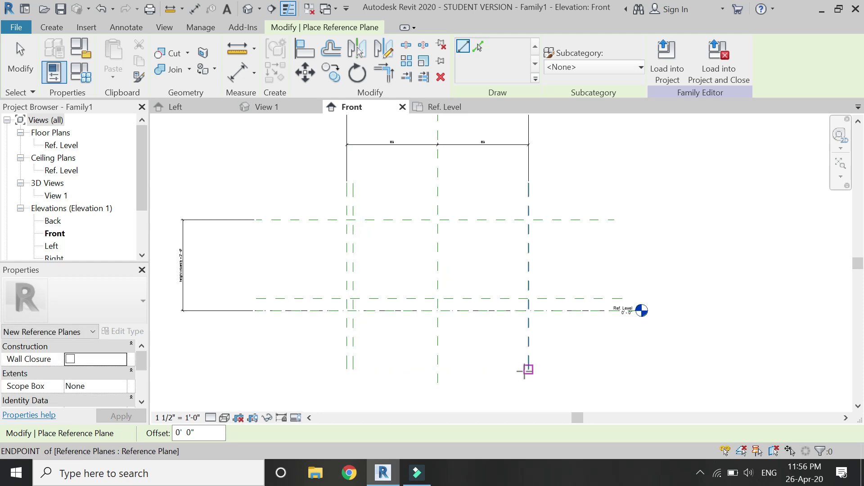
pyautogui.scroll(1, 524, 370)
pyautogui.click(522, 369)
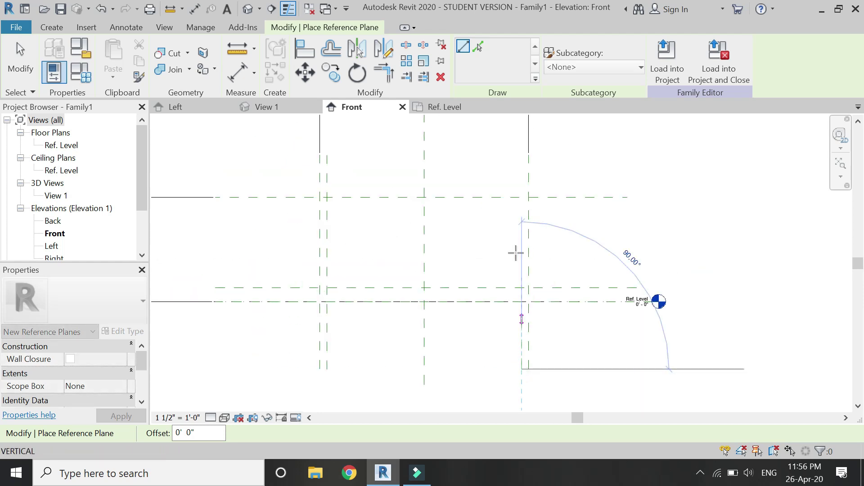
pyautogui.click(521, 160)
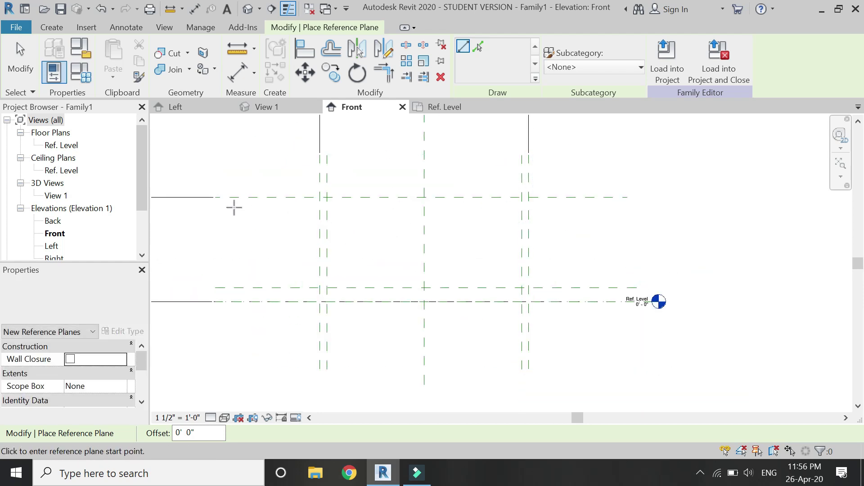
pyautogui.scroll(2, 231, 205)
# - Draw two horizontal reference planes just below the top plane
pyautogui.click(207, 194)
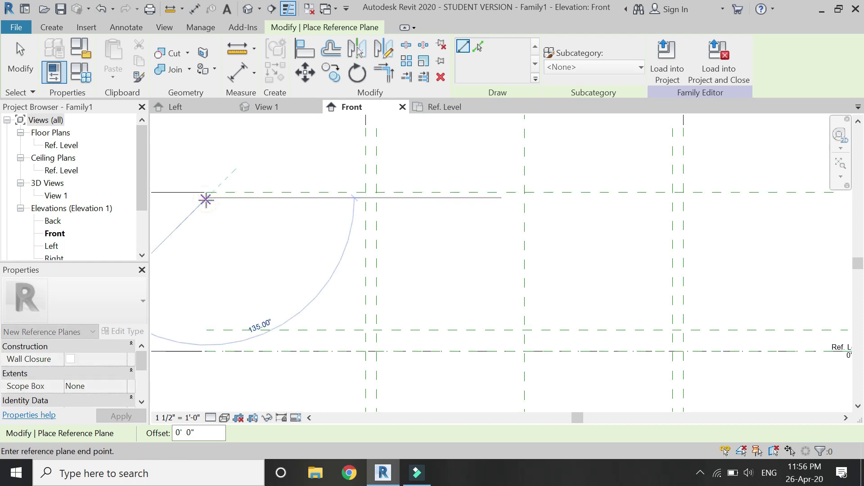
pyautogui.scroll(-1, 207, 195)
pyautogui.click(750, 198)
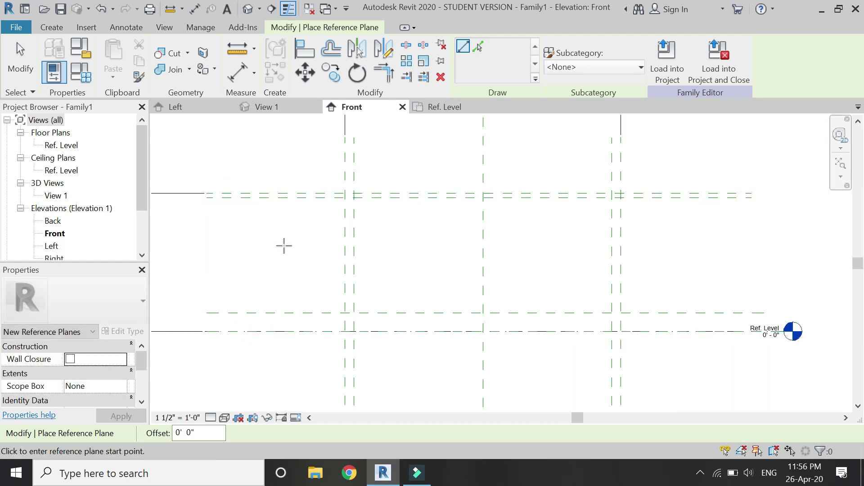
pyautogui.scroll(1, 219, 214)
pyautogui.click(206, 195)
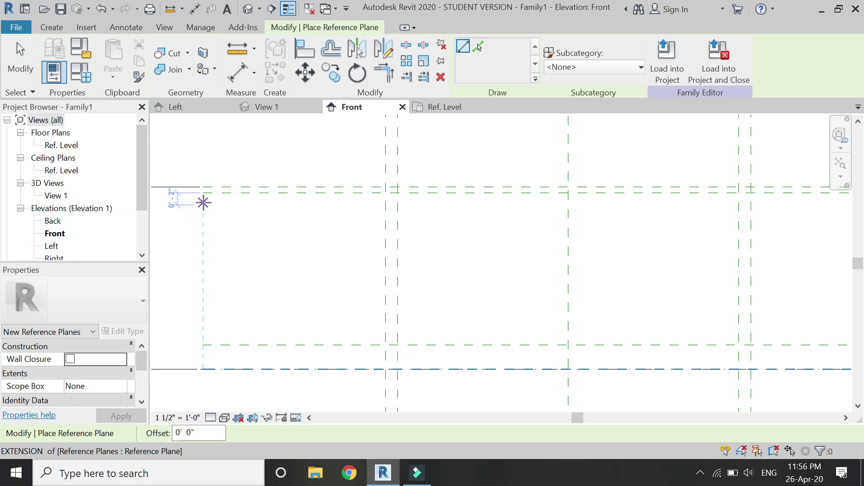
pyautogui.click(203, 200)
pyautogui.scroll(-1, 228, 226)
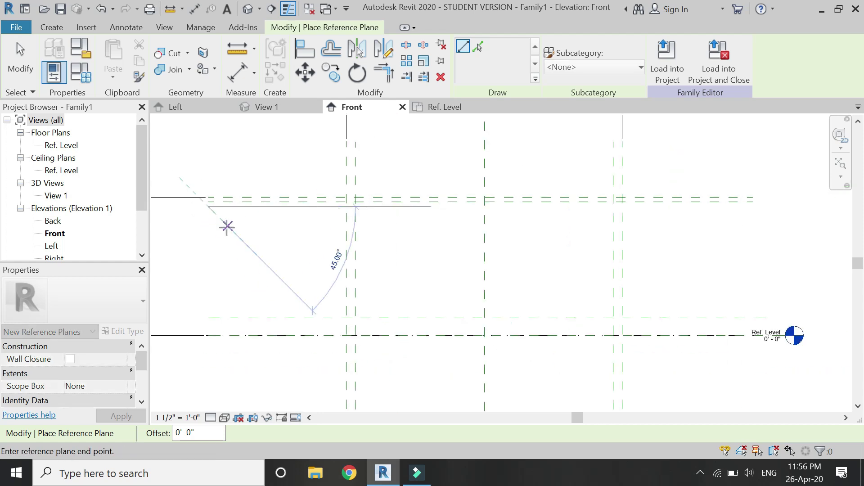
pyautogui.click(750, 207)
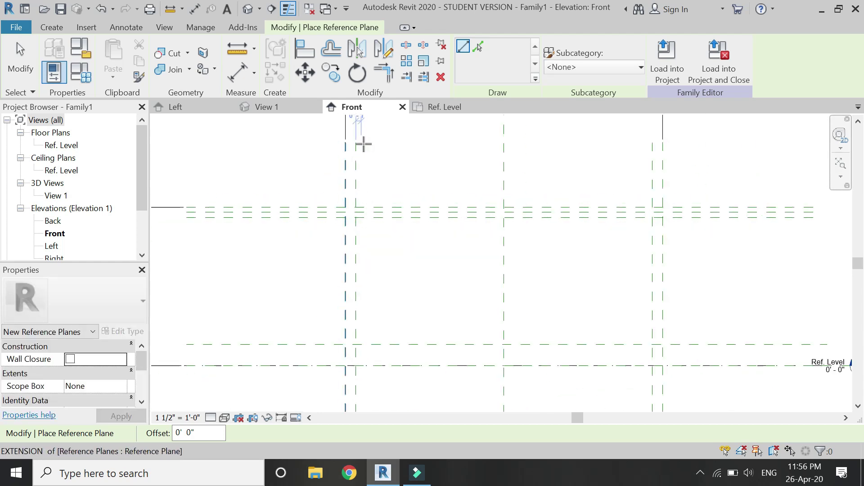
# - Draw vertical reference planes beside the middle plane and near the right side
pyautogui.click(364, 143)
pyautogui.scroll(-2, 363, 144)
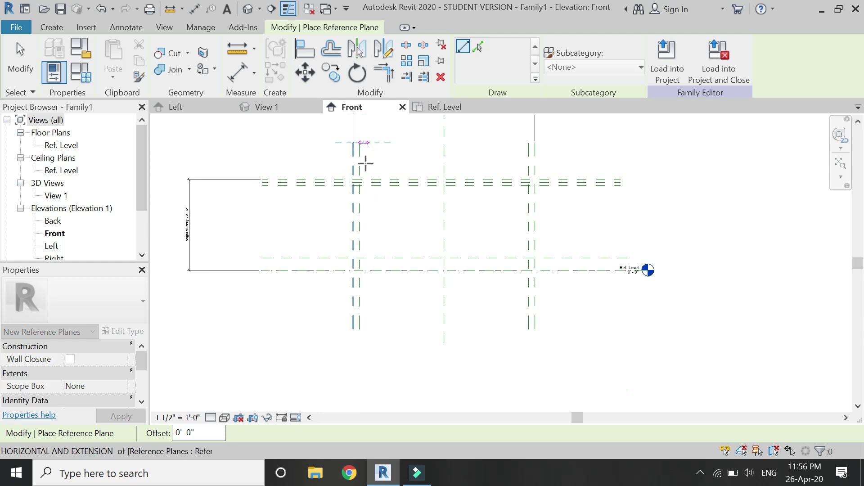
pyautogui.click(363, 328)
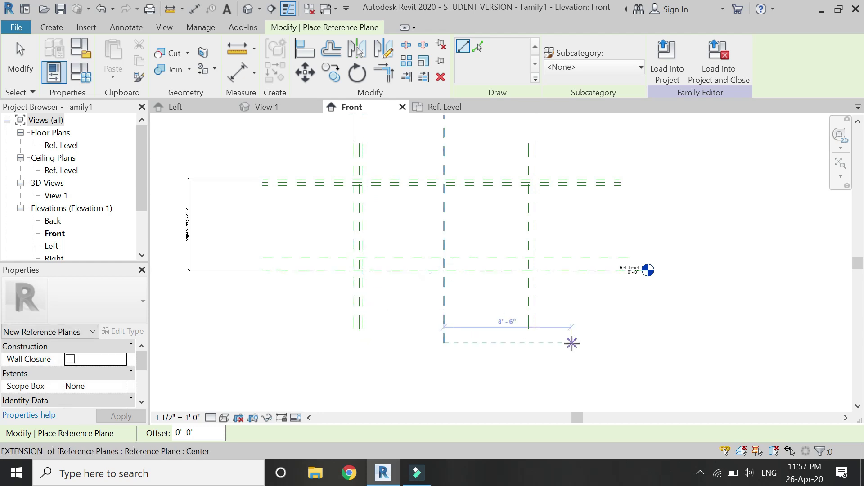
pyautogui.scroll(2, 554, 343)
pyautogui.click(515, 320)
pyautogui.scroll(-2, 498, 366)
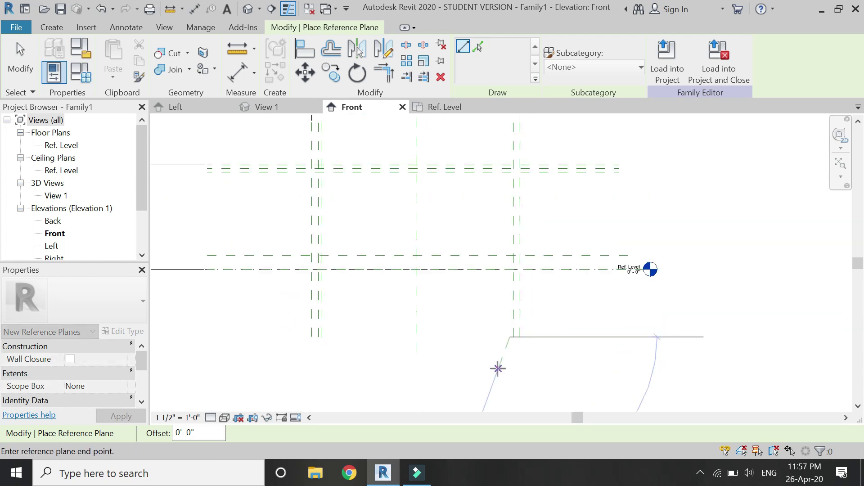
pyautogui.click(506, 152)
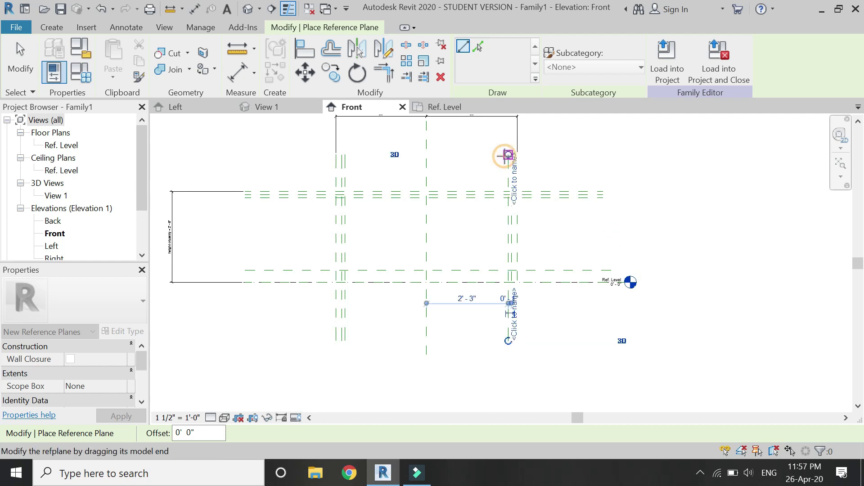
# - Draw one more horizontal reference plane above the bottom plane and finish
pyautogui.scroll(2, 243, 265)
pyautogui.scroll(1, 247, 268)
pyautogui.click(248, 269)
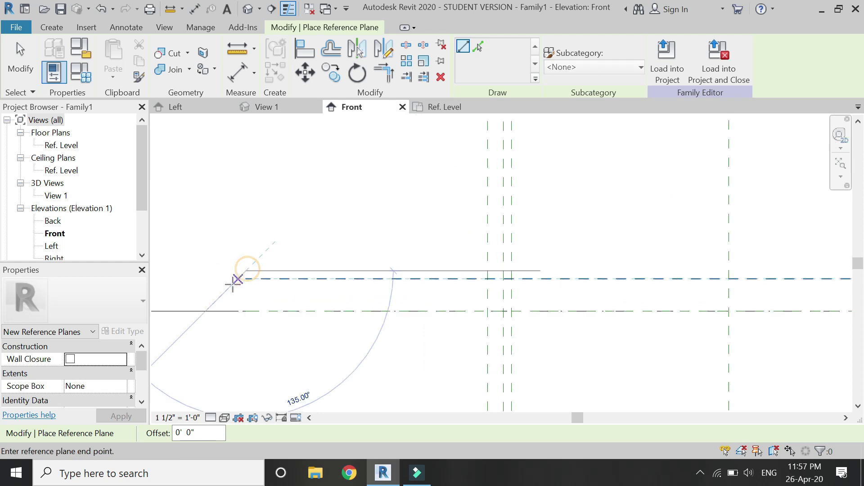
pyautogui.scroll(-2, 232, 283)
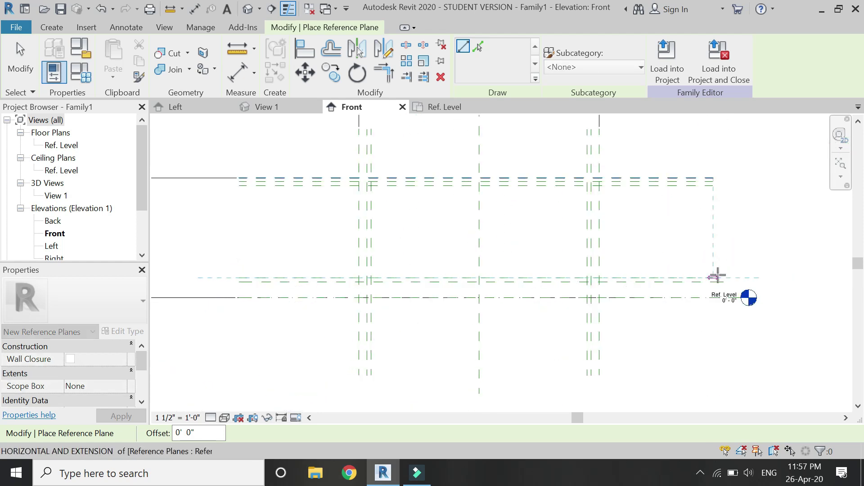
pyautogui.click(715, 278)
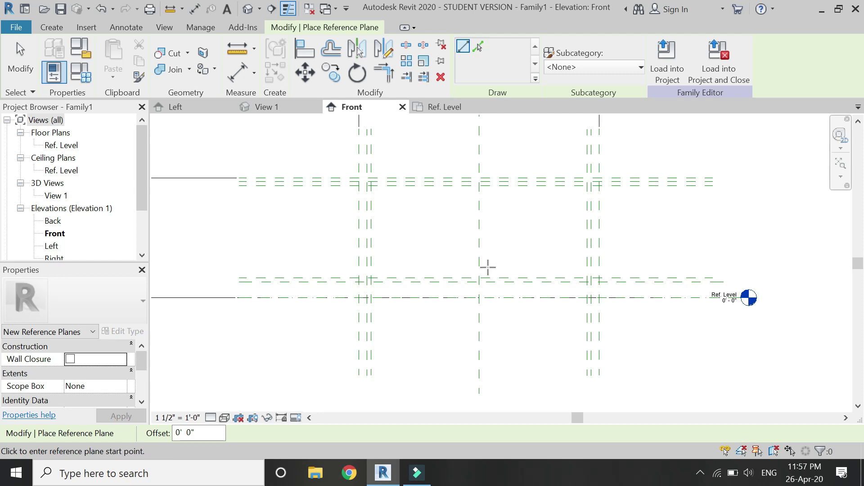
pyautogui.press('Escape')
pyautogui.press('Escape')
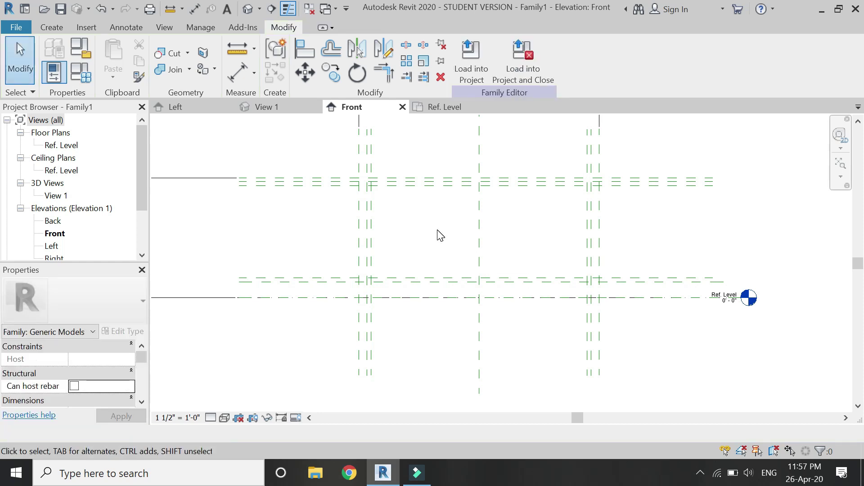
# - Using Aligned Dimension (DI), dimension the gaps between the top horizontal planes, including a 2" gap
pyautogui.press('d')
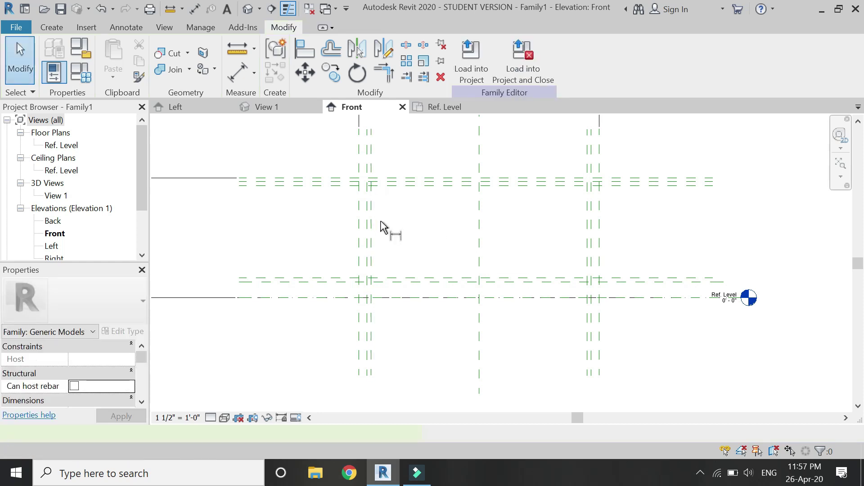
pyautogui.press('i')
pyautogui.scroll(-3, 293, 193)
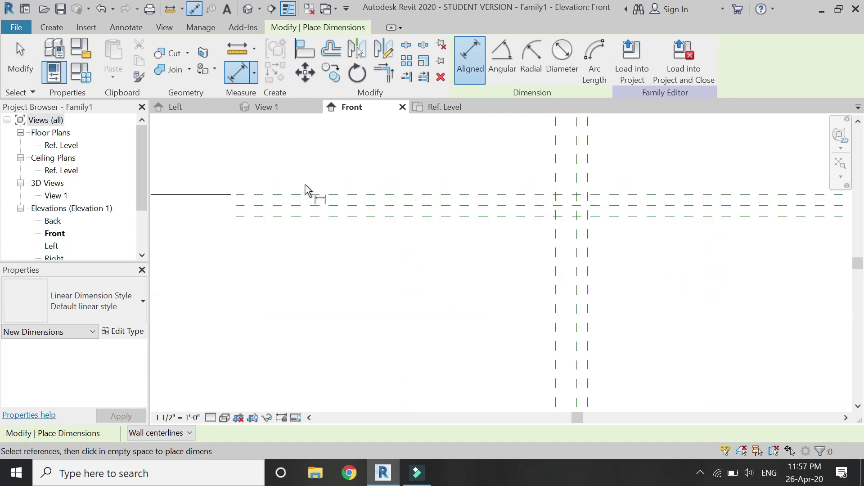
pyautogui.click(329, 195)
pyautogui.click(328, 206)
pyautogui.click(314, 243)
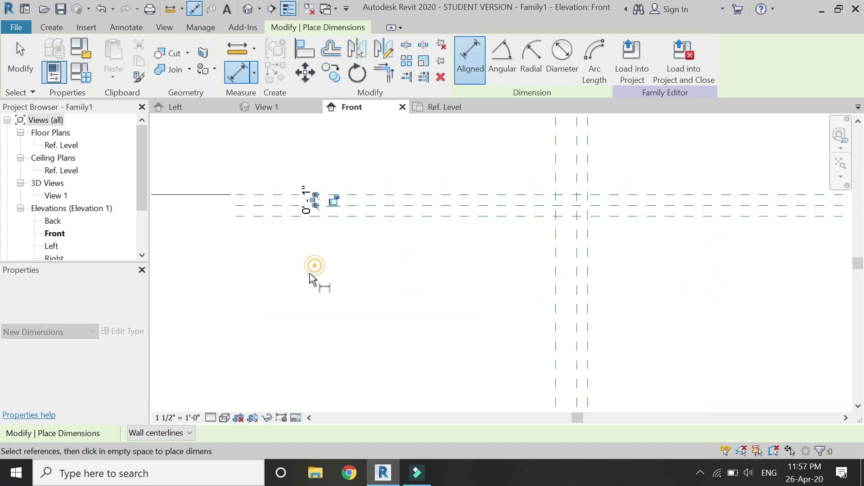
pyautogui.click(394, 216)
pyautogui.click(395, 206)
pyautogui.click(383, 212)
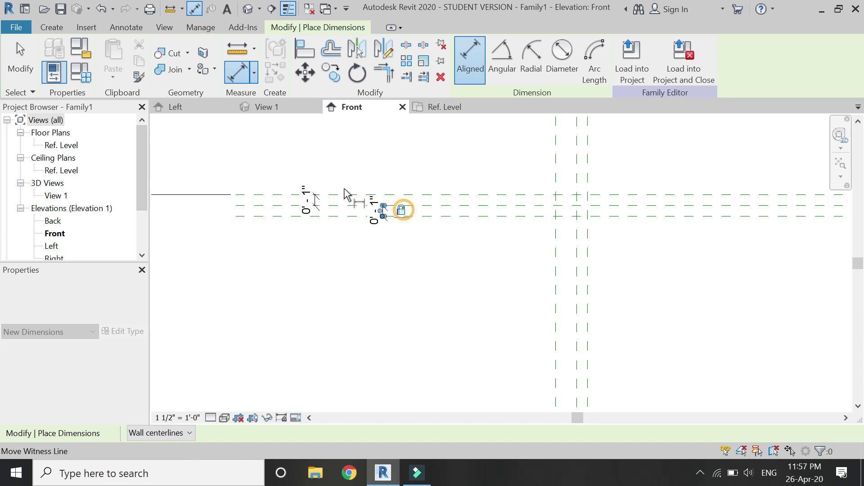
pyautogui.scroll(-3, 347, 195)
pyautogui.scroll(2, 444, 243)
pyautogui.click(384, 239)
# - Dimension the offset vertical planes: the 1" gap and the 2" gaps on the right
pyautogui.click(462, 285)
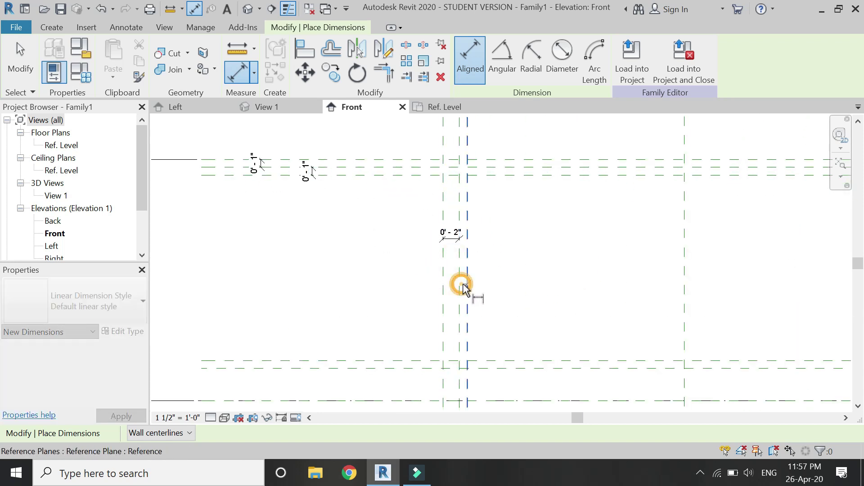
pyautogui.click(458, 281)
pyautogui.click(390, 276)
pyautogui.click(465, 288)
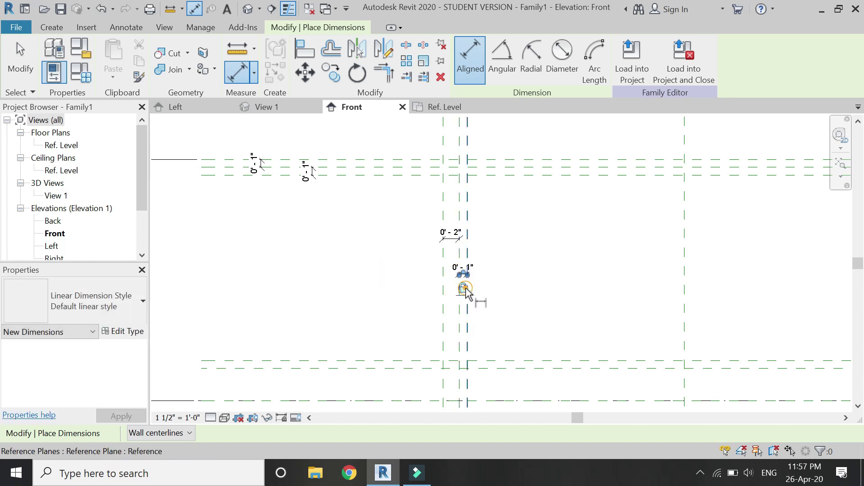
pyautogui.scroll(-3, 466, 293)
pyautogui.scroll(4, 566, 264)
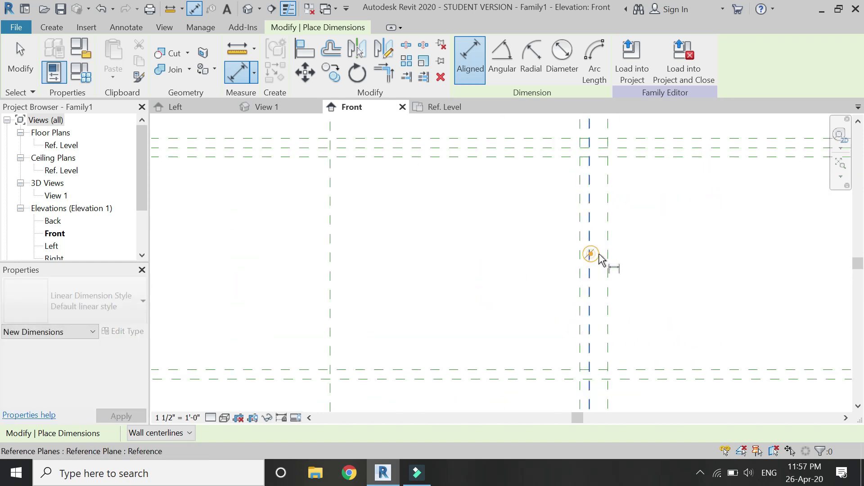
pyautogui.click(591, 254)
pyautogui.click(607, 251)
pyautogui.click(645, 245)
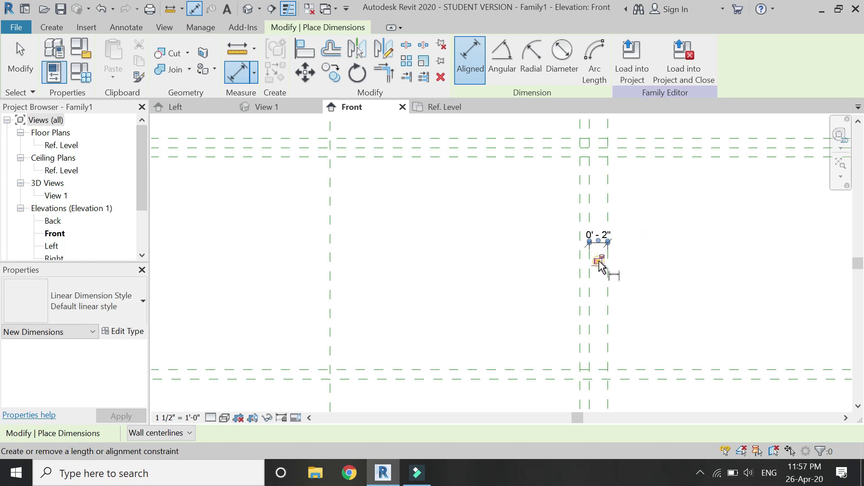
pyautogui.click(582, 272)
pyautogui.click(590, 269)
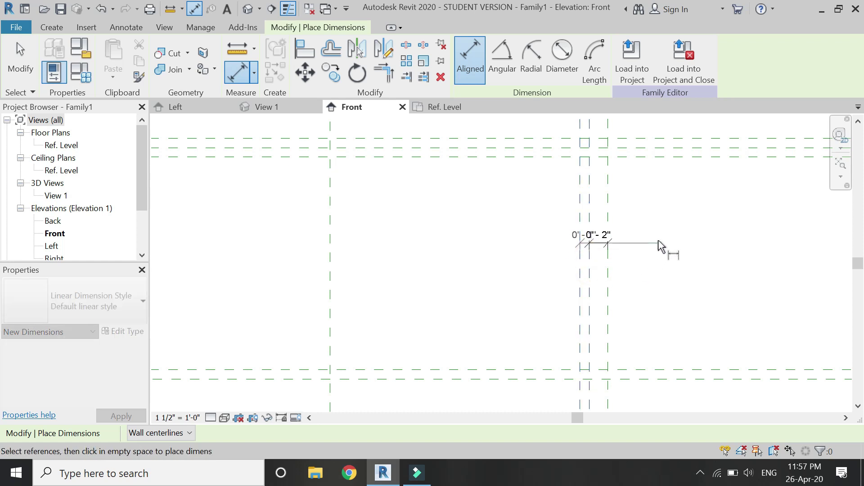
pyautogui.click(657, 244)
# - Dimension the base planes with a 1" gap and the 0'-4" gap
pyautogui.scroll(-2, 623, 241)
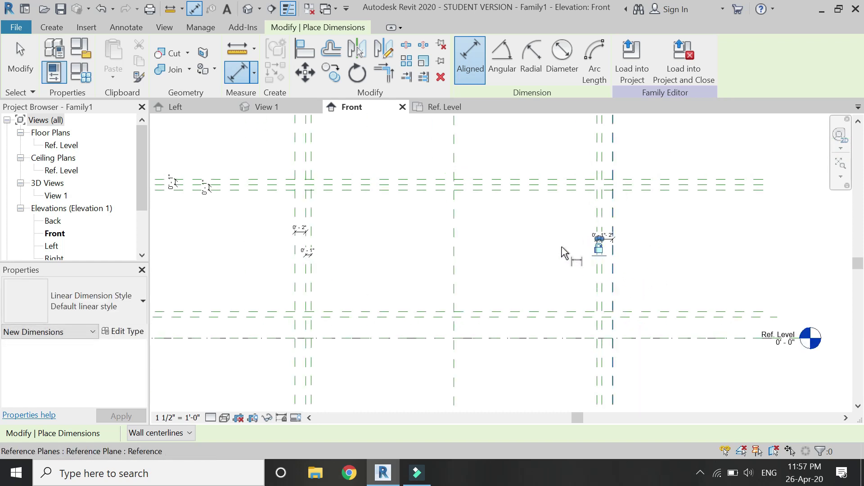
pyautogui.scroll(2, 338, 315)
pyautogui.click(401, 314)
pyautogui.click(399, 324)
pyautogui.click(399, 343)
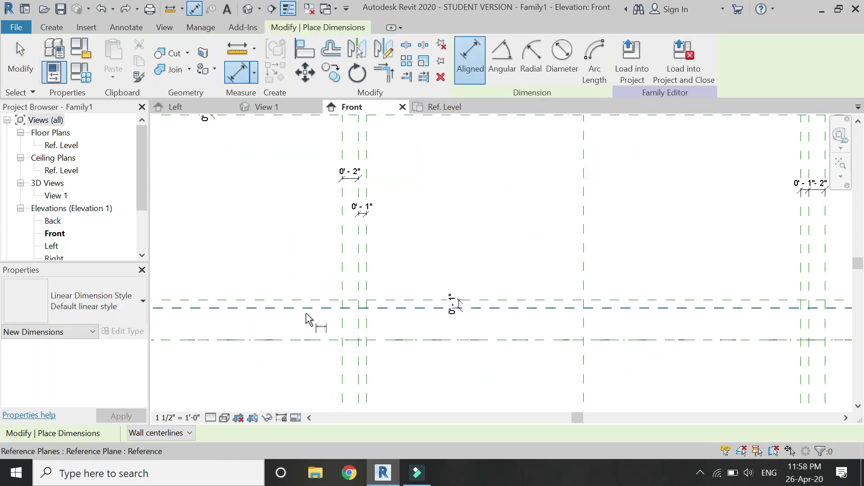
pyautogui.click(304, 308)
pyautogui.click(305, 340)
pyautogui.click(256, 367)
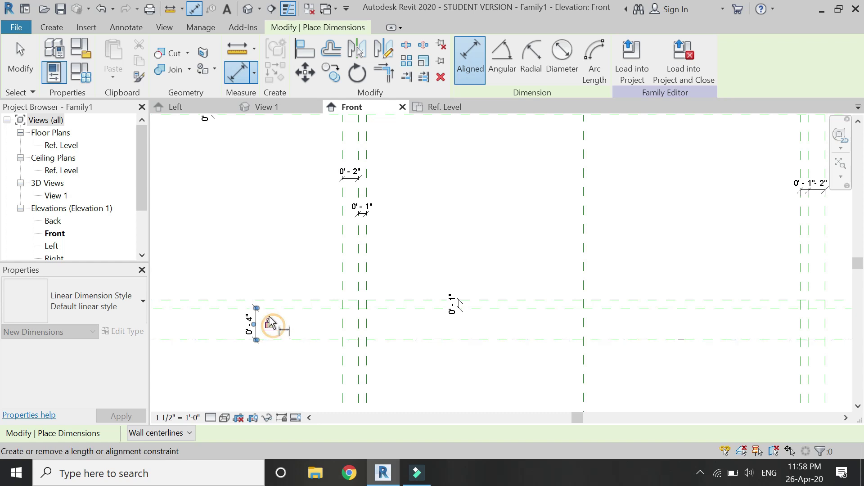
pyautogui.scroll(-2, 270, 323)
# - Draw two more vertical reference planes down the vanity front with RP
pyautogui.press('Escape')
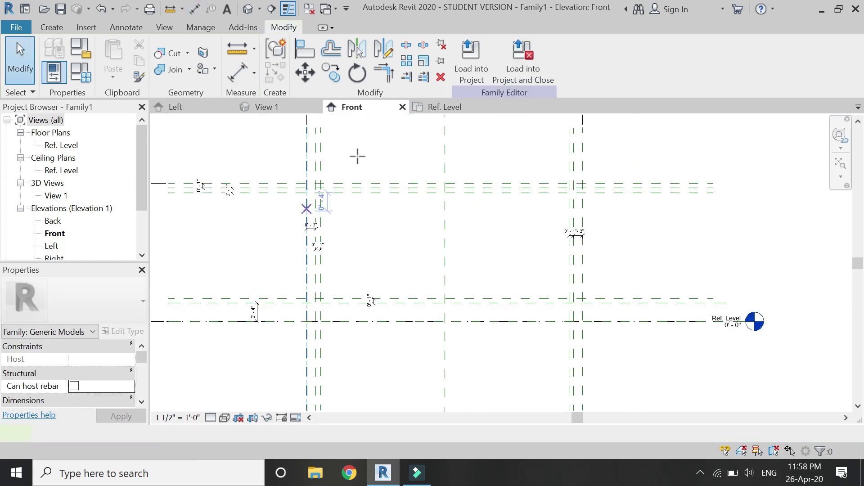
pyautogui.press('r')
pyautogui.press('p')
pyautogui.click(380, 132)
pyautogui.click(381, 386)
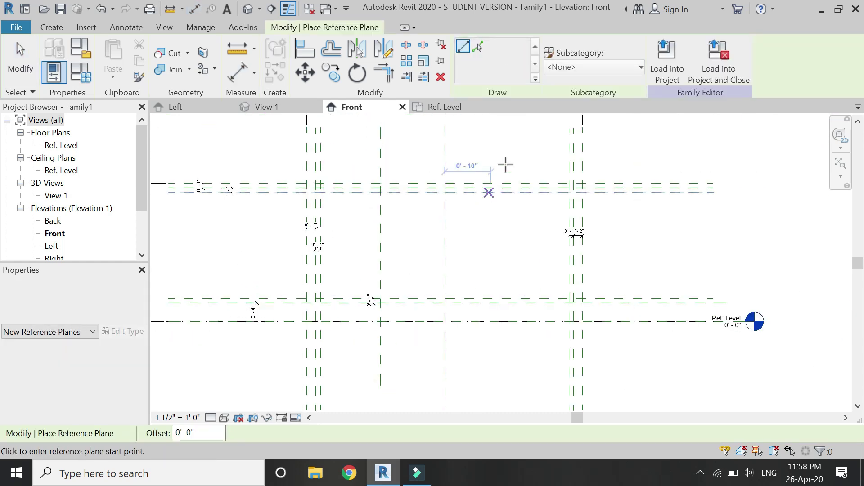
pyautogui.click(510, 131)
pyautogui.click(509, 386)
pyautogui.scroll(-1, 401, 311)
pyautogui.press('Escape')
pyautogui.press('Escape')
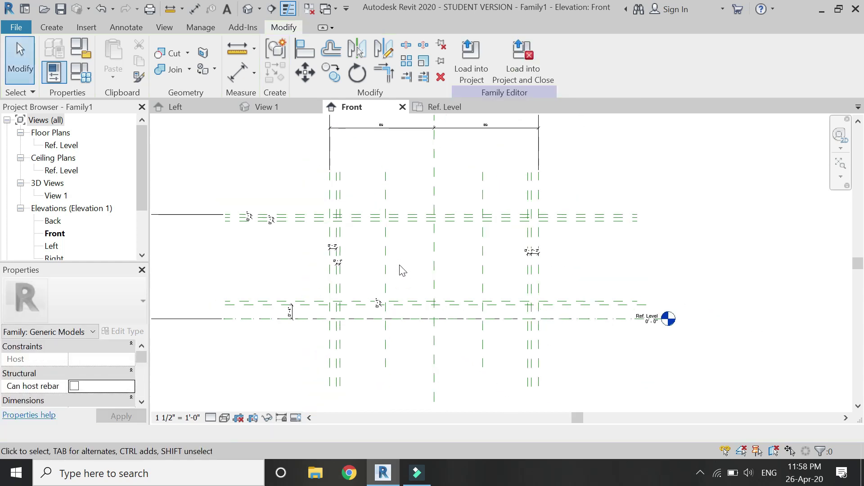
pyautogui.scroll(-1, 402, 176)
# - Replace the old EQ dimension with one chain across all five vertical planes, set to EQ
pyautogui.click(404, 143)
pyautogui.press('Delete')
pyautogui.click(238, 72)
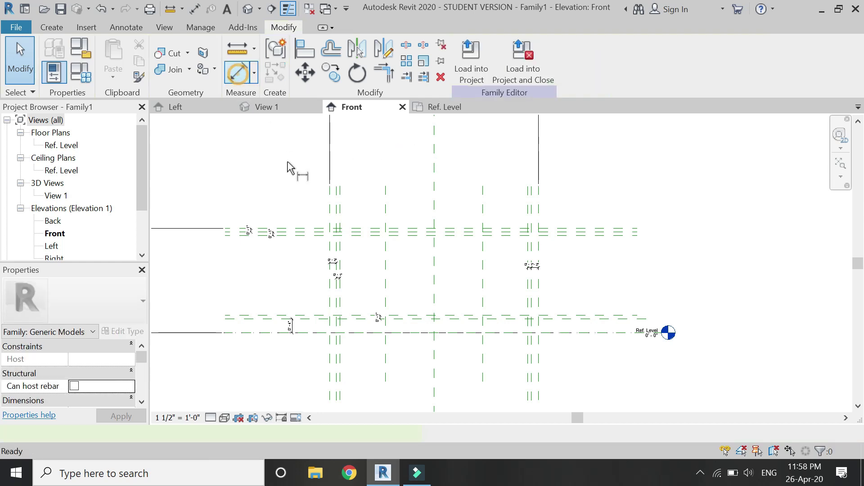
pyautogui.scroll(2, 344, 193)
pyautogui.click(332, 228)
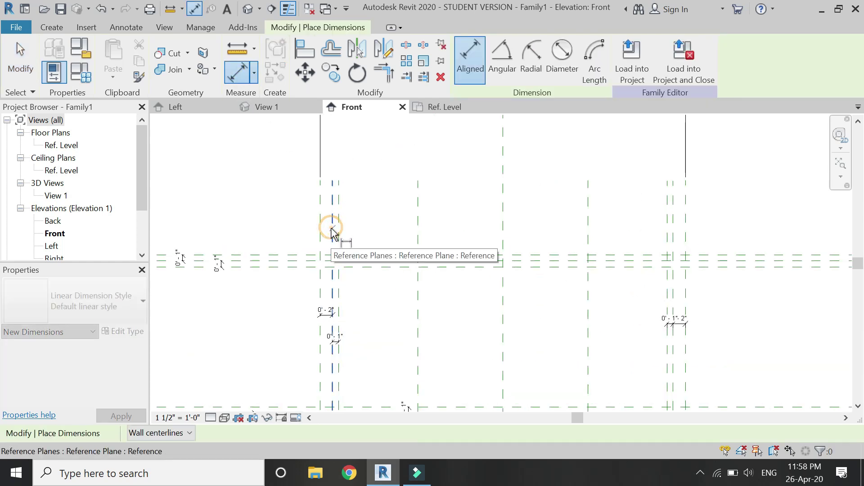
pyautogui.click(503, 231)
pyautogui.click(588, 226)
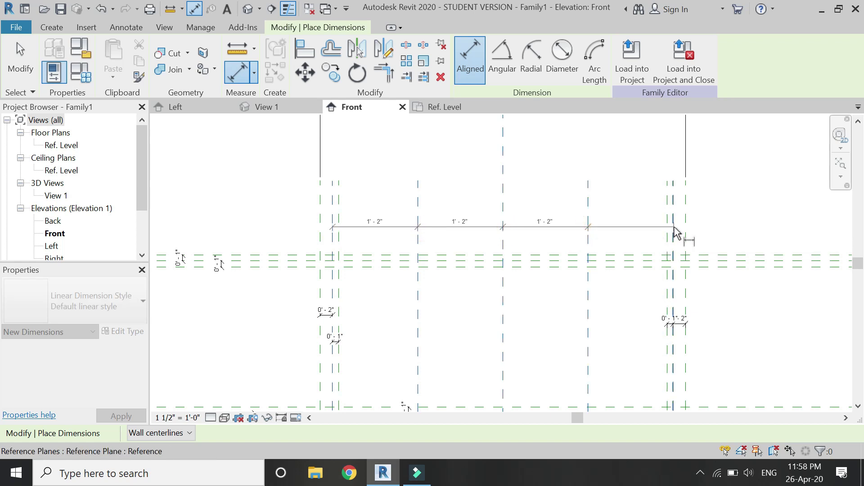
pyautogui.click(674, 232)
pyautogui.scroll(-3, 674, 231)
pyautogui.click(641, 176)
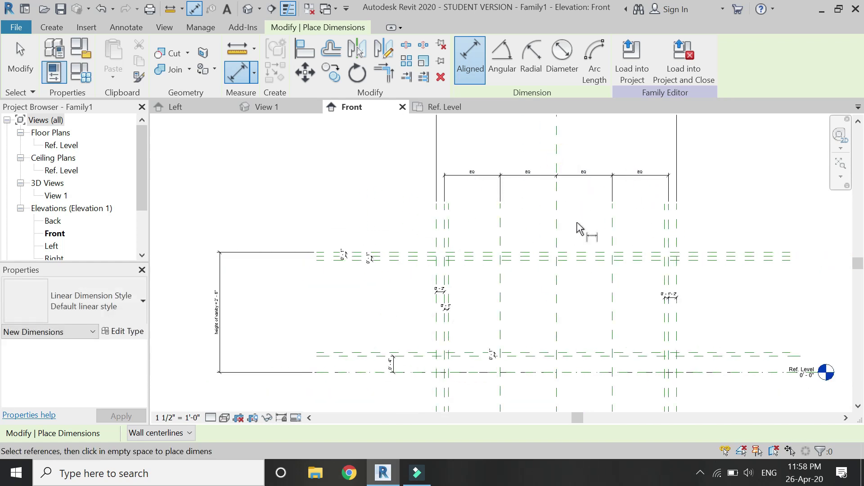
pyautogui.press('r')
pyautogui.press('p')
pyautogui.scroll(2, 563, 261)
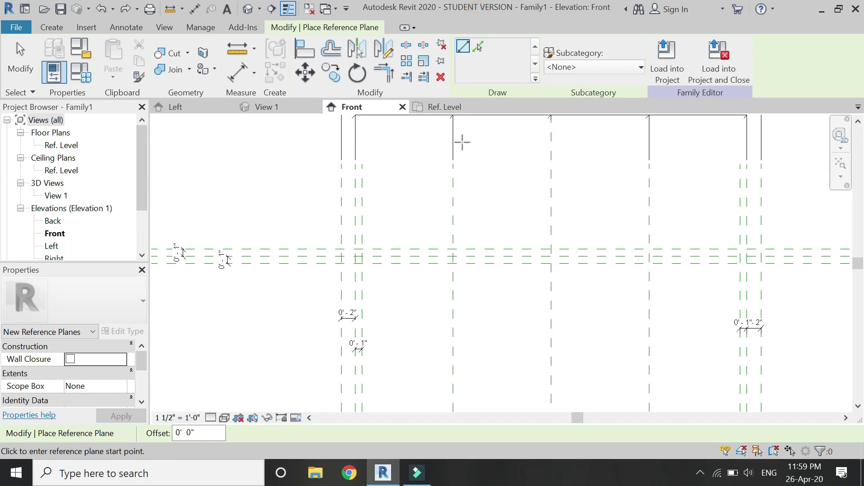
# - Draw a vertical reference plane beside each of the two inner dividing planes
pyautogui.scroll(2, 460, 141)
pyautogui.scroll(-5, 458, 176)
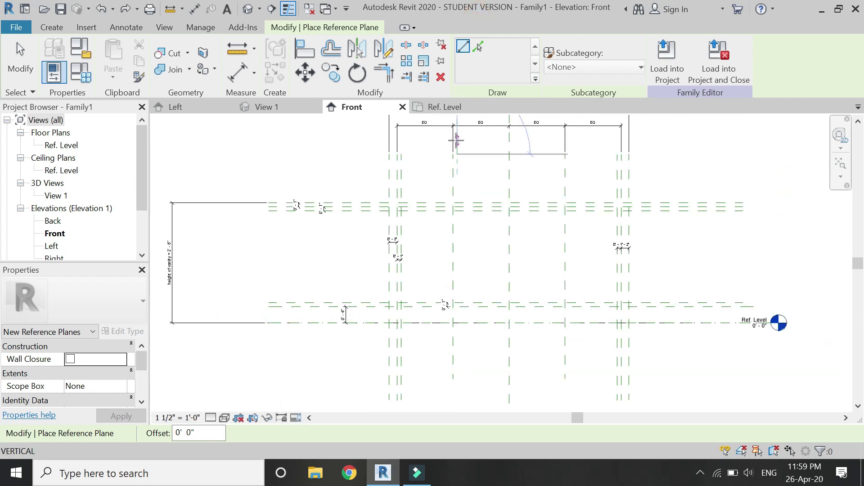
pyautogui.click(457, 151)
pyautogui.click(460, 317)
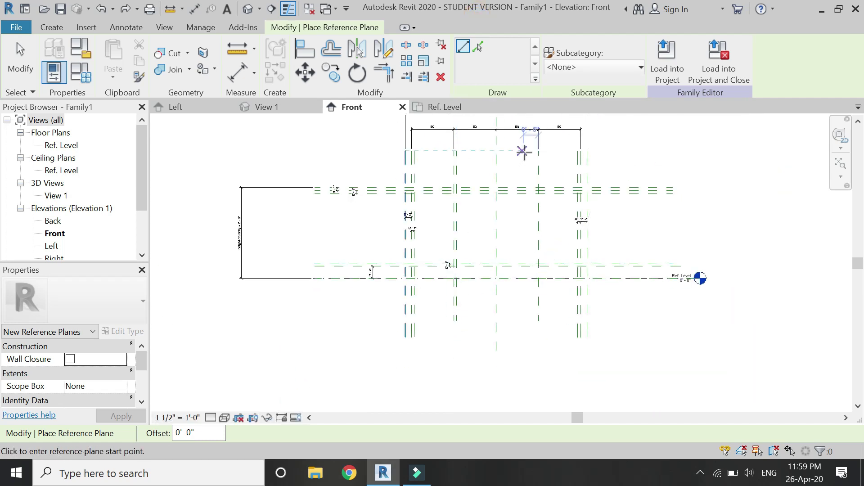
pyautogui.scroll(4, 534, 148)
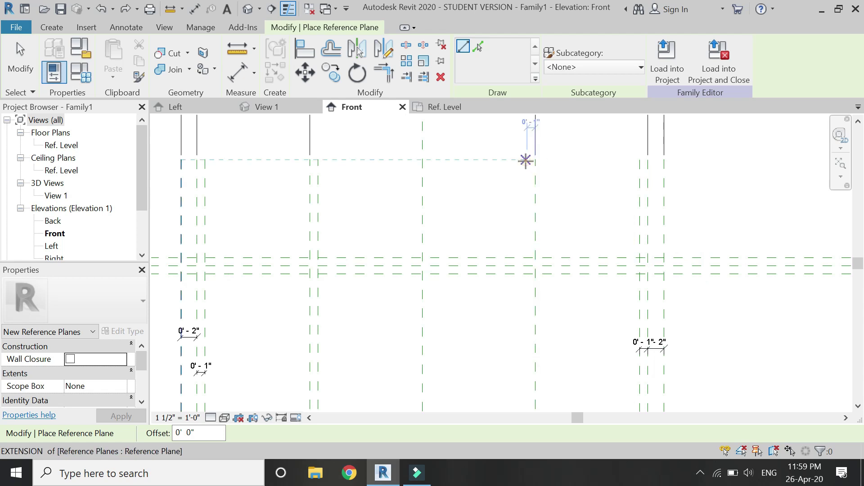
pyautogui.scroll(-4, 525, 160)
pyautogui.click(507, 150)
pyautogui.click(513, 322)
pyautogui.press('Escape')
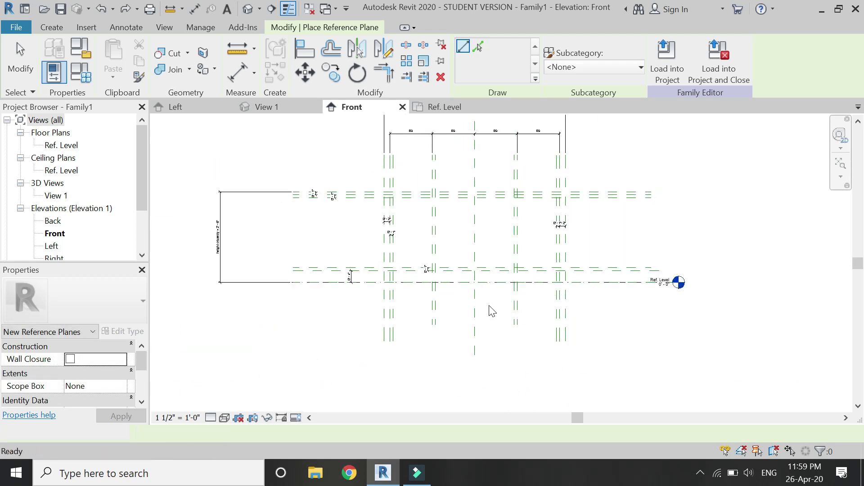
pyautogui.press('Escape')
# - Add a 0'-1" aligned dimension between each inner divider and its new neighbouring plane
pyautogui.press('i')
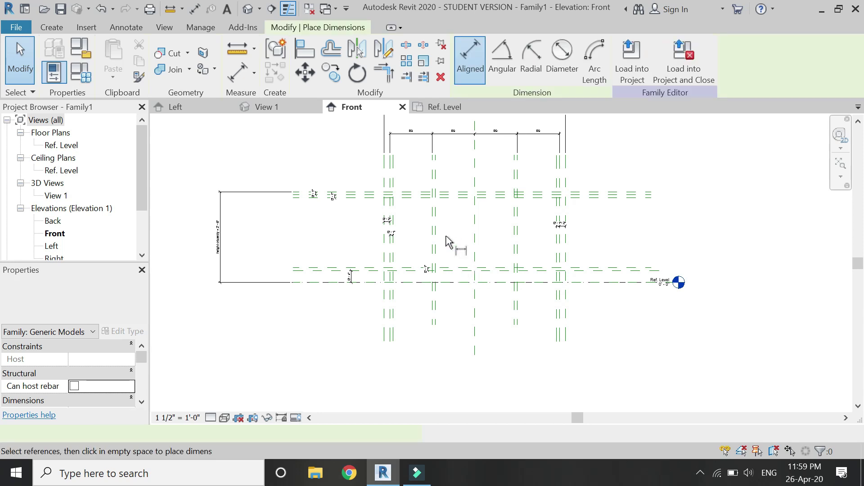
pyautogui.scroll(4, 432, 175)
pyautogui.click(443, 185)
pyautogui.click(454, 180)
pyautogui.click(449, 175)
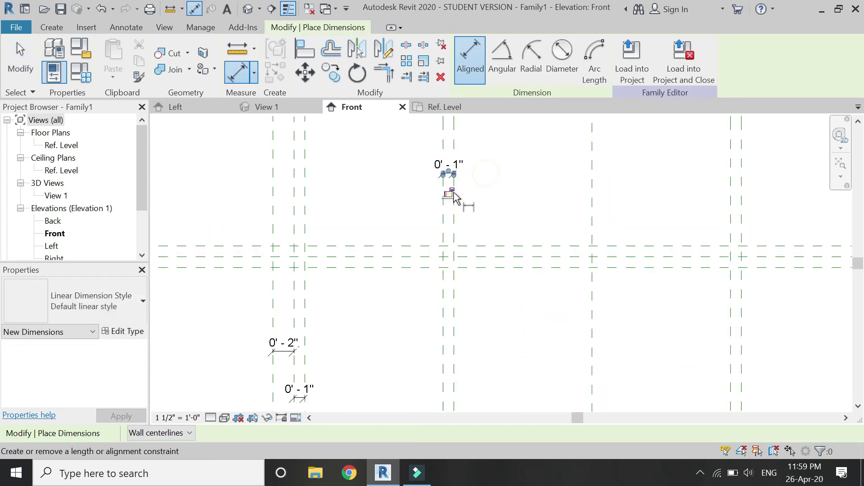
pyautogui.click(741, 171)
pyautogui.click(731, 170)
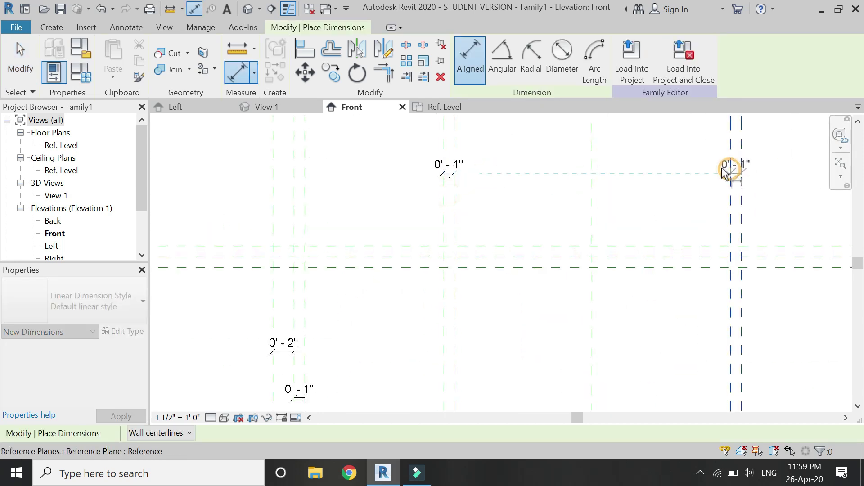
pyautogui.click(697, 167)
pyautogui.scroll(-3, 490, 167)
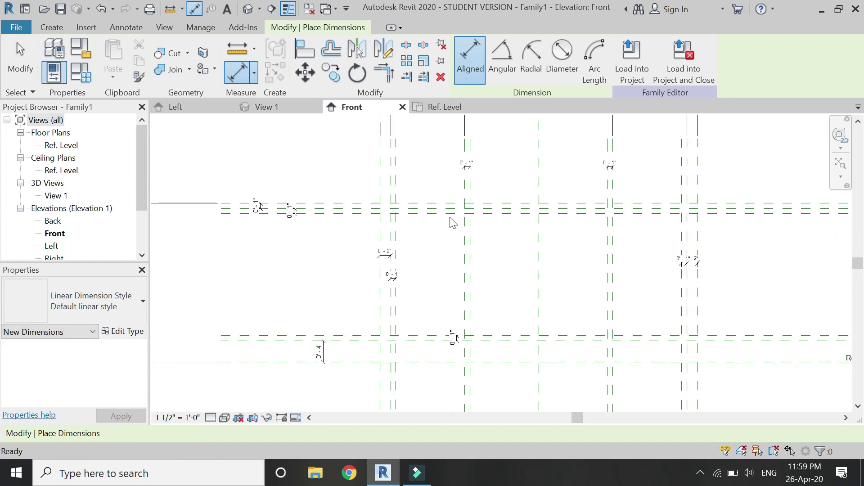
pyautogui.press('Escape')
pyautogui.press('Escape')
# - Draw two horizontal reference planes across the full width of the vanity
pyautogui.press('p')
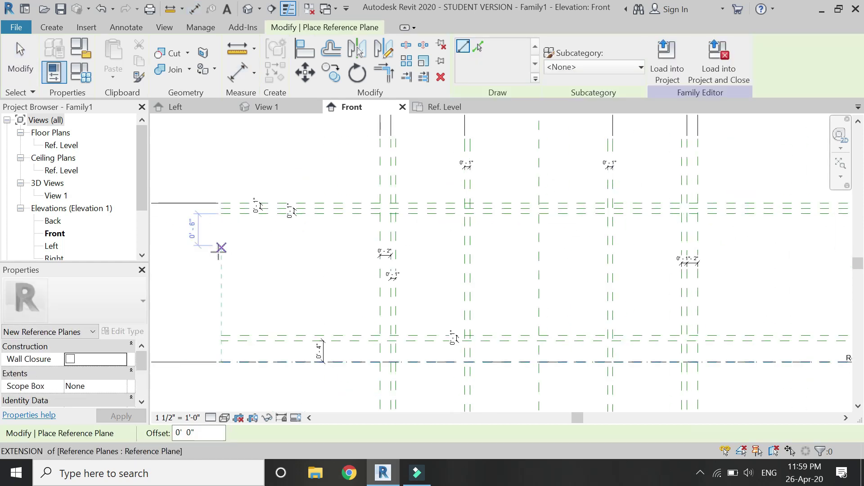
pyautogui.click(220, 255)
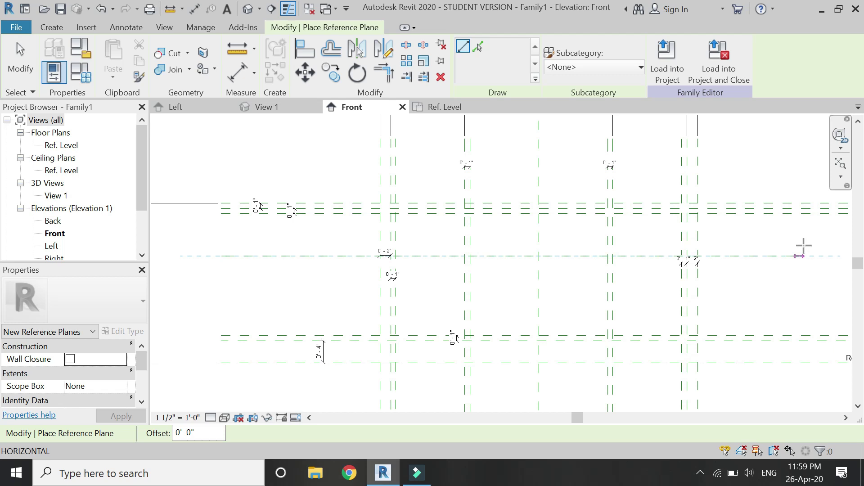
pyautogui.scroll(-1, 614, 256)
pyautogui.click(811, 255)
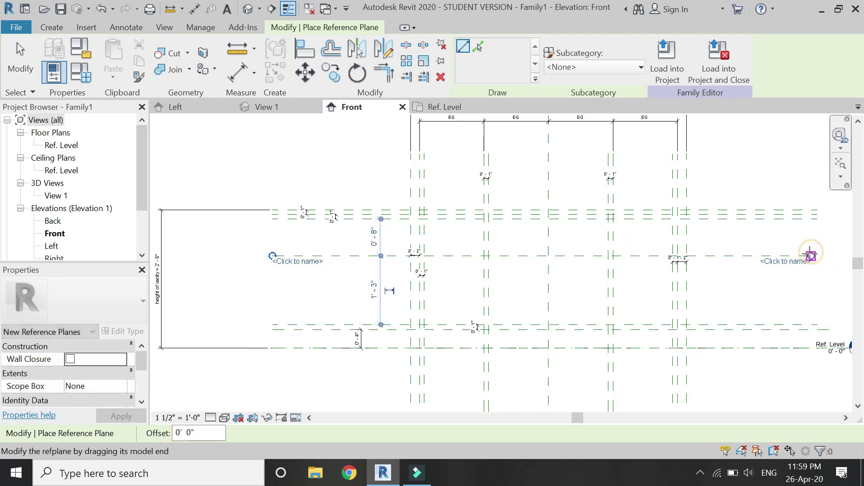
pyautogui.click(276, 286)
pyautogui.click(806, 288)
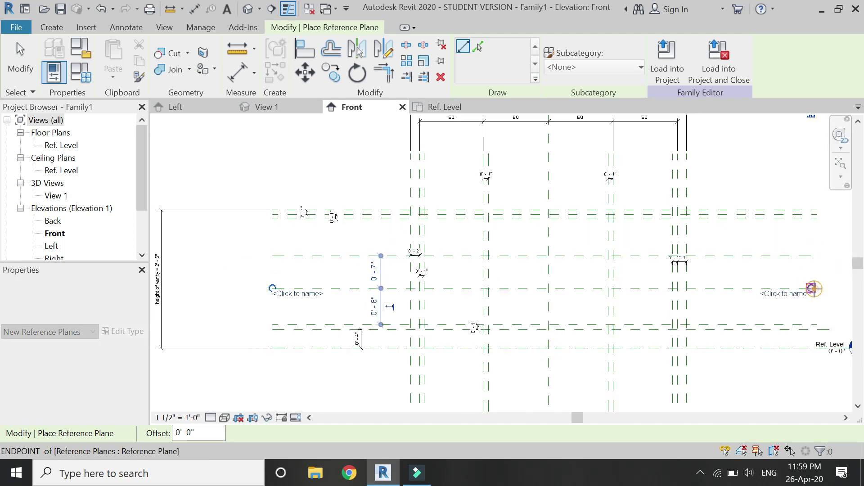
pyautogui.press('Escape')
pyautogui.press('Escape')
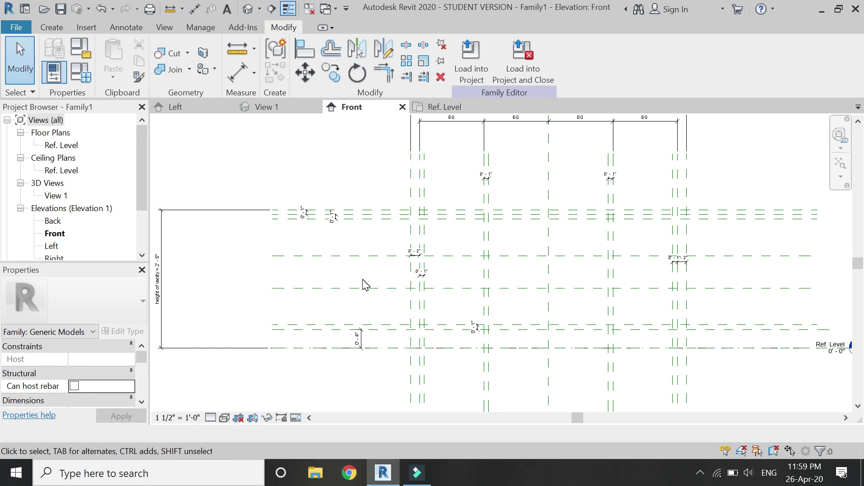
# - Dimension the four horizontal planes top to bottom left of the vanity and set it to EQ
pyautogui.press('d')
pyautogui.press('i')
pyautogui.scroll(2, 356, 236)
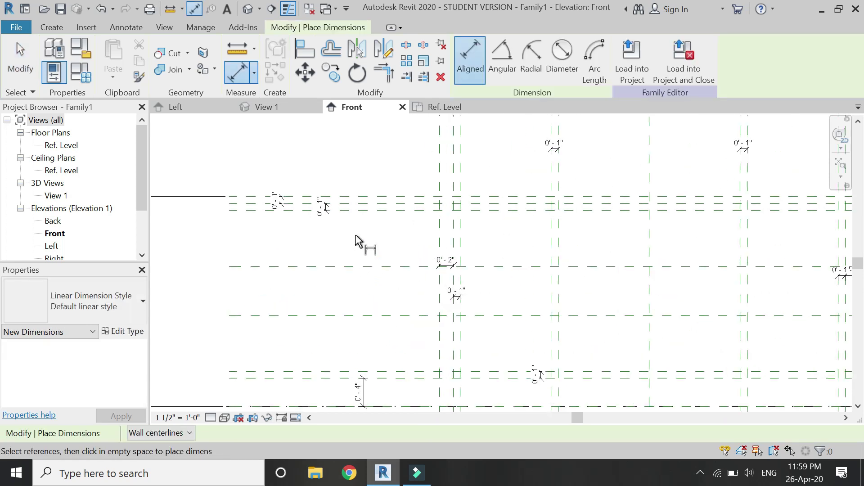
pyautogui.click(366, 205)
pyautogui.click(370, 266)
pyautogui.click(372, 315)
pyautogui.click(381, 374)
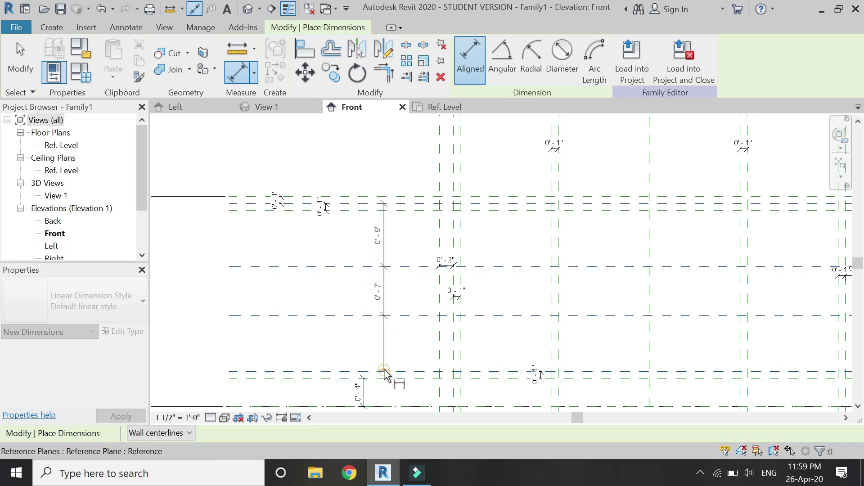
pyautogui.scroll(-1, 449, 330)
pyautogui.click(207, 324)
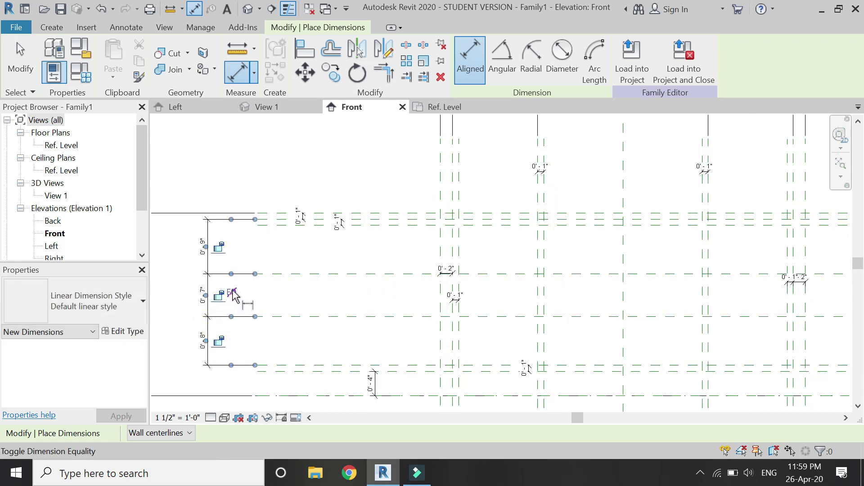
pyautogui.press('Escape')
pyautogui.press('Escape')
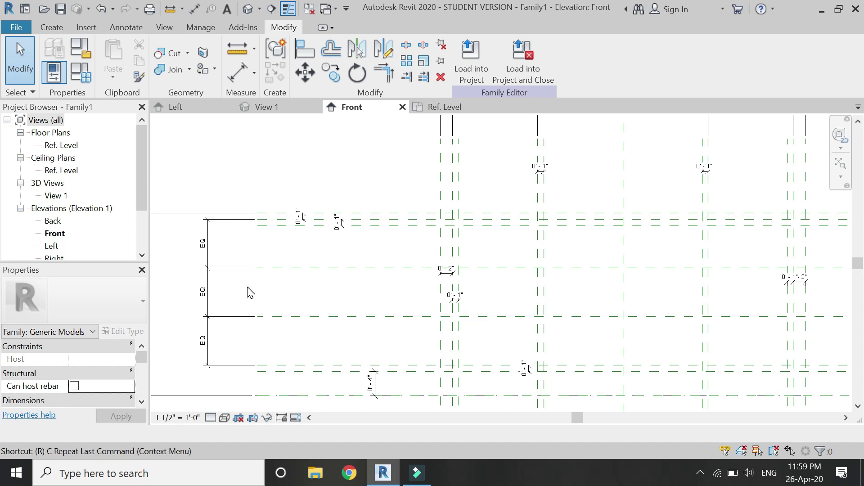
pyautogui.press('p')
pyautogui.scroll(2, 251, 288)
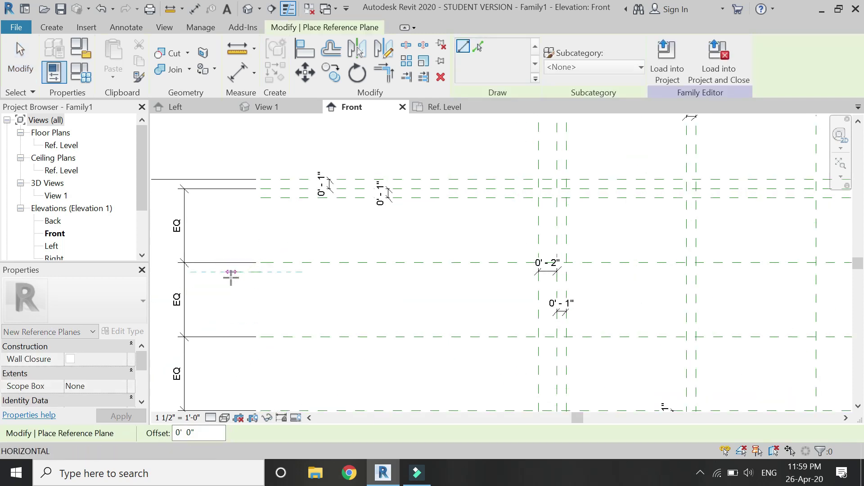
pyautogui.scroll(-3, 231, 276)
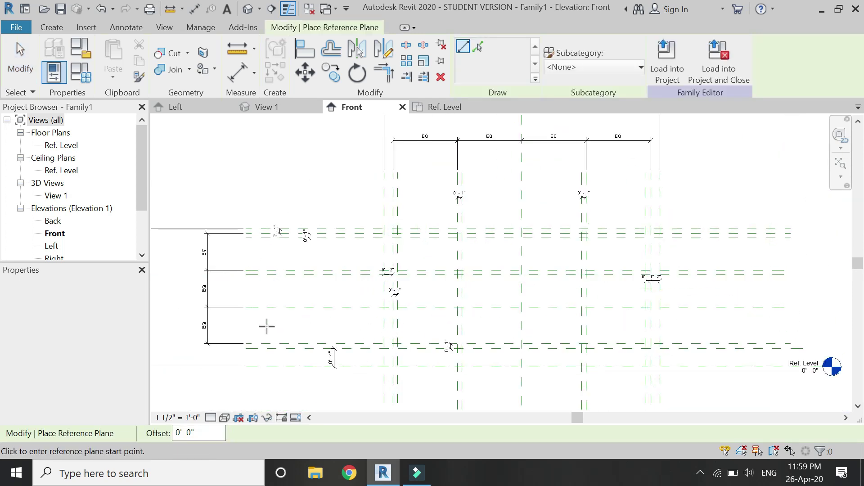
pyautogui.scroll(3, 249, 315)
pyautogui.click(248, 307)
pyautogui.scroll(-3, 351, 315)
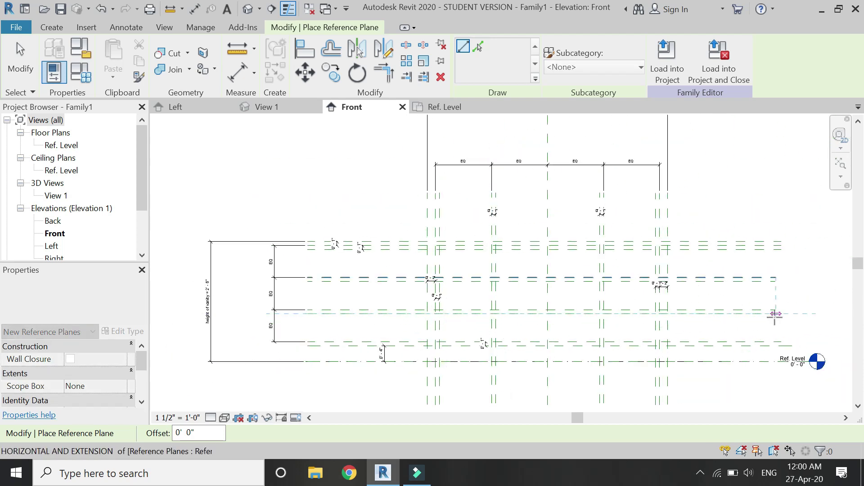
pyautogui.scroll(1, 494, 300)
pyautogui.press('Escape')
pyautogui.press('Escape')
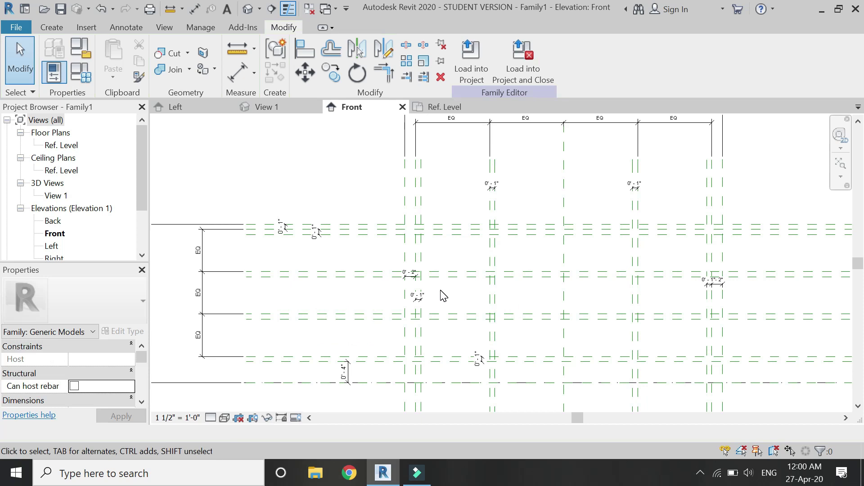
# - Dimension both closely paired horizontal plane gaps at 0'-1" with Aligned Dimension
pyautogui.click(235, 81)
pyautogui.scroll(2, 443, 281)
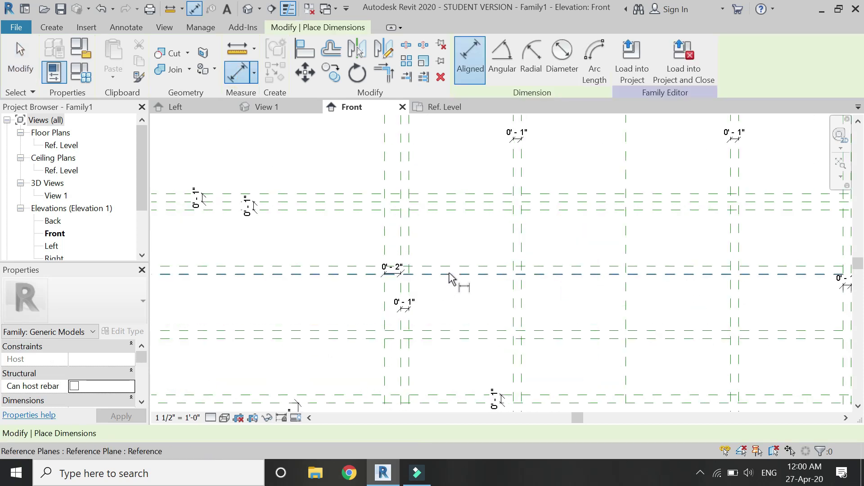
pyautogui.click(451, 276)
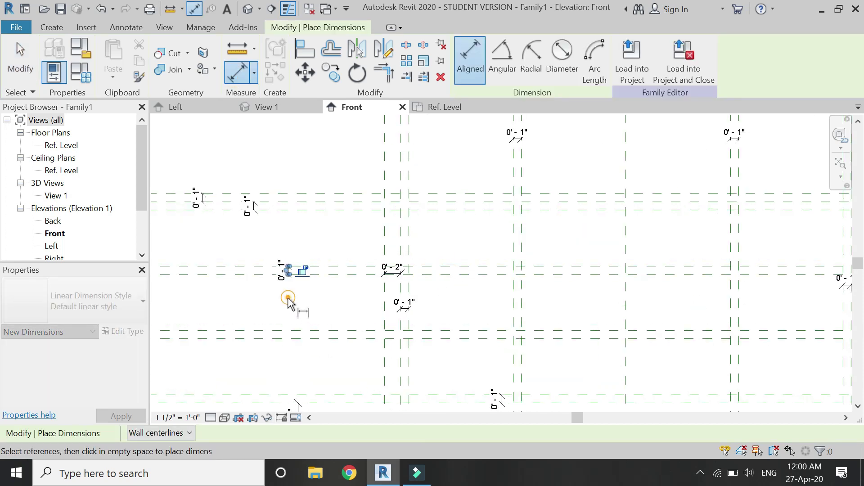
pyautogui.click(304, 270)
pyautogui.click(479, 338)
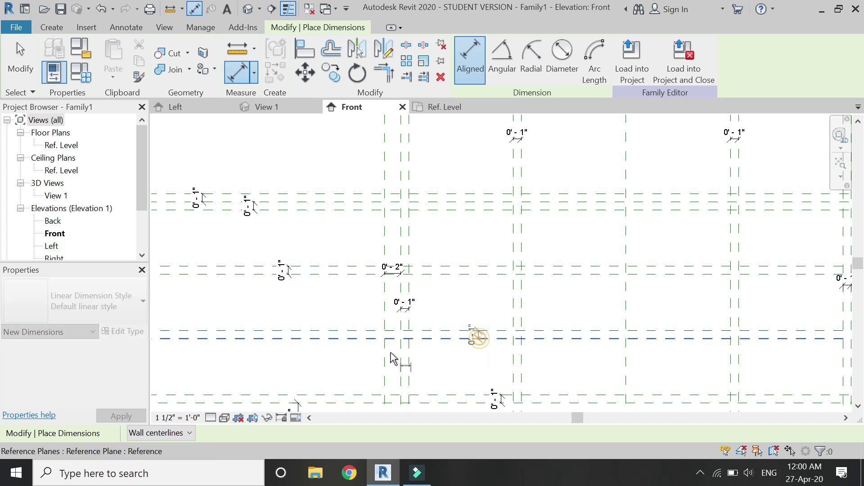
pyautogui.scroll(-3, 293, 309)
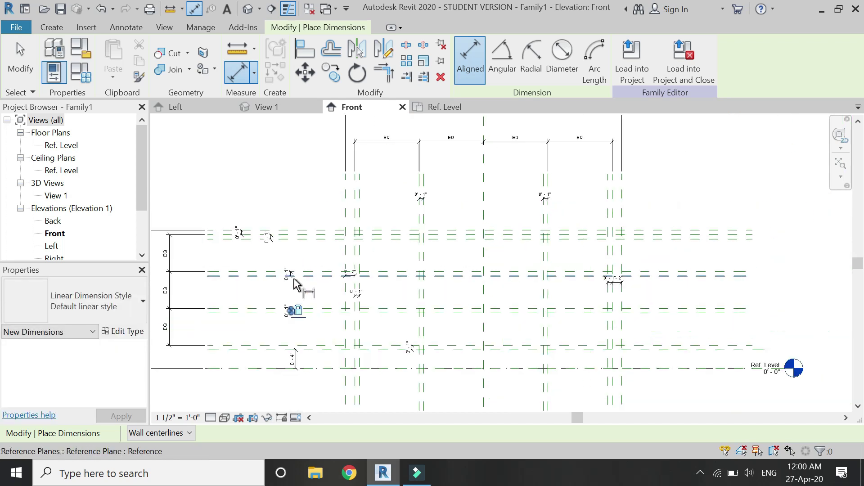
pyautogui.press('Escape')
pyautogui.press('Escape')
pyautogui.click(43, 26)
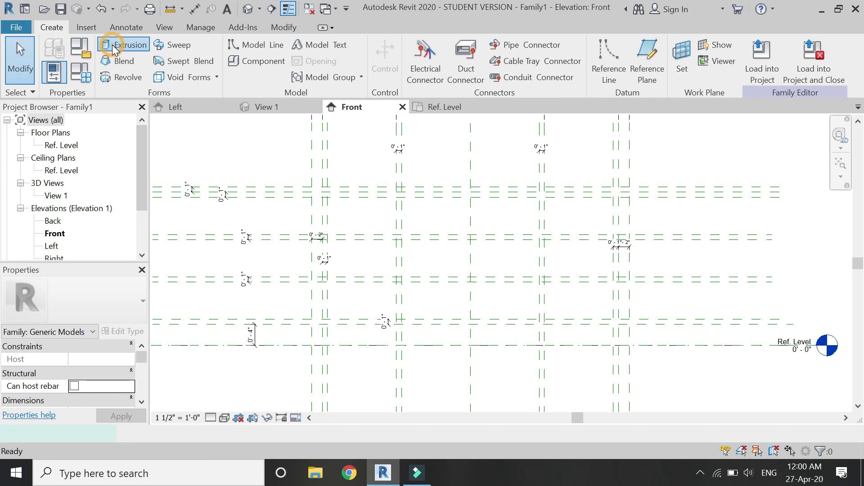
# - Start a solid extrusion and sketch the left post rectangle, locking its left, right and top edges
pyautogui.click(115, 39)
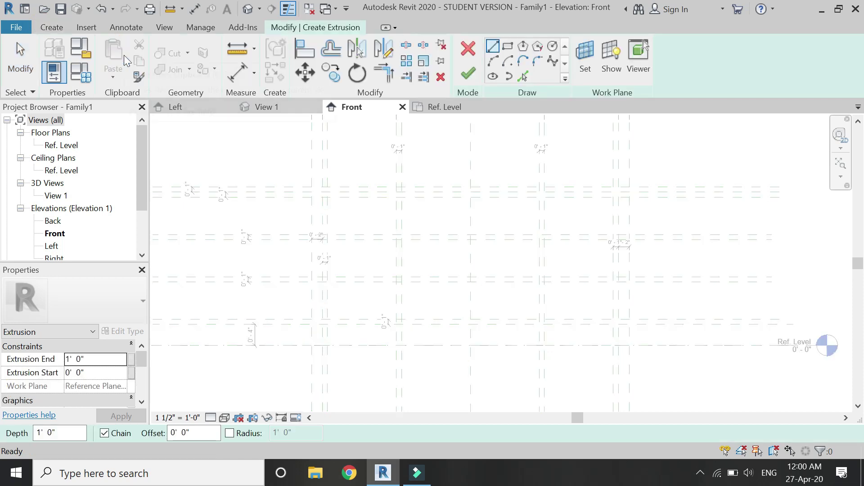
pyautogui.click(507, 46)
pyautogui.scroll(2, 315, 195)
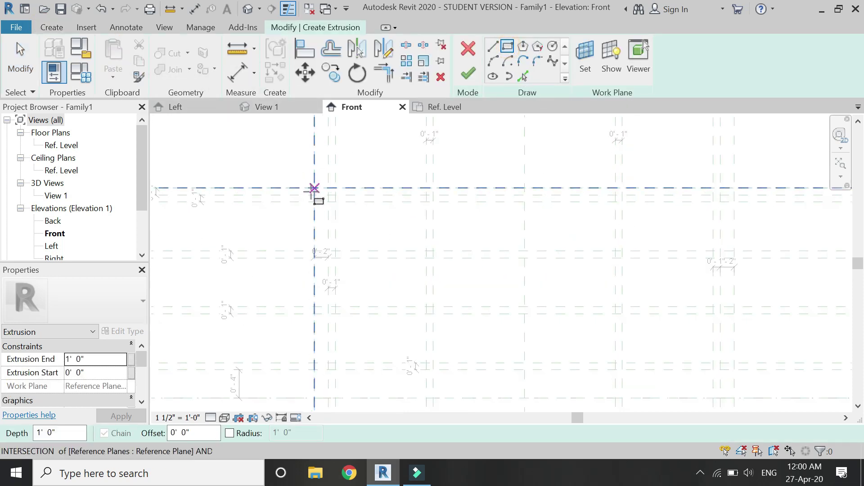
pyautogui.click(315, 195)
pyautogui.scroll(-2, 318, 212)
pyautogui.click(322, 346)
pyautogui.click(311, 254)
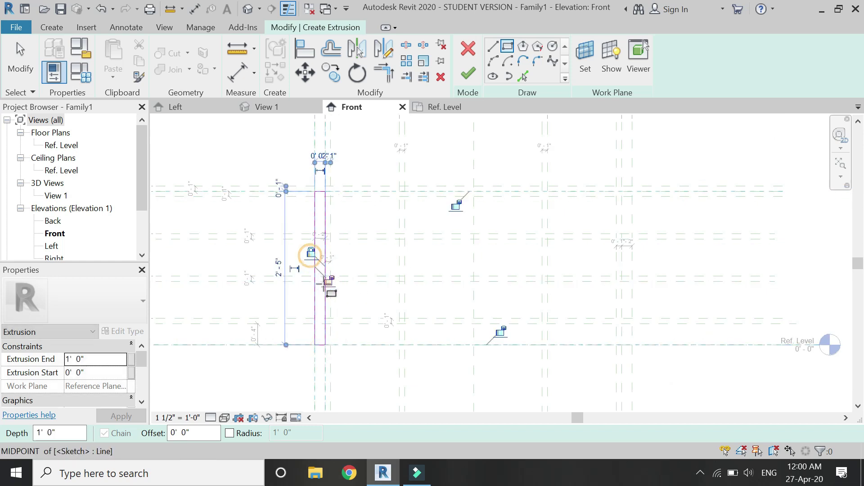
pyautogui.click(328, 281)
pyautogui.click(456, 204)
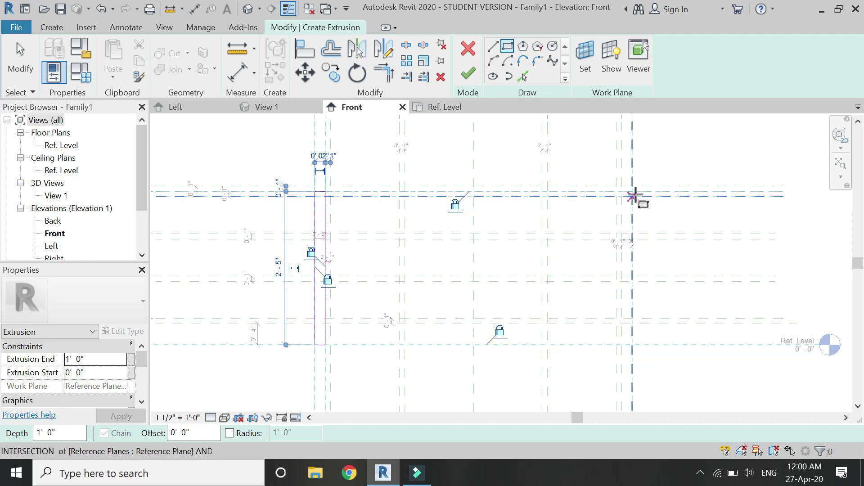
# - Sketch and lock the right post rectangle, finish the extrusion, and open the Ref. Level plan
pyautogui.scroll(3, 632, 197)
pyautogui.click(628, 188)
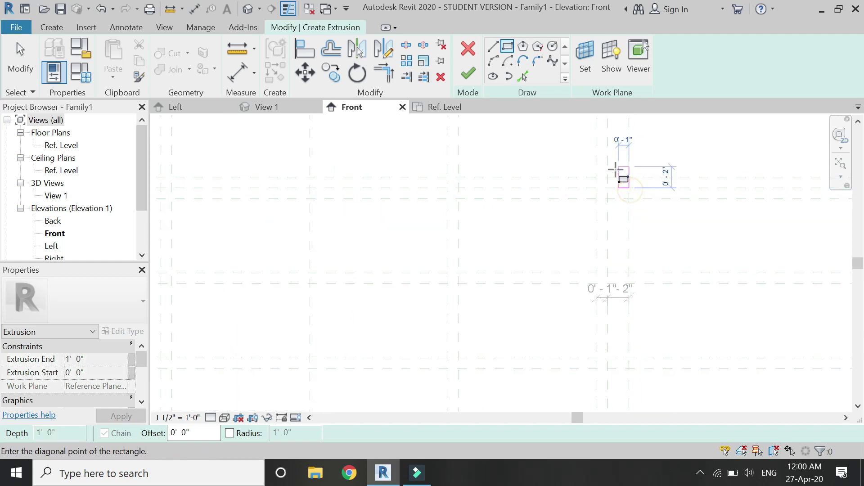
pyautogui.scroll(-3, 615, 171)
pyautogui.click(611, 357)
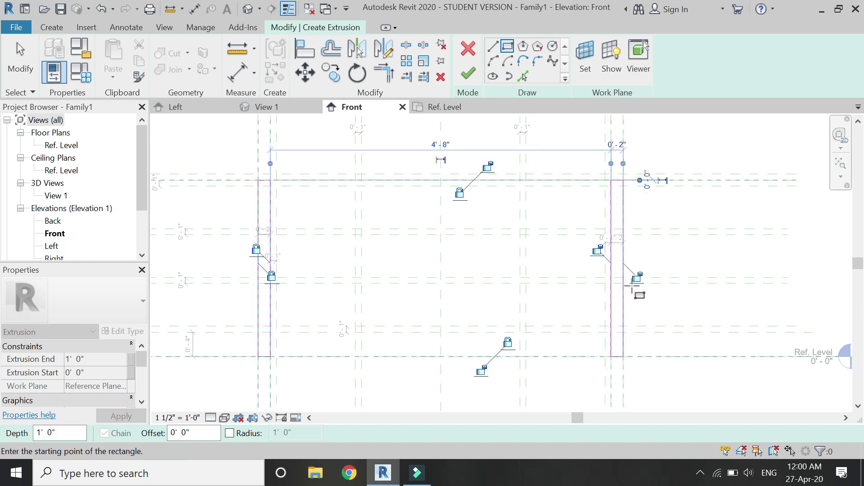
pyautogui.click(637, 276)
pyautogui.click(598, 249)
pyautogui.click(486, 168)
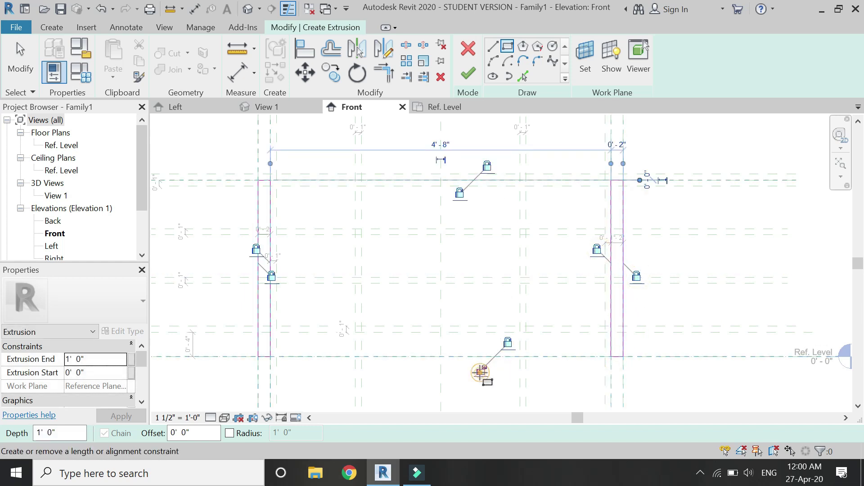
pyautogui.press('Escape')
pyautogui.press('Escape')
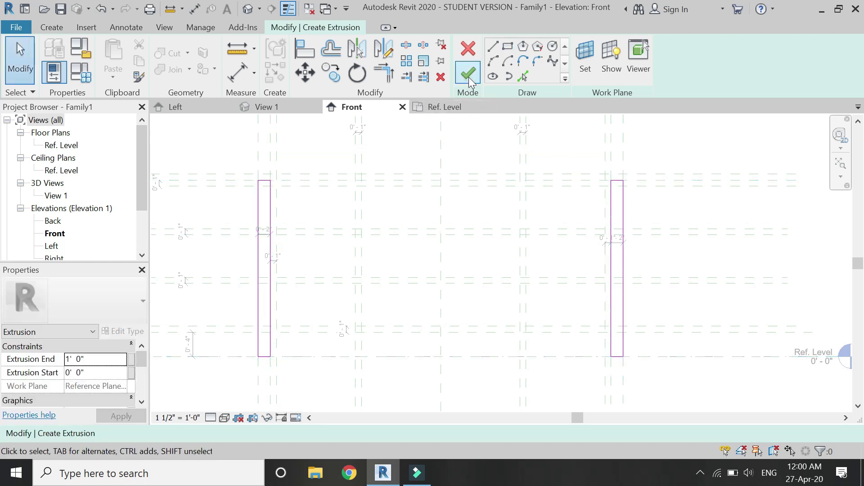
pyautogui.click(469, 77)
pyautogui.click(447, 106)
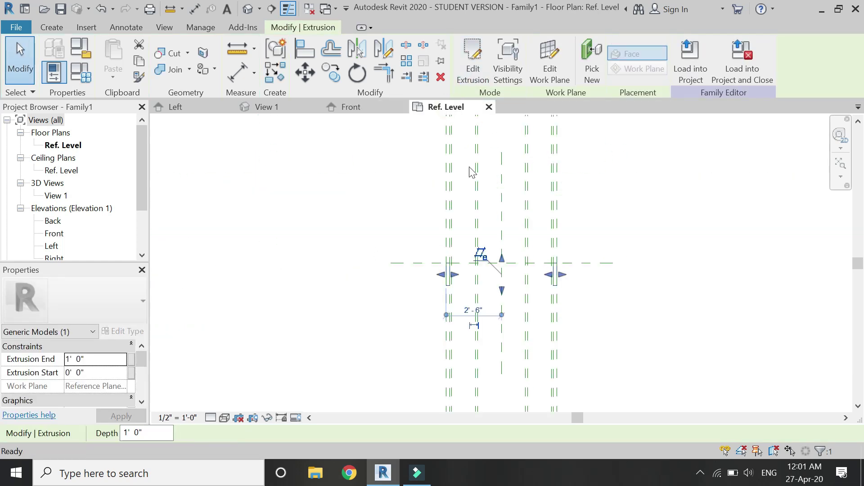
# - Draw a horizontal reference plane in plan below the side posts
pyautogui.scroll(2, 504, 317)
pyautogui.press('Escape')
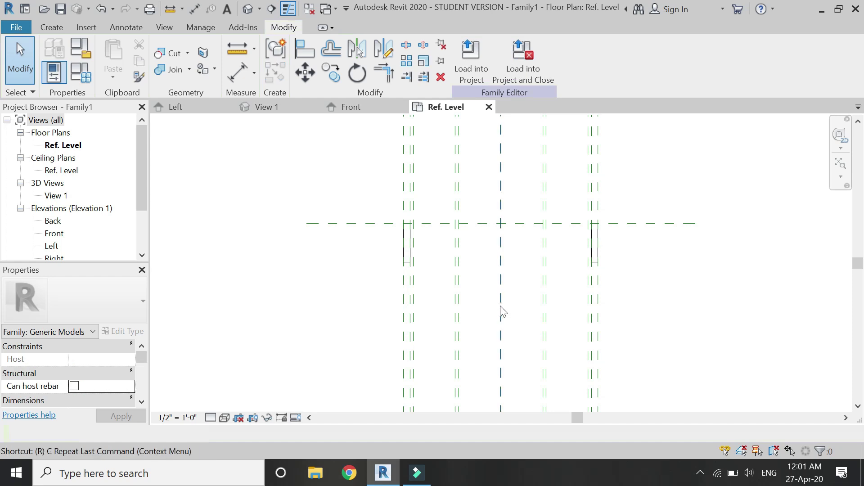
pyautogui.press('r')
pyautogui.press('p')
pyautogui.click(305, 282)
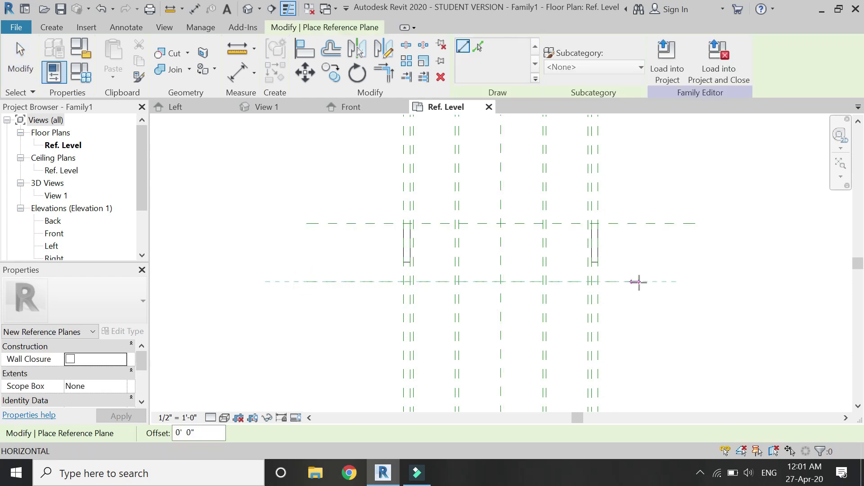
pyautogui.click(695, 282)
pyautogui.press('Escape')
pyautogui.scroll(1, 277, 301)
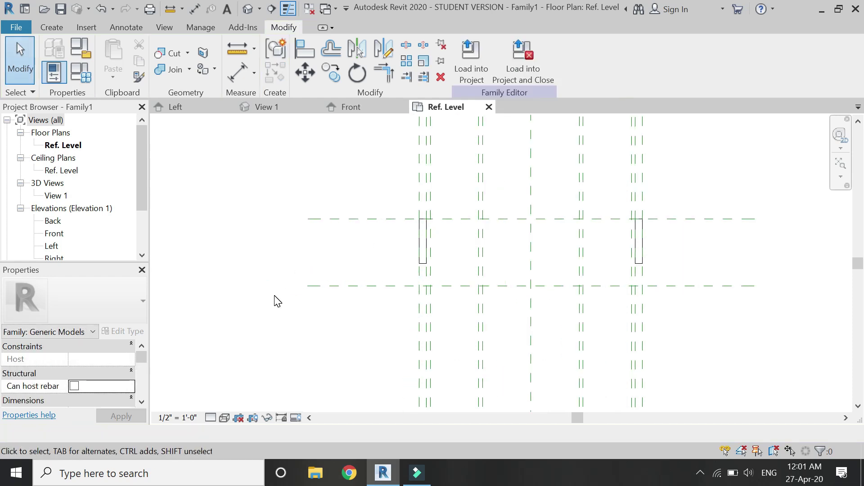
# - Dimension the 1'-6" gap between the planes and label it with instance parameter 'depth of vanity'
pyautogui.press('d')
pyautogui.press('i')
pyautogui.click(346, 219)
pyautogui.click(347, 285)
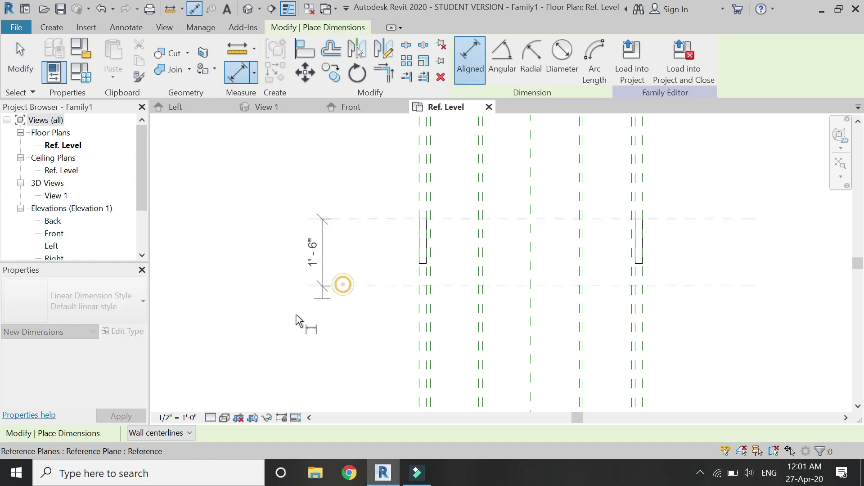
pyautogui.click(302, 269)
pyautogui.press('Escape')
pyautogui.click(599, 59)
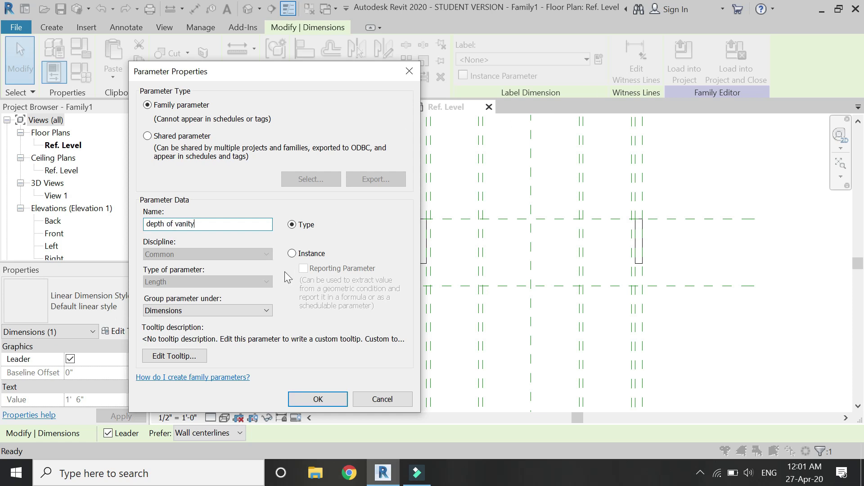
pyautogui.click(292, 253)
pyautogui.click(337, 399)
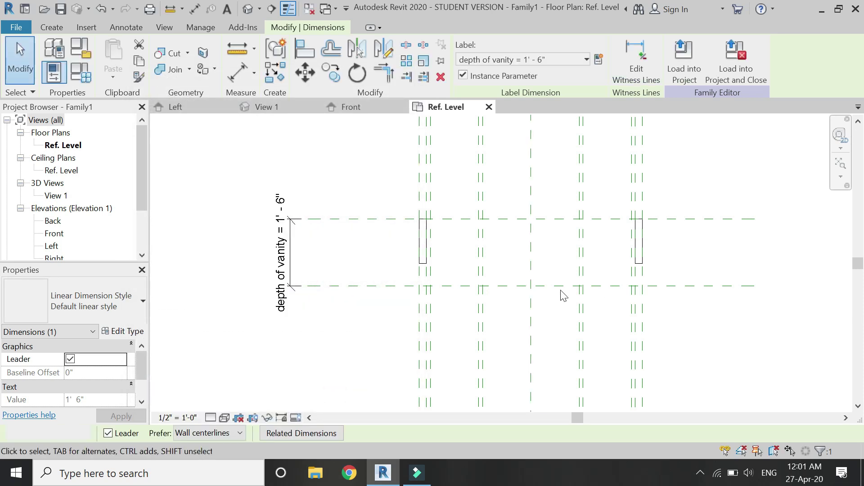
pyautogui.press('Escape')
# - Stretch the side post extrusion's depth down to the new 1'-6" reference plane
pyautogui.scroll(2, 459, 266)
pyautogui.click(396, 258)
pyautogui.moveTo(589, 266); pyautogui.dragTo(587, 302)
pyautogui.scroll(1, 588, 294)
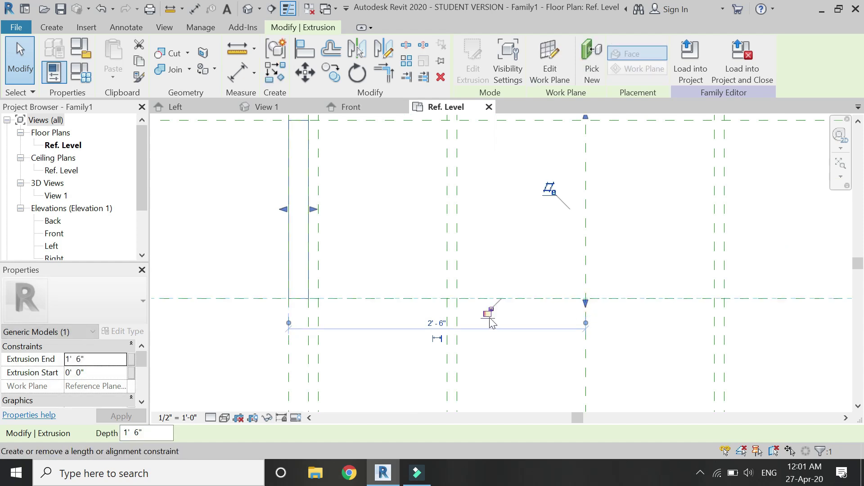
pyautogui.scroll(-2, 368, 290)
pyautogui.click(368, 290)
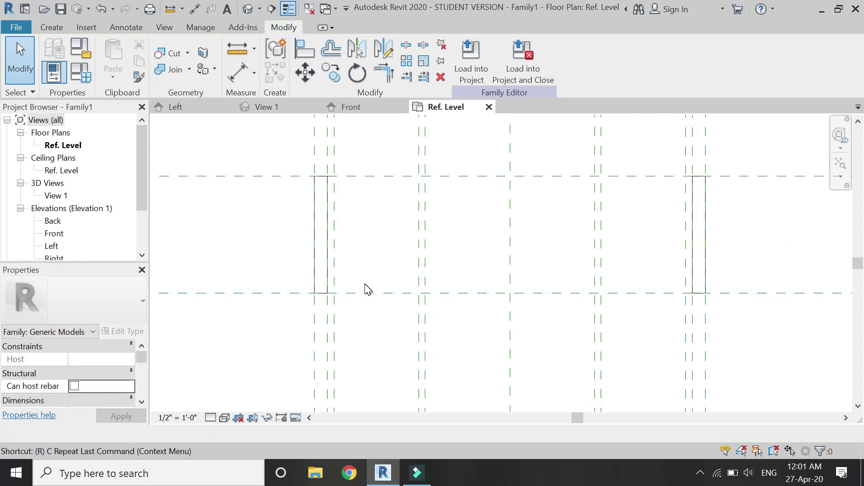
# - Draw a horizontal reference plane just inside the depth plane in the Ref. Level plan
pyautogui.press('p')
pyautogui.scroll(3, 753, 285)
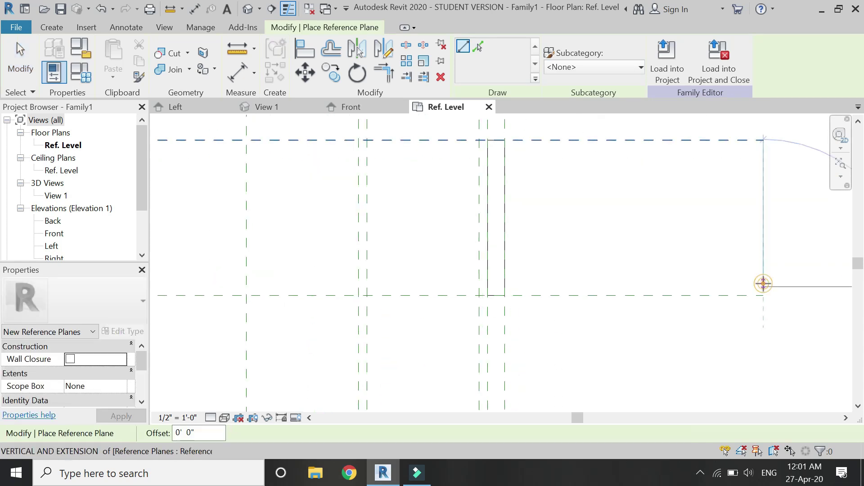
pyautogui.scroll(-3, 764, 284)
pyautogui.click(299, 287)
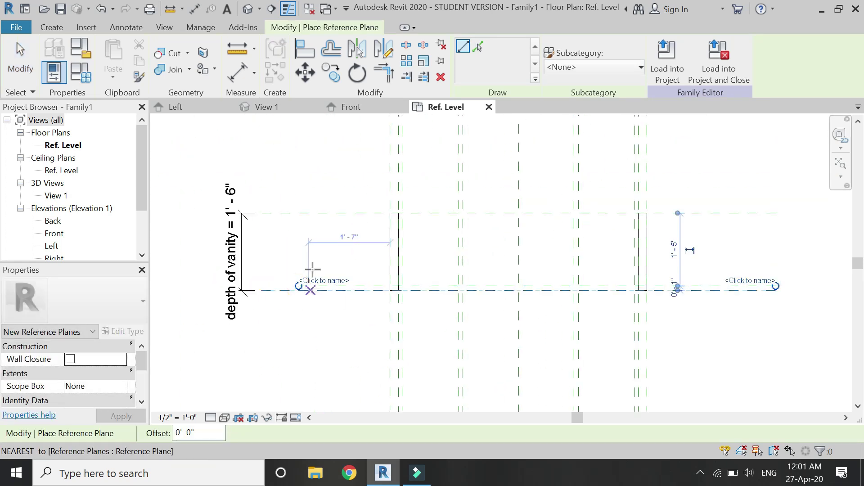
pyautogui.press('Escape')
pyautogui.press('Escape')
# - Dimension the new plane 0'-1" from its neighbour and set view scale to 1 1/2" = 1'-0"
pyautogui.click(234, 77)
pyautogui.scroll(2, 689, 291)
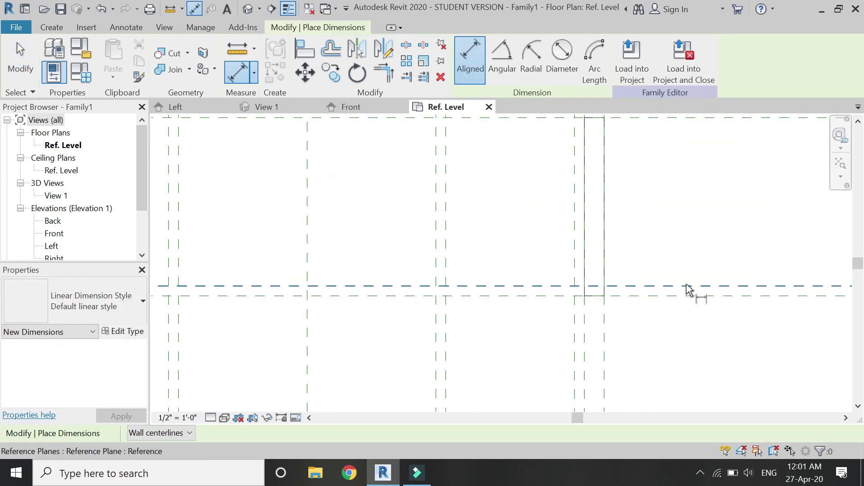
pyautogui.click(687, 286)
pyautogui.click(686, 296)
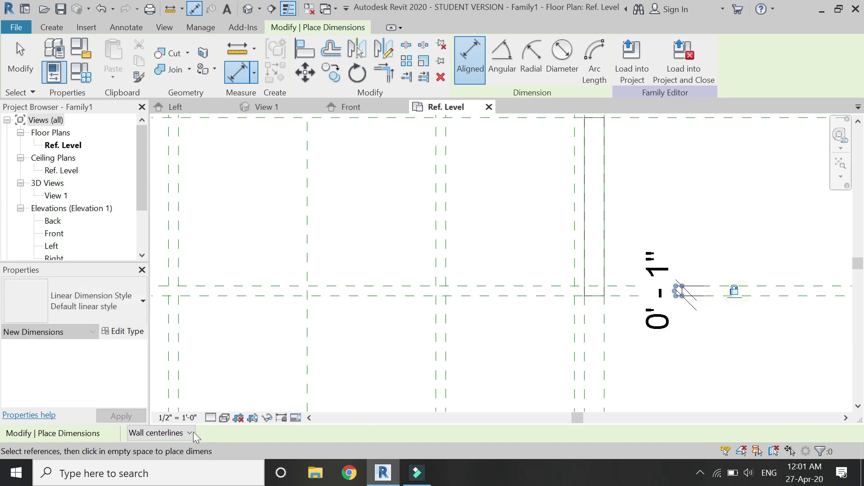
pyautogui.click(179, 417)
pyautogui.click(217, 70)
pyautogui.scroll(-3, 537, 329)
pyautogui.press('Escape')
pyautogui.press('Escape')
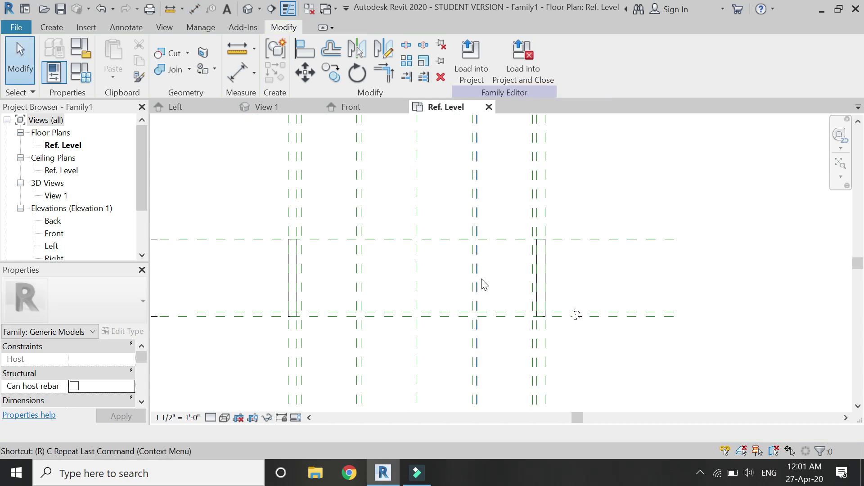
# - Add a second horizontal reference plane inside the opposite depth plane
pyautogui.press('r')
pyautogui.press('p')
pyautogui.scroll(3, 683, 243)
pyautogui.click(665, 246)
pyautogui.scroll(-3, 761, 269)
pyautogui.scroll(-1, 761, 269)
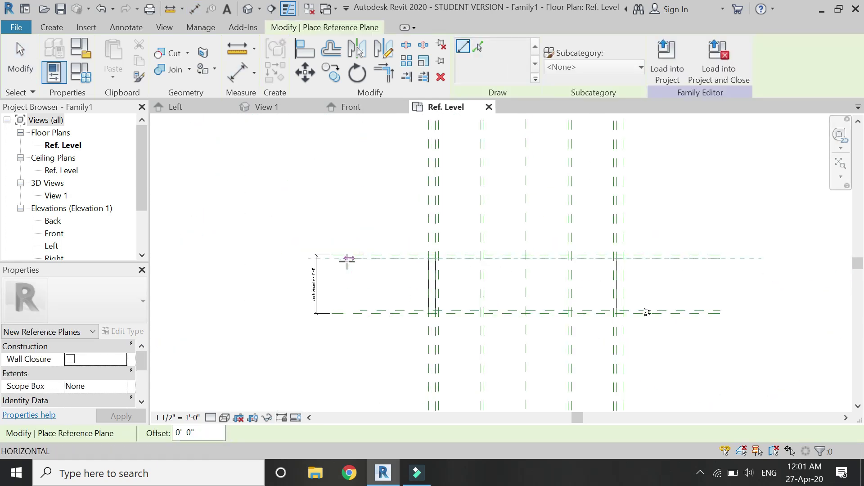
pyautogui.click(333, 258)
pyautogui.press('Escape')
pyautogui.press('Escape')
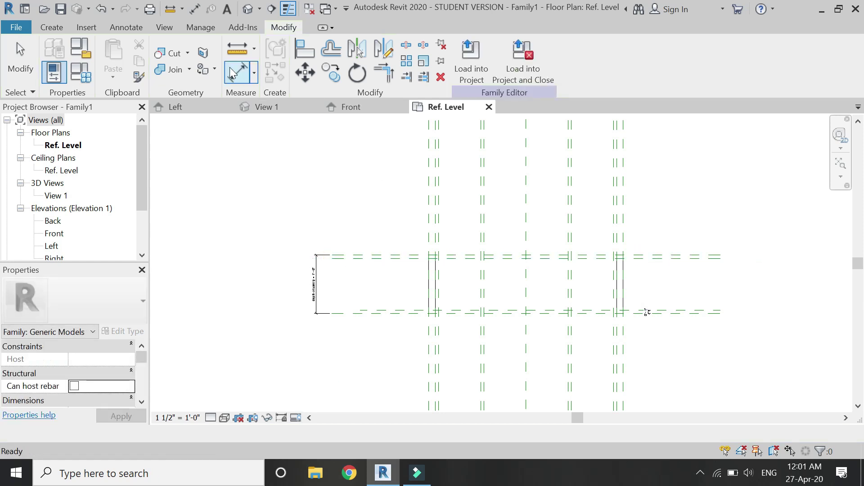
# - Dimension the second plane at 0'-1", then return to the Front elevation
pyautogui.press('d')
pyautogui.press('i')
pyautogui.scroll(3, 387, 259)
pyautogui.click(388, 270)
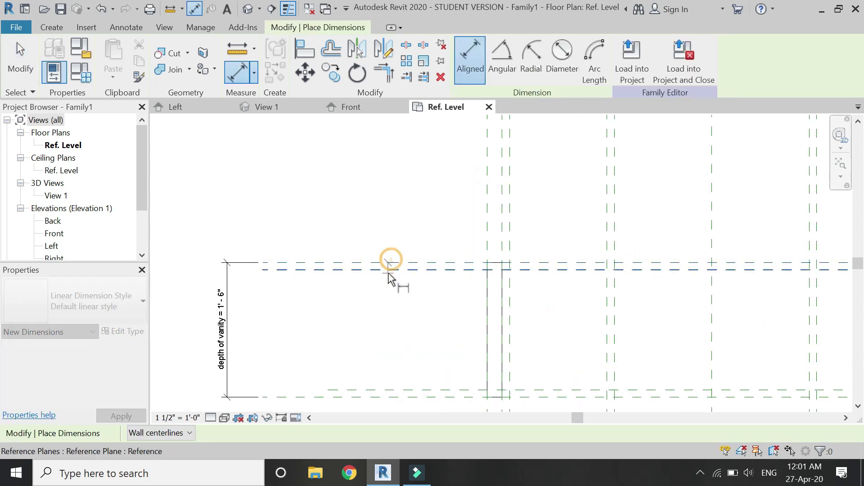
pyautogui.click(359, 329)
pyautogui.scroll(-2, 351, 217)
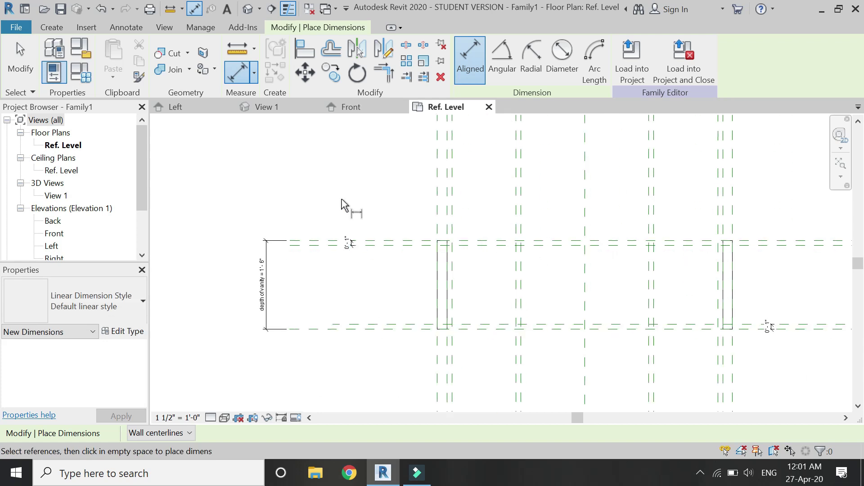
pyautogui.press('Escape')
pyautogui.press('Escape')
pyautogui.scroll(-1, 340, 202)
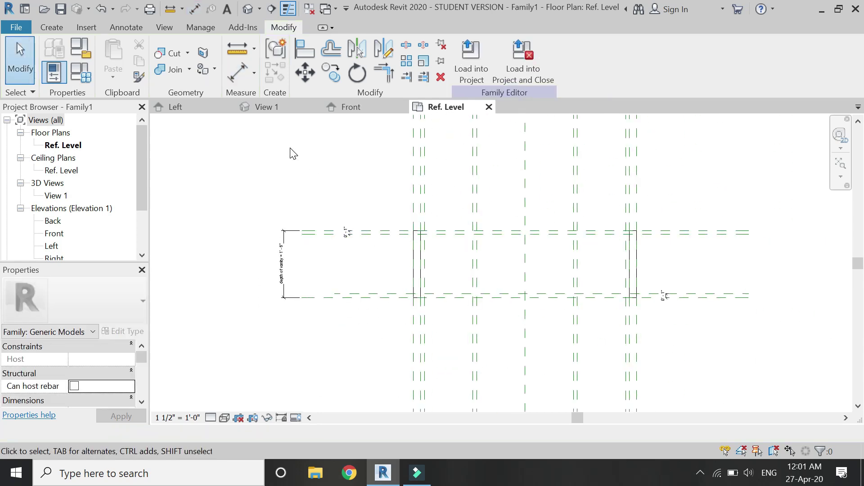
pyautogui.click(347, 108)
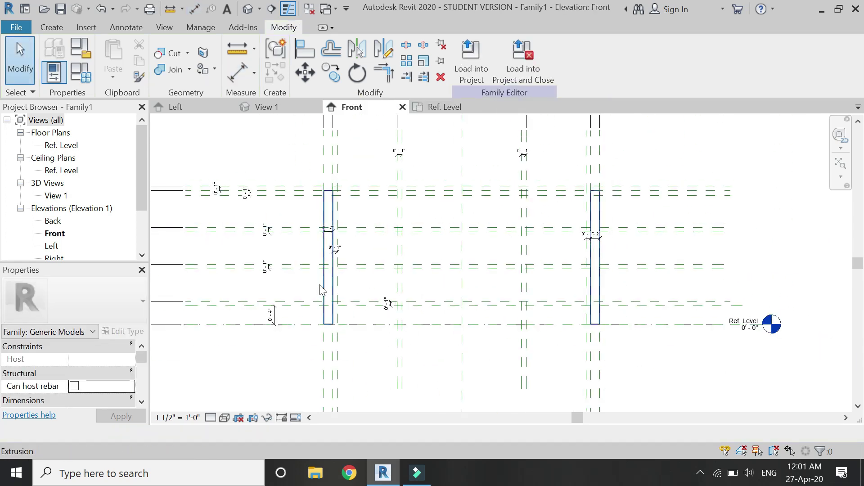
# - Start a void extrusion with its work plane set to the picked vertical plane
pyautogui.click(52, 27)
pyautogui.click(170, 78)
pyautogui.click(194, 100)
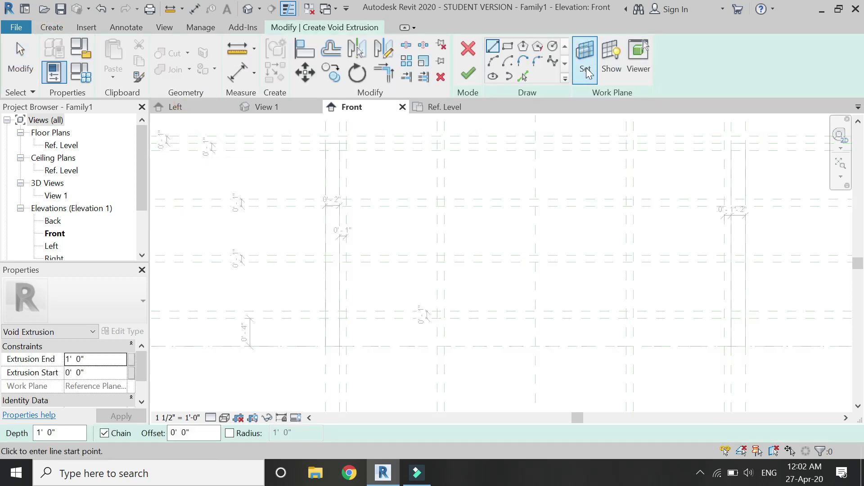
pyautogui.click(586, 67)
pyautogui.click(599, 298)
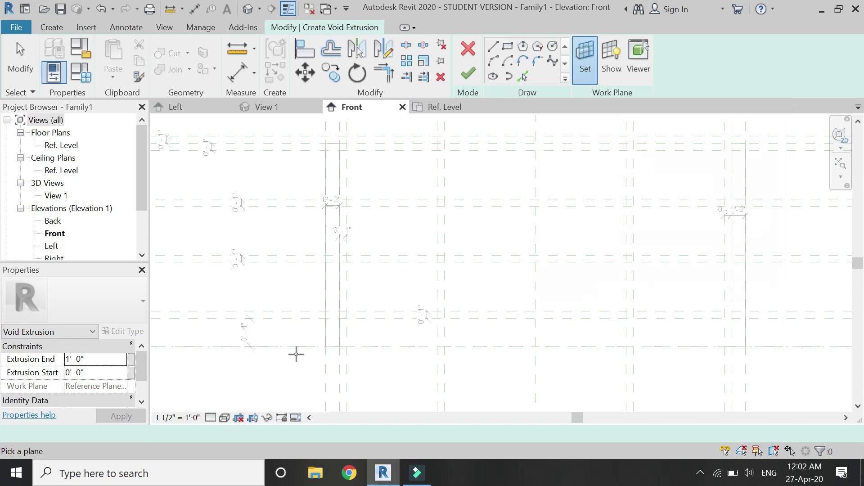
pyautogui.scroll(3, 315, 349)
pyautogui.click(342, 344)
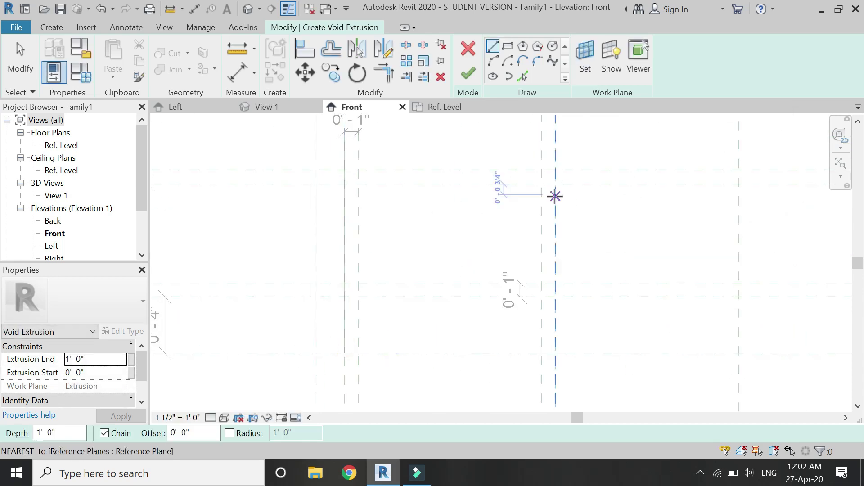
# - Sketch a triangular profile at the left post's base and finish the void
pyautogui.click(329, 355)
pyautogui.scroll(2, 332, 354)
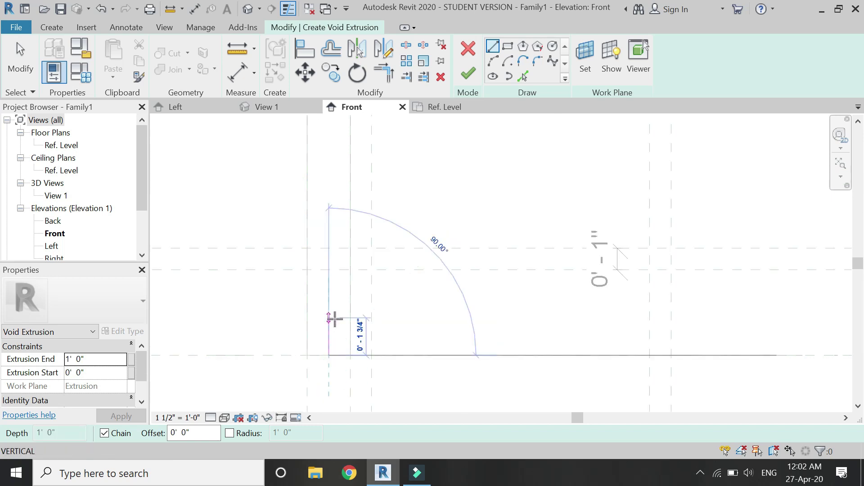
pyautogui.click(350, 270)
pyautogui.click(350, 356)
pyautogui.click(329, 354)
pyautogui.scroll(-2, 253, 321)
pyautogui.scroll(-2, 253, 320)
pyautogui.press('Escape')
pyautogui.click(463, 75)
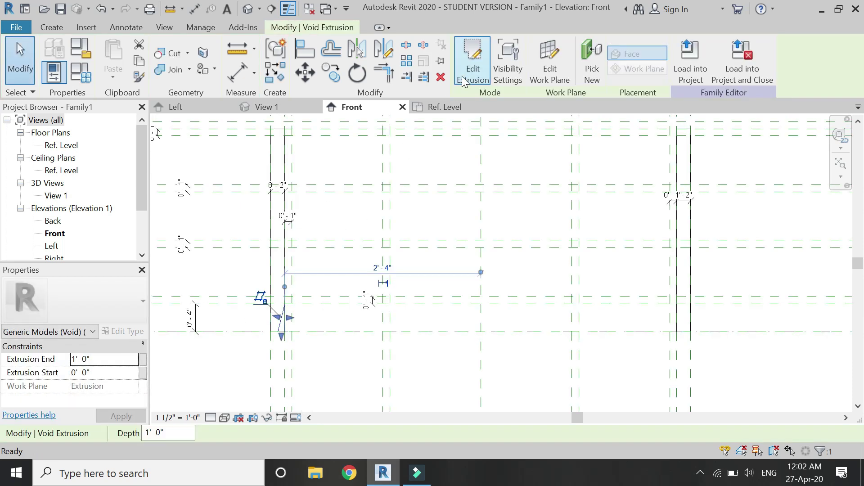
# - Stretch the void in the Ref. Level plan to the reference plane, 1'6" deep
pyautogui.click(445, 107)
pyautogui.scroll(1, 422, 260)
pyautogui.moveTo(422, 260); pyautogui.dragTo(418, 204)
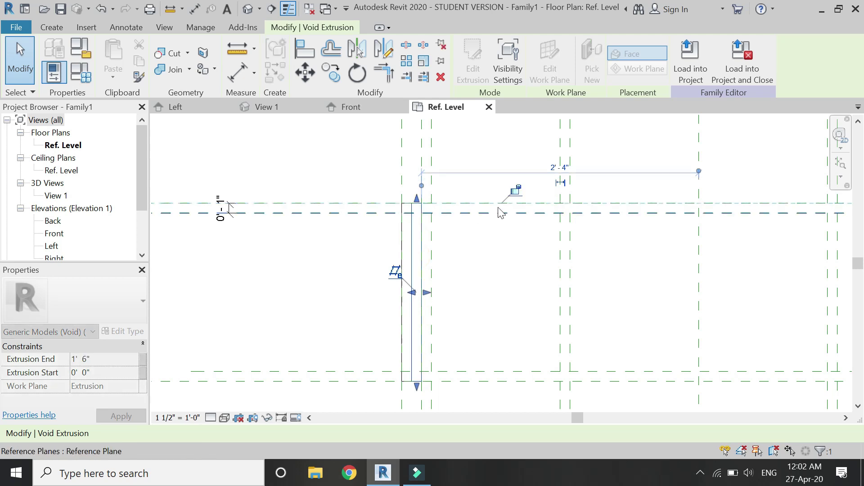
pyautogui.scroll(-2, 314, 173)
pyautogui.press('Escape')
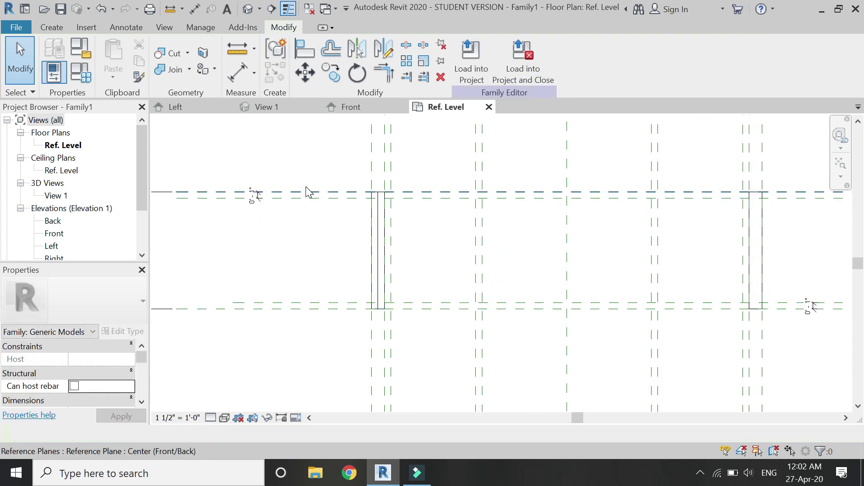
pyautogui.click(289, 111)
pyautogui.click(361, 105)
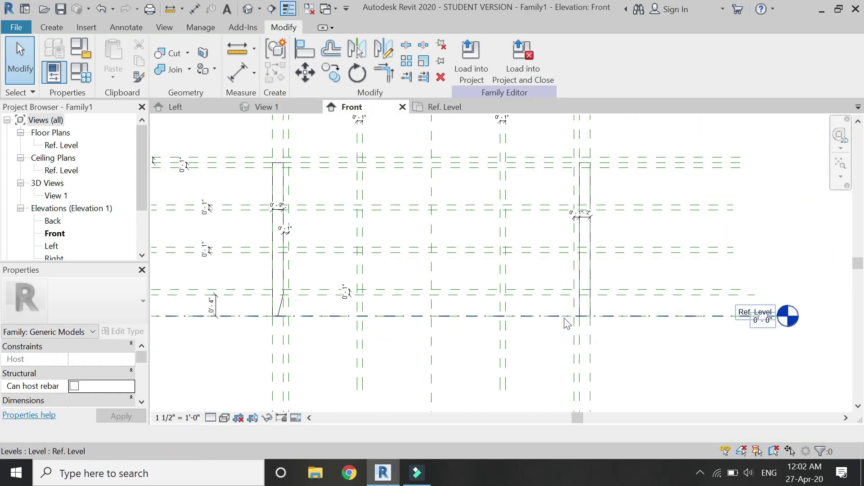
# - Start a second void extrusion with its work plane set to the picked plane
pyautogui.scroll(3, 566, 323)
pyautogui.click(51, 27)
pyautogui.click(171, 78)
pyautogui.click(194, 98)
pyautogui.click(583, 63)
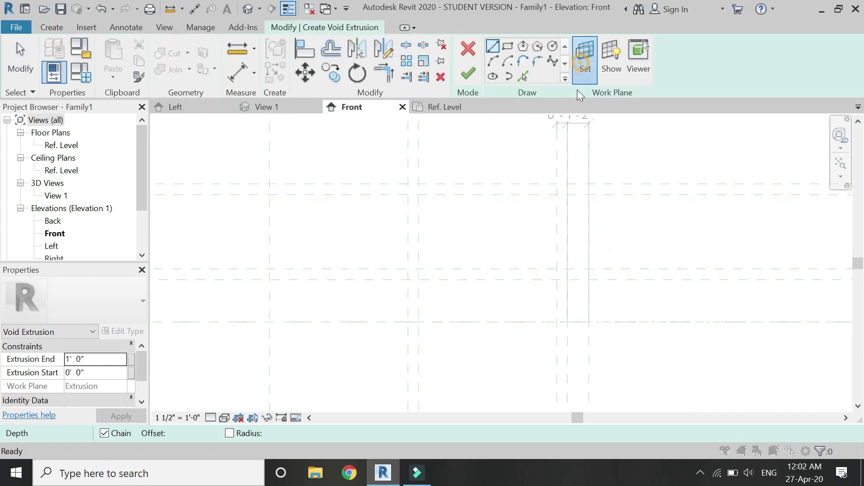
pyautogui.click(620, 299)
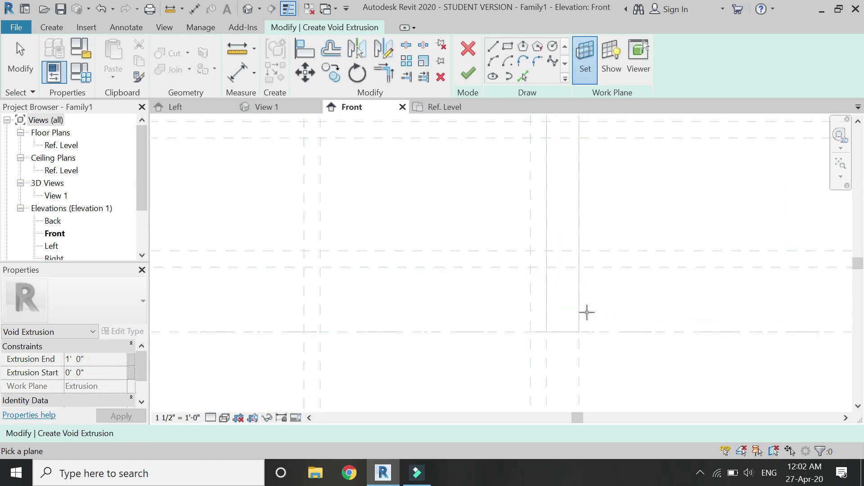
pyautogui.click(578, 309)
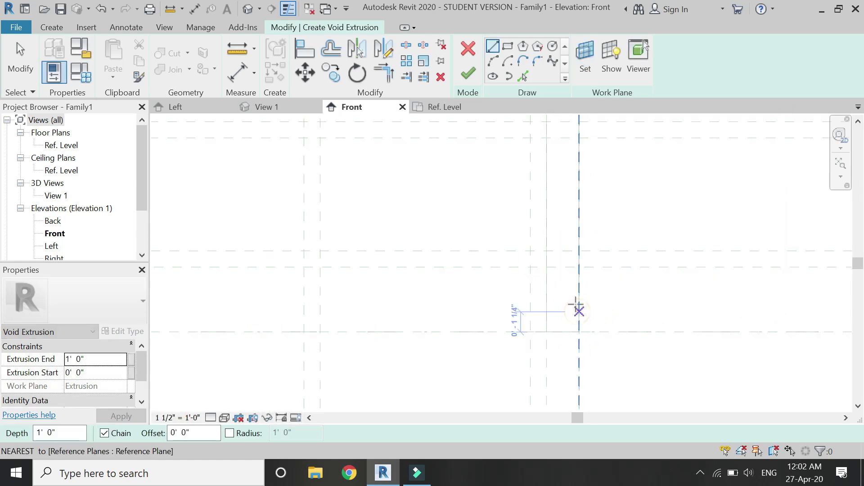
# - Sketch a triangle at the right post's base on the reference level and finish the void
pyautogui.click(563, 332)
pyautogui.click(547, 268)
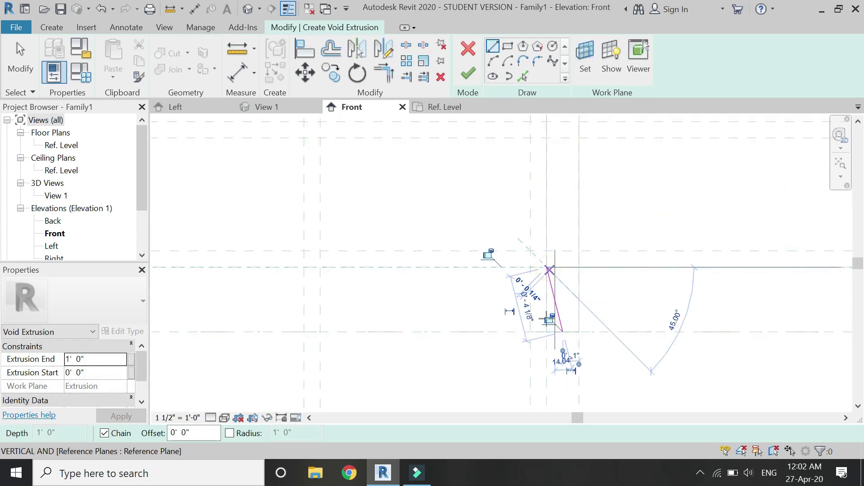
pyautogui.click(547, 332)
pyautogui.click(564, 332)
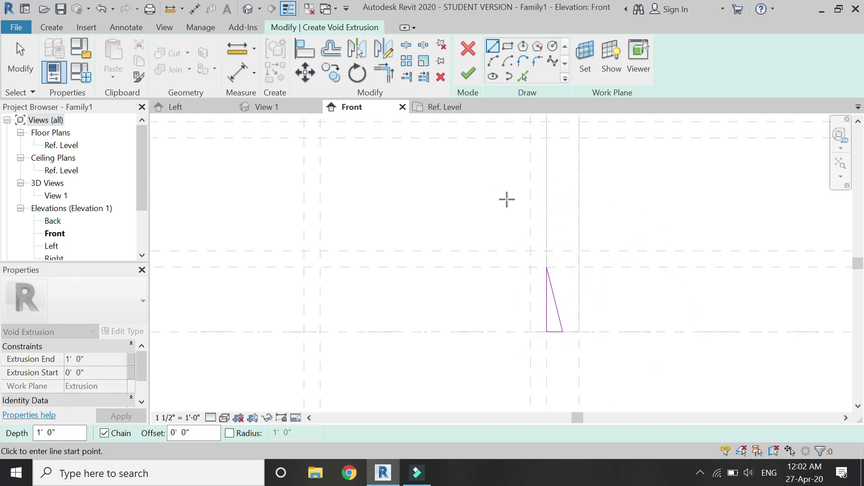
pyautogui.press('Escape')
pyautogui.click(464, 77)
# - Stretch the second void in the Ref. Level plan to the reference plane, 1'6" deep
pyautogui.click(454, 108)
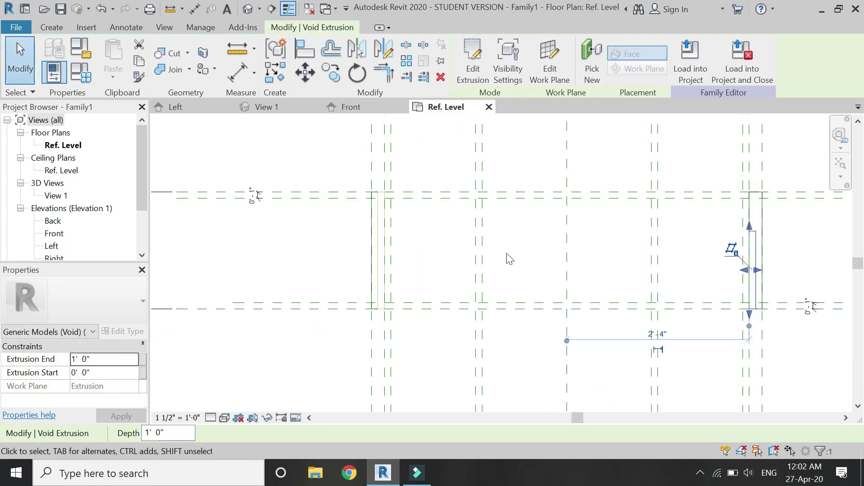
pyautogui.scroll(3, 640, 237)
pyautogui.moveTo(596, 234); pyautogui.dragTo(597, 184)
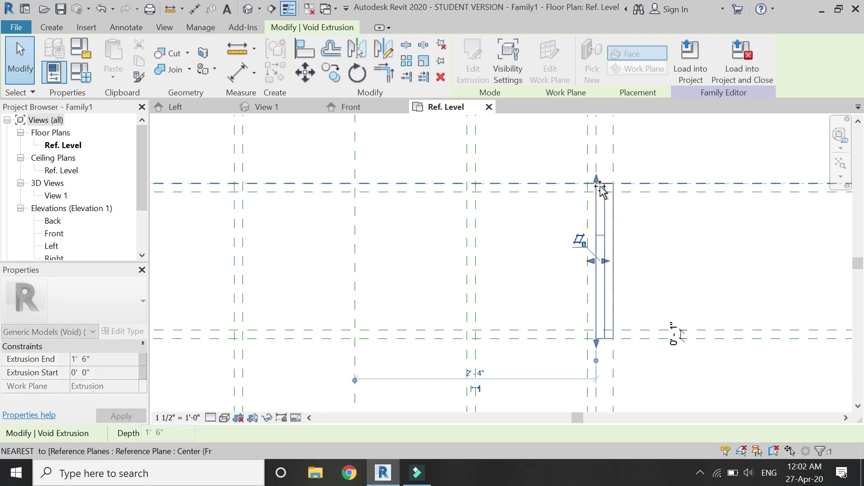
pyautogui.click(656, 225)
pyautogui.scroll(-2, 554, 256)
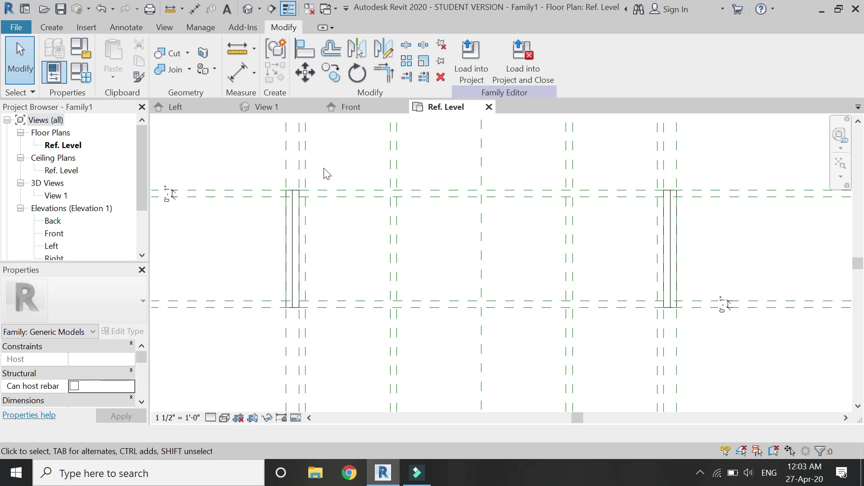
# - Start a solid extrusion with the work plane set to Center (Front/Back)
pyautogui.click(357, 111)
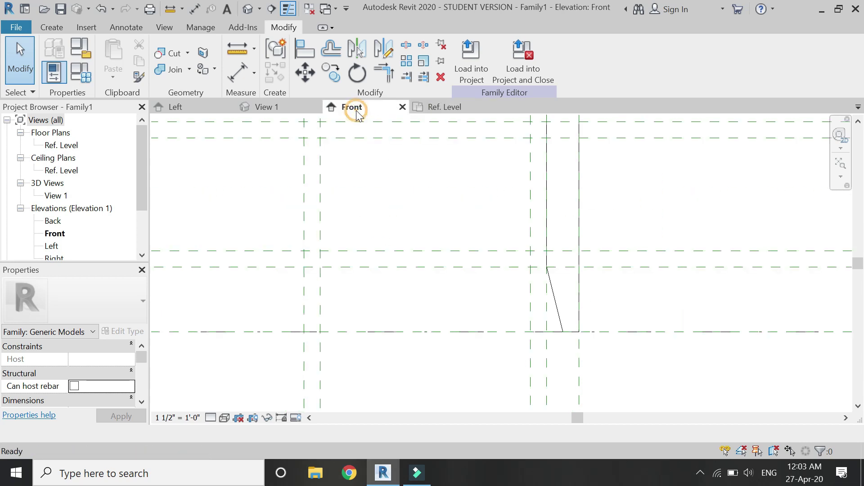
pyautogui.scroll(-2, 567, 327)
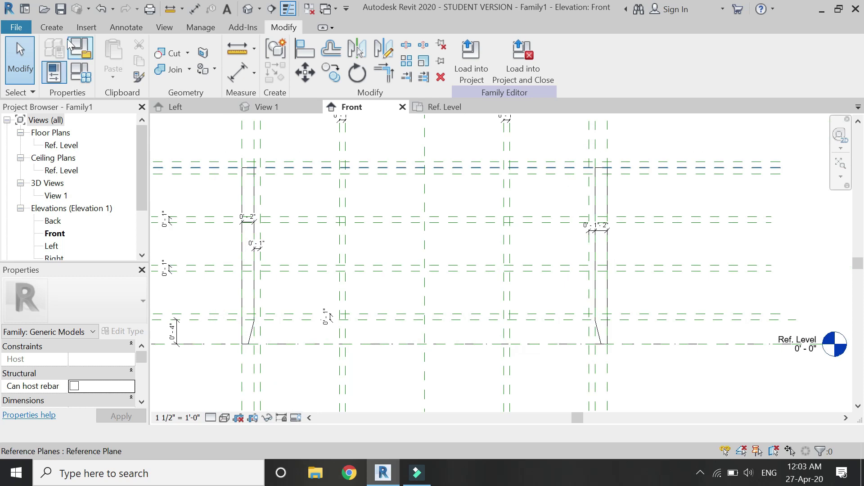
pyautogui.click(54, 28)
pyautogui.click(126, 47)
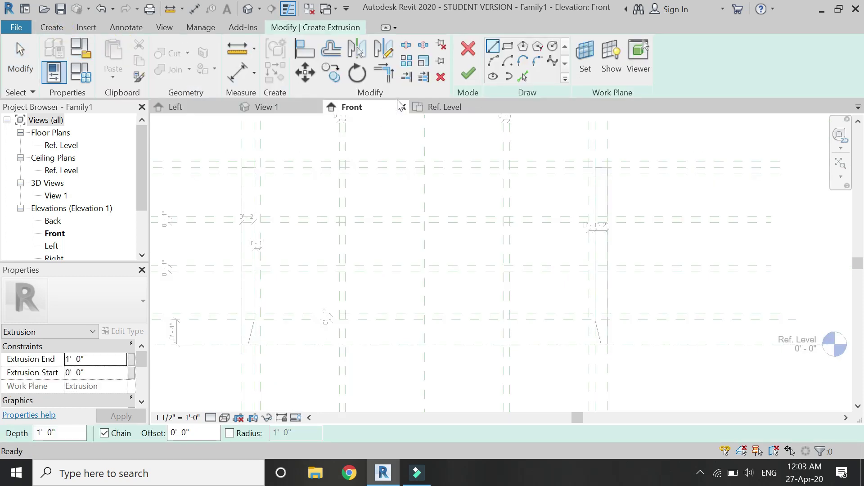
pyautogui.click(511, 52)
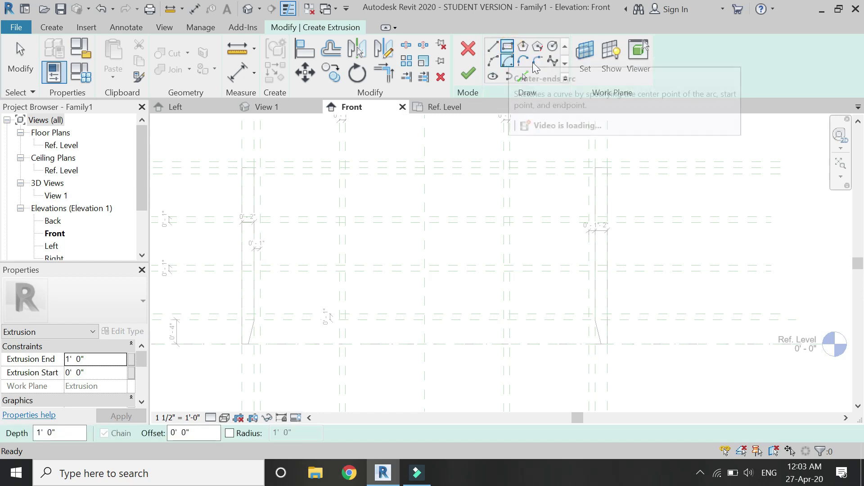
pyautogui.click(585, 56)
pyautogui.click(685, 220)
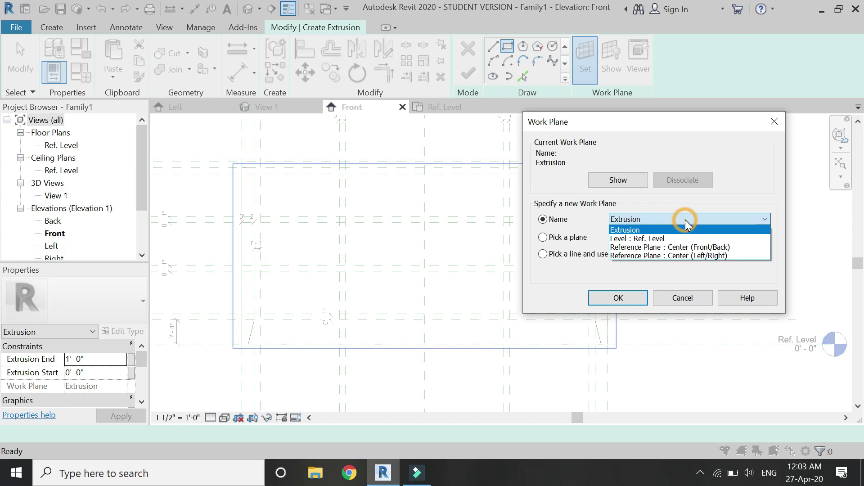
pyautogui.click(694, 248)
pyautogui.click(618, 298)
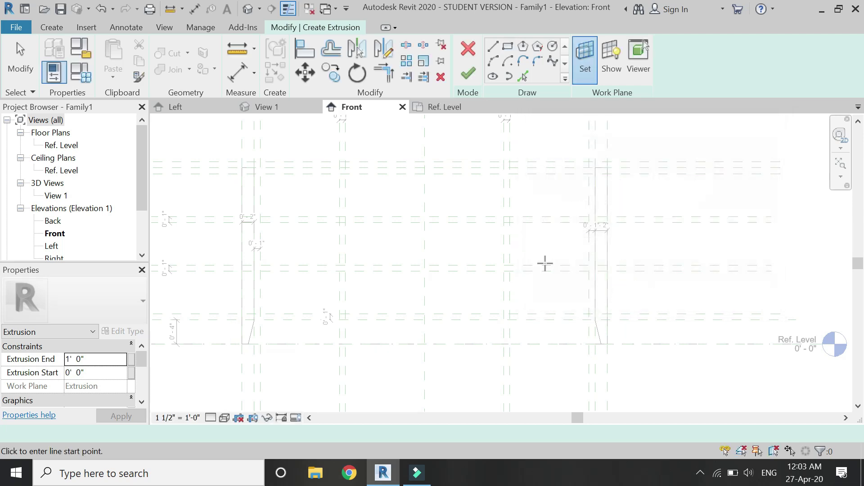
# - Draw a rectangle between the frame's inner corners, locking its top, bottom and right edges
pyautogui.click(254, 167)
pyautogui.scroll(-2, 255, 168)
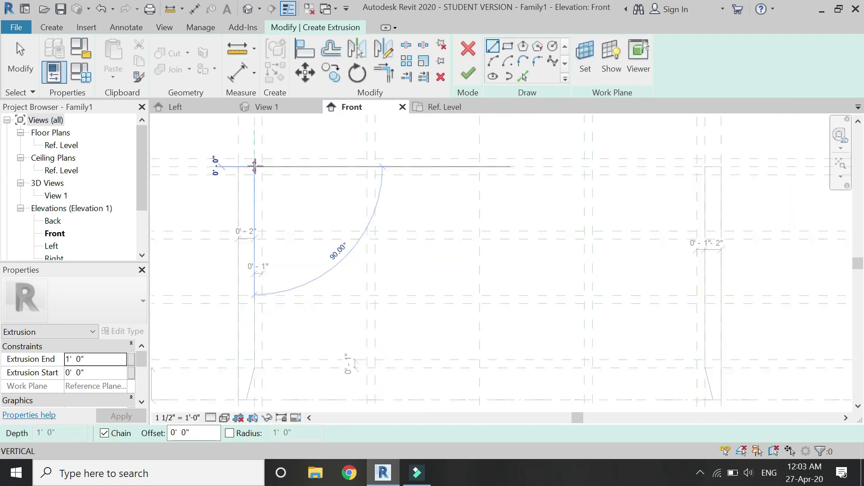
pyautogui.press('Escape')
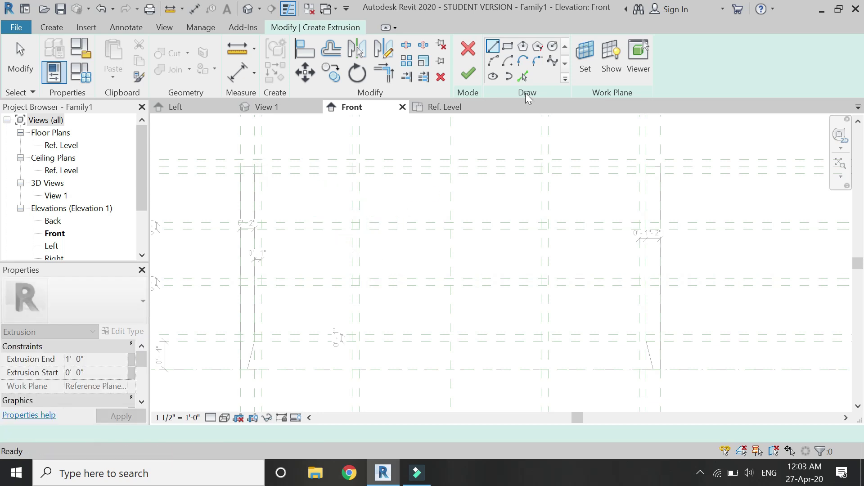
pyautogui.click(508, 55)
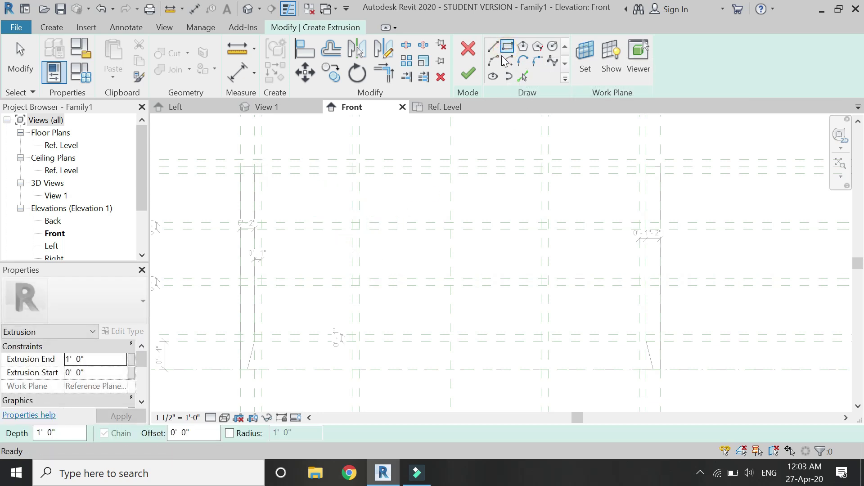
pyautogui.click(253, 166)
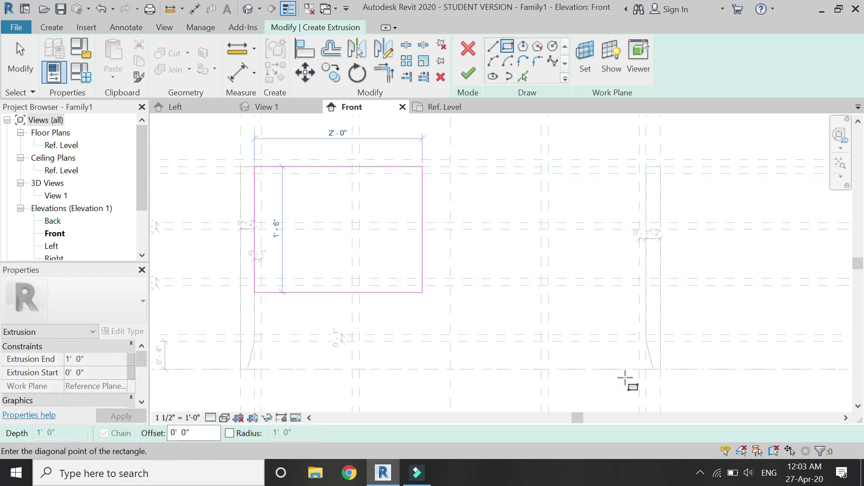
pyautogui.click(646, 342)
pyautogui.click(430, 180)
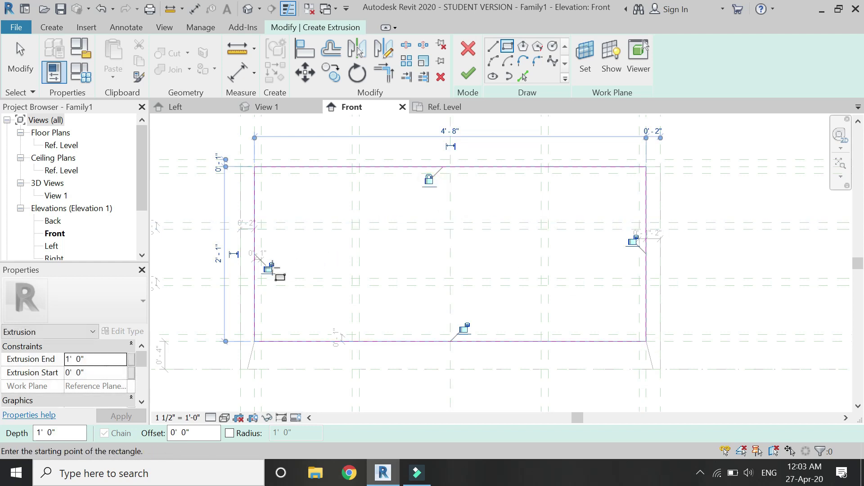
pyautogui.click(465, 329)
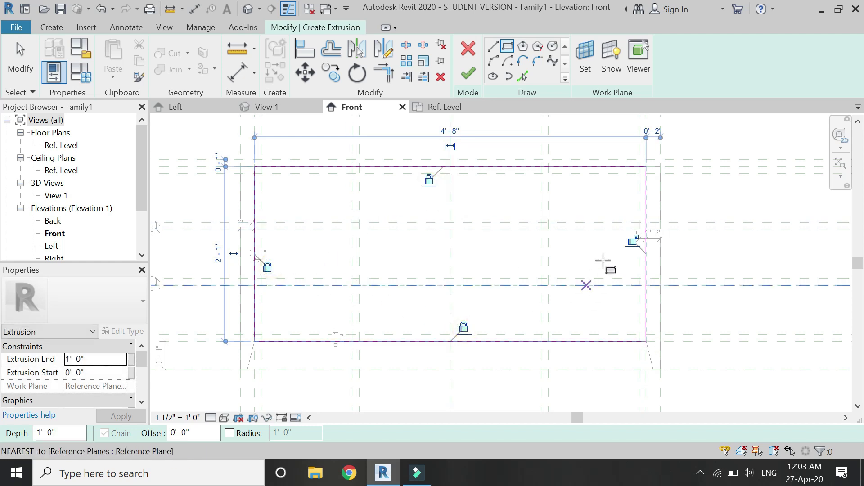
pyautogui.click(635, 239)
pyautogui.press('Escape')
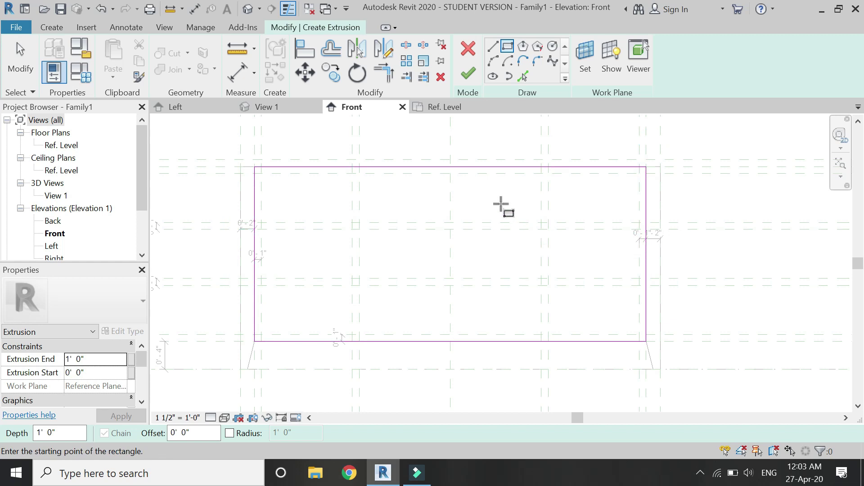
pyautogui.press('Escape')
# - Finish the extrusion and stretch its depth to the rear reference plane at 1'-5"
pyautogui.click(441, 109)
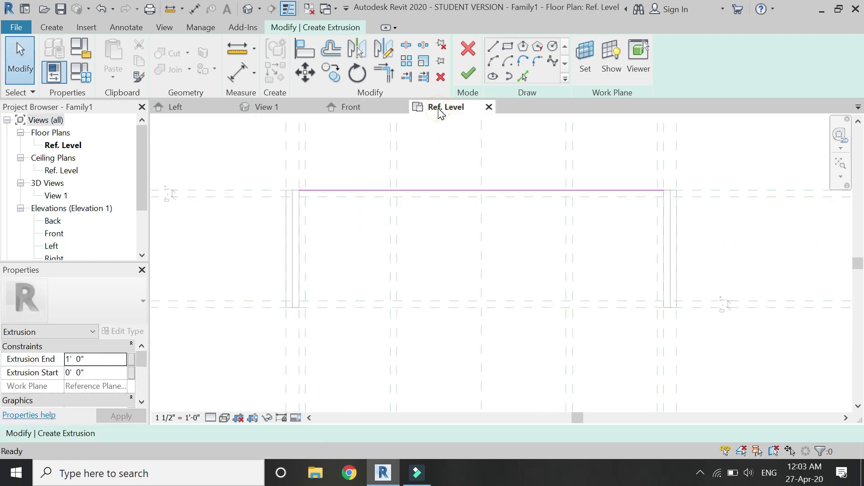
pyautogui.click(468, 74)
pyautogui.scroll(1, 480, 273)
pyautogui.moveTo(481, 271); pyautogui.dragTo(486, 310)
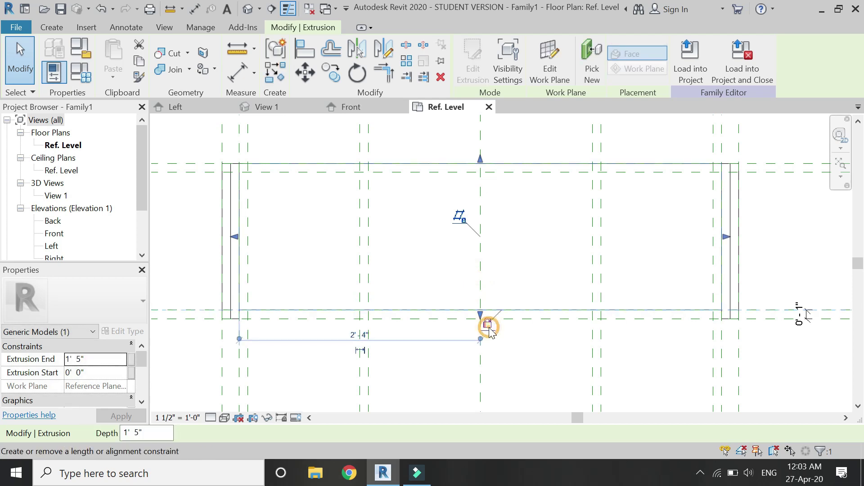
pyautogui.press('Escape')
pyautogui.click(352, 109)
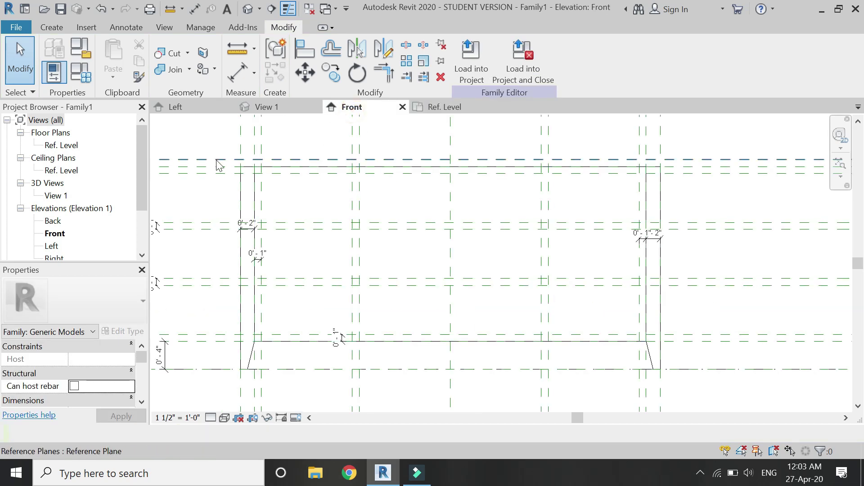
# - Start a void extrusion sketched on the picked face, using the Rectangle tool
pyautogui.click(52, 27)
pyautogui.click(187, 77)
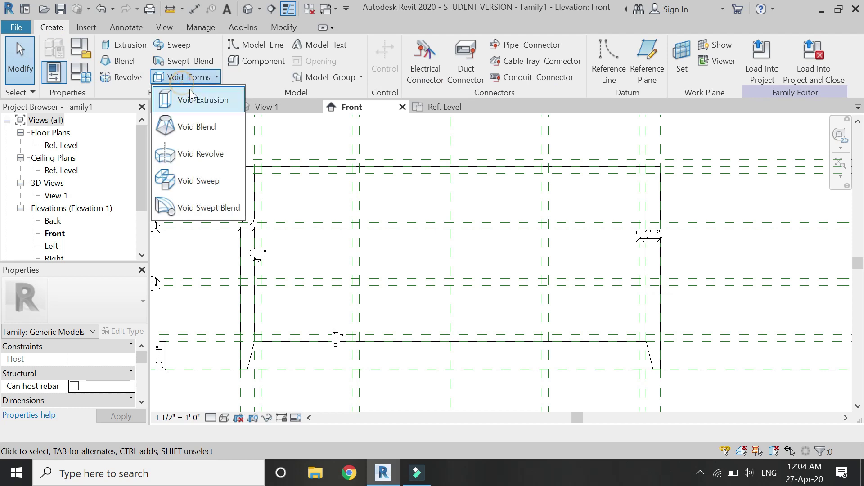
pyautogui.click(193, 98)
pyautogui.click(587, 58)
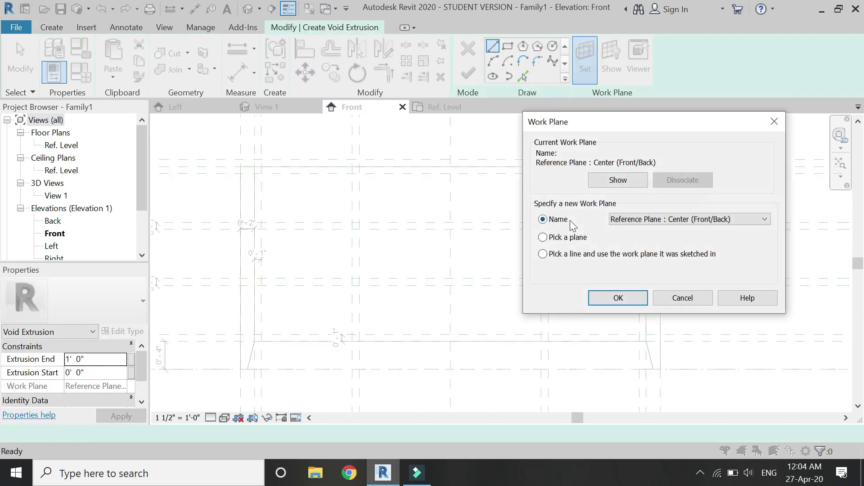
pyautogui.click(615, 298)
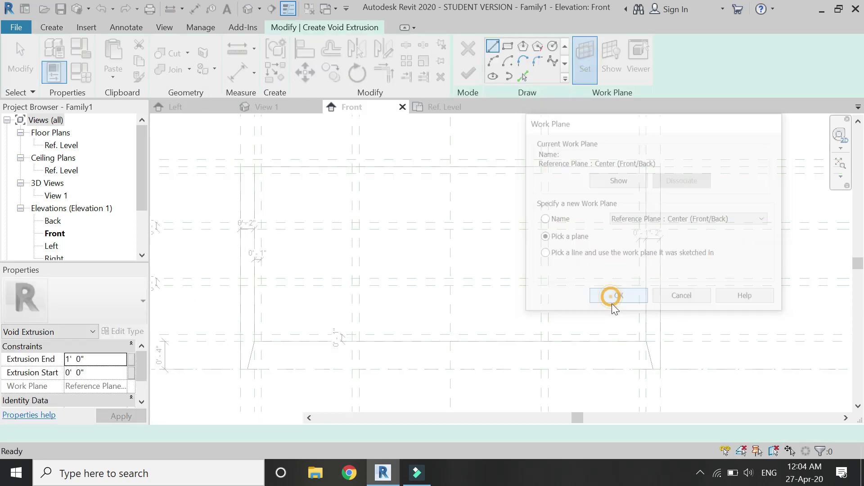
pyautogui.click(599, 338)
pyautogui.click(508, 47)
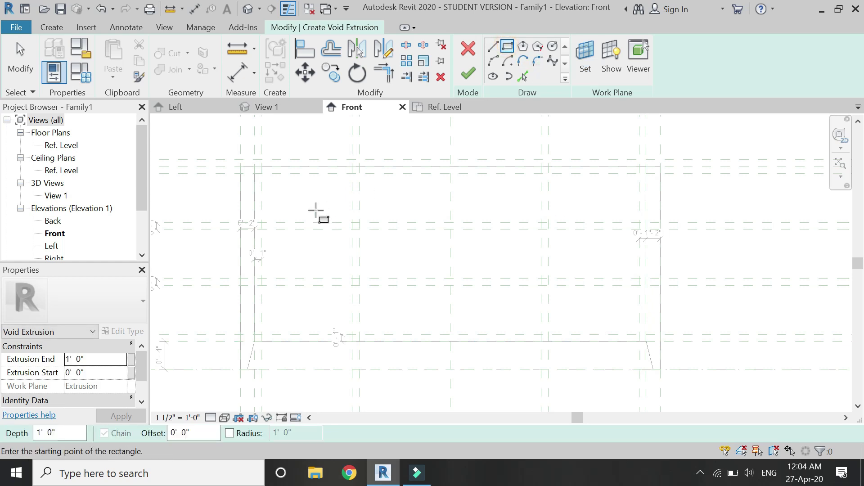
# - Draw the top-left opening rectangle and lock its edges to the reference planes
pyautogui.click(262, 173)
pyautogui.click(352, 222)
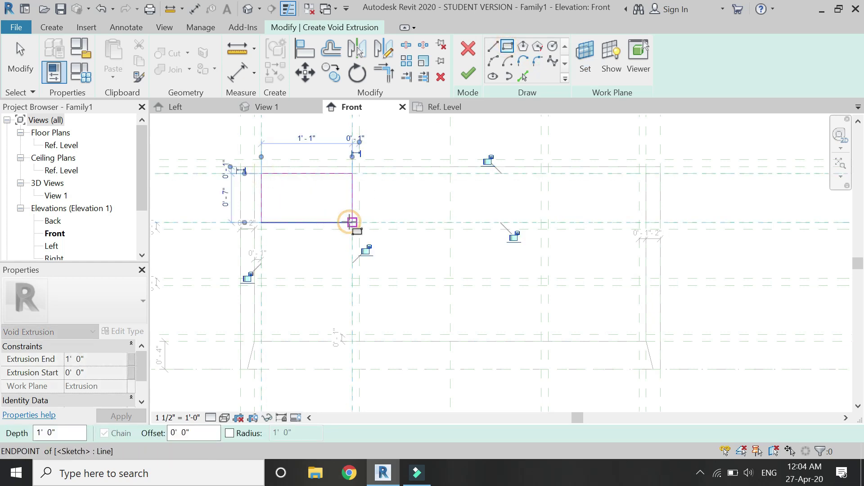
pyautogui.click(488, 159)
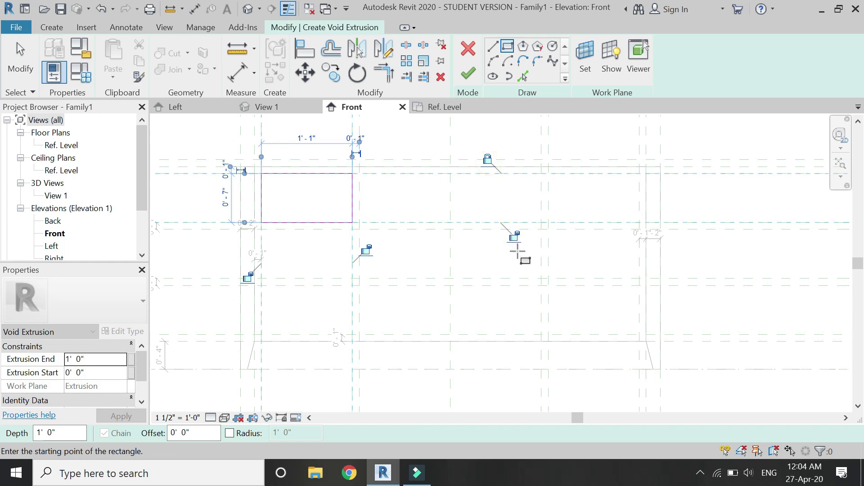
pyautogui.click(515, 235)
pyautogui.click(365, 251)
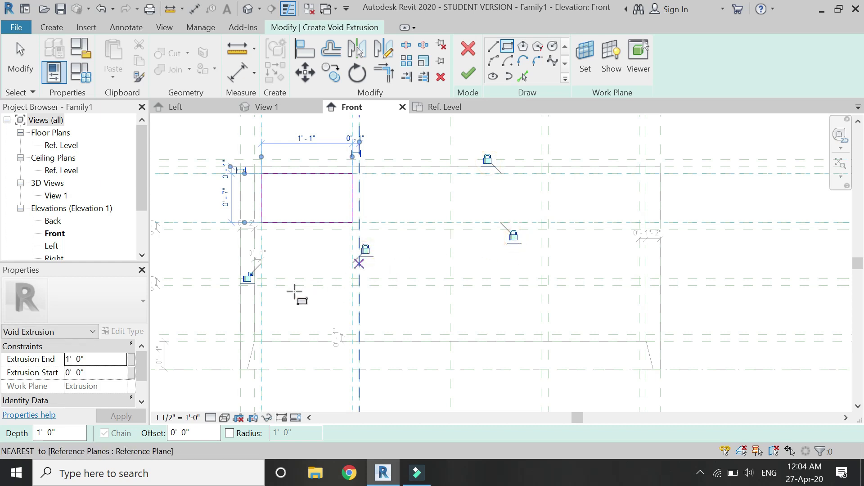
pyautogui.click(247, 277)
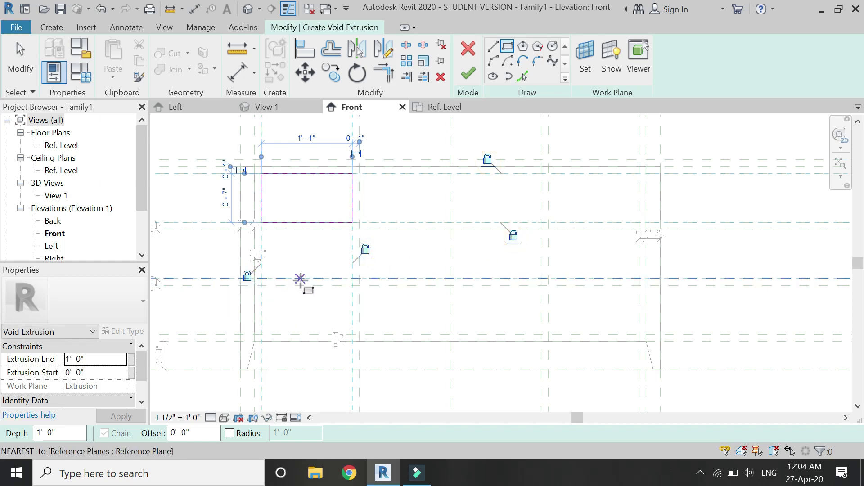
# - Draw the middle-left and bottom-left opening rectangles below it
pyautogui.click(262, 230)
pyautogui.click(353, 278)
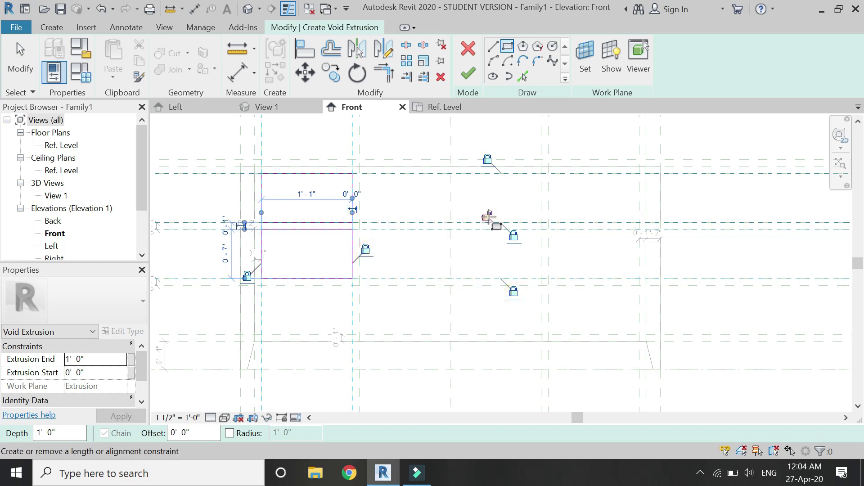
pyautogui.click(261, 285)
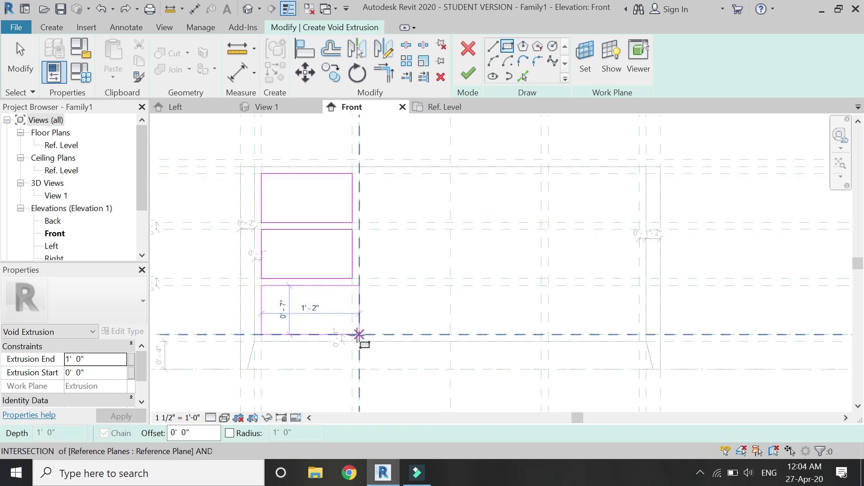
pyautogui.click(353, 334)
pyautogui.scroll(2, 273, 327)
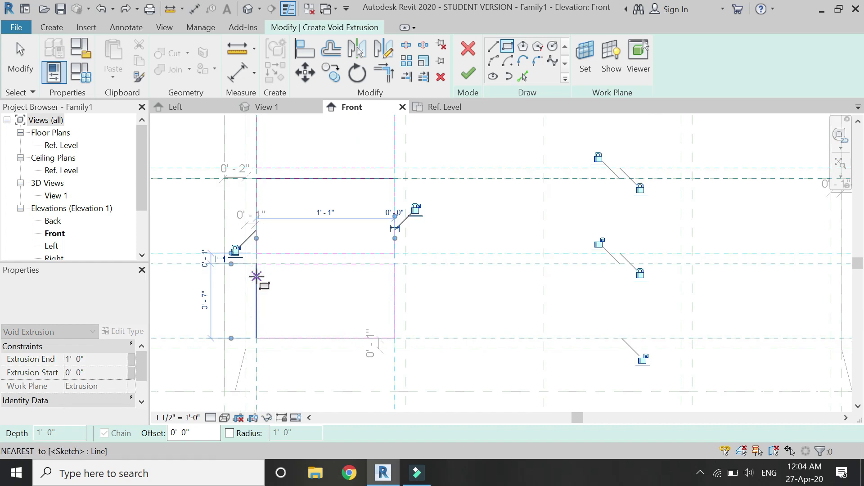
pyautogui.scroll(1, 256, 276)
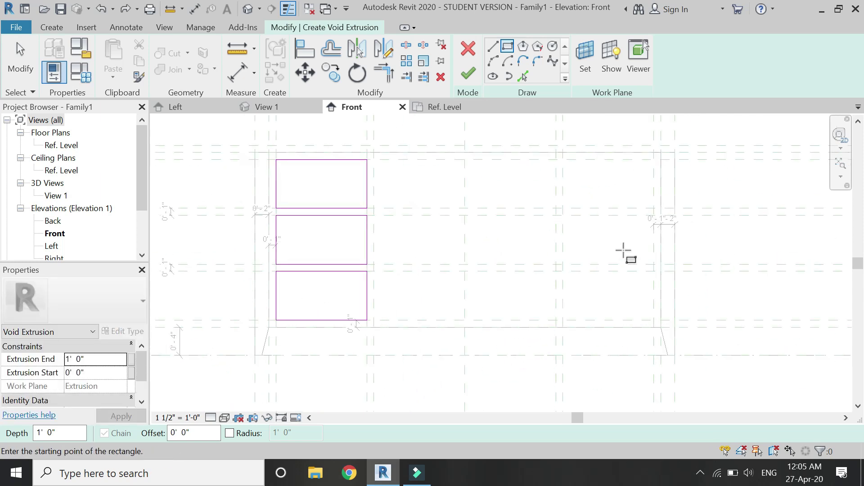
pyautogui.scroll(4, 666, 174)
pyautogui.click(647, 152)
# - Draw the top-right and middle-right opening rectangles, locking their edges to the planes
pyautogui.click(488, 239)
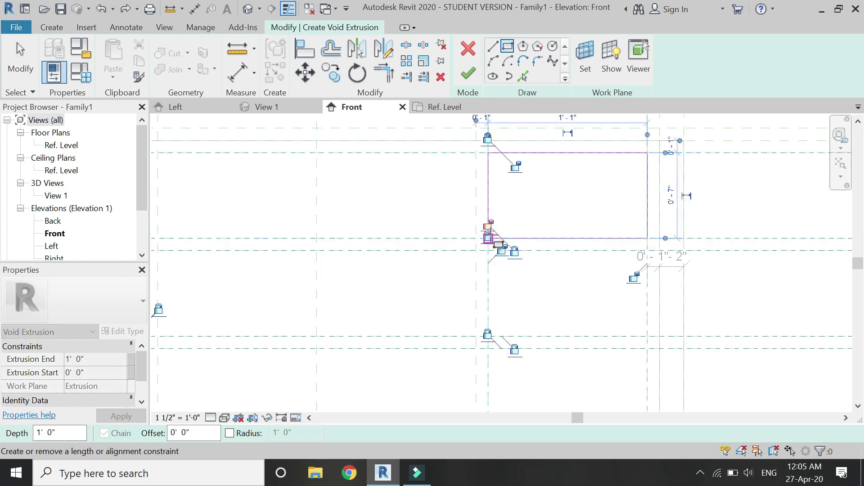
pyautogui.click(632, 278)
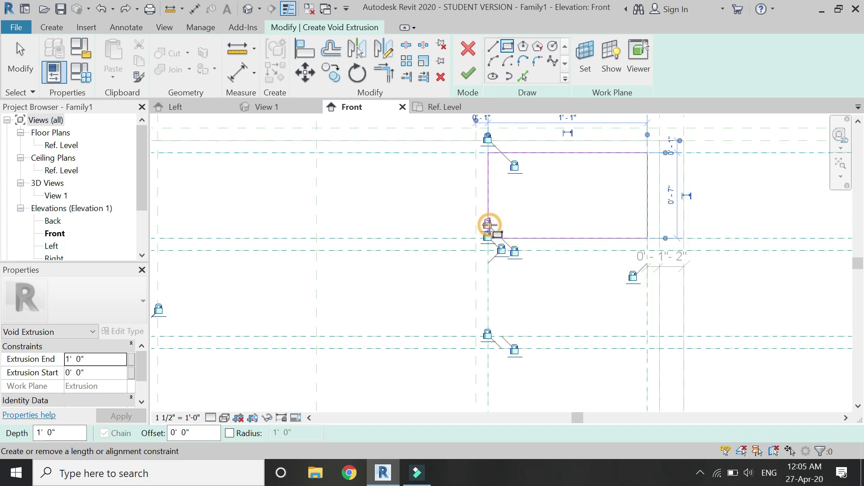
pyautogui.click(647, 336)
pyautogui.click(488, 251)
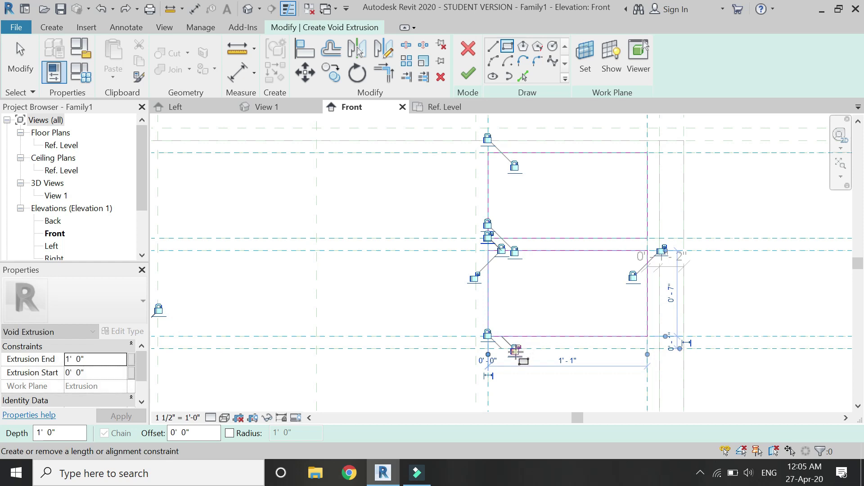
pyautogui.click(515, 349)
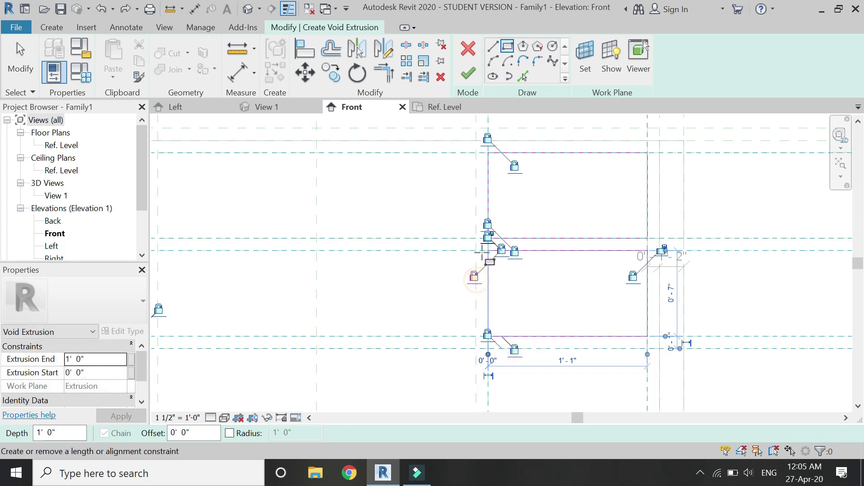
pyautogui.click(487, 237)
pyautogui.click(662, 250)
# - Draw the bottom-right opening rectangle and lock its edge to the reference plane
pyautogui.scroll(-3, 527, 200)
pyautogui.scroll(2, 614, 347)
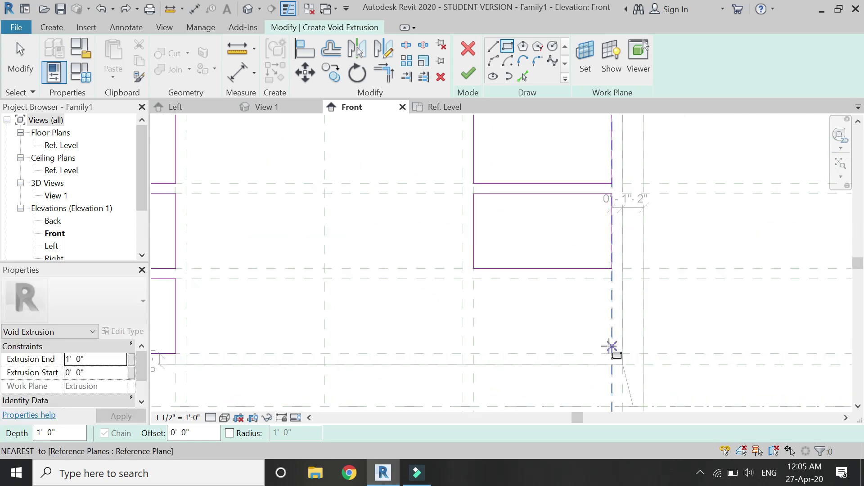
pyautogui.click(612, 353)
pyautogui.click(474, 279)
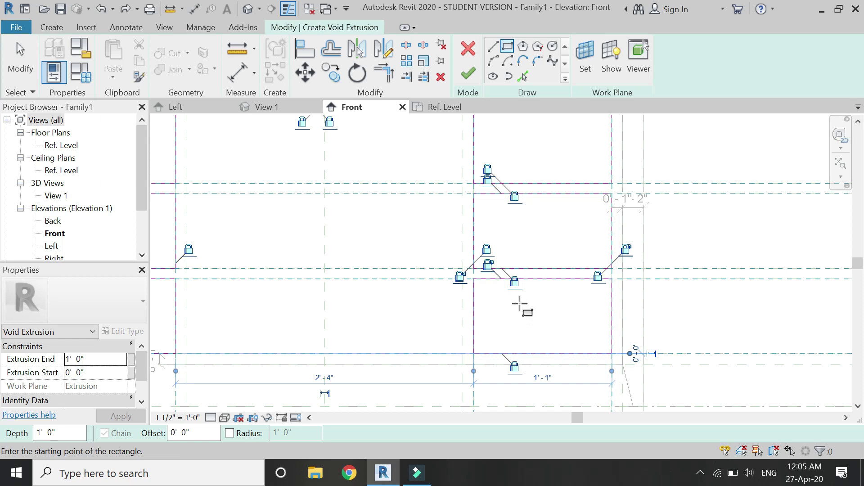
pyautogui.click(457, 276)
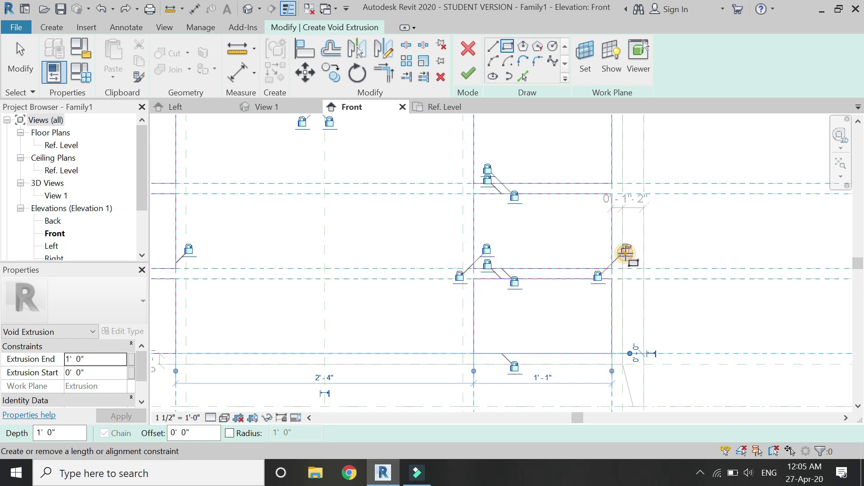
pyautogui.scroll(-4, 686, 311)
pyautogui.scroll(2, 445, 261)
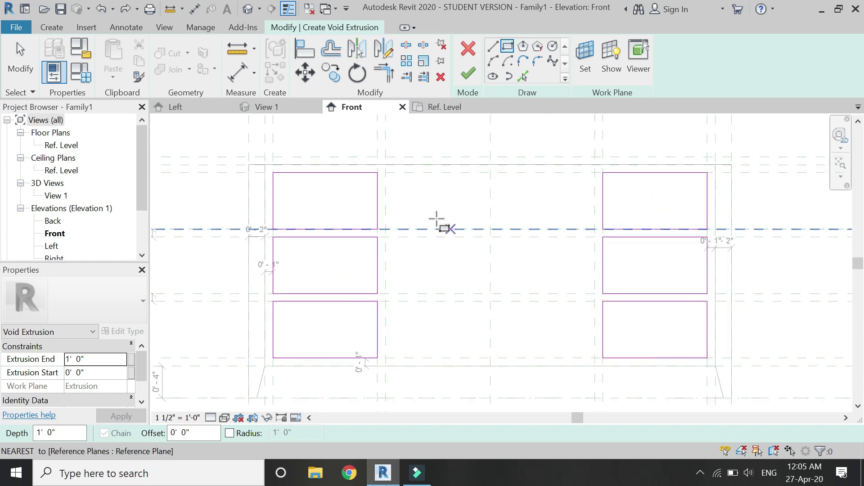
pyautogui.click(386, 173)
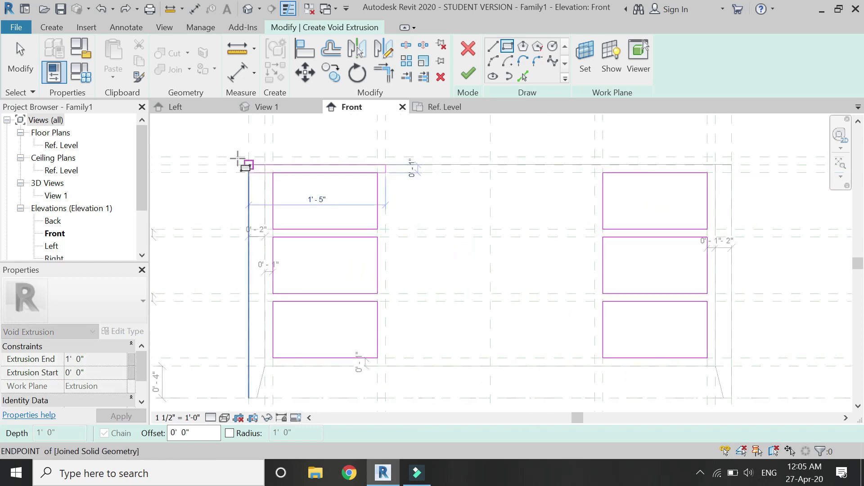
# - Draw the large central opening rectangle in the void sketch
pyautogui.scroll(4, 238, 157)
pyautogui.scroll(-5, 238, 155)
pyautogui.scroll(-1, 386, 227)
pyautogui.scroll(1, 585, 342)
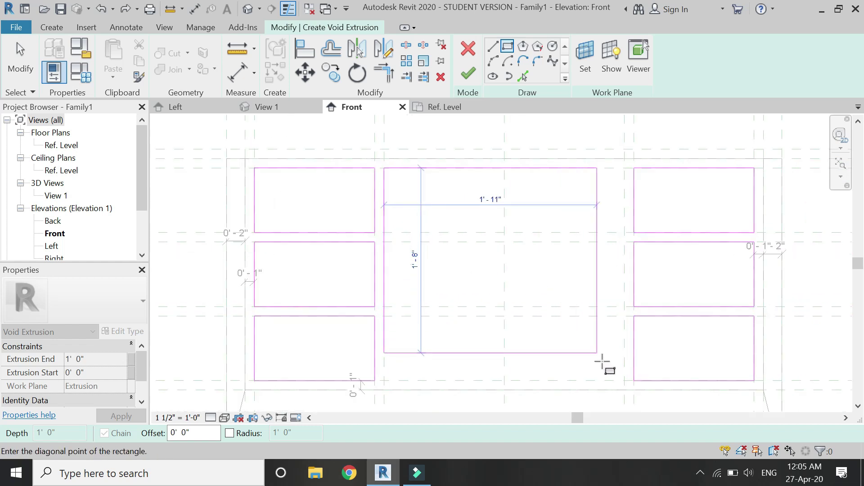
pyautogui.click(624, 381)
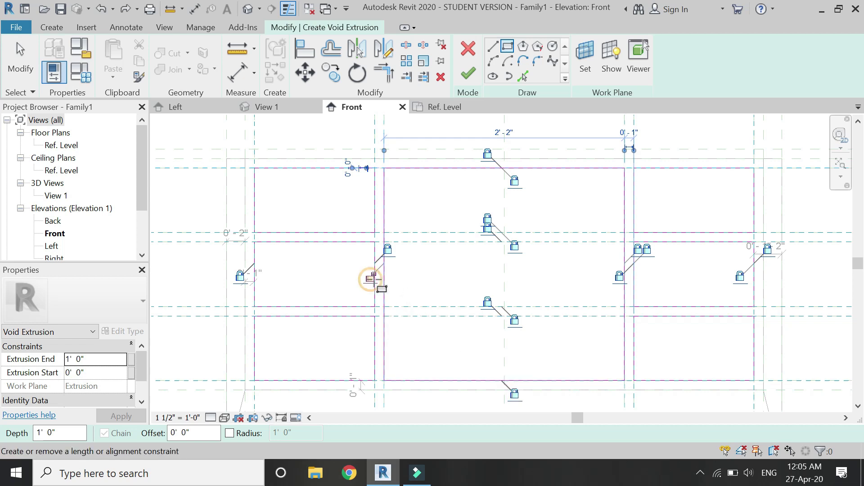
pyautogui.press('Escape')
pyautogui.press('Escape')
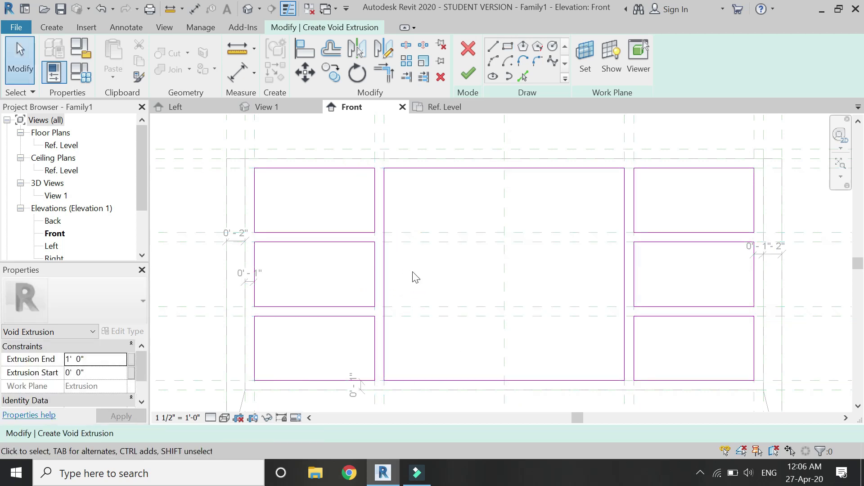
# - Finish the void and stretch its depth to the rear reference plane, 1'-4" deep
pyautogui.click(442, 110)
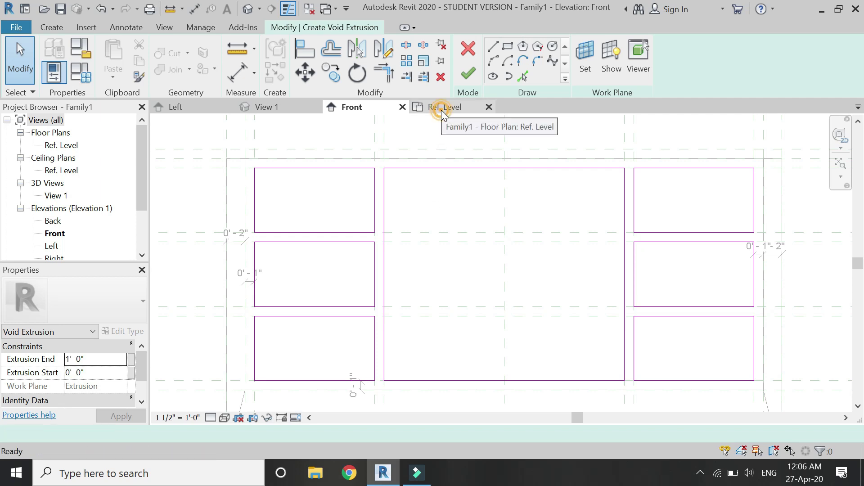
pyautogui.click(468, 79)
pyautogui.moveTo(481, 201); pyautogui.dragTo(481, 170)
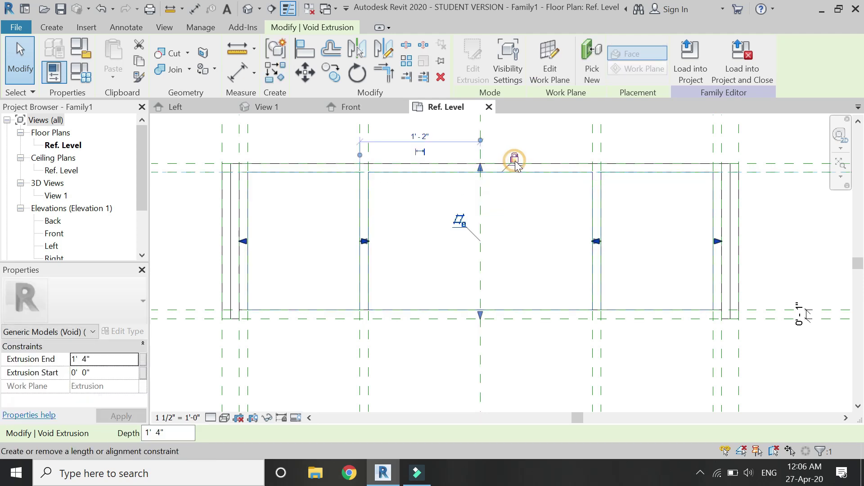
pyautogui.press('Escape')
# - Start a solid extrusion in Front elevation on the frame's front face
pyautogui.click(356, 106)
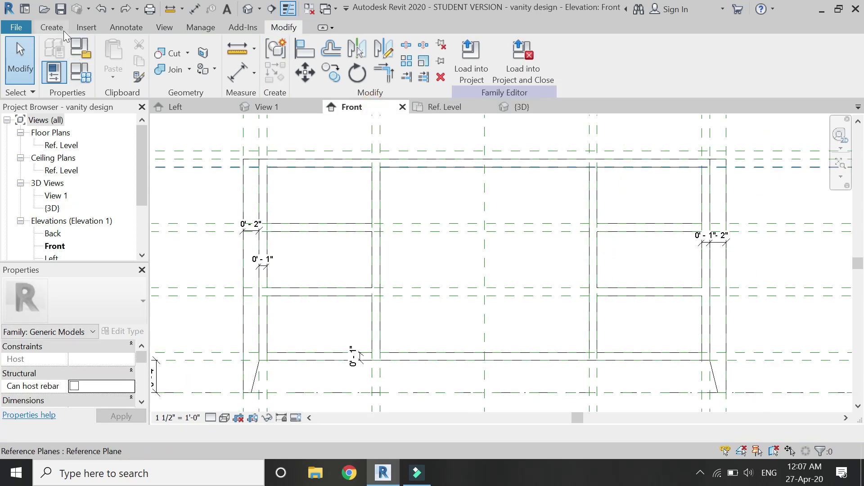
pyautogui.click(63, 28)
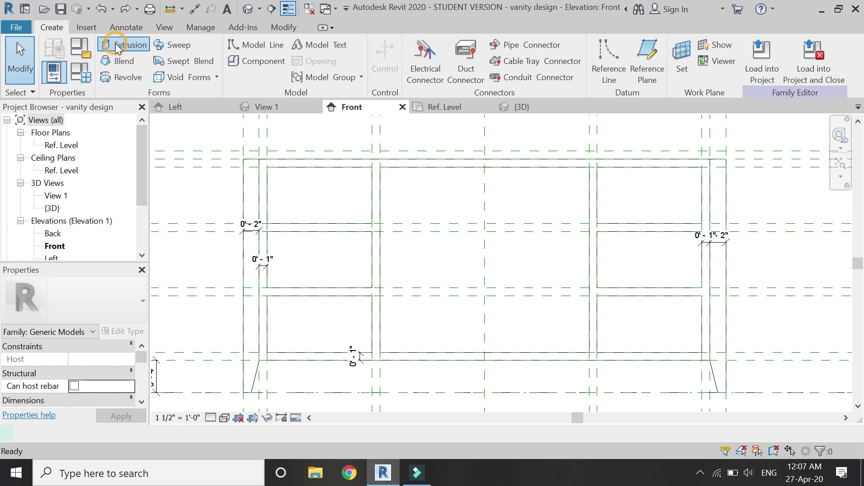
pyautogui.click(115, 43)
pyautogui.click(584, 74)
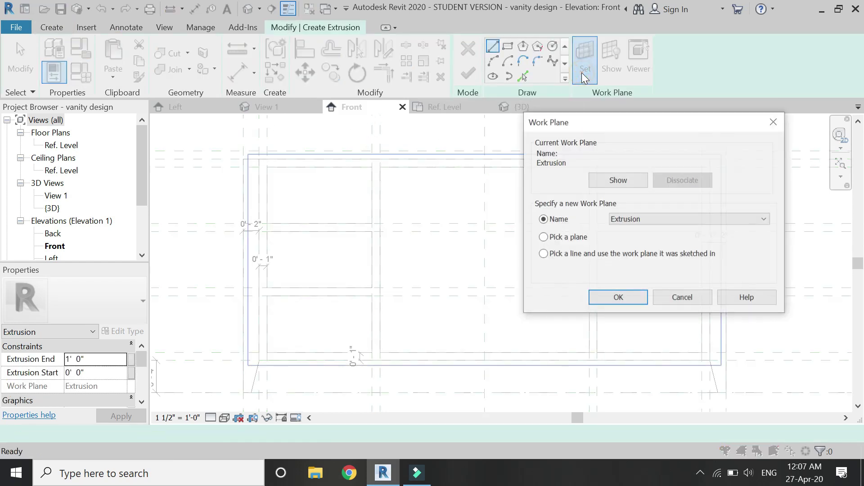
pyautogui.click(606, 295)
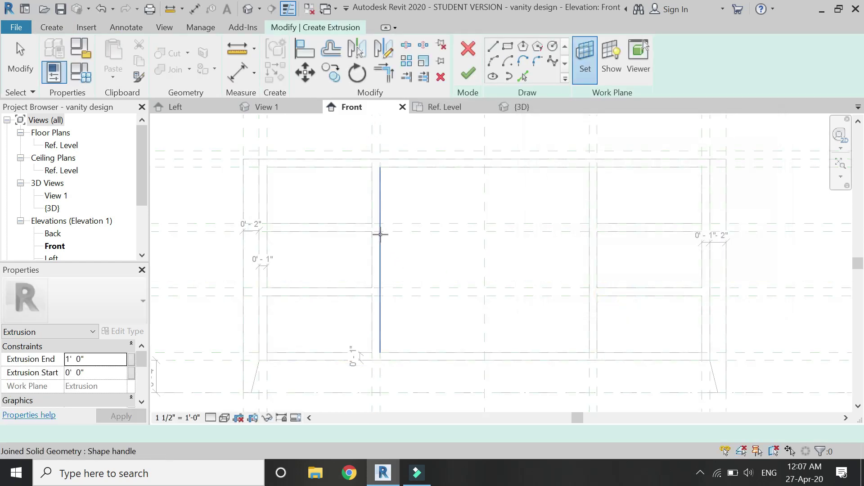
pyautogui.click(377, 237)
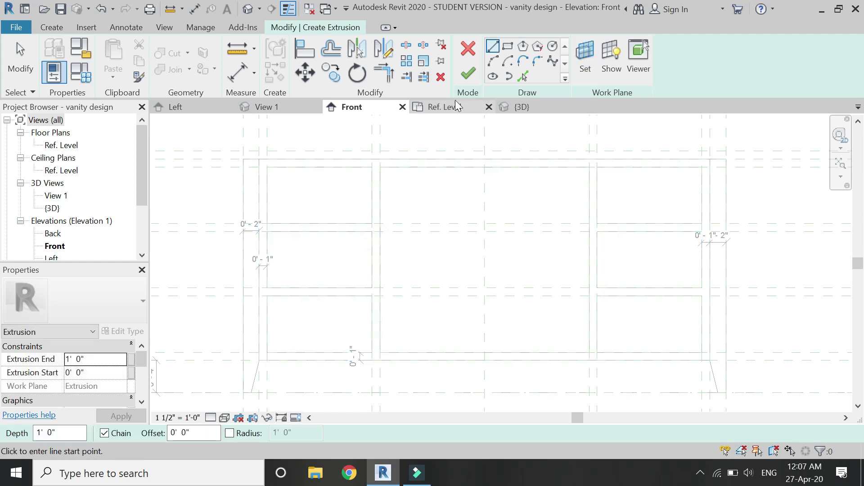
pyautogui.click(507, 46)
# - Sketch the three stacked drawer-front rectangles, locking their edges to the frame
pyautogui.scroll(2, 301, 180)
pyautogui.click(256, 167)
pyautogui.click(394, 238)
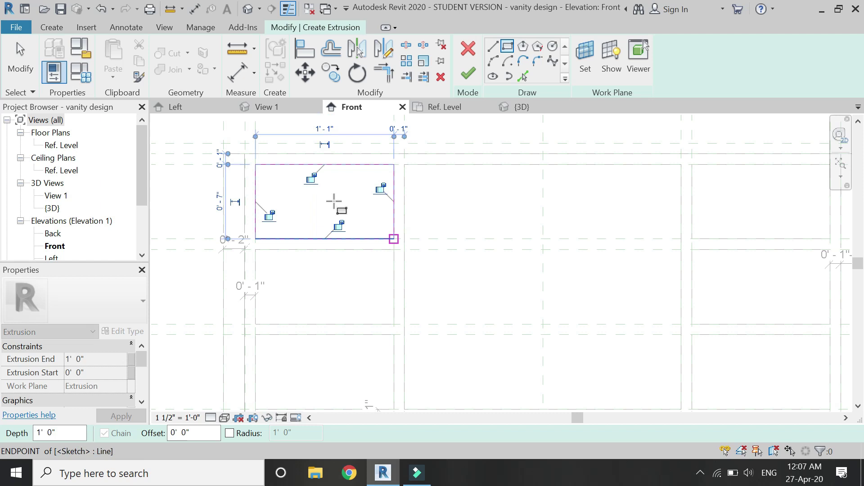
pyautogui.click(311, 181)
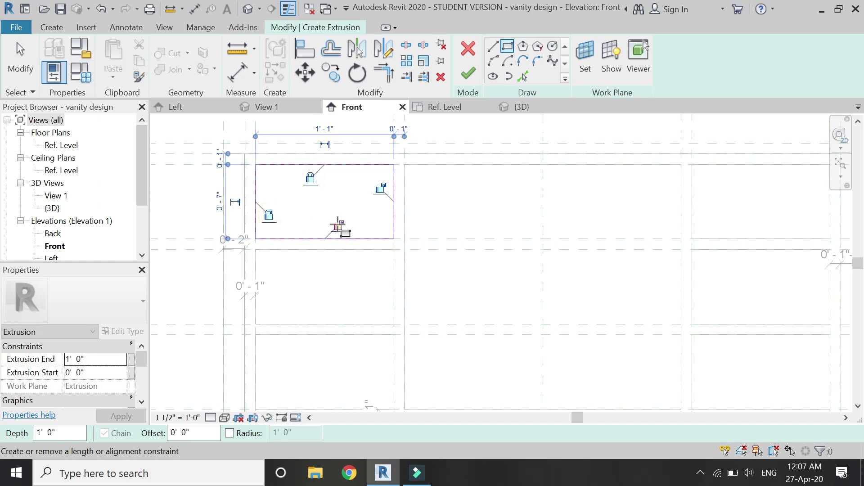
pyautogui.click(395, 324)
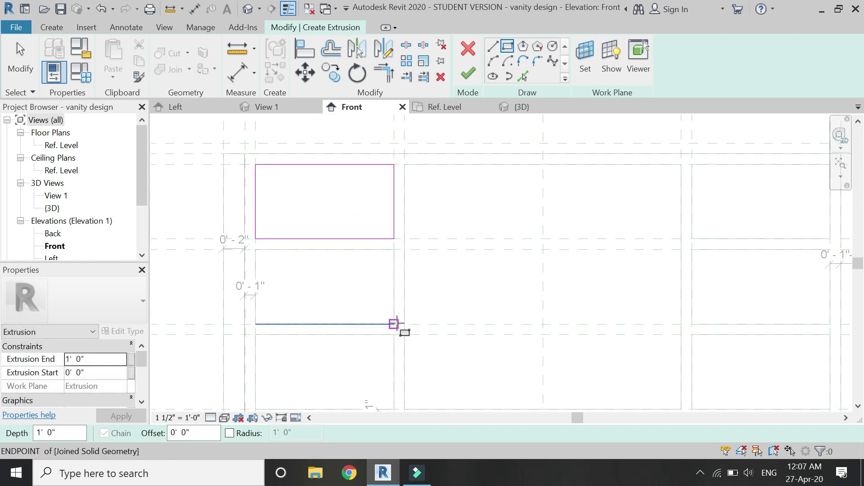
pyautogui.click(255, 250)
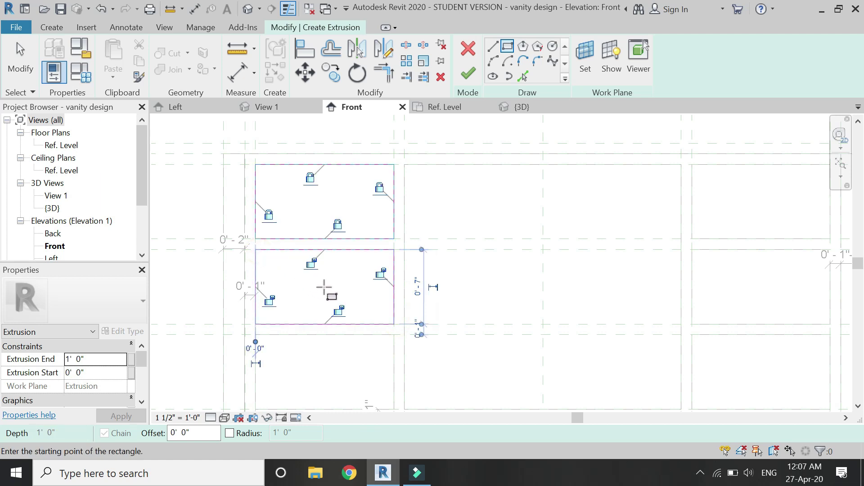
pyautogui.click(272, 300)
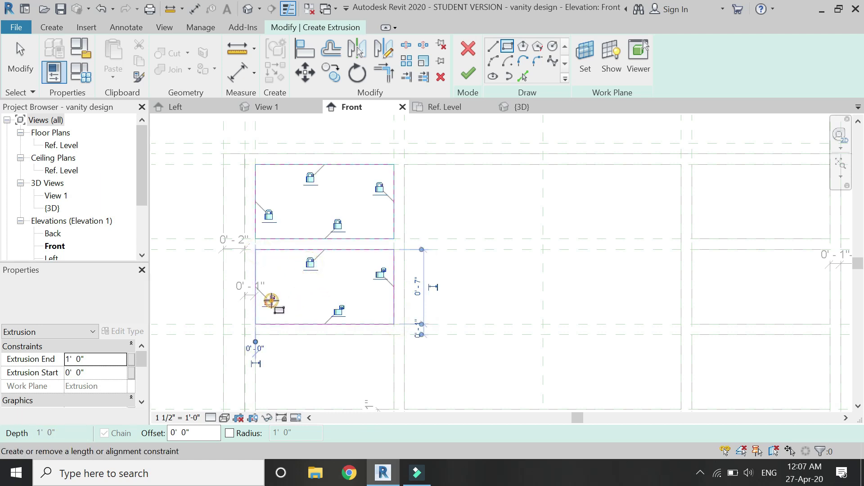
pyautogui.click(337, 311)
pyautogui.scroll(-2, 350, 339)
pyautogui.click(392, 360)
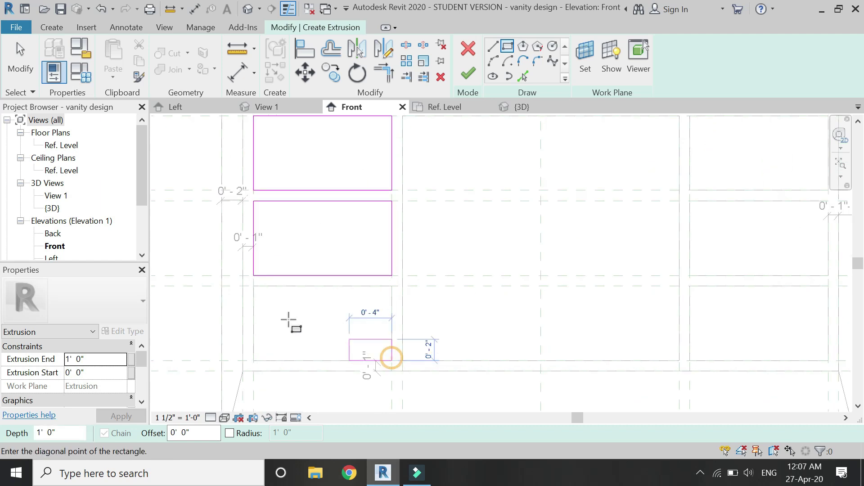
pyautogui.click(254, 286)
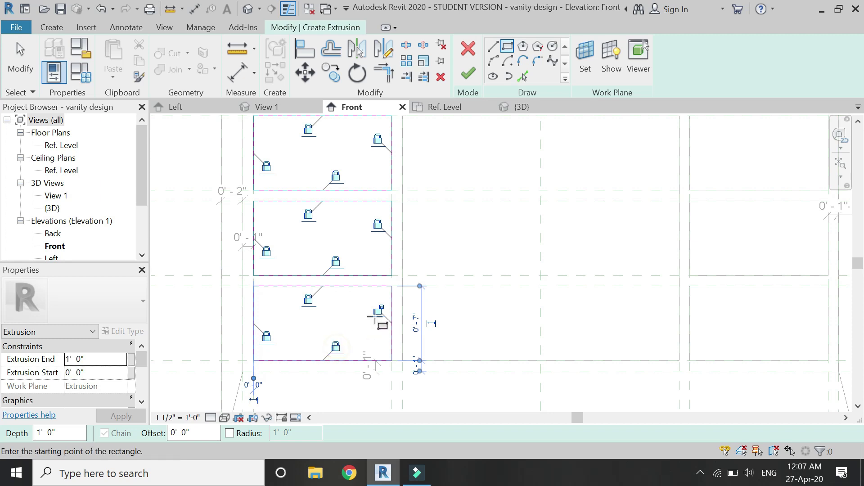
pyautogui.scroll(-2, 251, 298)
pyautogui.scroll(1, 400, 265)
# - Sketch the door panel rectangle with its left edge locked
pyautogui.click(479, 147)
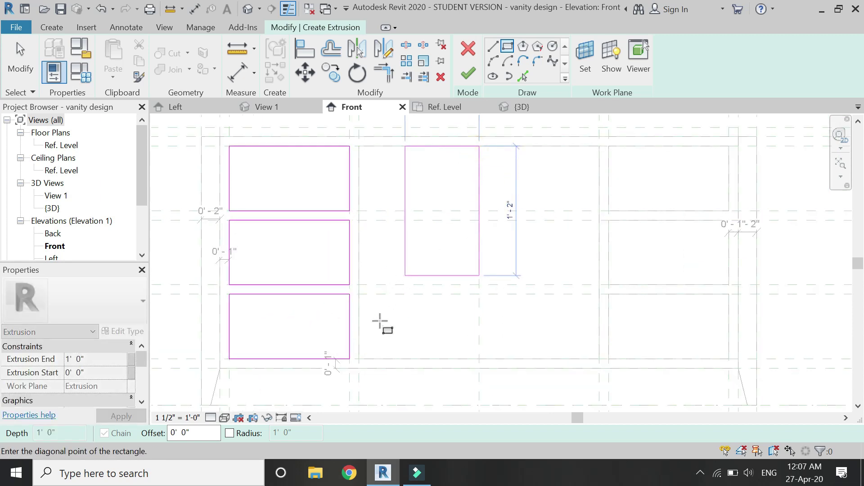
pyautogui.click(361, 358)
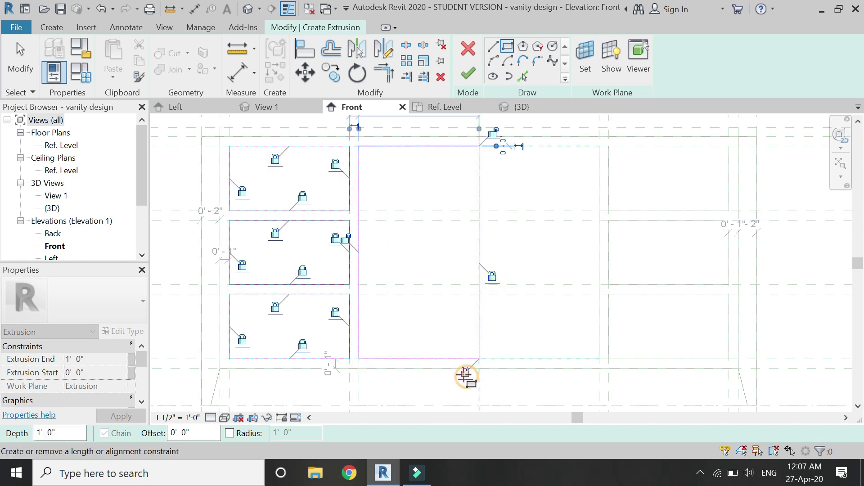
pyautogui.click(346, 239)
pyautogui.scroll(-1, 373, 308)
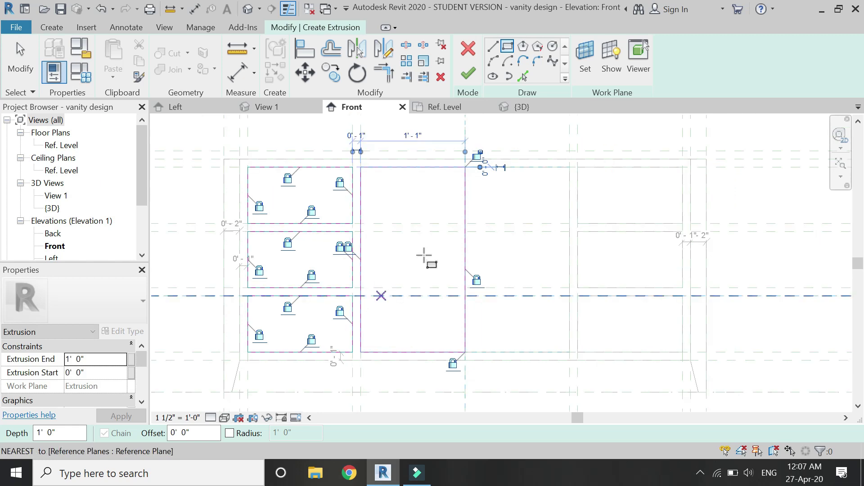
# - Set Extrusion End to -0' 1", finish the extrusion and show the Ref. Level plan
pyautogui.press('Escape')
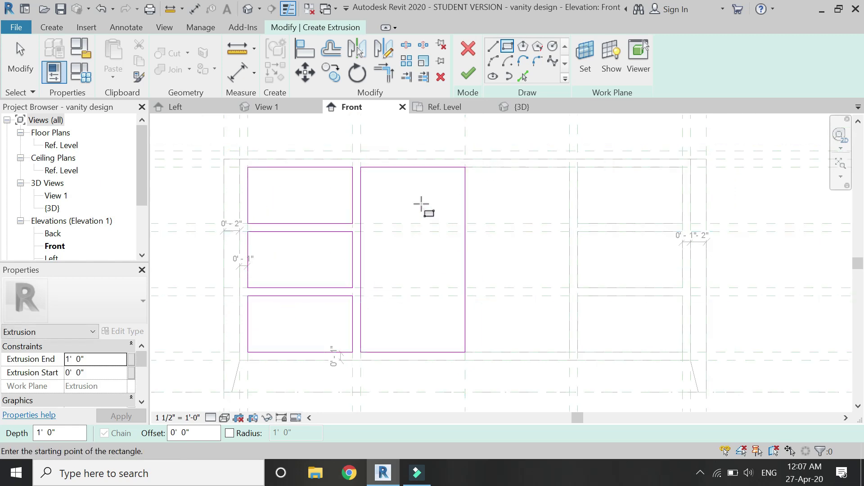
pyautogui.press('Escape')
pyautogui.click(105, 358)
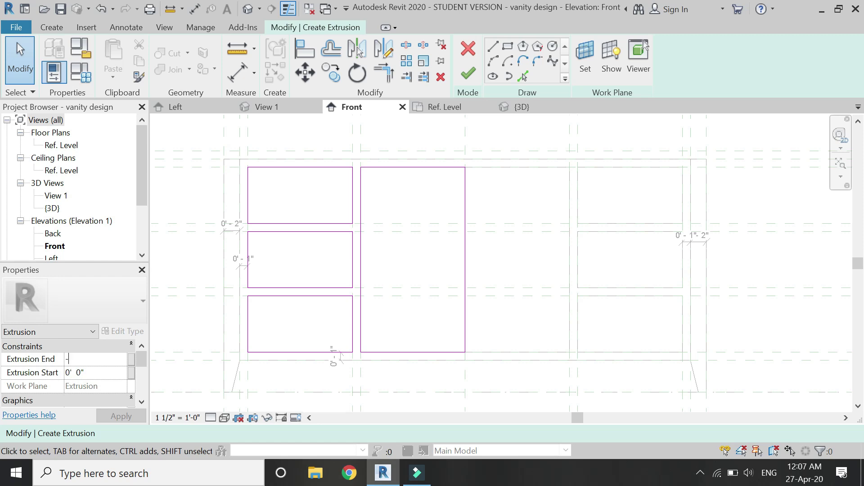
pyautogui.click(468, 73)
pyautogui.click(451, 106)
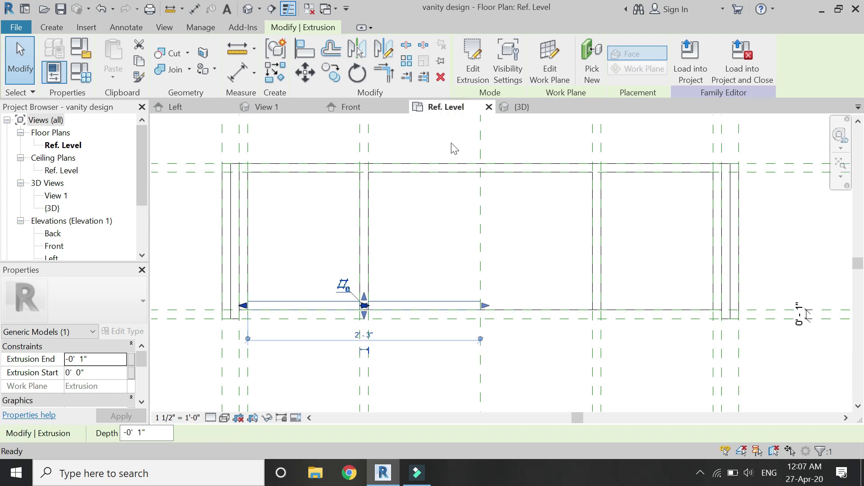
# - Start a new extrusion sketch in Front elevation on the frame's front face
pyautogui.click(347, 198)
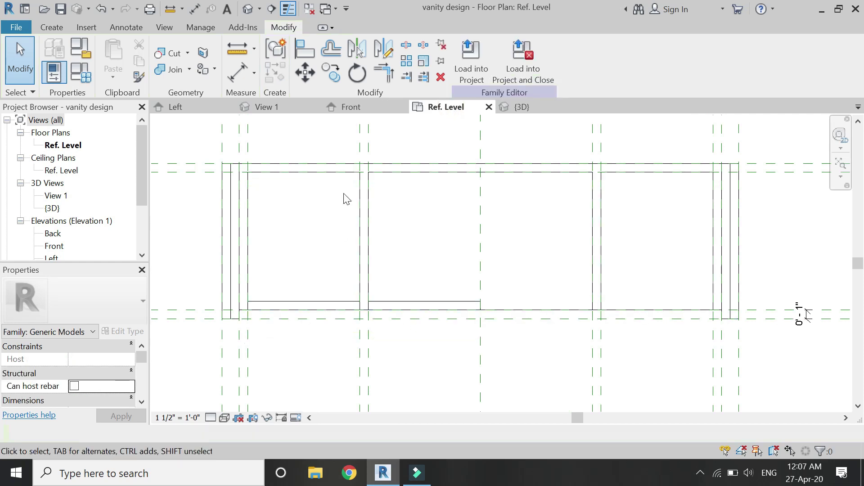
pyautogui.click(371, 109)
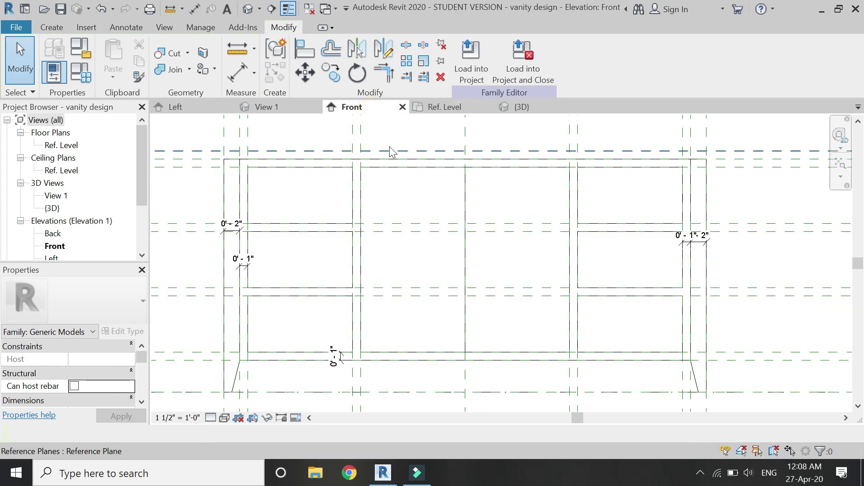
pyautogui.click(59, 31)
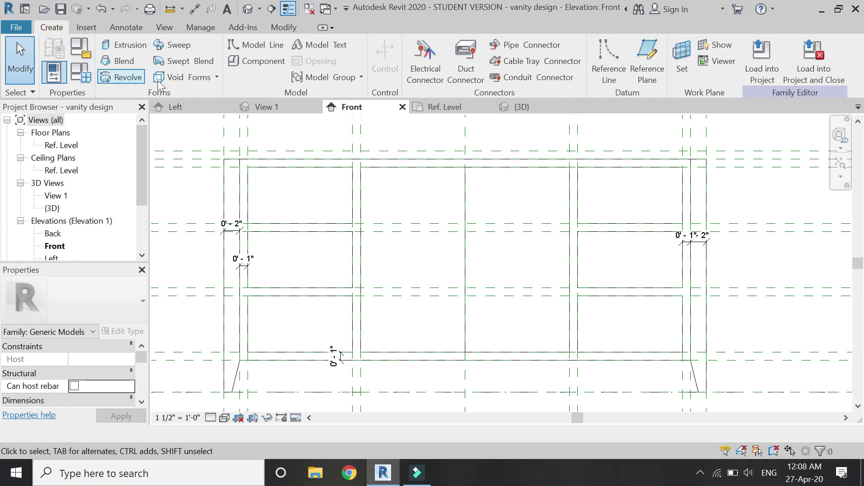
pyautogui.click(185, 80)
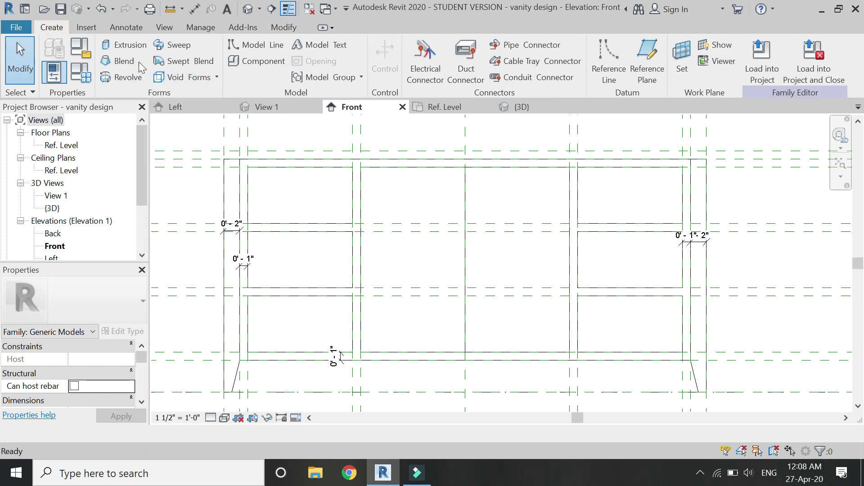
pyautogui.click(132, 45)
pyautogui.click(585, 61)
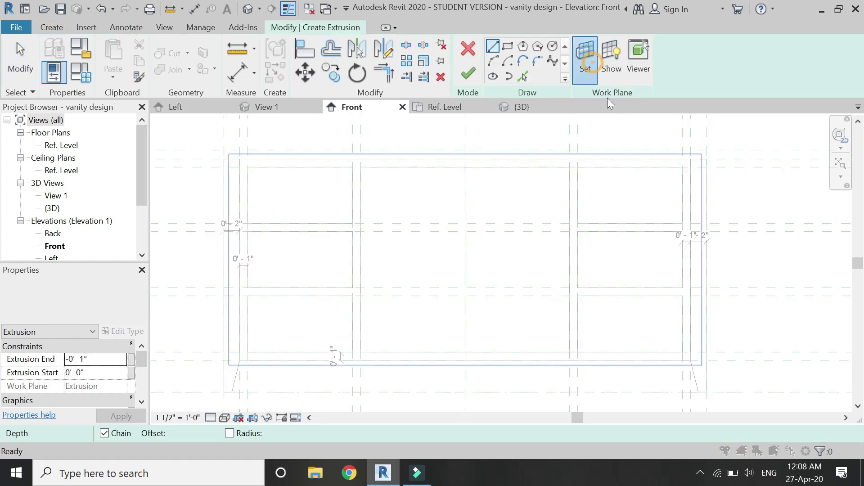
pyautogui.click(615, 295)
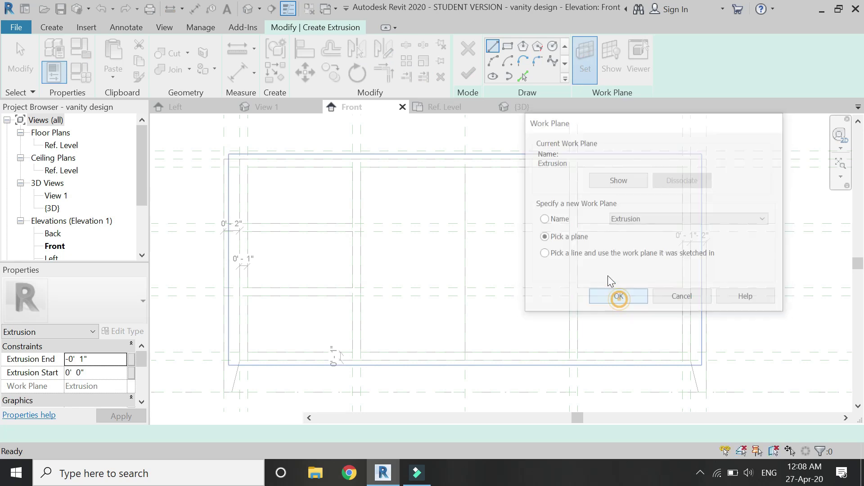
pyautogui.click(576, 165)
pyautogui.click(507, 45)
# - Sketch the top right drawer front with all four edges locked
pyautogui.scroll(2, 691, 189)
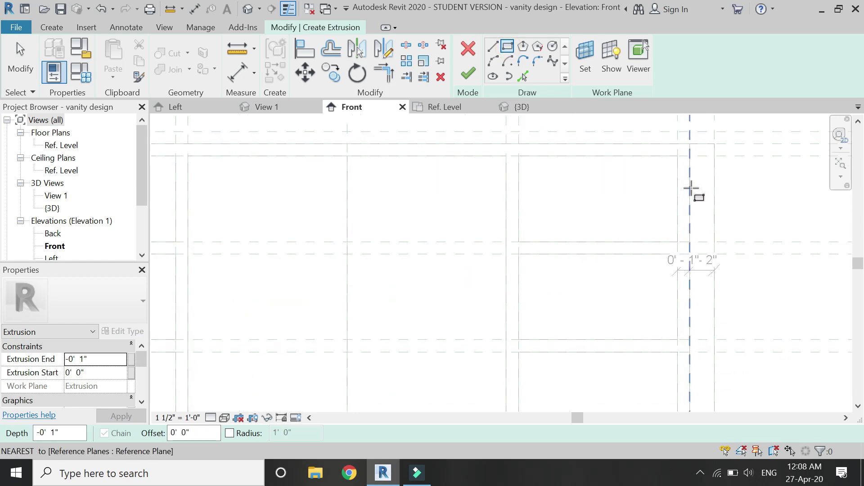
pyautogui.click(677, 156)
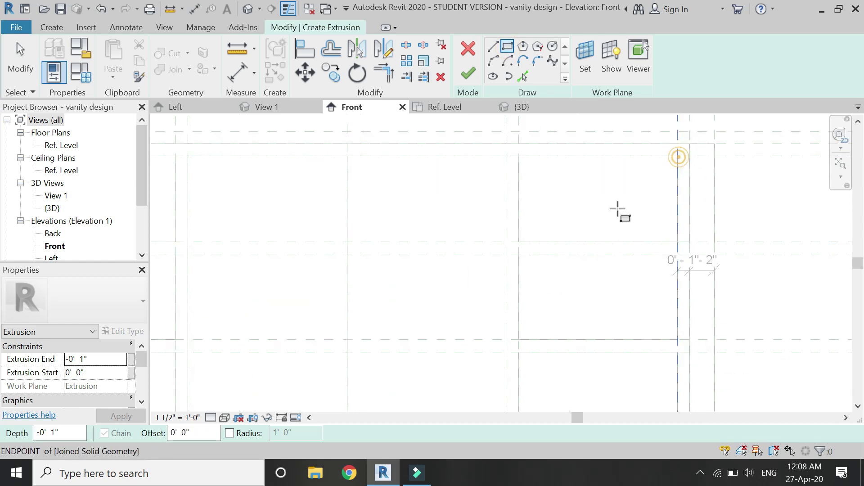
pyautogui.click(519, 241)
pyautogui.click(613, 143)
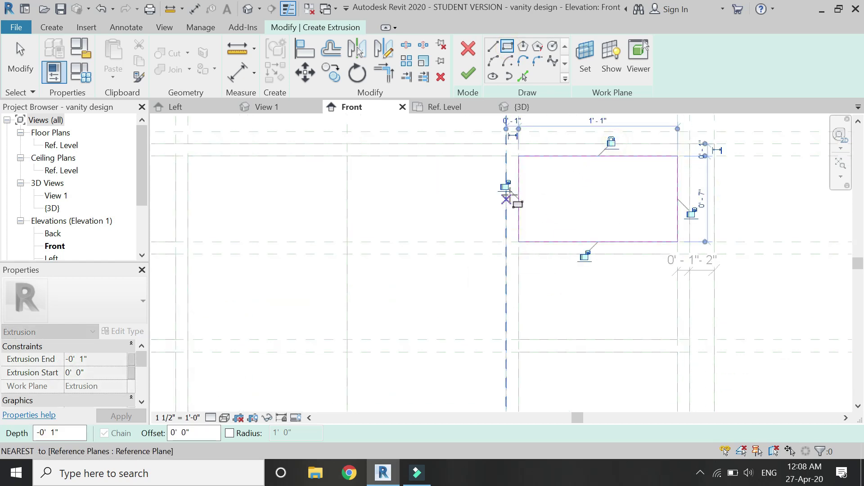
pyautogui.click(505, 186)
pyautogui.click(585, 256)
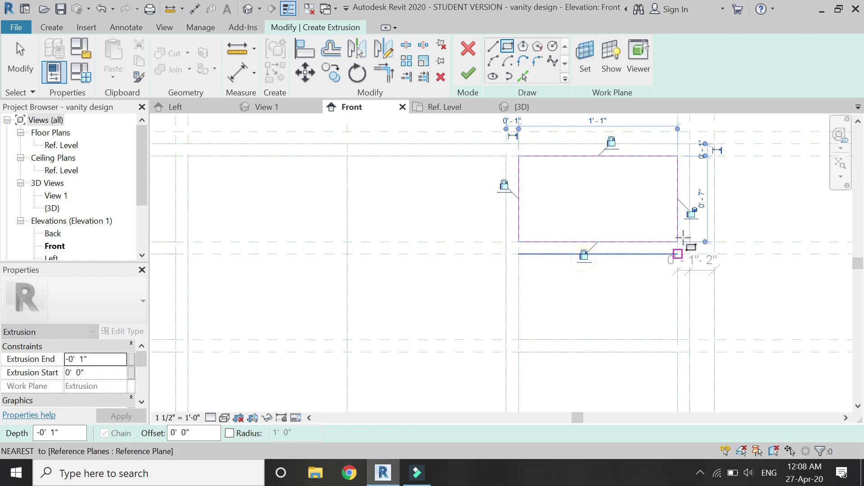
pyautogui.click(691, 214)
# - Sketch the second and third right drawer-front rectangles, locking the second's right edge
pyautogui.scroll(-2, 569, 193)
pyautogui.scroll(1, 633, 271)
pyautogui.click(640, 289)
pyautogui.click(506, 221)
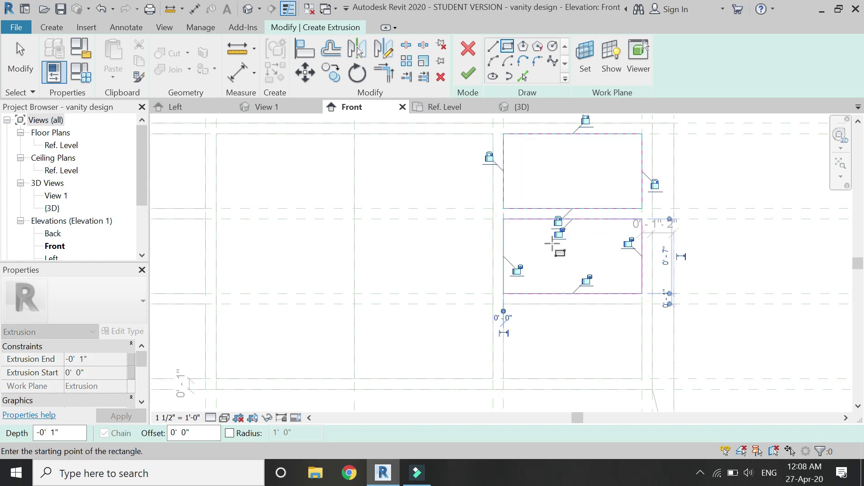
pyautogui.click(630, 243)
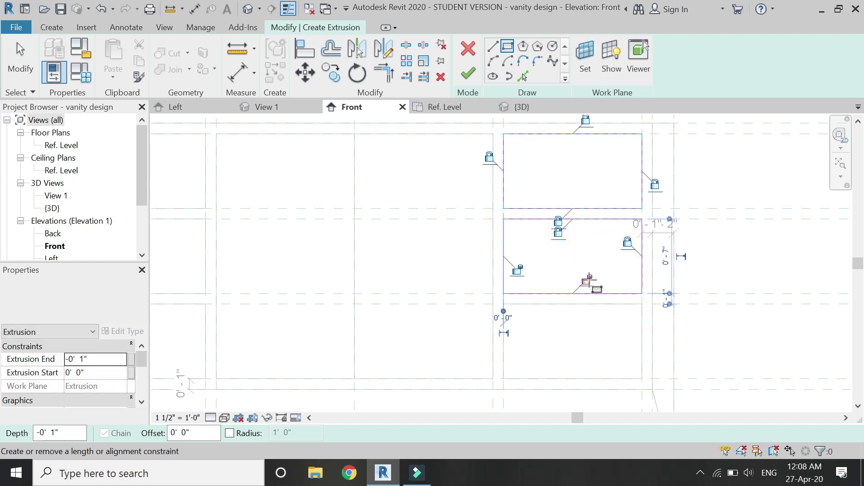
pyautogui.click(642, 378)
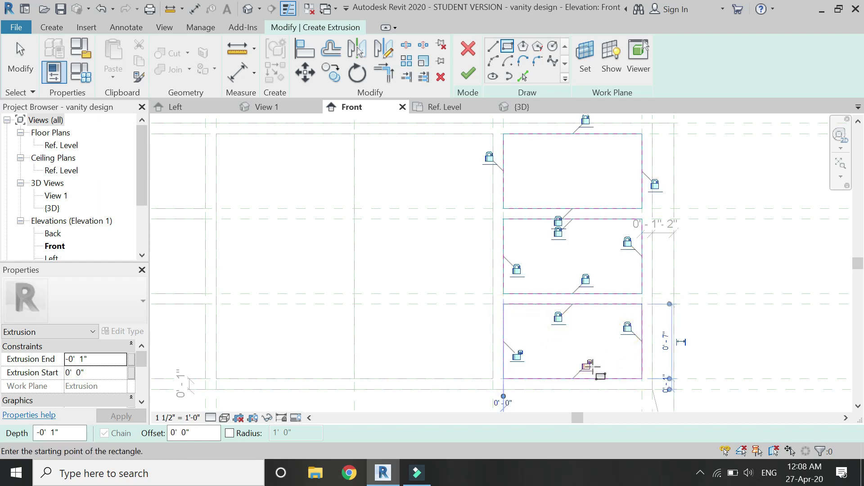
pyautogui.scroll(-2, 515, 320)
pyautogui.scroll(1, 465, 295)
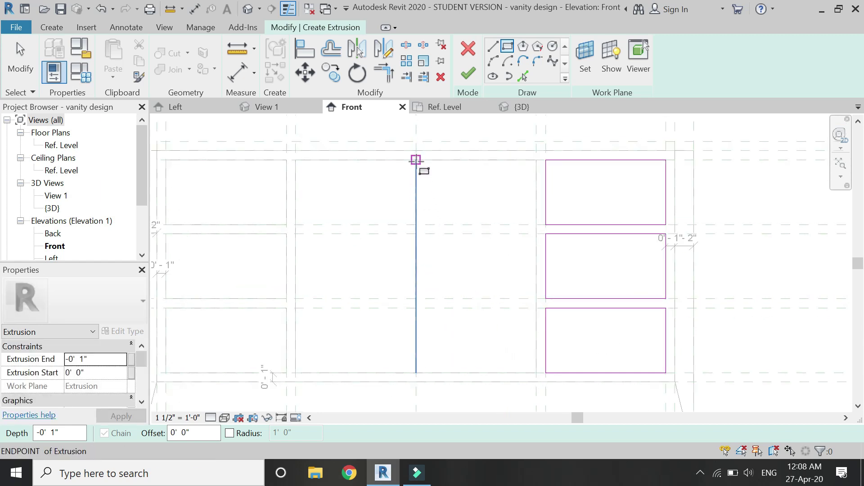
# - Sketch the tall right door panel rectangle and lock its edges to reference planes
pyautogui.click(416, 160)
pyautogui.click(536, 373)
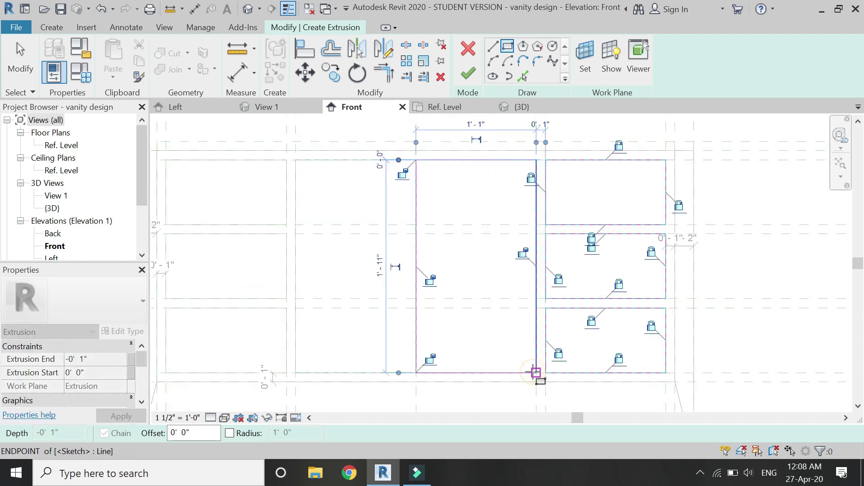
pyautogui.click(431, 281)
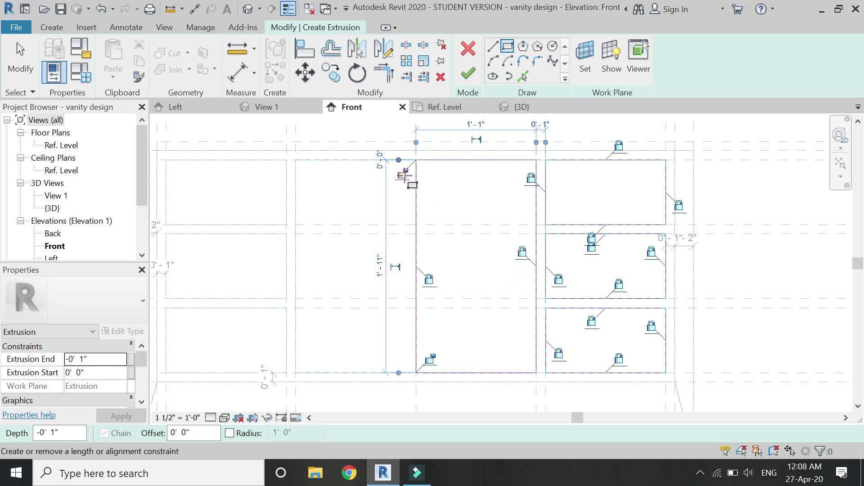
pyautogui.click(431, 359)
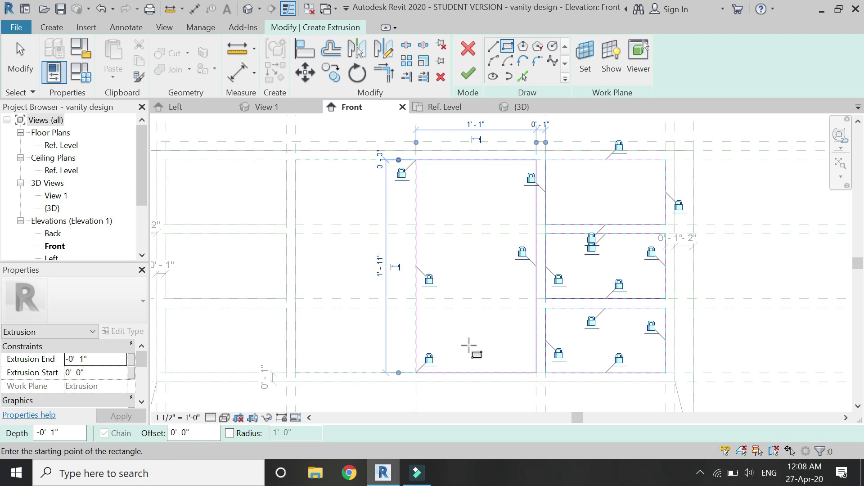
pyautogui.press('Escape')
pyautogui.press('Escape')
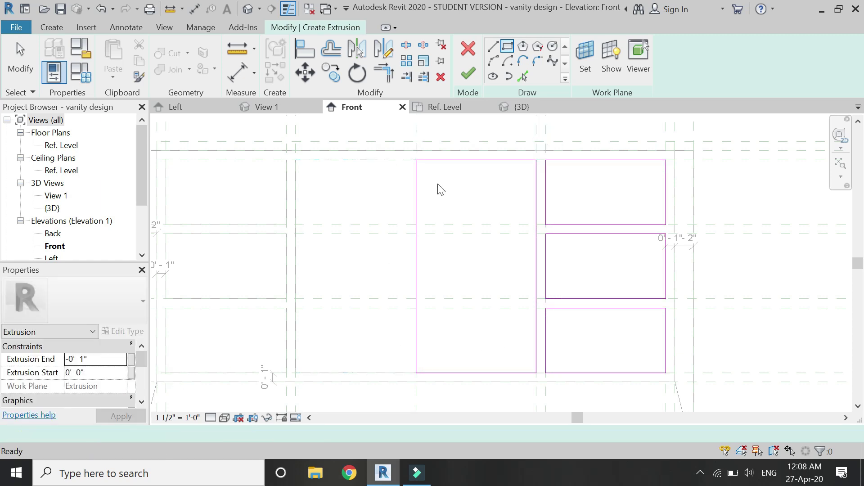
# - Finish the right door and drawer-front extrusion and review it in Ref. Level, Front and 3D views
pyautogui.click(463, 76)
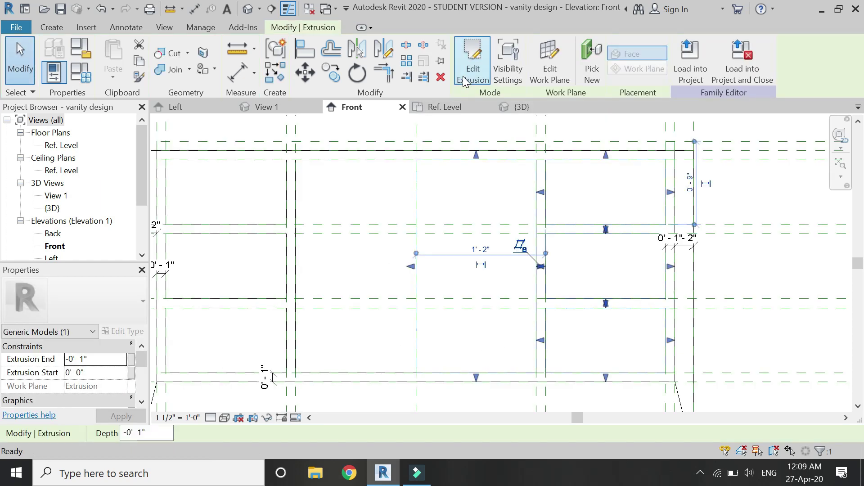
pyautogui.click(455, 107)
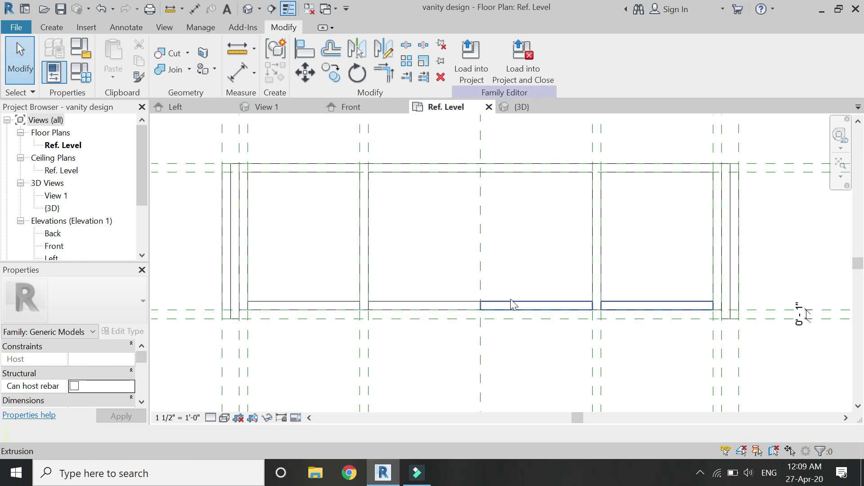
pyautogui.click(351, 107)
pyautogui.scroll(-3, 483, 259)
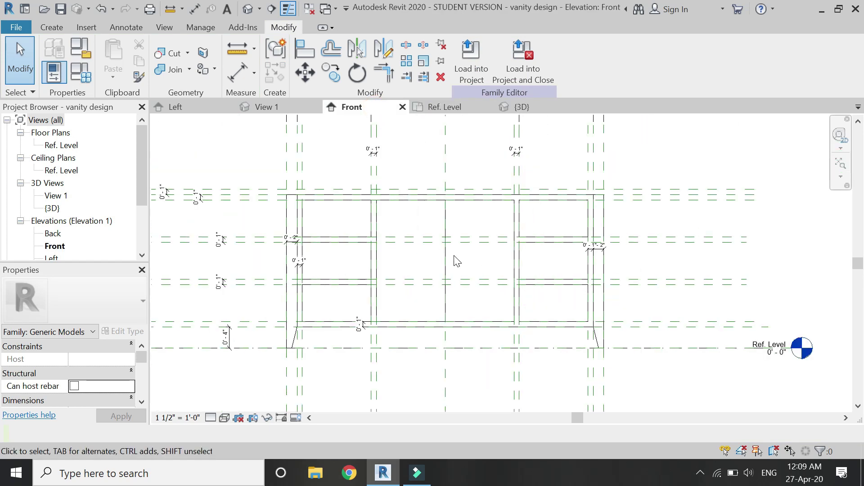
pyautogui.click(542, 109)
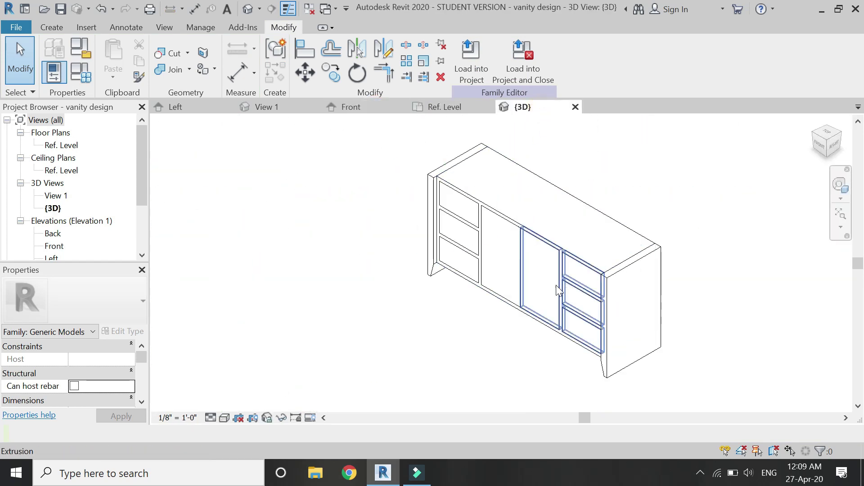
pyautogui.click(446, 108)
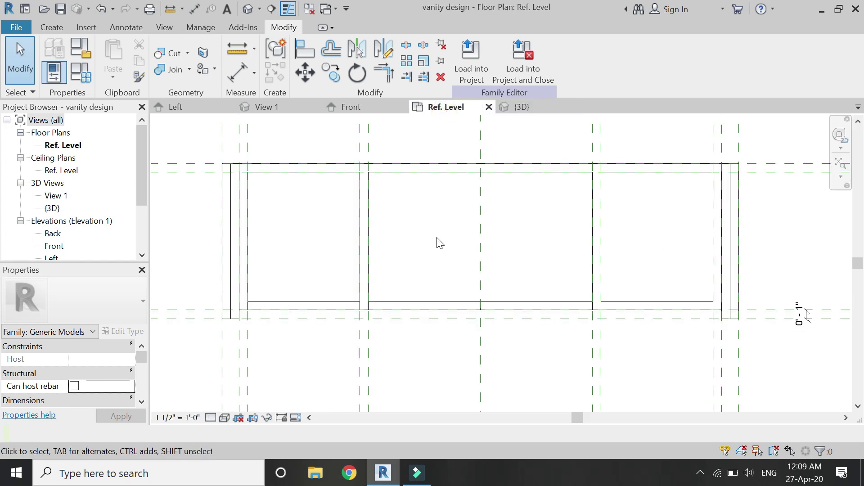
pyautogui.click(360, 107)
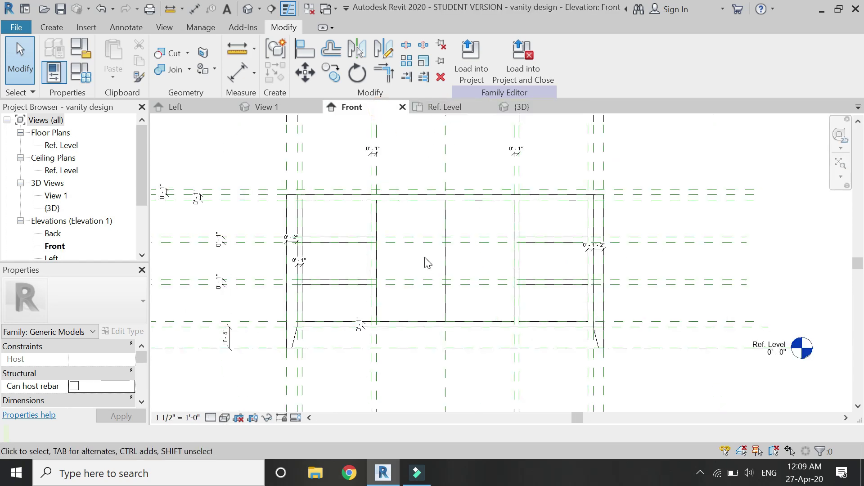
# - Draw four vertical reference planes over the door areas with RP
pyautogui.press('r')
pyautogui.press('p')
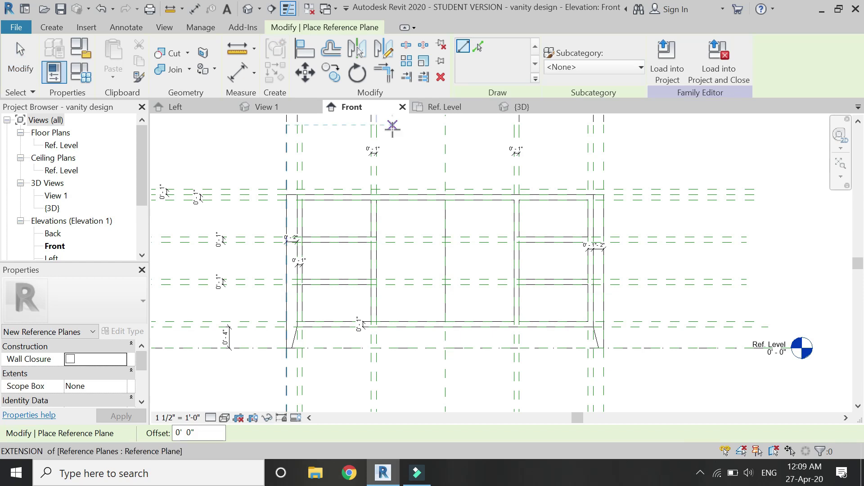
pyautogui.click(392, 126)
pyautogui.click(392, 386)
pyautogui.click(430, 127)
pyautogui.click(429, 386)
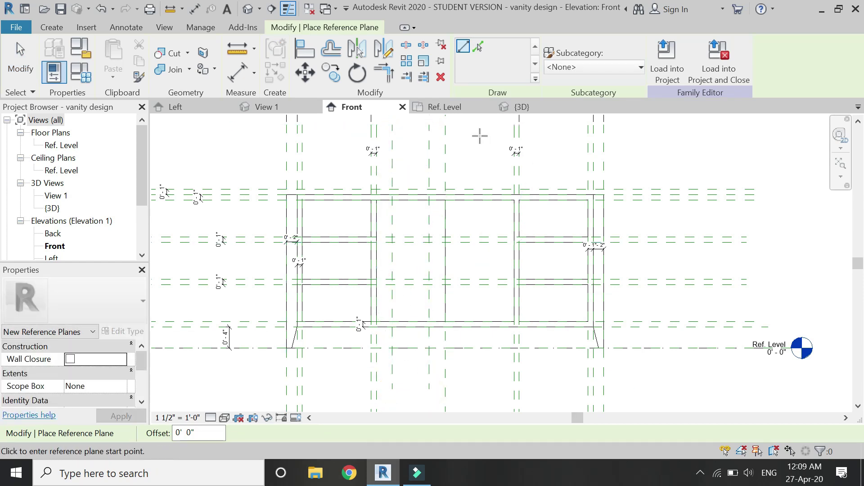
pyautogui.click(461, 126)
pyautogui.click(461, 386)
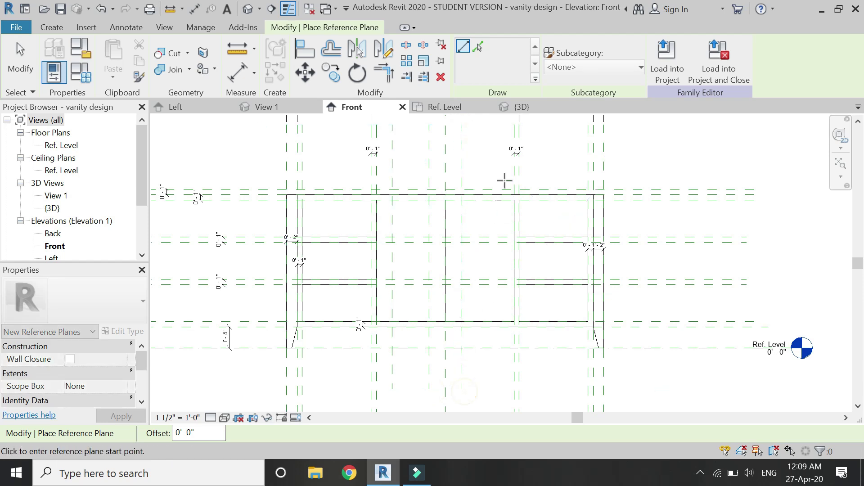
pyautogui.click(498, 126)
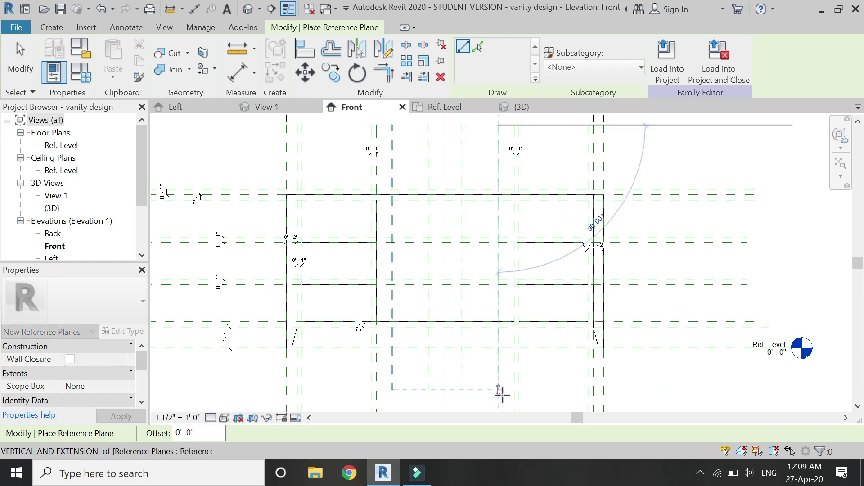
pyautogui.click(499, 386)
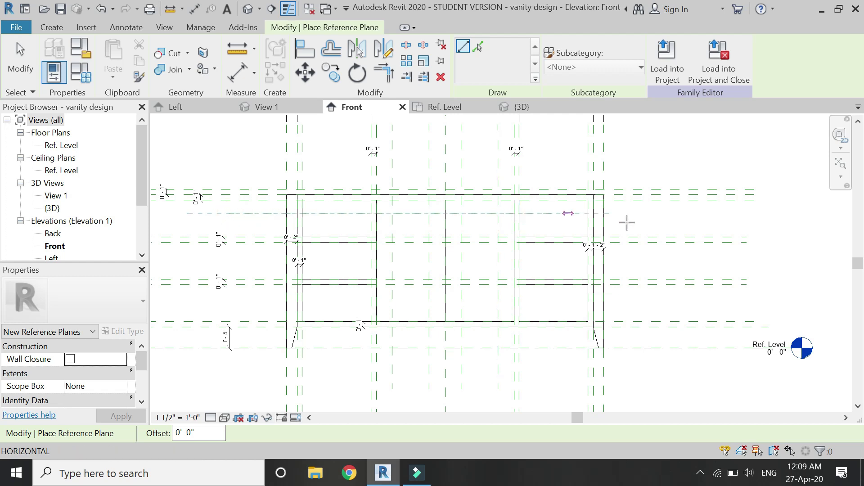
# - Add two horizontal reference planes across the door areas
pyautogui.click(221, 213)
pyautogui.click(221, 307)
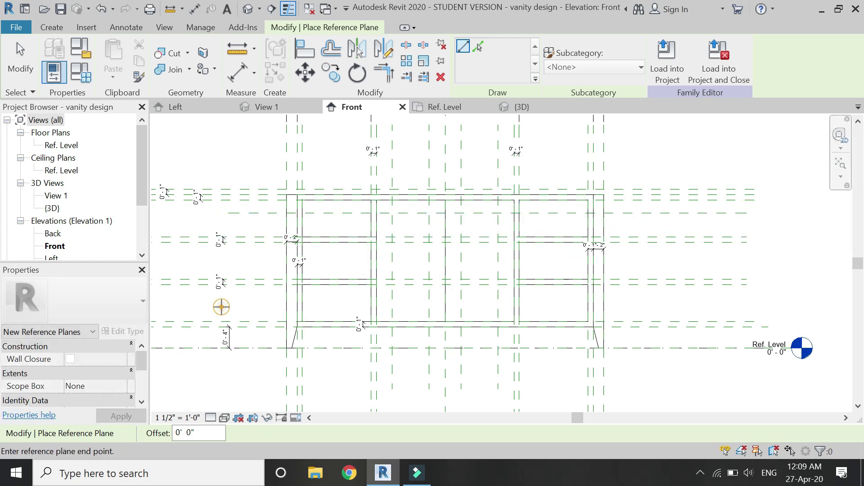
pyautogui.click(744, 307)
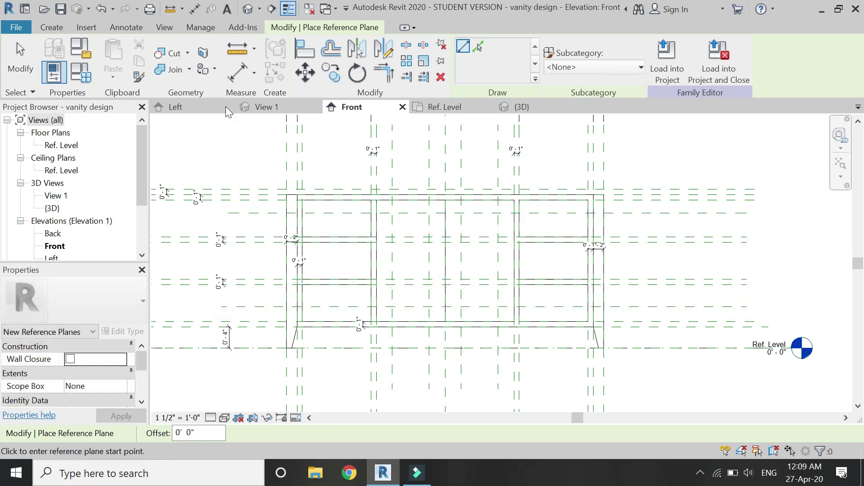
pyautogui.click(239, 85)
pyautogui.scroll(3, 364, 175)
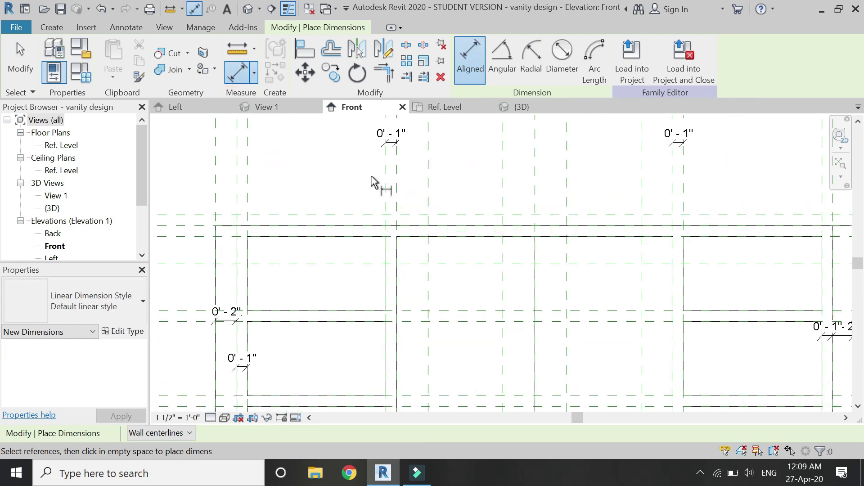
# - Dimension the four 0'-3" gaps between neighbouring vertical reference planes
pyautogui.click(389, 196)
pyautogui.click(430, 199)
pyautogui.click(443, 187)
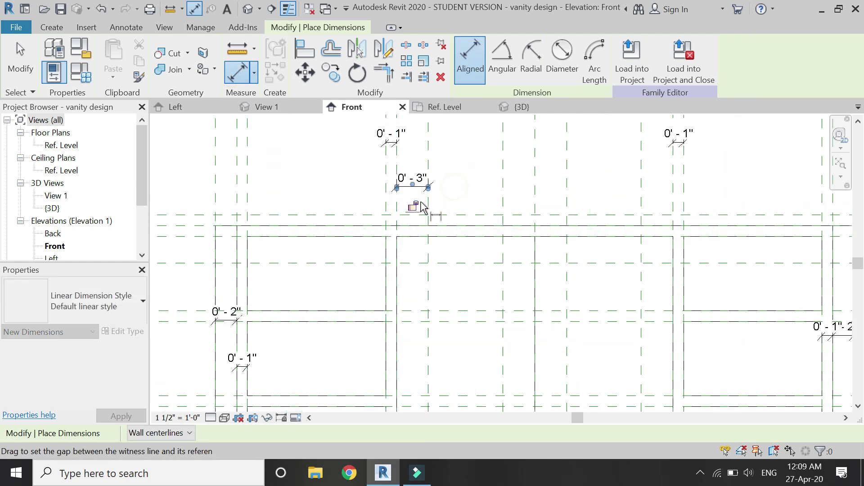
pyautogui.click(504, 189)
pyautogui.click(535, 190)
pyautogui.click(545, 188)
pyautogui.click(559, 199)
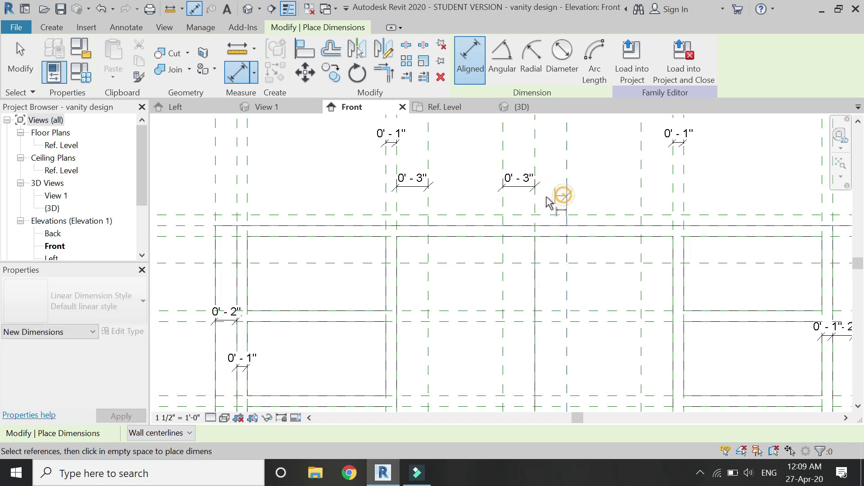
pyautogui.click(536, 188)
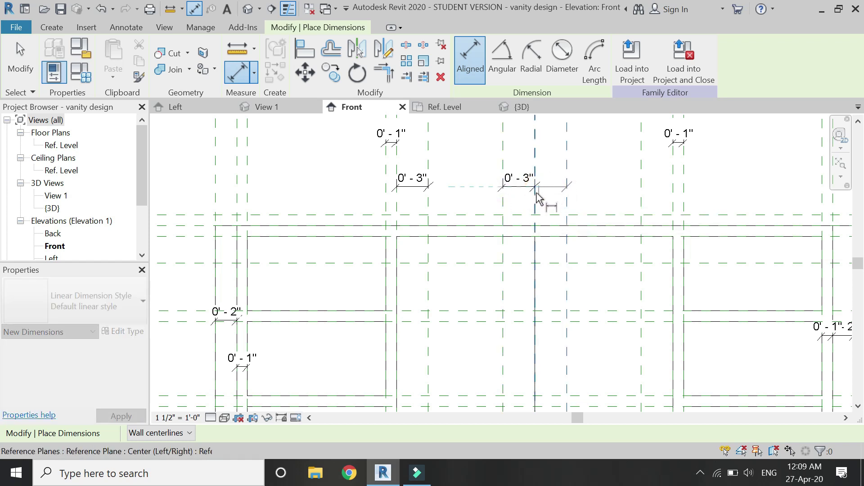
pyautogui.click(482, 191)
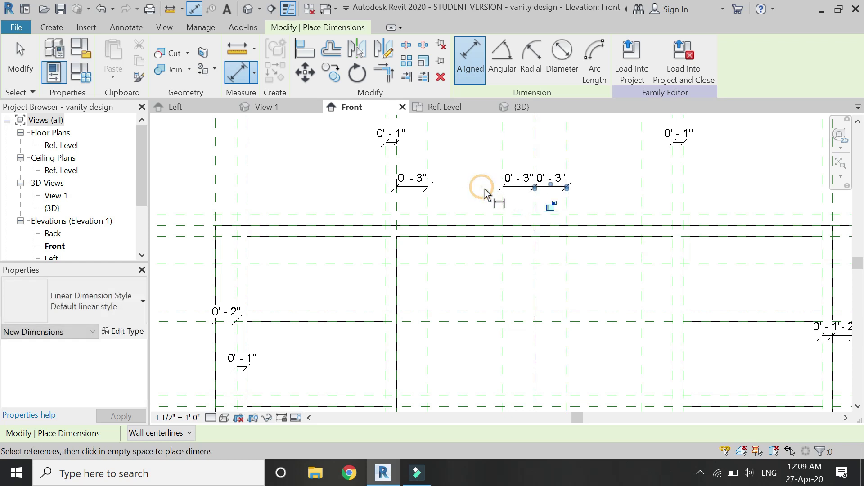
pyautogui.click(642, 192)
pyautogui.click(719, 187)
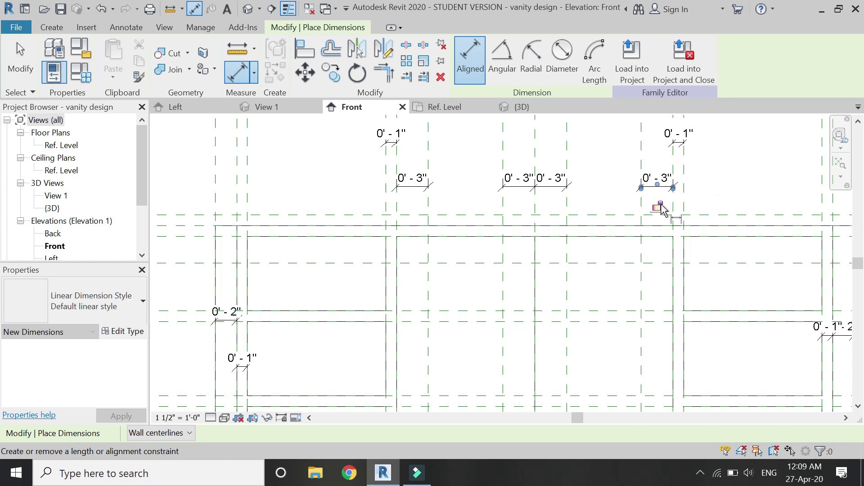
# - Set the upper horizontal reference plane 0'-3" from the frame edge
pyautogui.scroll(-1, 547, 226)
pyautogui.scroll(-1, 546, 227)
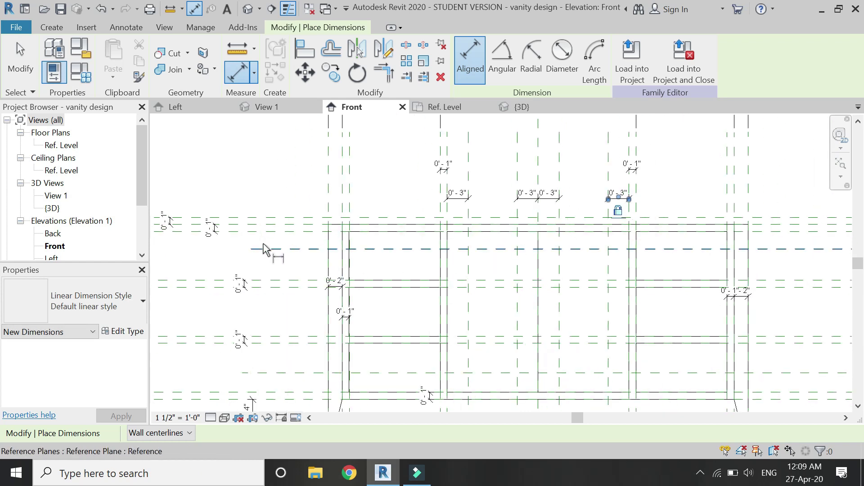
pyautogui.scroll(1, 386, 240)
pyautogui.click(285, 228)
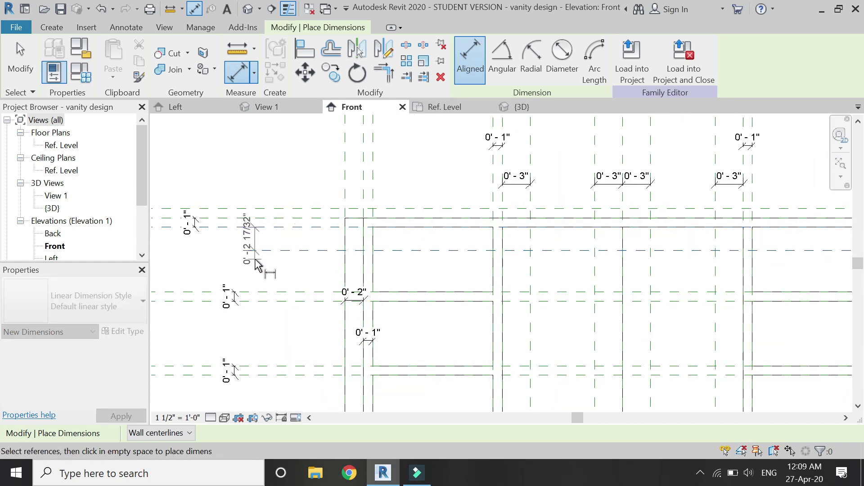
pyautogui.press('Escape')
pyautogui.press('Escape')
pyautogui.click(284, 250)
pyautogui.scroll(2, 285, 250)
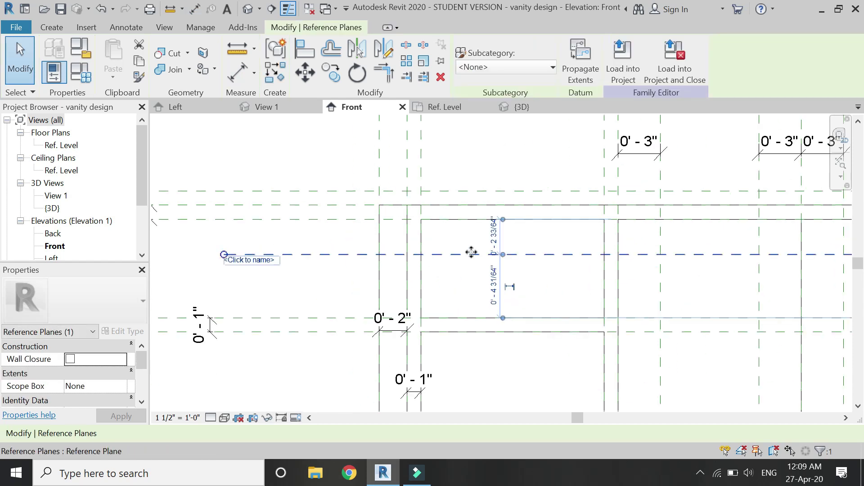
pyautogui.click(419, 237)
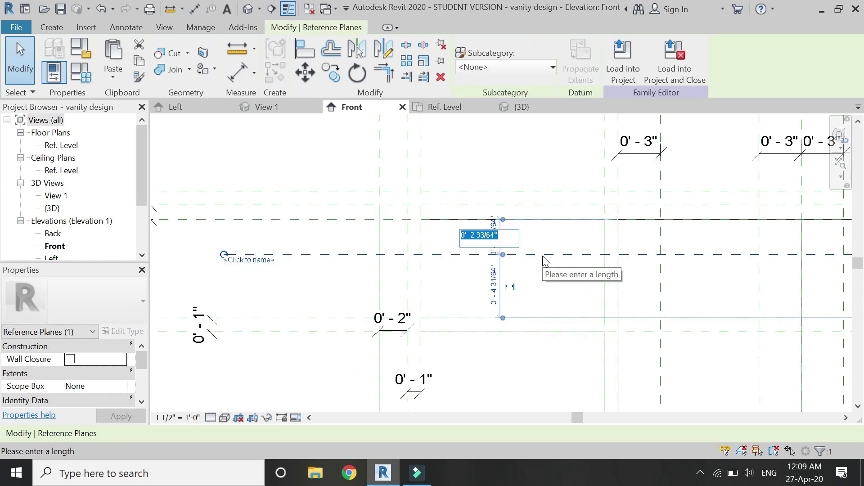
pyautogui.press('Return')
pyautogui.press('Escape')
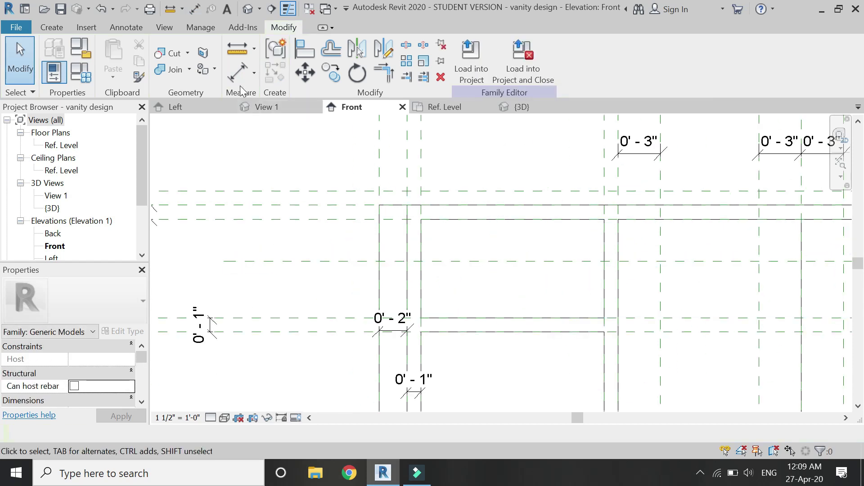
# - Dimension the 0'-3" gap between the upper horizontal planes with DI
pyautogui.press('d')
pyautogui.press('i')
pyautogui.click(298, 220)
pyautogui.click(304, 261)
pyautogui.click(288, 283)
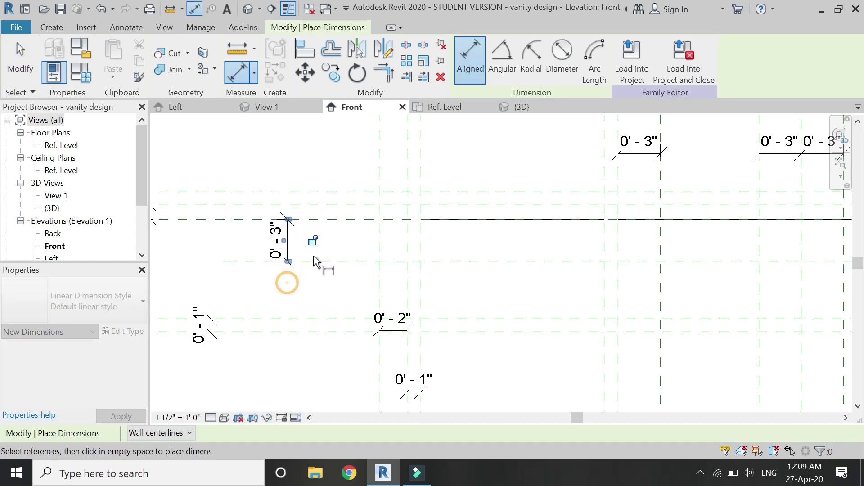
pyautogui.scroll(-5, 315, 178)
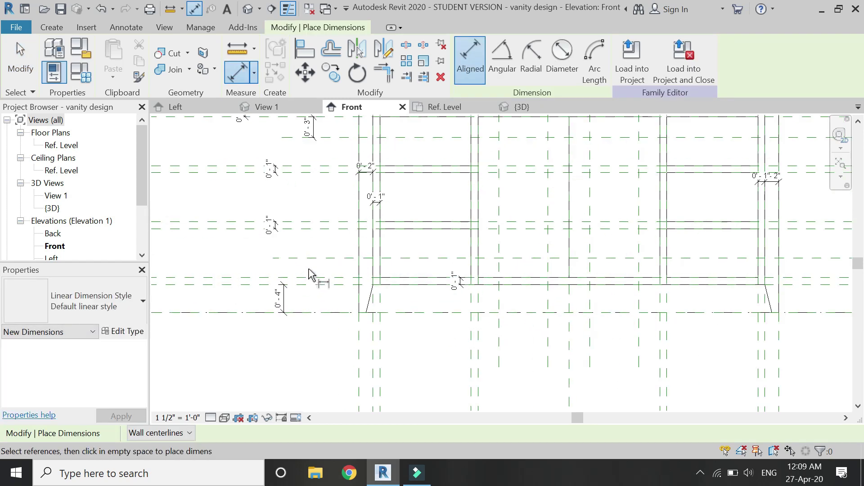
pyautogui.scroll(2, 310, 274)
pyautogui.press('Escape')
pyautogui.press('Escape')
# - Offset the lower horizontal reference plane and dimension its 0'-3" gap
pyautogui.click(314, 251)
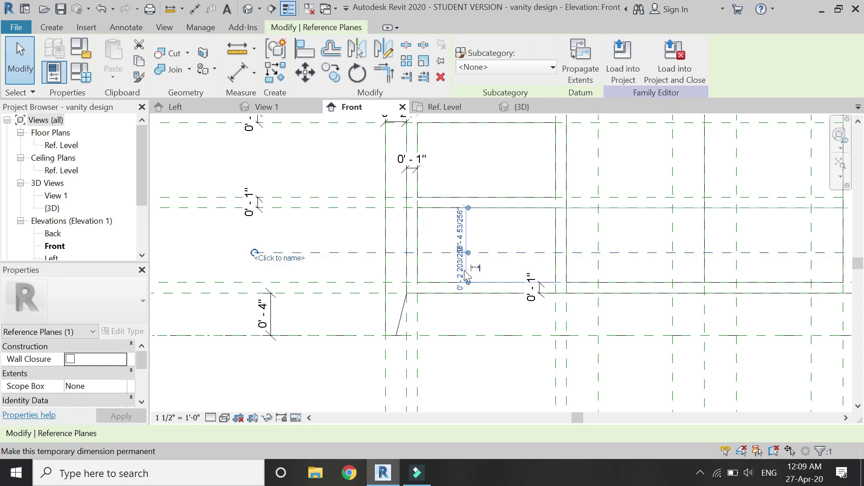
pyautogui.click(462, 271)
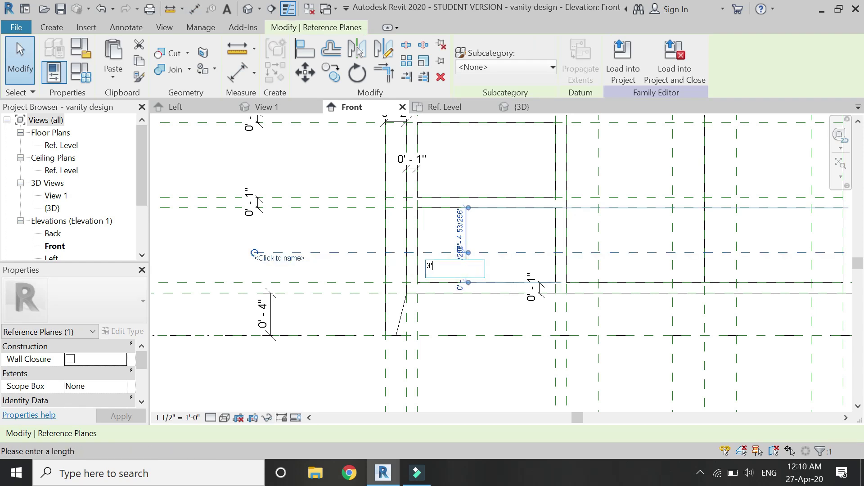
pyautogui.press('Return')
pyautogui.press('Escape')
pyautogui.click(235, 73)
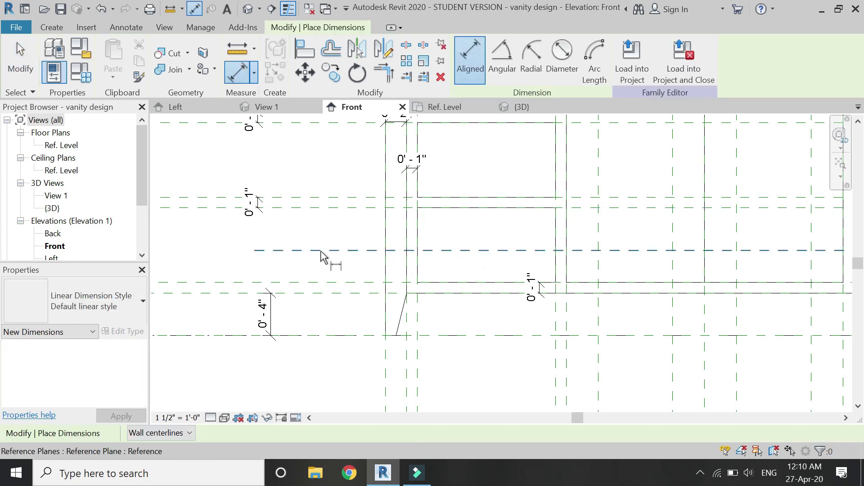
pyautogui.click(318, 251)
pyautogui.click(324, 283)
pyautogui.click(321, 308)
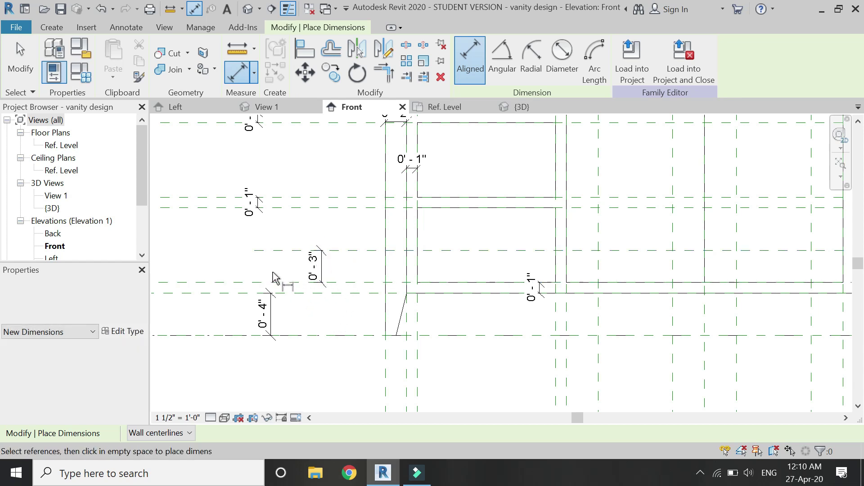
pyautogui.scroll(-3, 344, 273)
pyautogui.press('Escape')
pyautogui.press('Escape')
pyautogui.scroll(2, 425, 205)
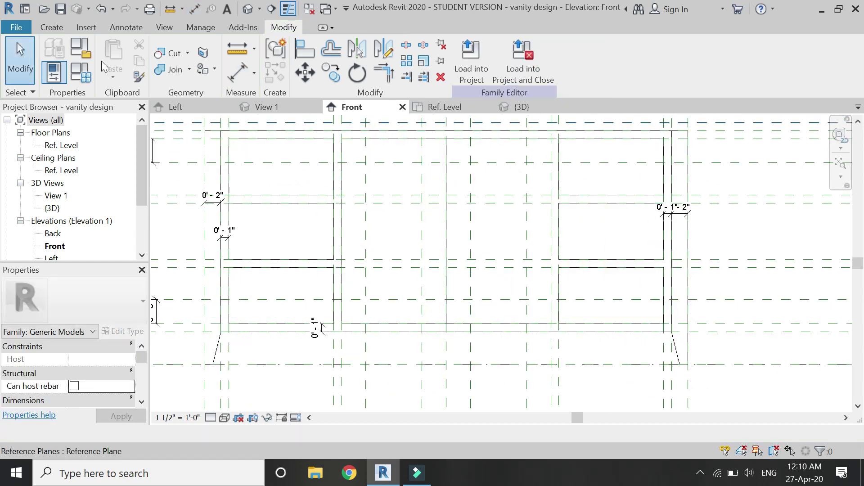
# - Start a void extrusion and accept the current work plane for it
pyautogui.click(51, 27)
pyautogui.click(177, 77)
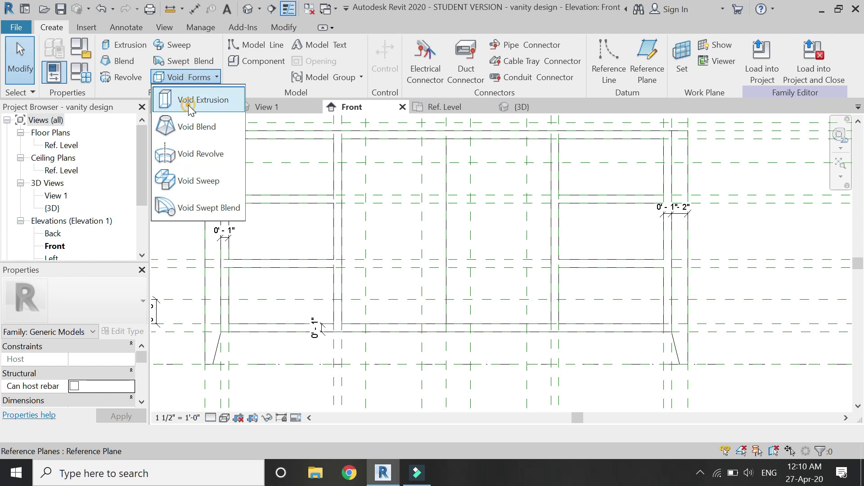
pyautogui.click(190, 95)
pyautogui.click(585, 67)
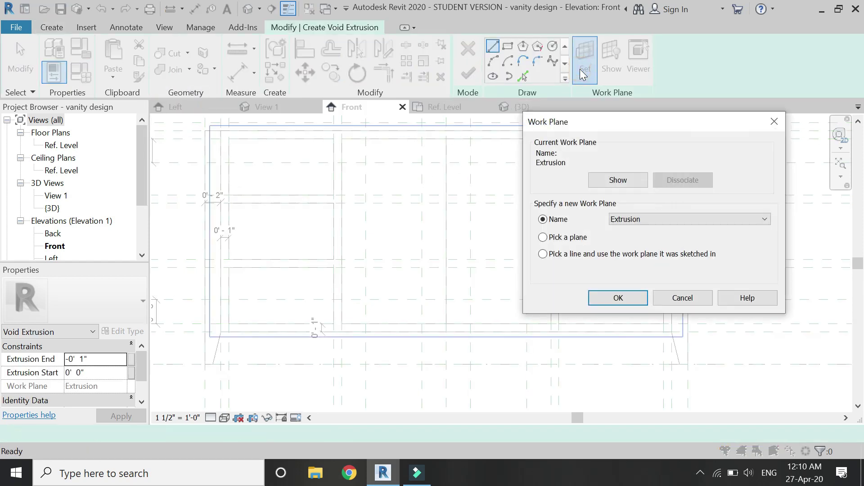
pyautogui.click(605, 298)
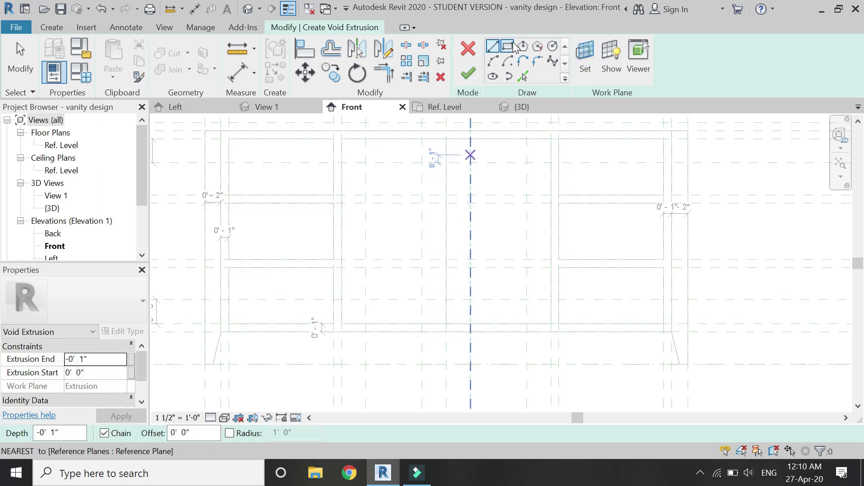
# - Sketch the void rectangle inside the left door, locking all four edges to the reference planes
pyautogui.click(366, 163)
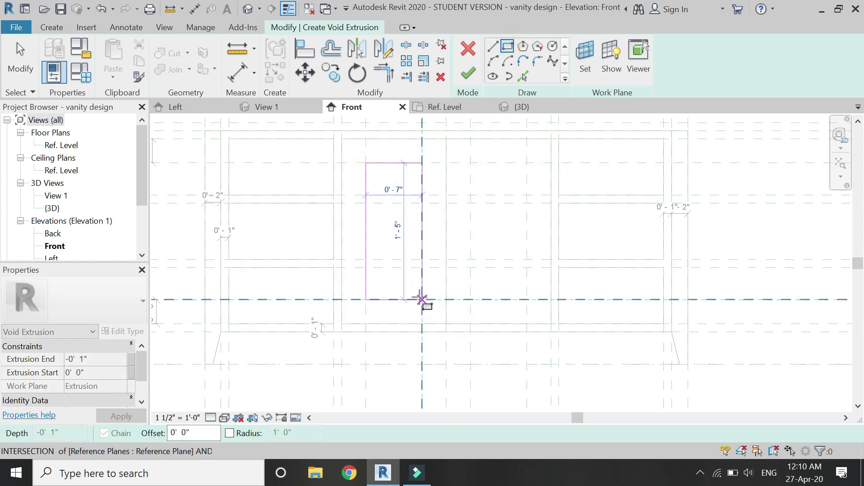
pyautogui.click(422, 299)
pyautogui.click(436, 250)
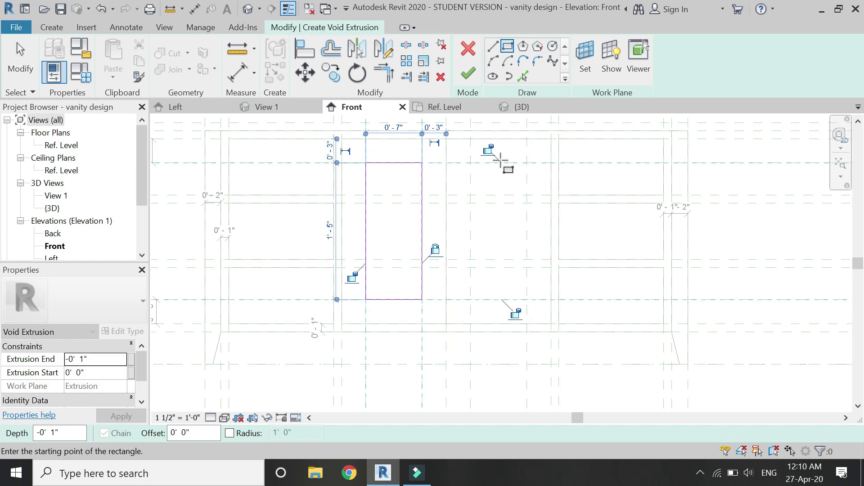
pyautogui.click(489, 149)
pyautogui.click(354, 279)
pyautogui.click(515, 312)
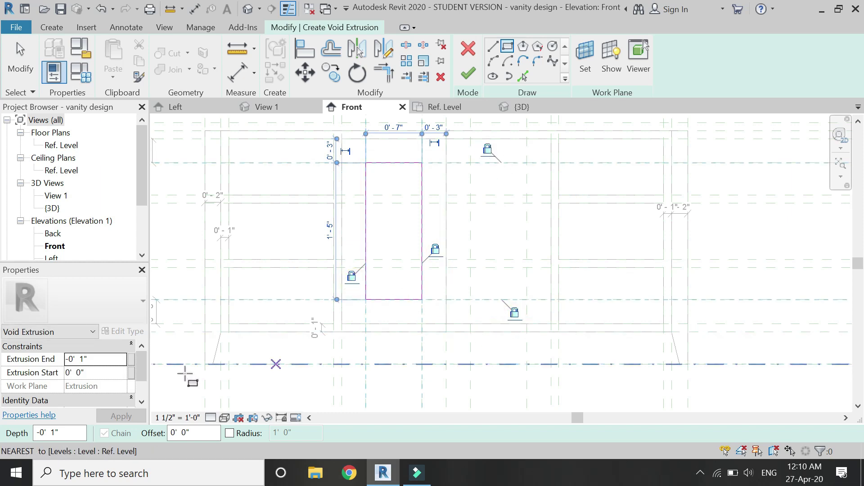
# - Set the void's extrusion end to 0' 0 1/4" and finish the left door void
pyautogui.click(104, 359)
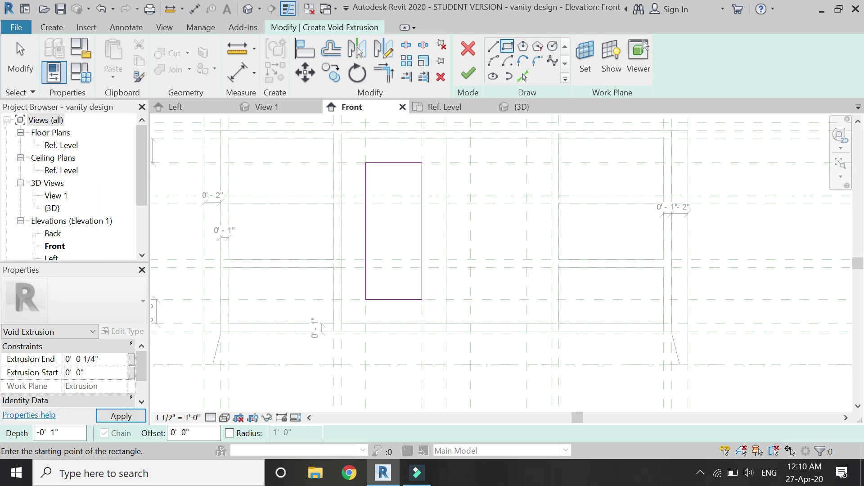
pyautogui.click(468, 73)
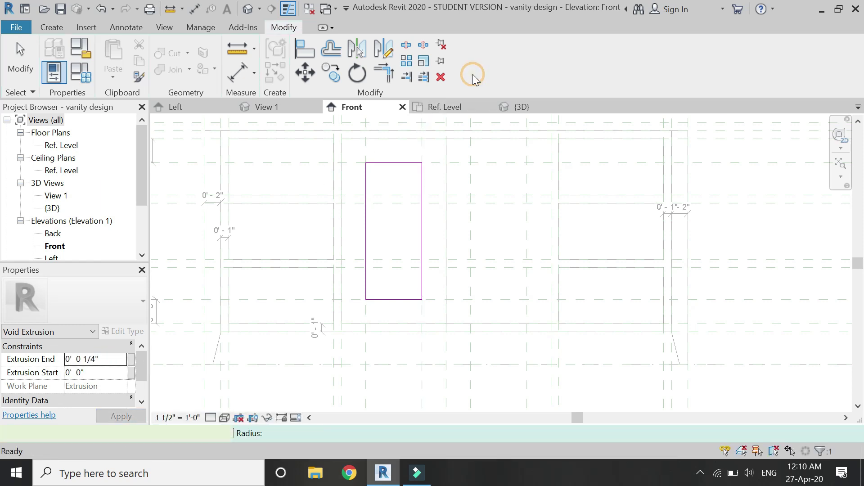
pyautogui.press('Escape')
pyautogui.scroll(1, 536, 186)
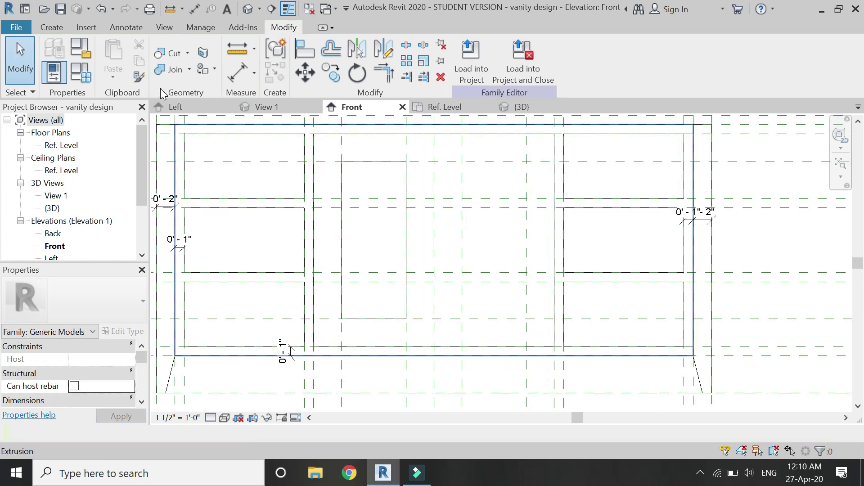
# - Start a second void extrusion and pick its work plane
pyautogui.click(51, 28)
pyautogui.click(176, 77)
pyautogui.click(195, 96)
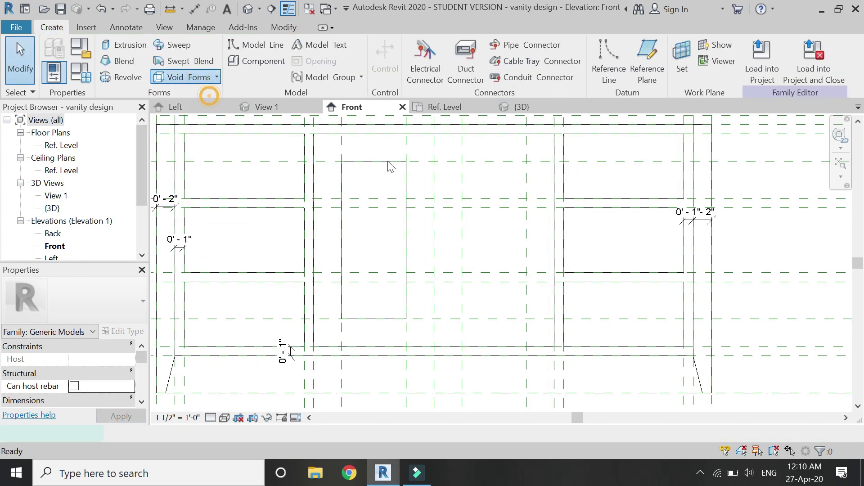
pyautogui.click(585, 59)
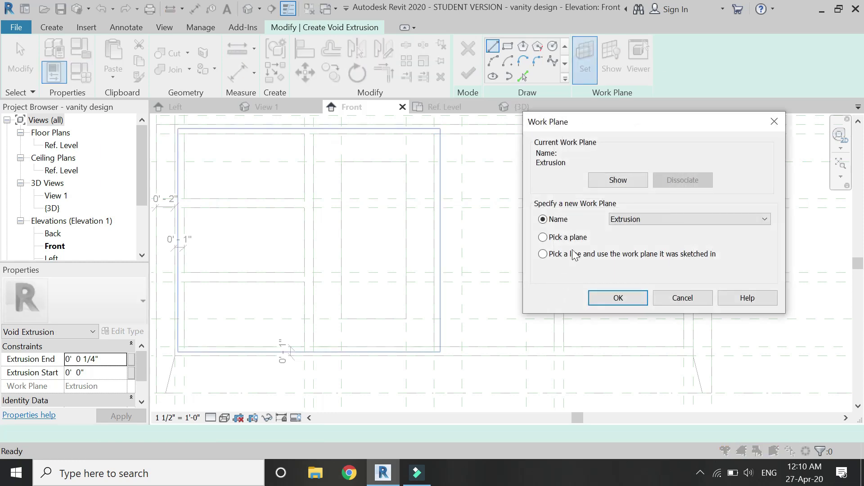
pyautogui.click(604, 299)
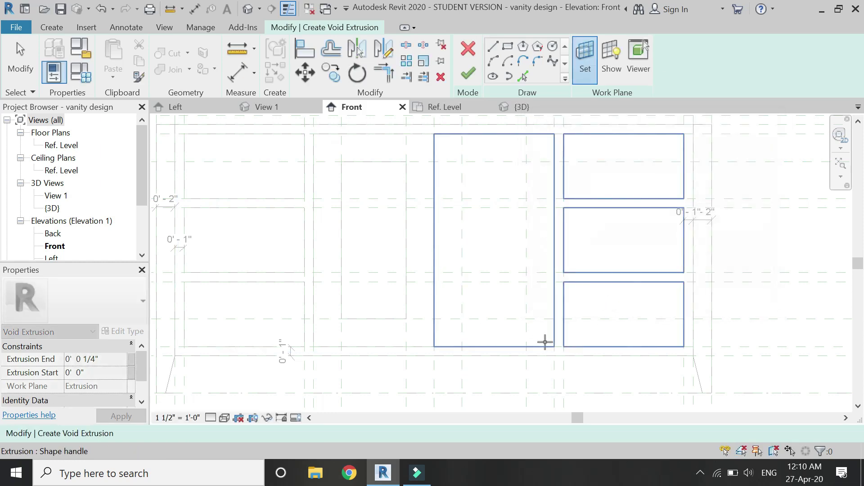
pyautogui.click(545, 346)
# - Sketch a rectangle on the right door, locking its top, right and bottom edges to the reference planes
pyautogui.click(509, 48)
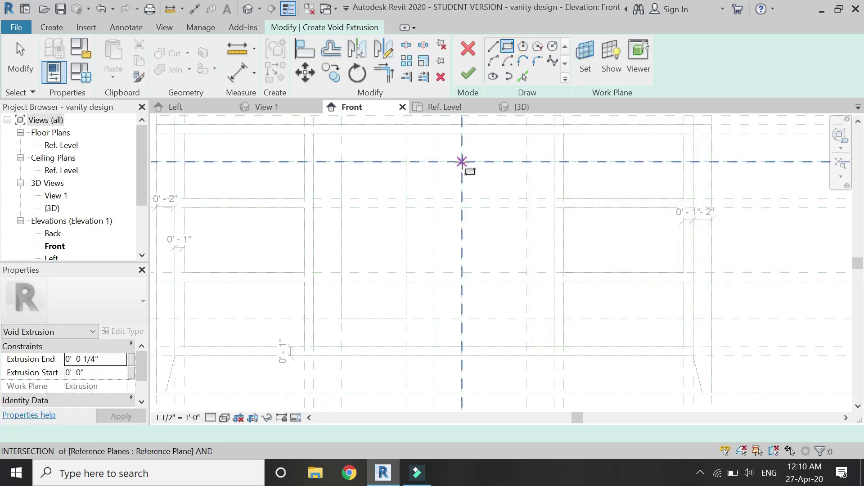
pyautogui.click(462, 162)
pyautogui.click(526, 318)
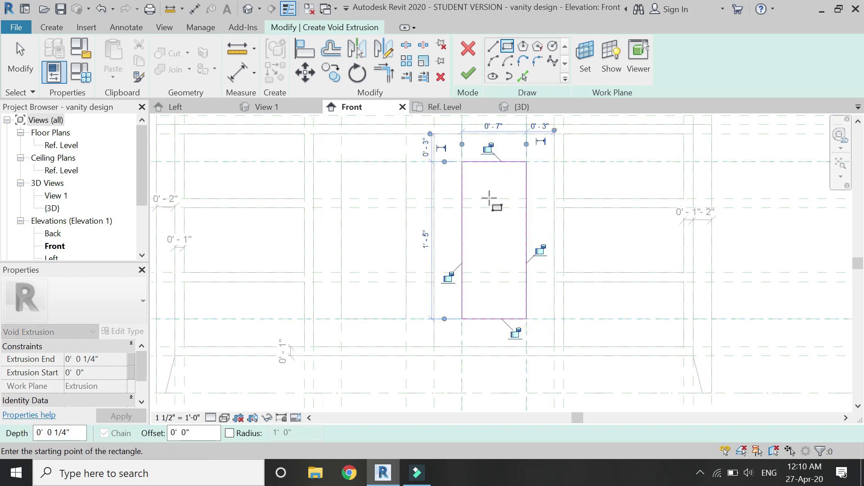
pyautogui.click(488, 148)
pyautogui.click(541, 251)
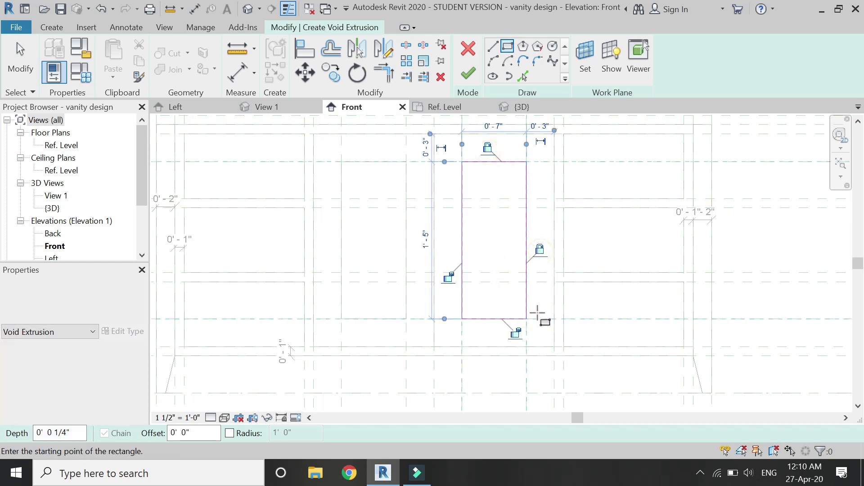
pyautogui.click(515, 333)
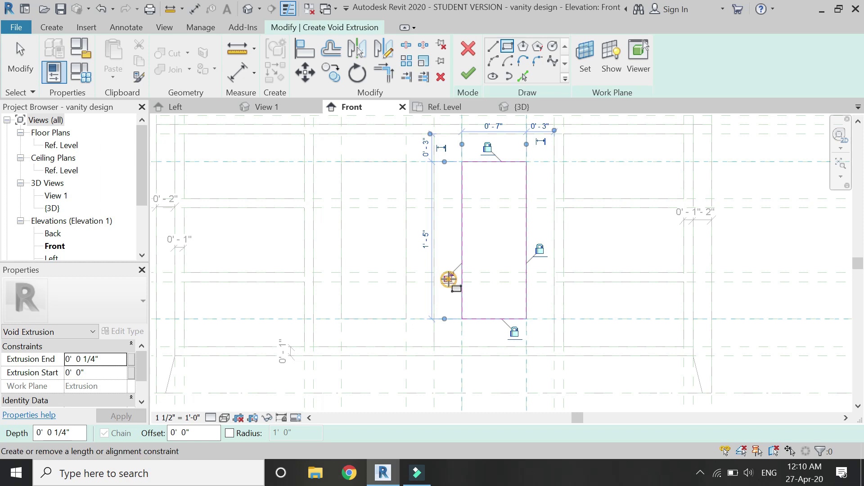
# - Finish the right door void extrusion and return to the 3D view of the vanity
pyautogui.press('Escape')
pyautogui.press('Escape')
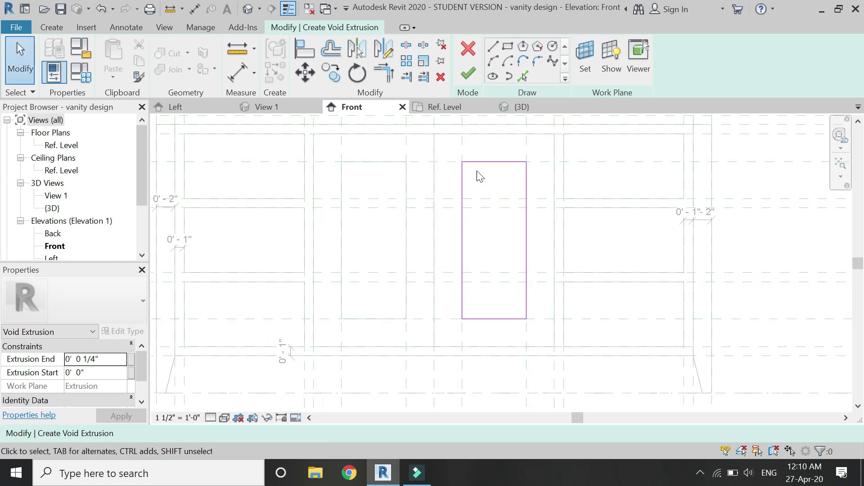
pyautogui.click(468, 73)
pyautogui.press('Escape')
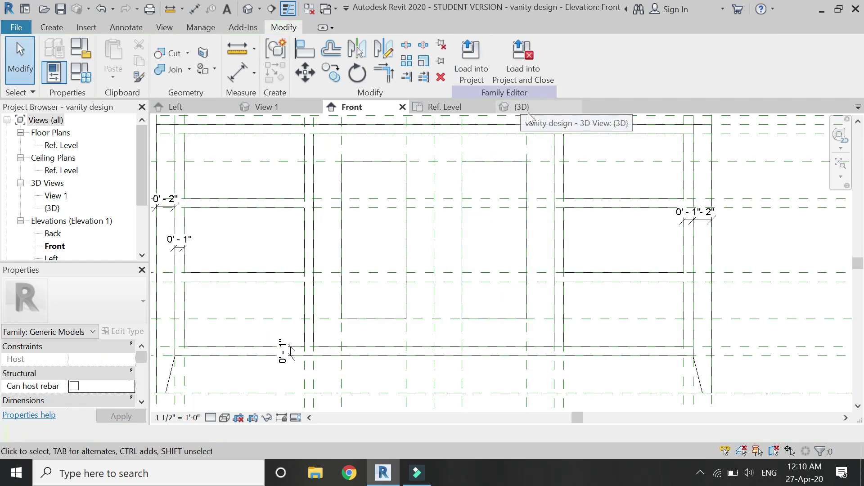
pyautogui.click(530, 115)
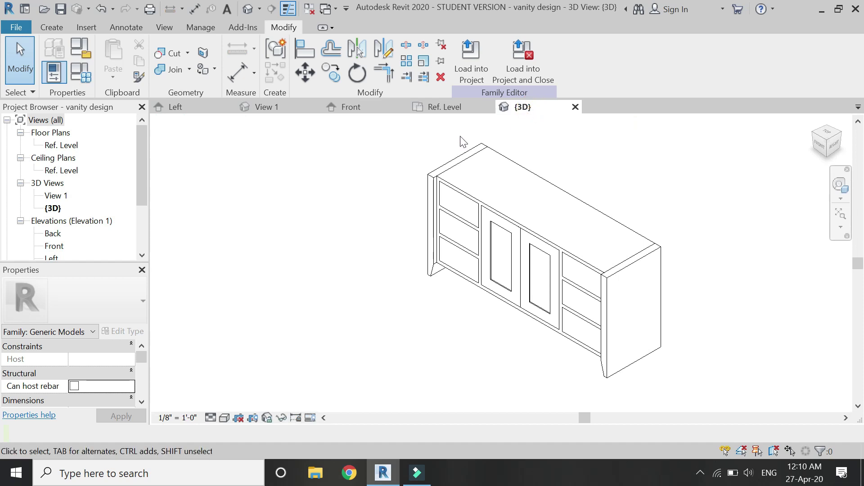
pyautogui.click(359, 107)
pyautogui.click(52, 28)
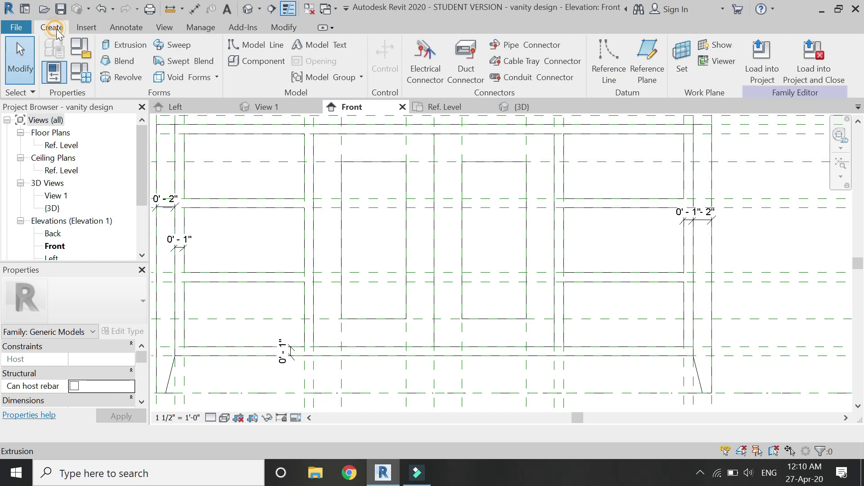
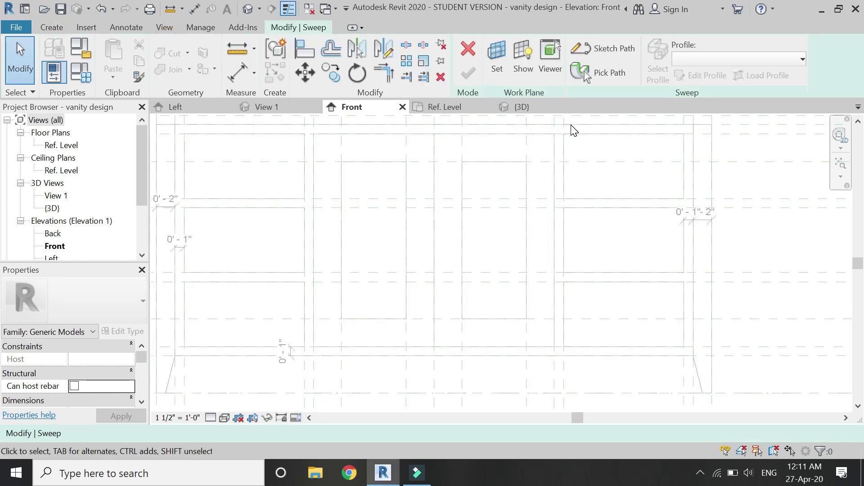
# - Start the sweep path sketch on a work plane picked on the left door panel face
pyautogui.click(586, 50)
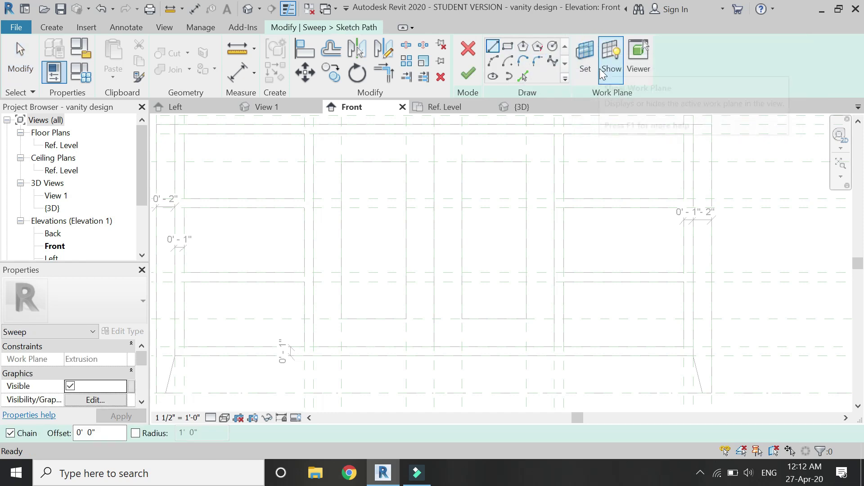
pyautogui.click(585, 56)
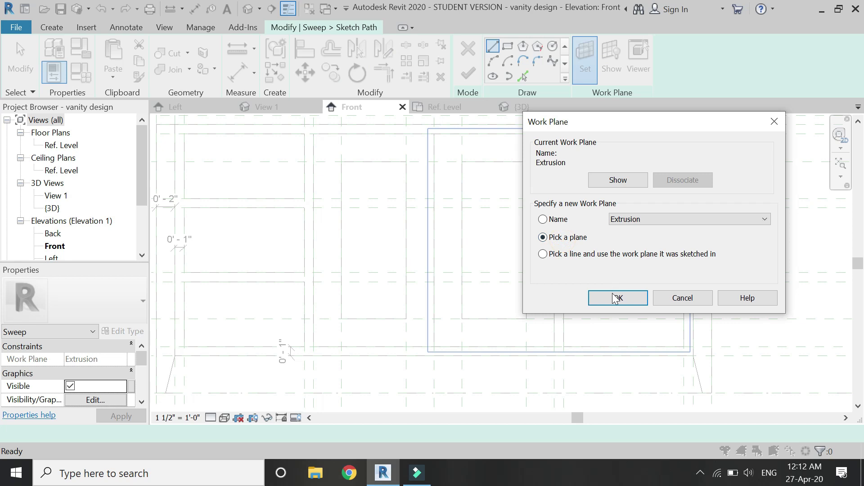
pyautogui.click(616, 299)
pyautogui.click(464, 318)
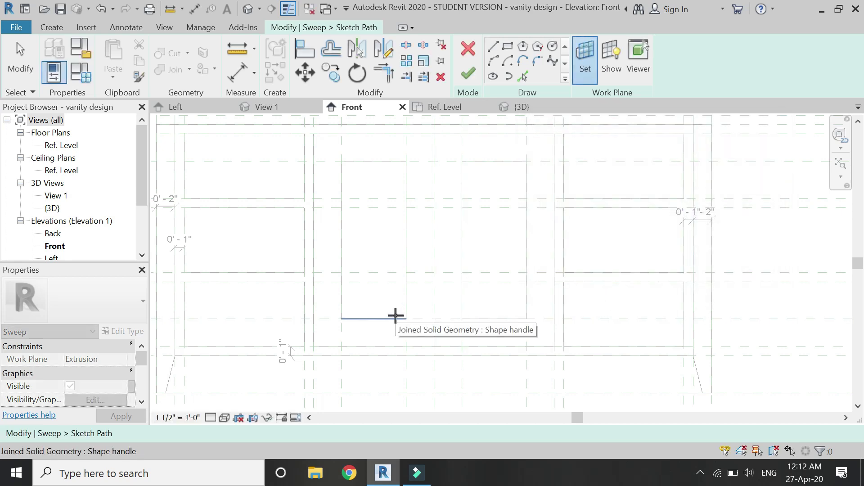
pyautogui.click(395, 316)
# - Draw a 7" by 1'-5" rectangular path around the left panel, lock its edges, and finish it
pyautogui.click(508, 46)
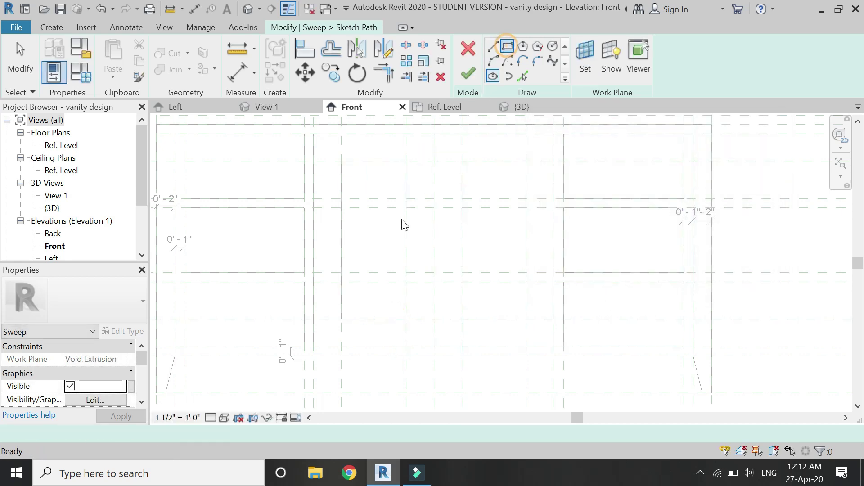
pyautogui.click(342, 162)
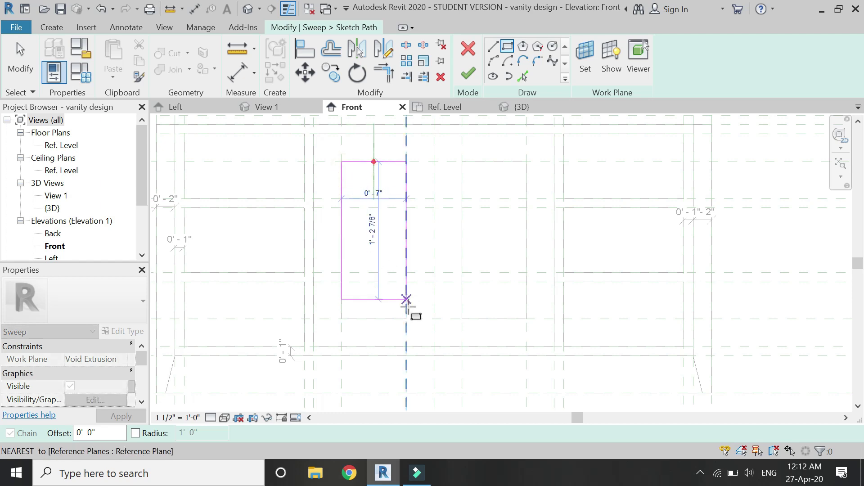
pyautogui.click(406, 319)
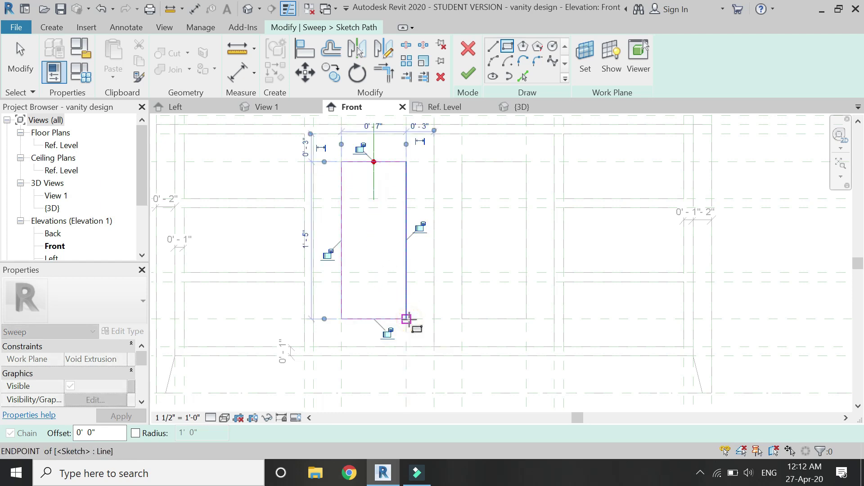
pyautogui.click(328, 254)
pyautogui.click(420, 227)
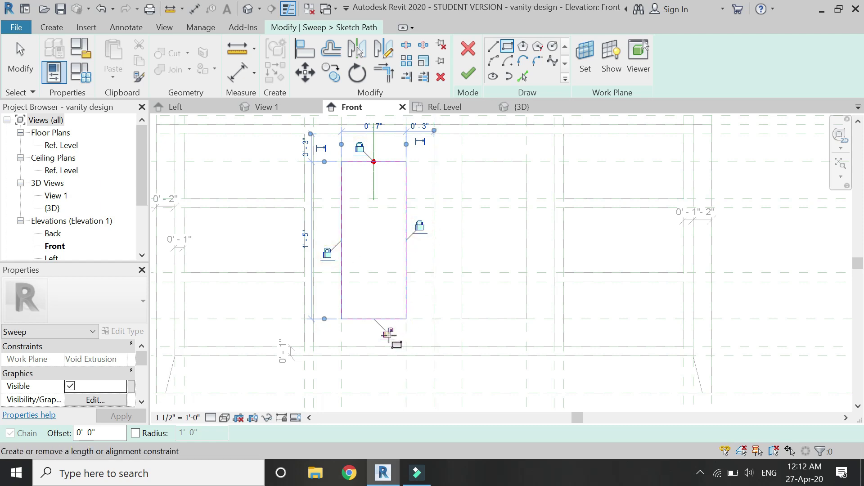
pyautogui.press('Escape')
pyautogui.press('Escape')
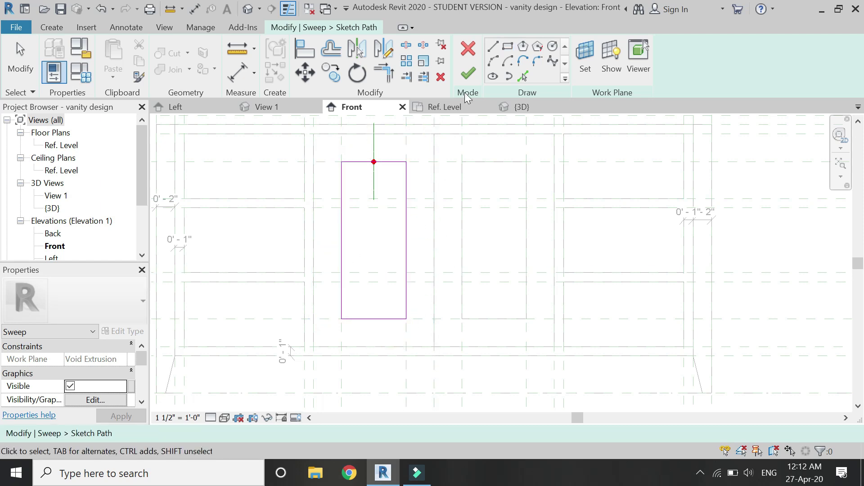
pyautogui.click(468, 74)
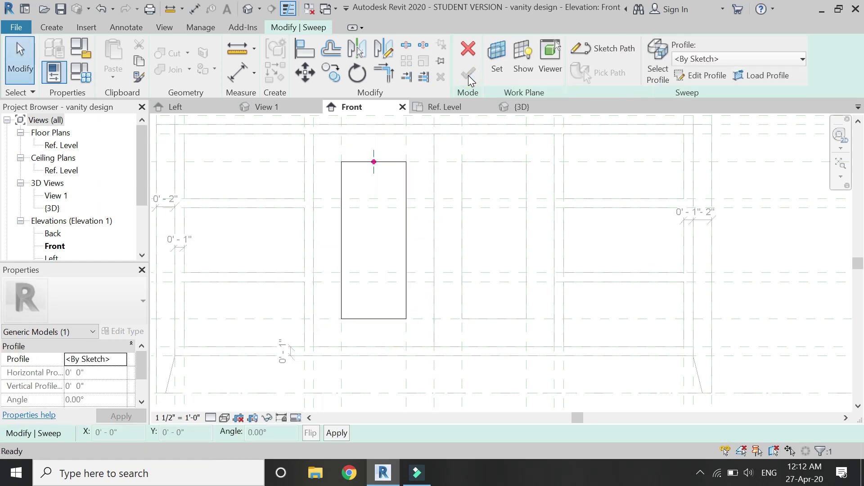
# - In the Left elevation, edit the sweep profile and draw a vertical line down from the path point
pyautogui.click(214, 109)
pyautogui.scroll(6, 496, 284)
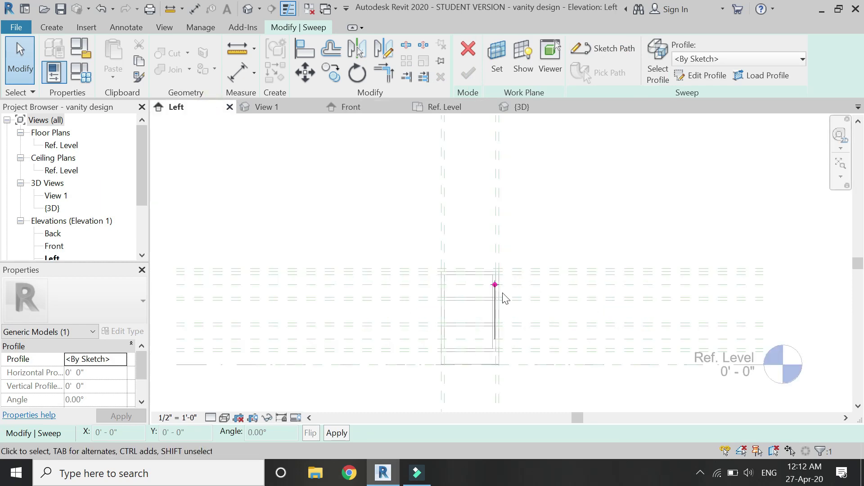
pyautogui.click(694, 76)
pyautogui.scroll(4, 483, 286)
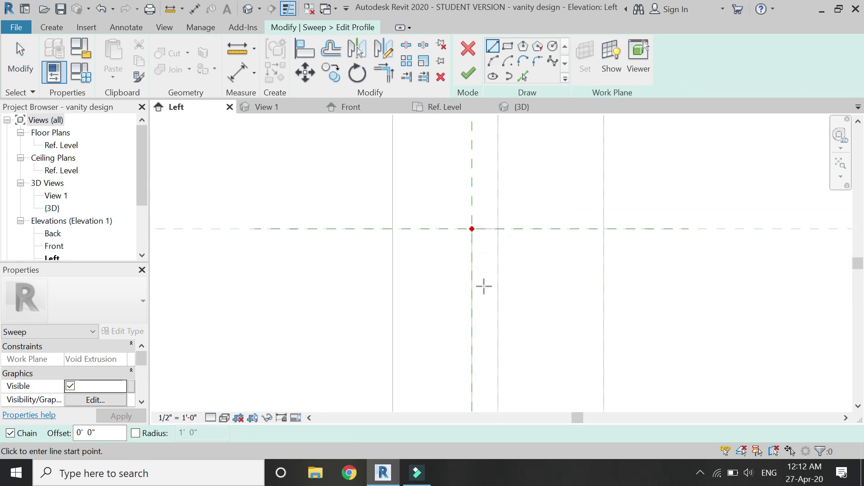
pyautogui.click(469, 211)
pyautogui.press('Escape')
pyautogui.click(468, 210)
pyautogui.click(469, 243)
pyautogui.press('Escape')
# - Add a Start-End-Radius quarter arc from the line's lower end to the reference-plane intersection
pyautogui.click(493, 61)
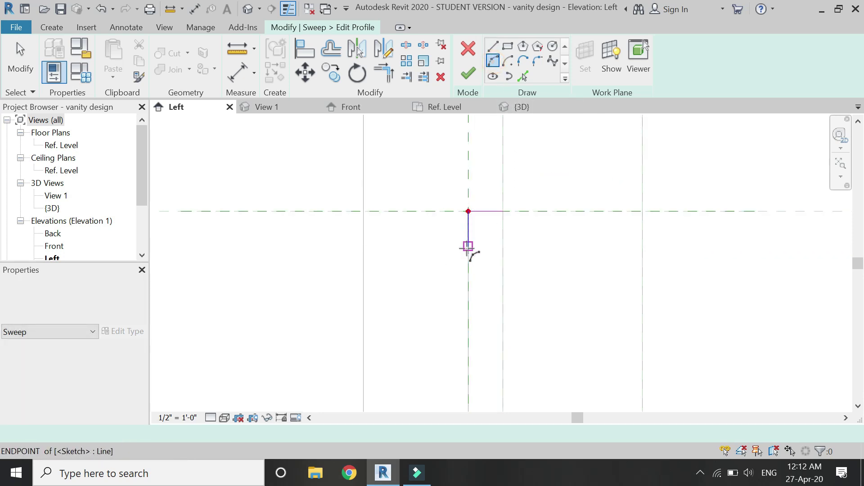
pyautogui.click(469, 245)
pyautogui.click(503, 211)
pyautogui.click(493, 234)
pyautogui.press('Escape')
pyautogui.press('Escape')
# - Finish the profile and the sweep, then return to the Front elevation
pyautogui.click(468, 72)
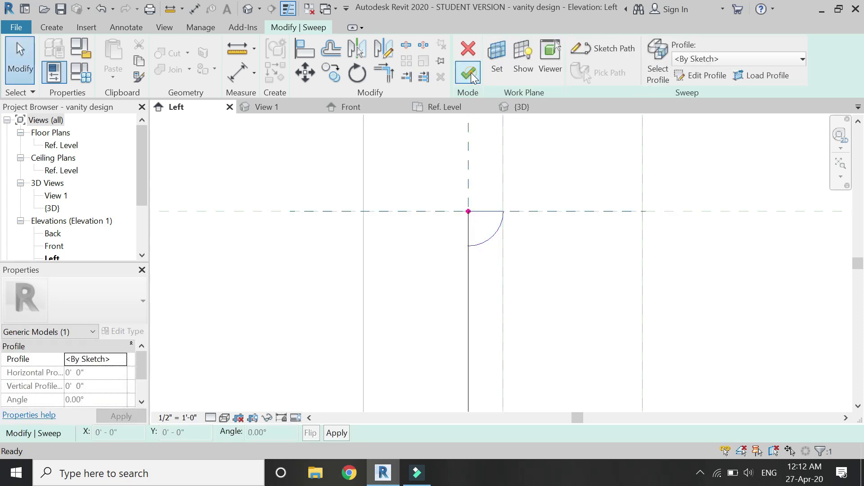
pyautogui.click(468, 72)
pyautogui.click(432, 127)
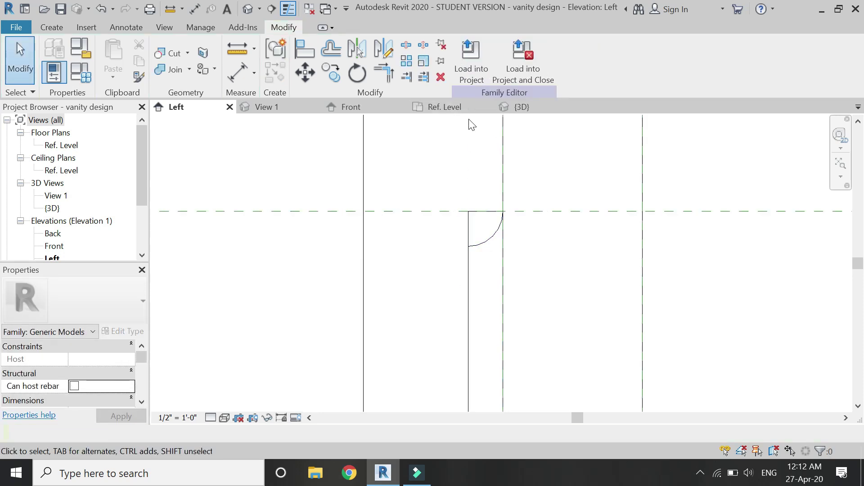
pyautogui.click(350, 107)
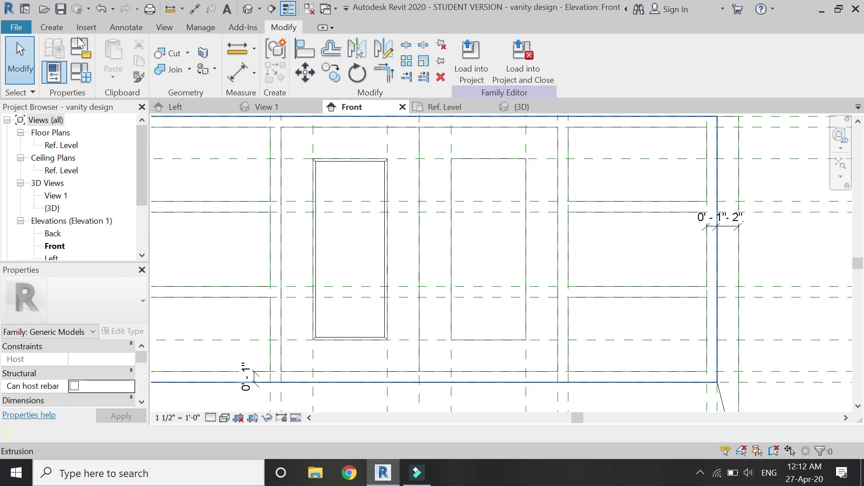
# - Start a second sweep path on a work plane picked on the right door panel face
pyautogui.click(60, 28)
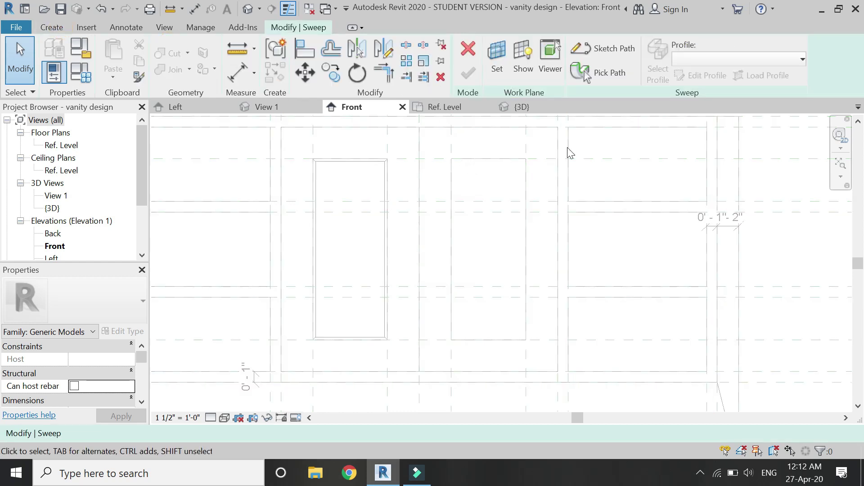
pyautogui.click(599, 62)
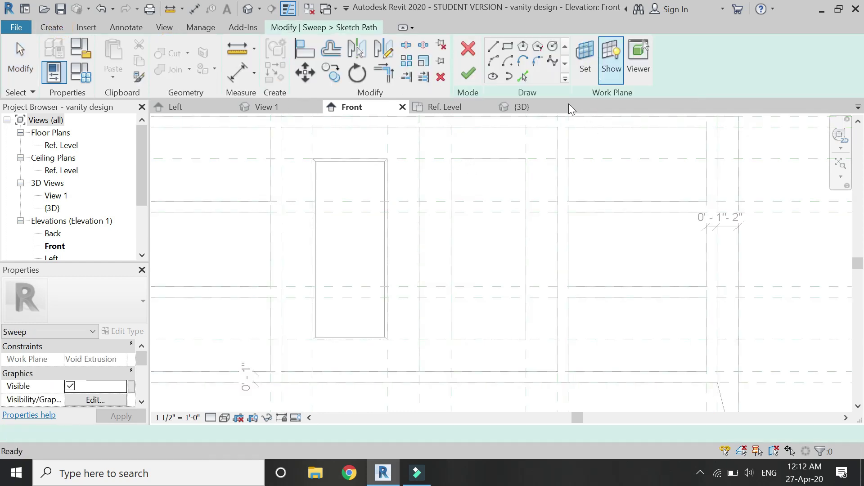
pyautogui.click(585, 72)
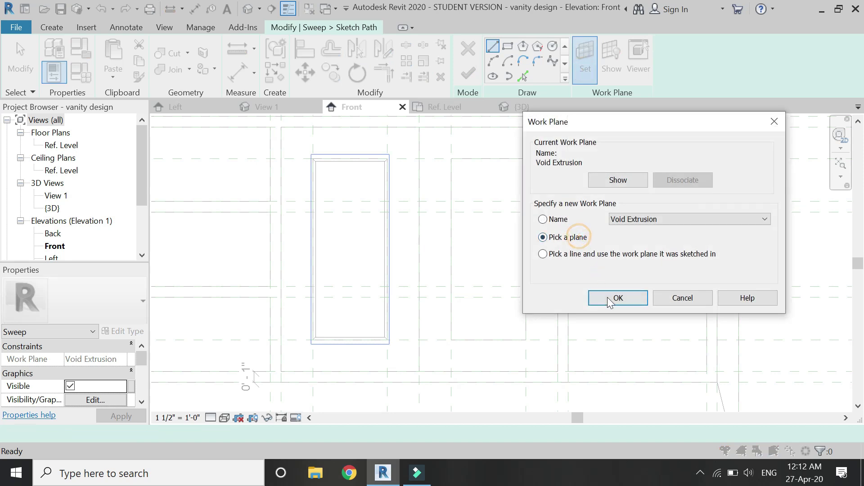
pyautogui.click(617, 298)
pyautogui.click(516, 337)
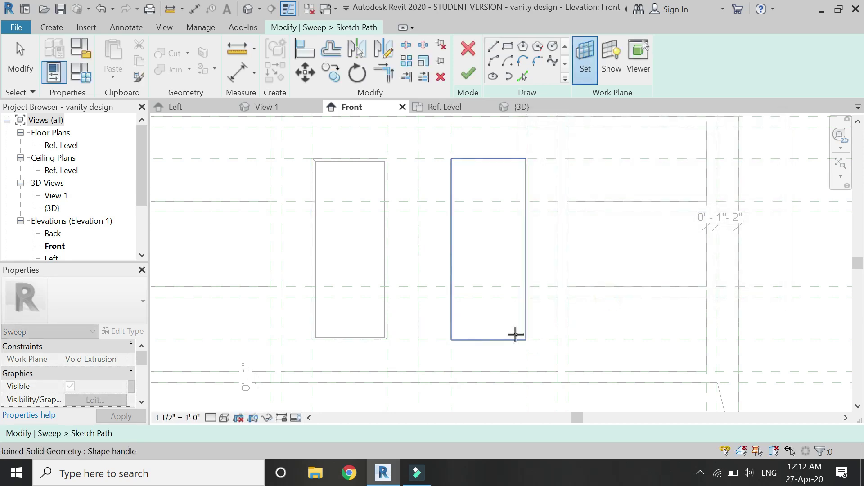
# - Draw a 7" by 1'-5" rectangular path around the right panel and finish the path
pyautogui.click(507, 46)
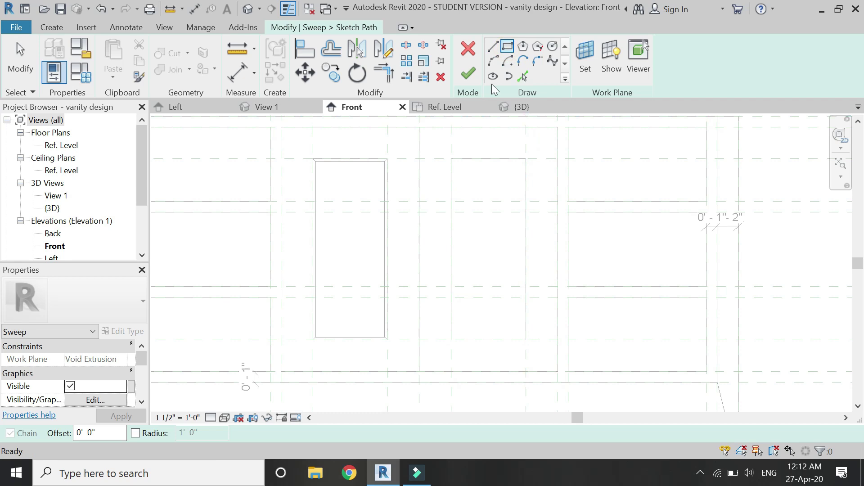
pyautogui.click(451, 159)
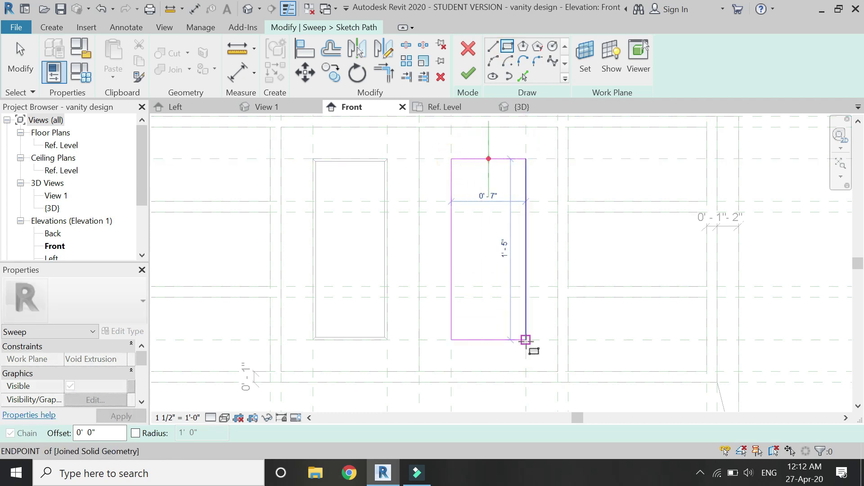
pyautogui.click(525, 340)
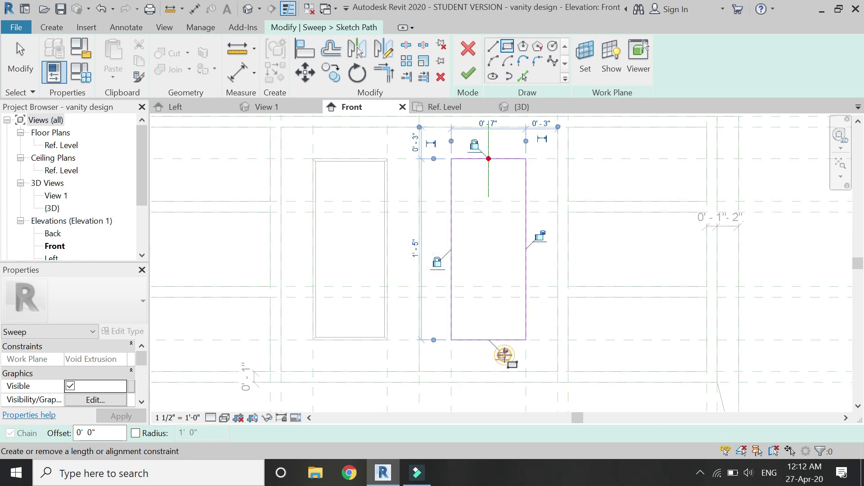
pyautogui.press('Escape')
pyautogui.press('Escape')
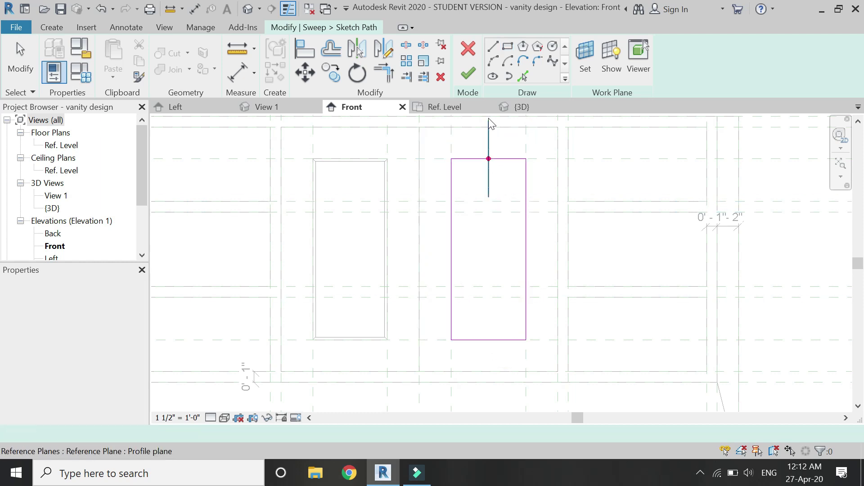
pyautogui.click(470, 77)
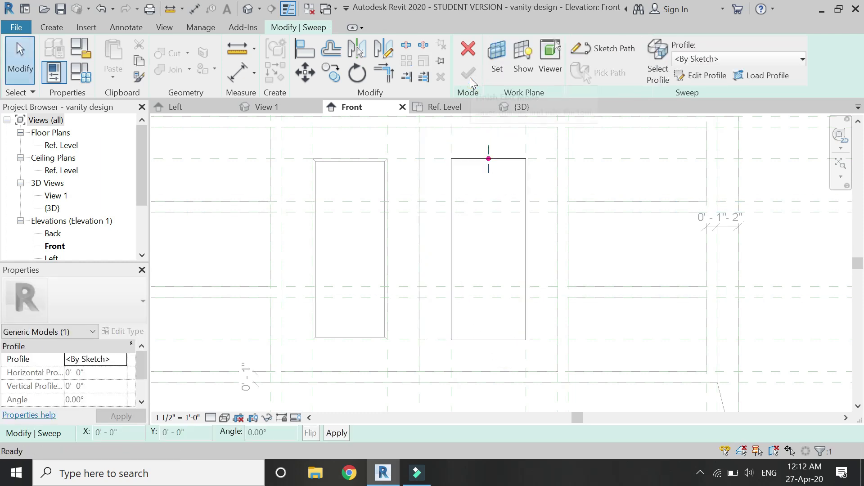
pyautogui.click(200, 108)
# - Edit the second sweep's profile with a horizontal line and a vertical line at the path point
pyautogui.click(701, 74)
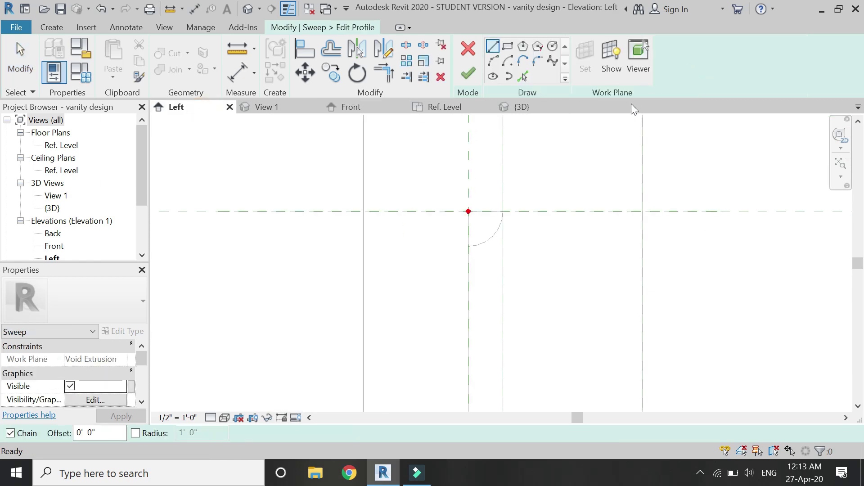
pyautogui.scroll(2, 479, 235)
pyautogui.click(511, 204)
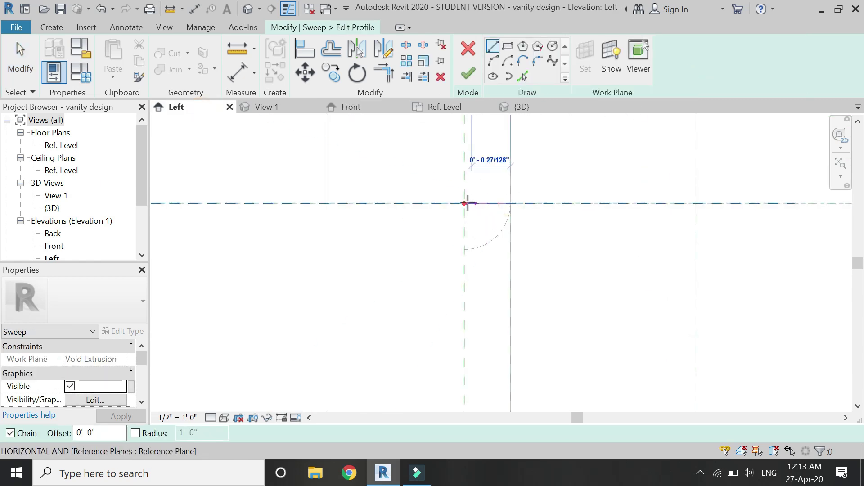
pyautogui.click(465, 204)
pyautogui.click(464, 249)
pyautogui.press('Escape')
pyautogui.press('Escape')
# - Close the profile with a quarter arc, finish the sweep, and view the vanity in 3D
pyautogui.click(493, 61)
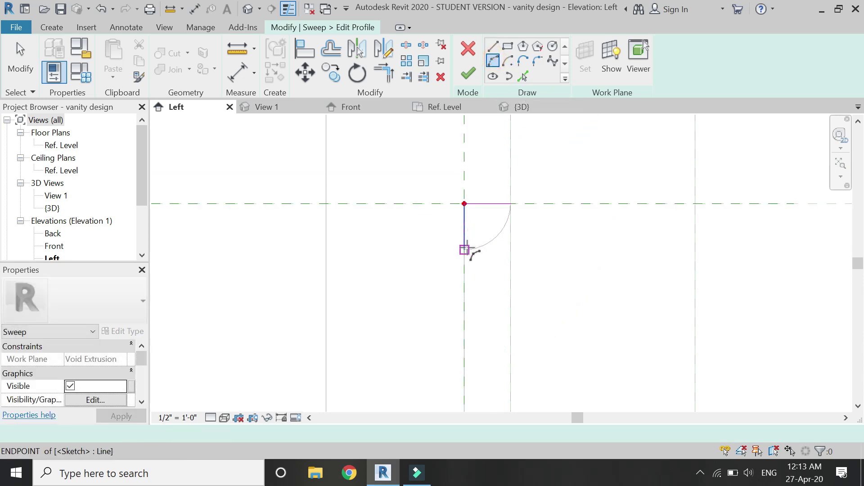
pyautogui.click(465, 249)
pyautogui.click(511, 203)
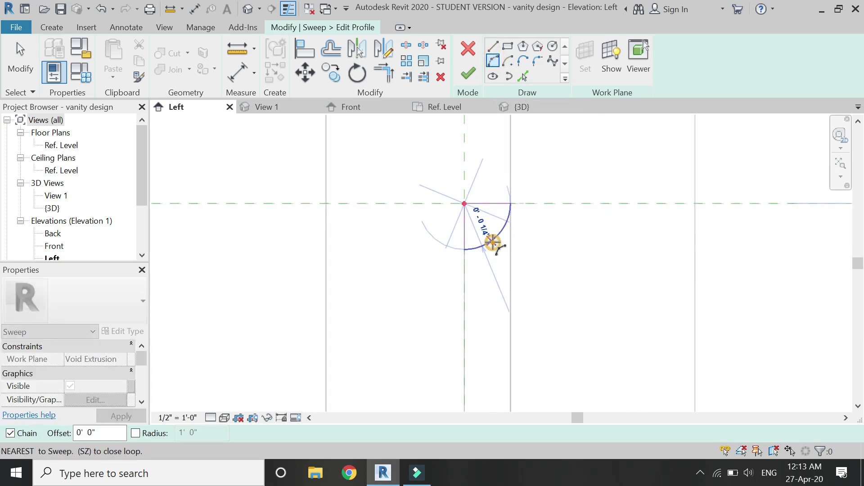
pyautogui.click(493, 247)
pyautogui.click(471, 74)
pyautogui.click(471, 75)
pyautogui.click(525, 106)
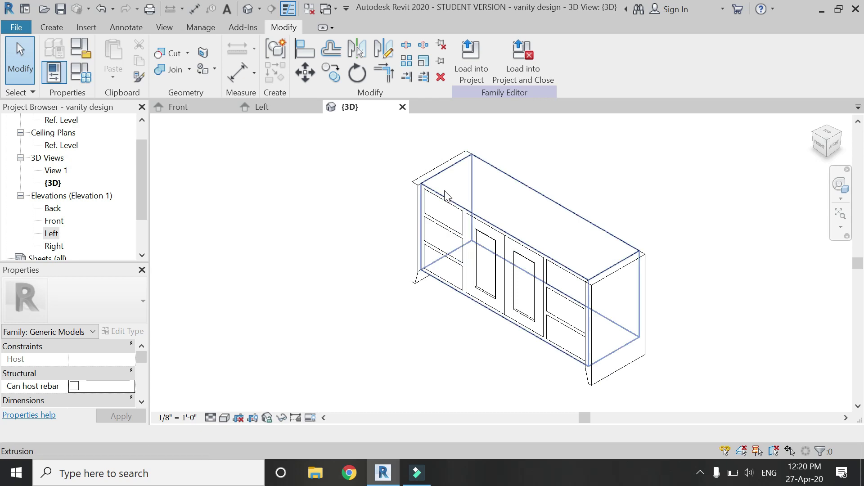
# - Cancel placing the knob component and return to the vanity's Front elevation
pyautogui.click(58, 25)
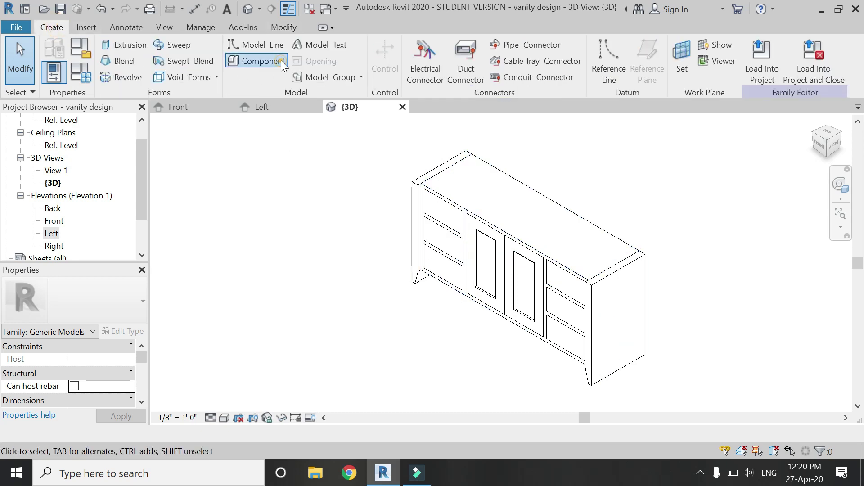
pyautogui.click(258, 61)
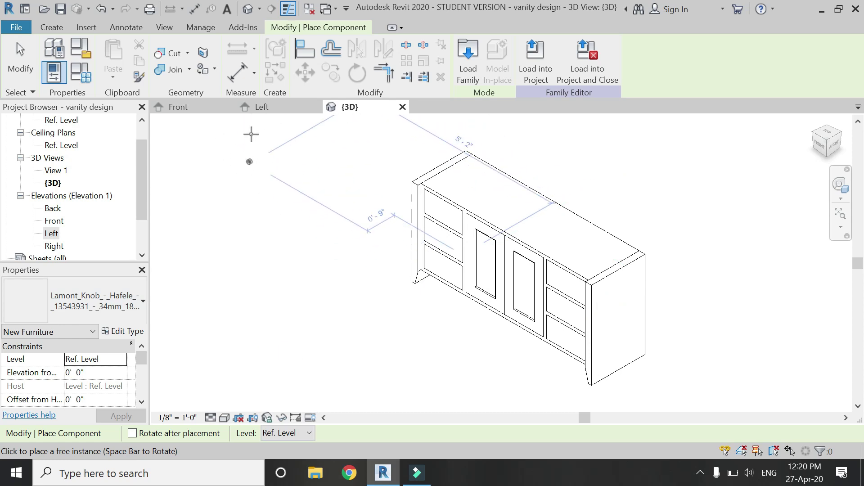
pyautogui.press('Escape')
pyautogui.click(204, 107)
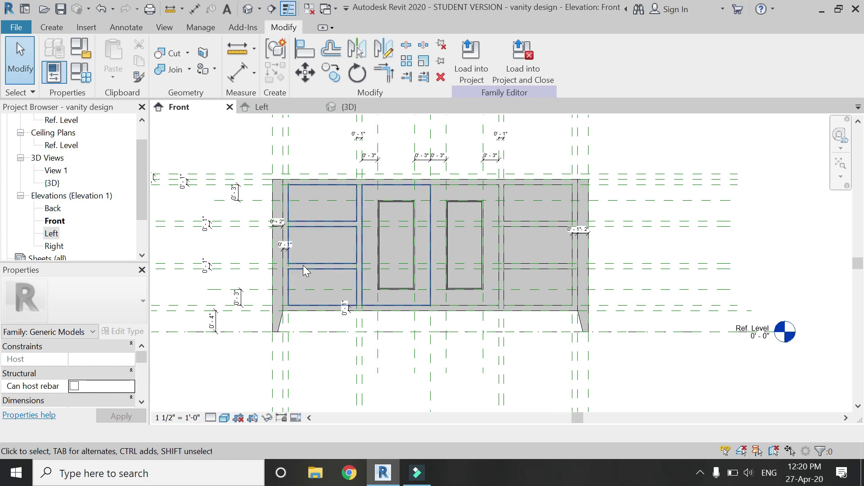
# - Start the reference plane tool (RP), then select and review the new and left reference planes
pyautogui.scroll(2, 275, 192)
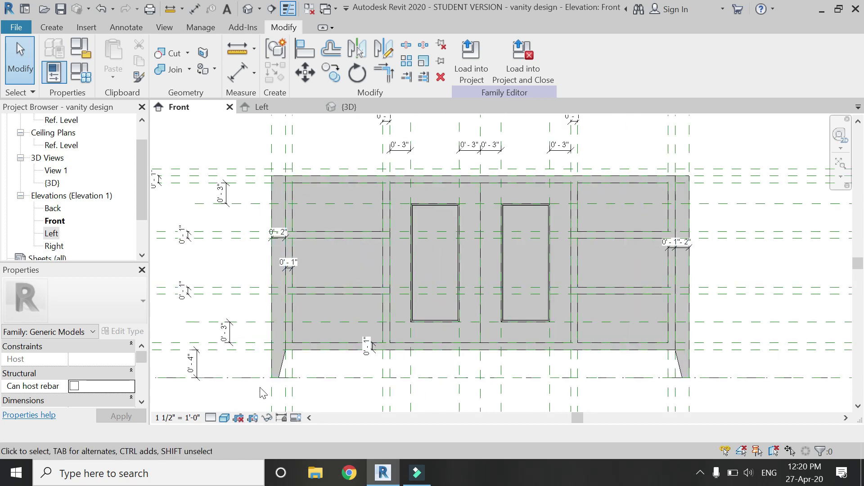
pyautogui.scroll(-2, 378, 284)
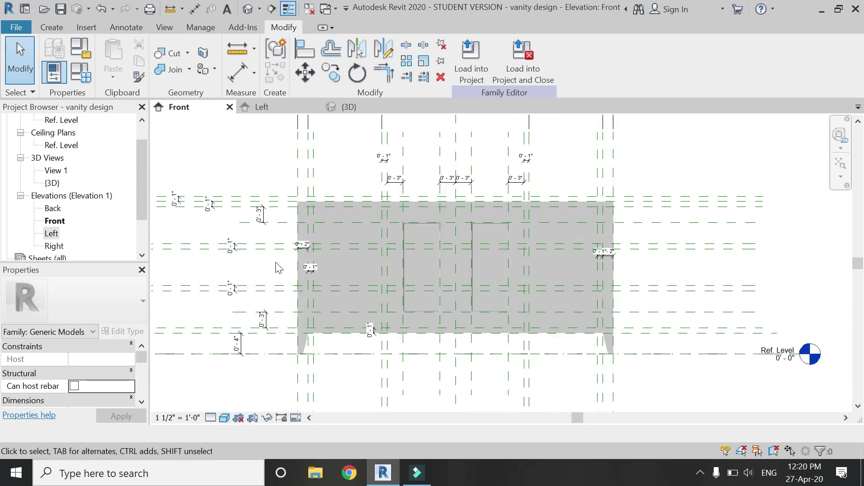
pyautogui.press('r')
pyautogui.press('p')
pyautogui.scroll(6, 316, 232)
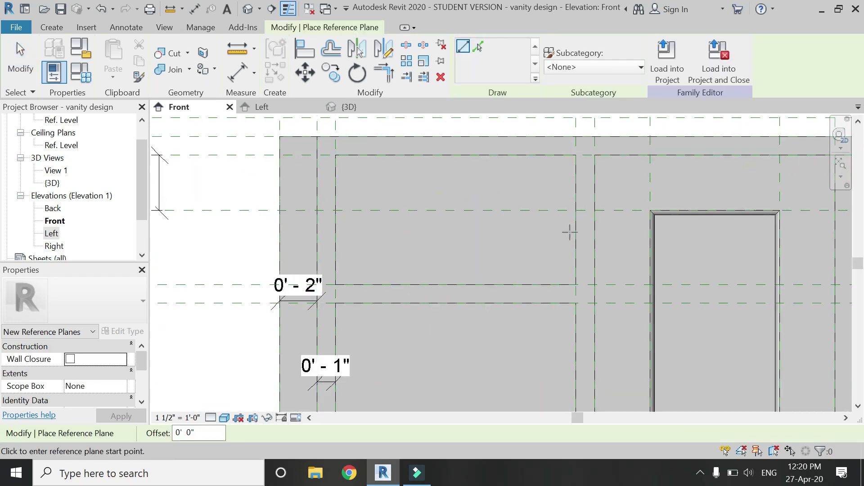
pyautogui.scroll(-5, 576, 222)
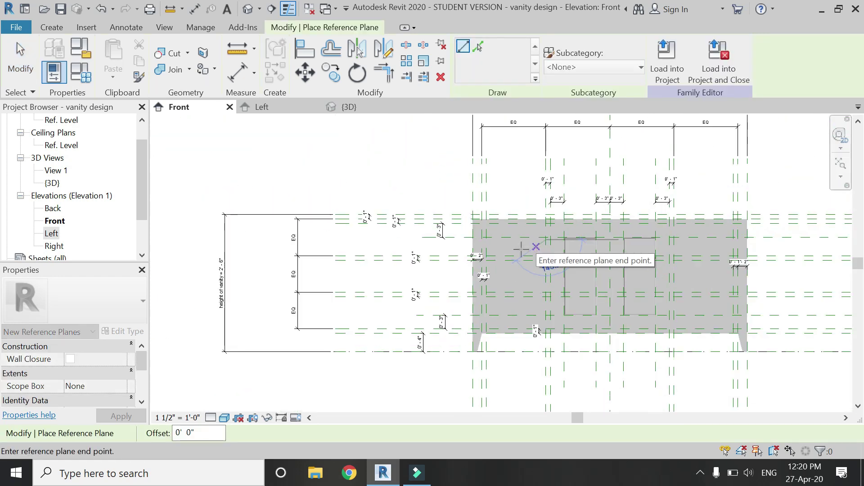
pyautogui.scroll(3, 541, 245)
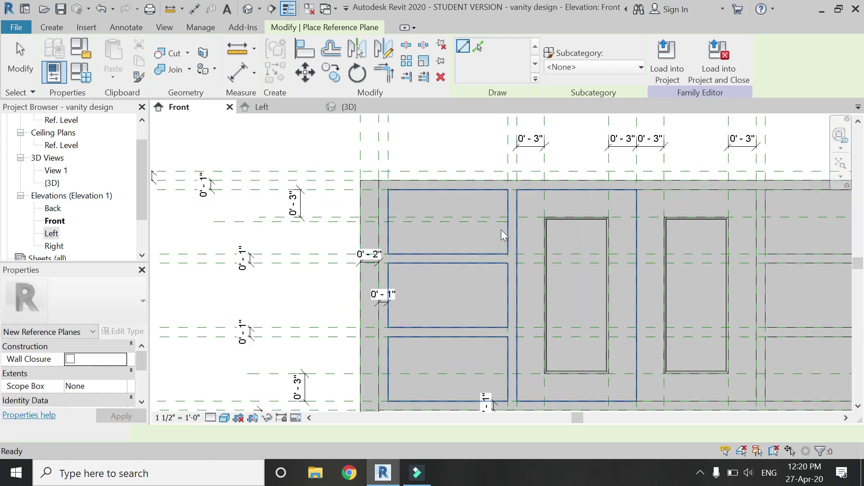
pyautogui.press('Escape')
pyautogui.click(500, 227)
pyautogui.scroll(-2, 281, 237)
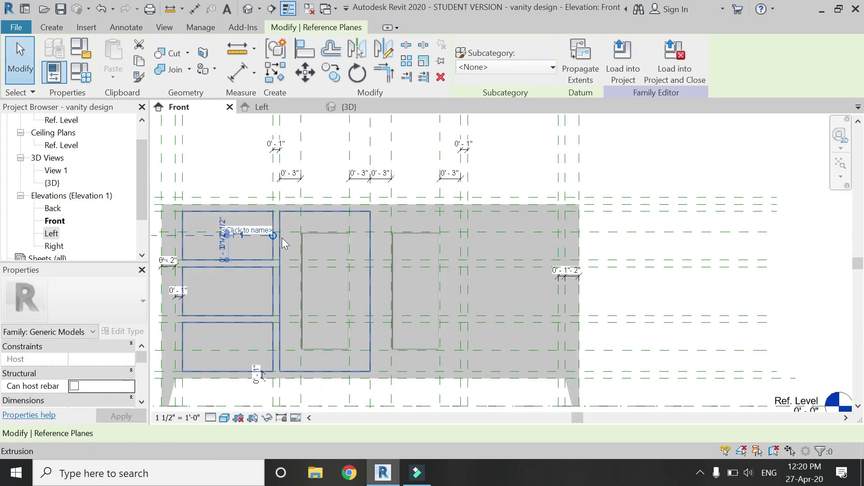
pyautogui.click(276, 237)
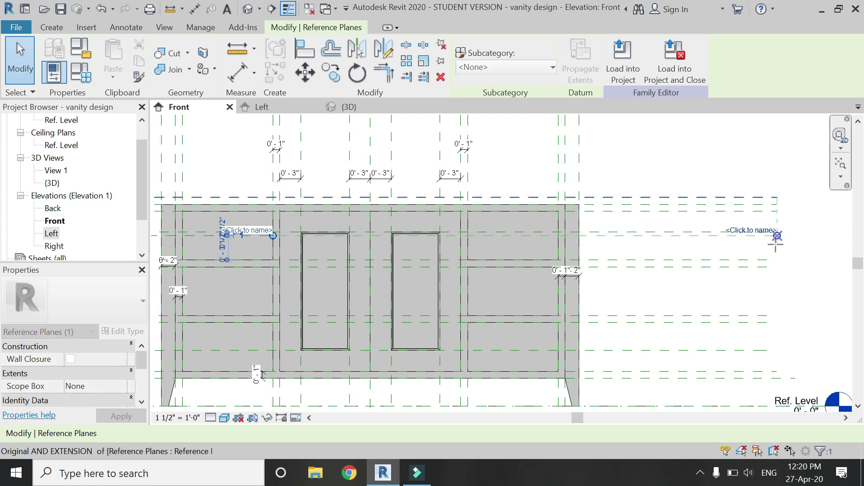
pyautogui.scroll(-3, 808, 245)
pyautogui.press('Escape')
pyautogui.scroll(2, 389, 240)
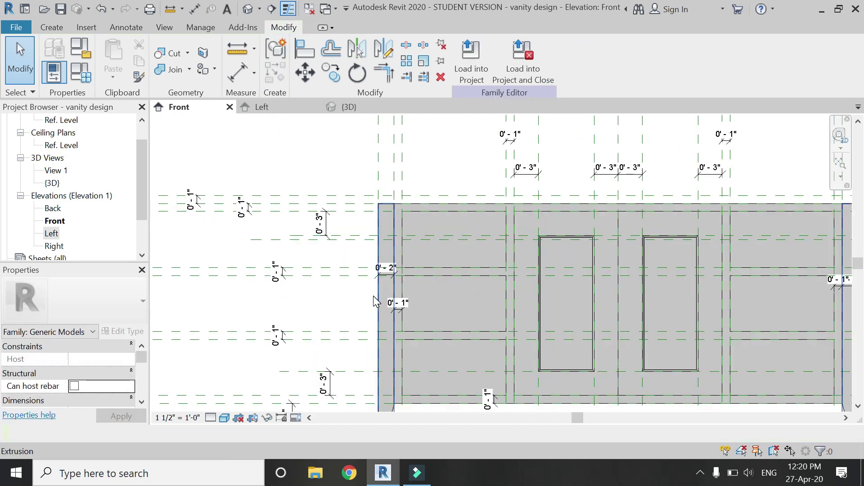
# - Draw a horizontal reference plane leftward from the edge midpoint
pyautogui.press('p')
pyautogui.scroll(3, 407, 303)
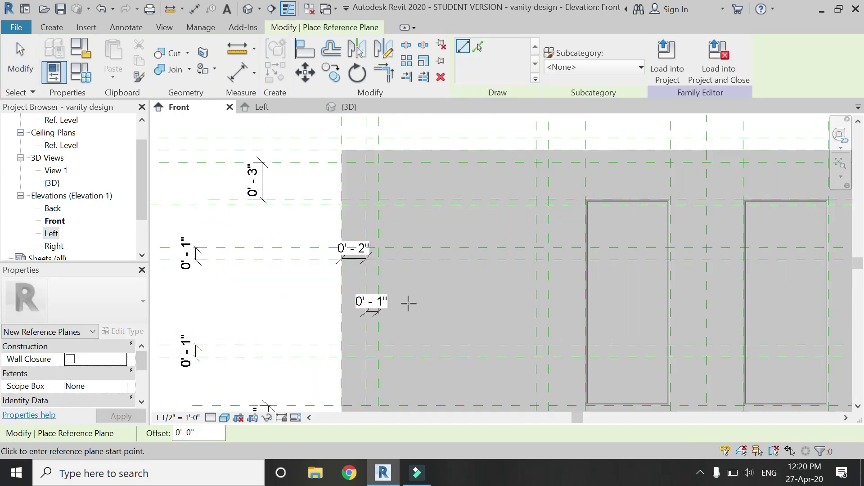
pyautogui.click(581, 303)
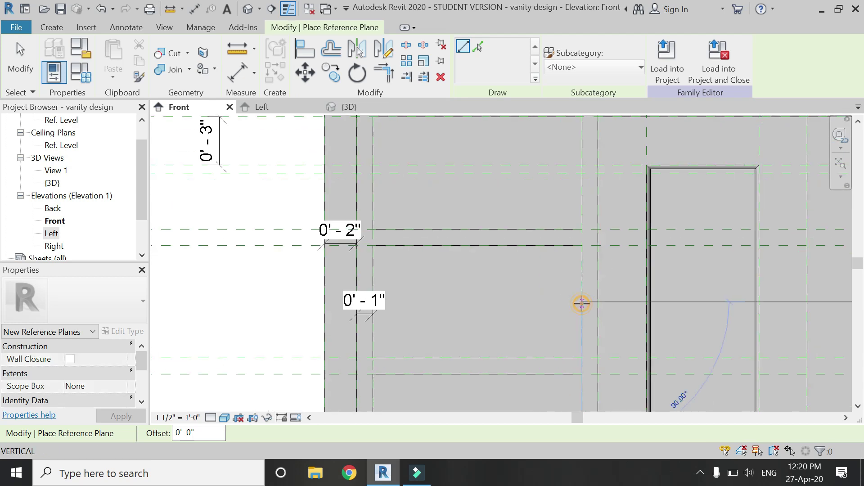
pyautogui.scroll(-2, 581, 303)
pyautogui.click(353, 302)
pyautogui.press('Escape')
pyautogui.click(537, 308)
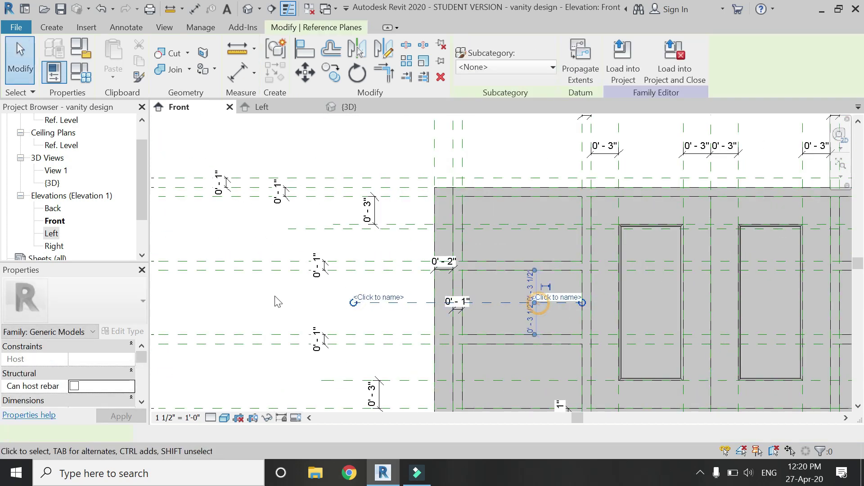
pyautogui.scroll(-2, 405, 297)
pyautogui.scroll(1, 400, 296)
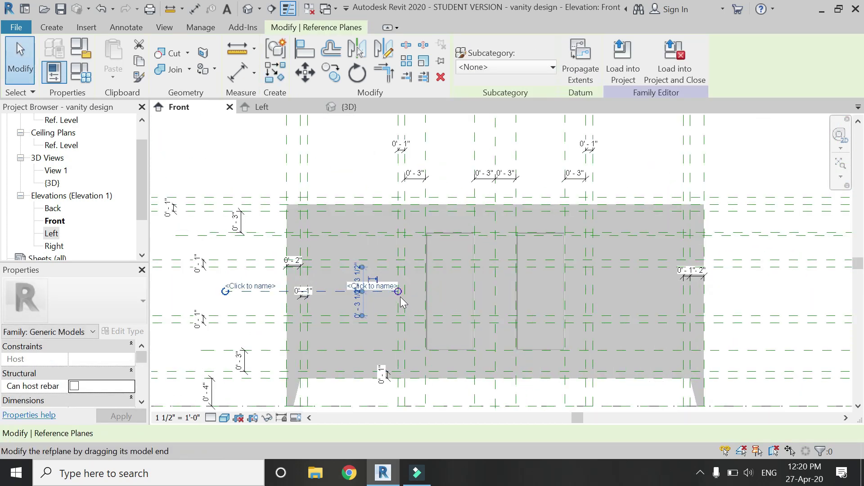
pyautogui.click(776, 309)
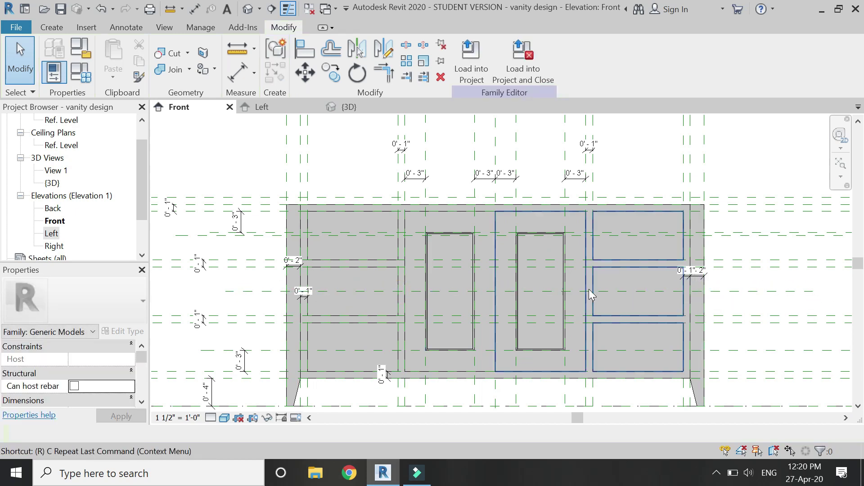
# - Draw another horizontal reference plane near the vanity's bottom
pyautogui.press('r')
pyautogui.press('p')
pyautogui.scroll(3, 403, 342)
pyautogui.scroll(-1, 403, 347)
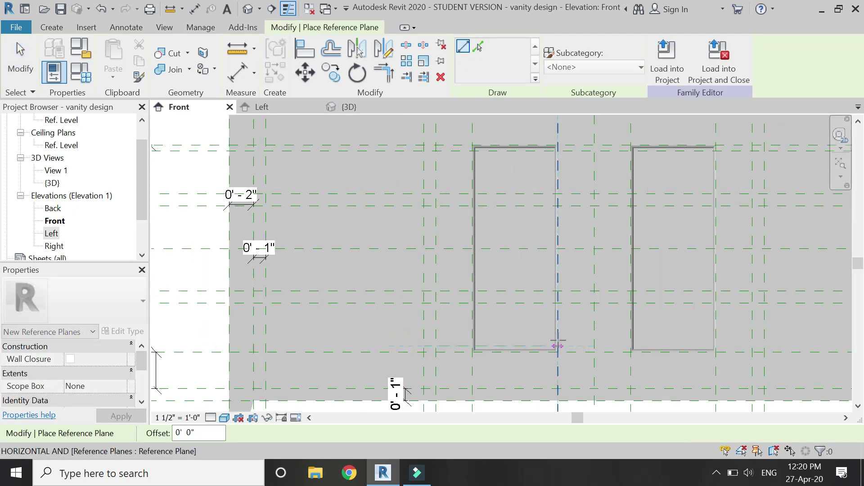
pyautogui.scroll(-2, 557, 342)
pyautogui.click(296, 344)
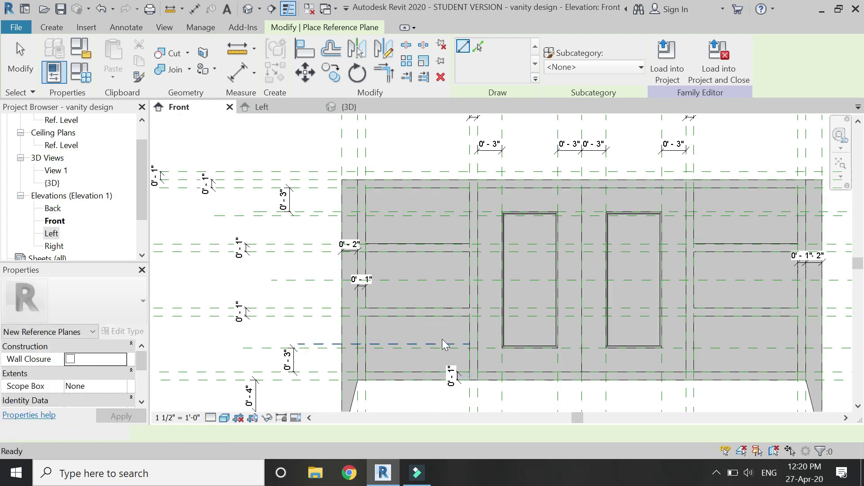
pyautogui.click(442, 344)
pyautogui.press('Escape')
pyautogui.scroll(-2, 405, 333)
pyautogui.scroll(4, 373, 330)
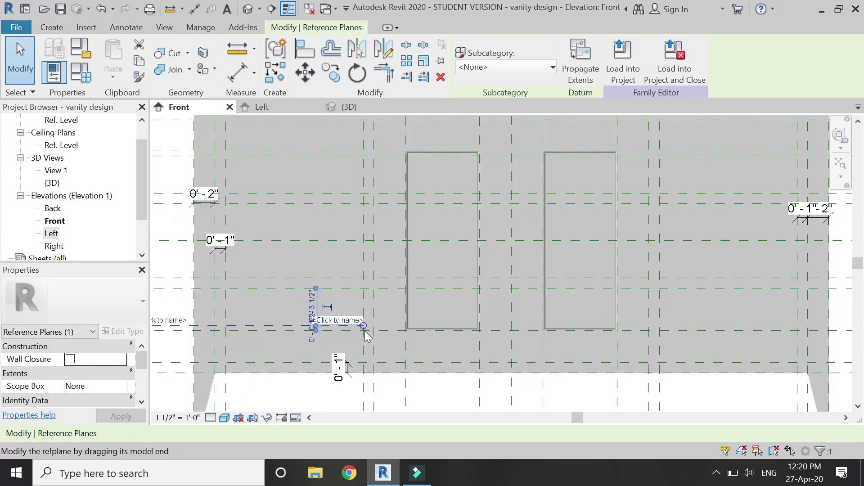
# - Extend that horizontal reference plane's right end further right
pyautogui.moveTo(861, 340); pyautogui.dragTo(831, 320)
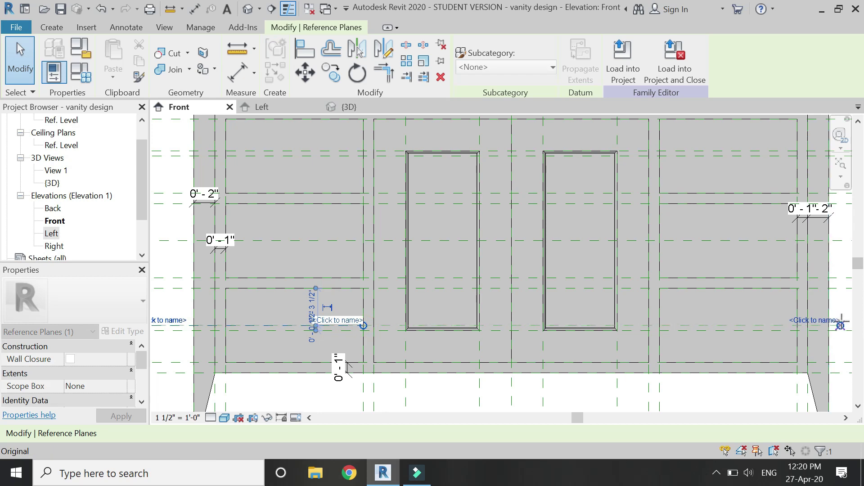
pyautogui.scroll(-2, 469, 319)
pyautogui.press('Escape')
pyautogui.scroll(2, 637, 318)
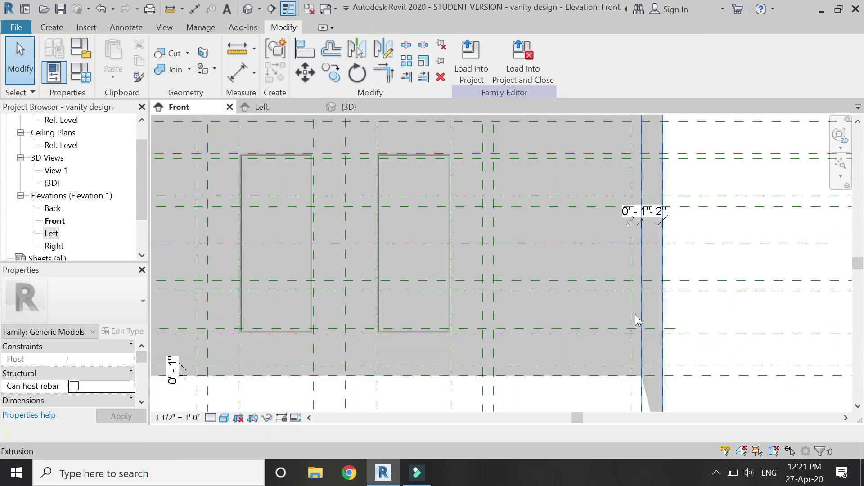
pyautogui.click(669, 329)
pyautogui.click(674, 329)
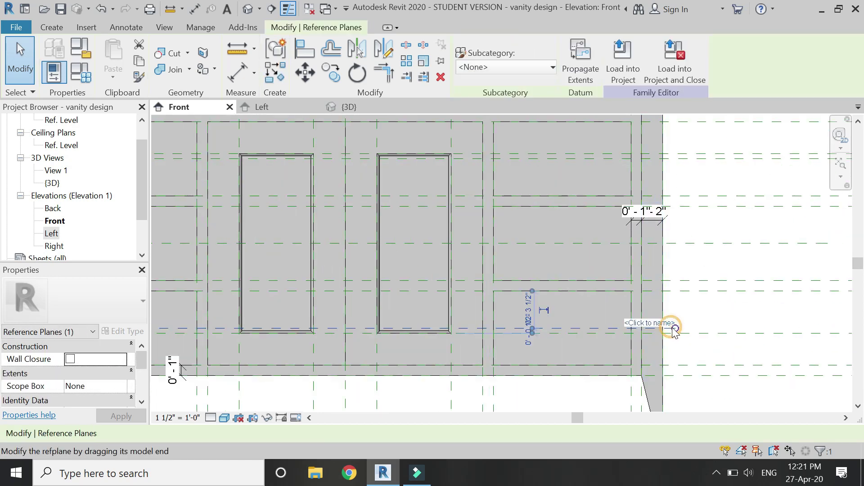
pyautogui.click(789, 326)
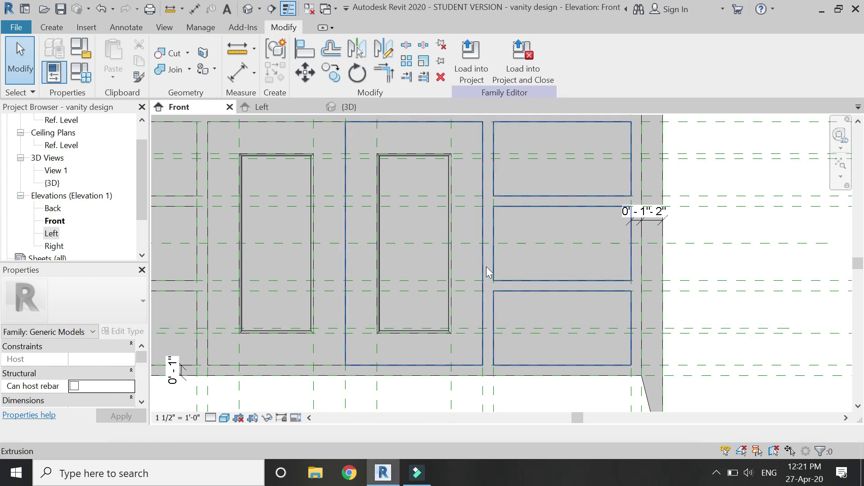
pyautogui.scroll(-3, 677, 358)
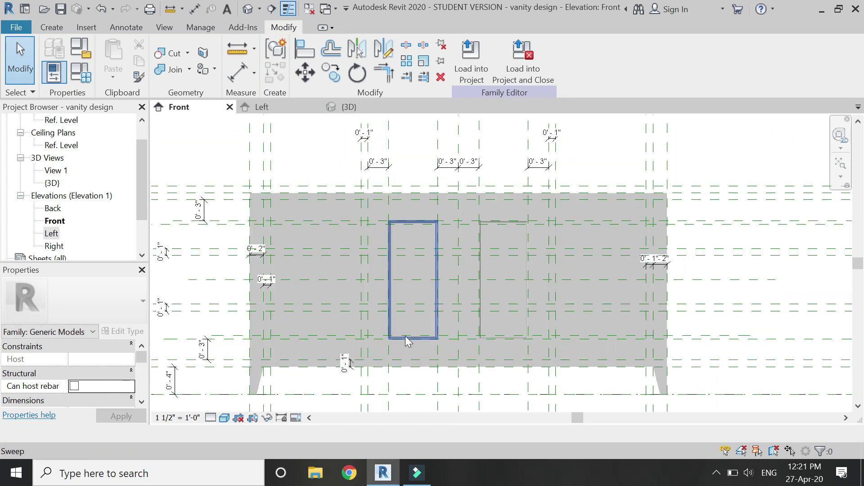
# - Draw a vertical reference plane on the vanity's left, from top edge to bottom
pyautogui.press('r')
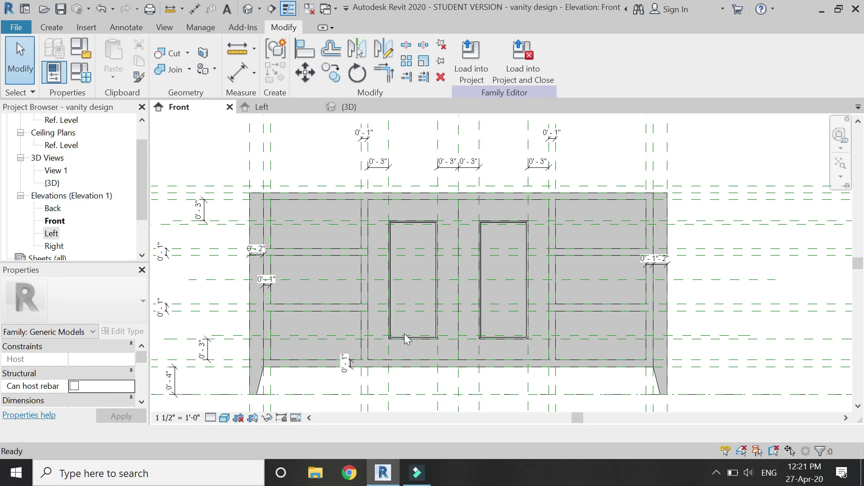
pyautogui.press('p')
pyautogui.scroll(2, 311, 191)
pyautogui.click(317, 197)
pyautogui.scroll(-3, 316, 196)
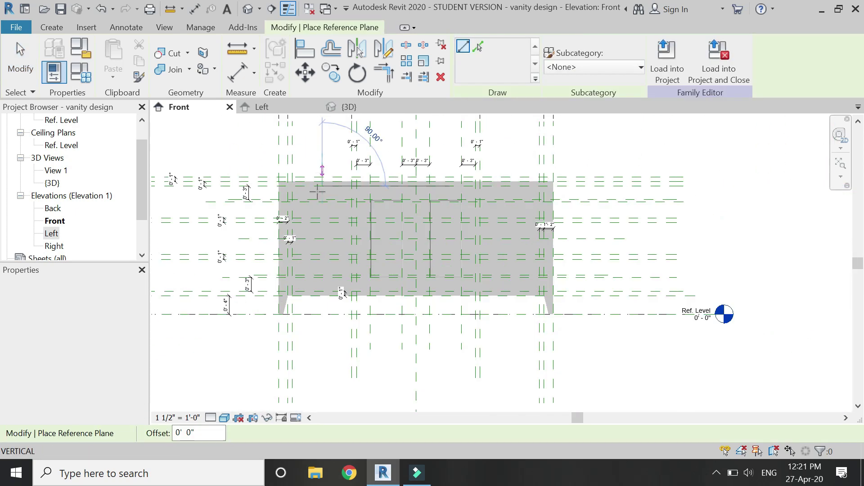
pyautogui.click(321, 350)
pyautogui.scroll(2, 507, 196)
# - Draw a vertical reference plane on the vanity's right side and extend it downward
pyautogui.click(510, 231)
pyautogui.click(509, 137)
pyautogui.press('Escape')
pyautogui.press('Escape')
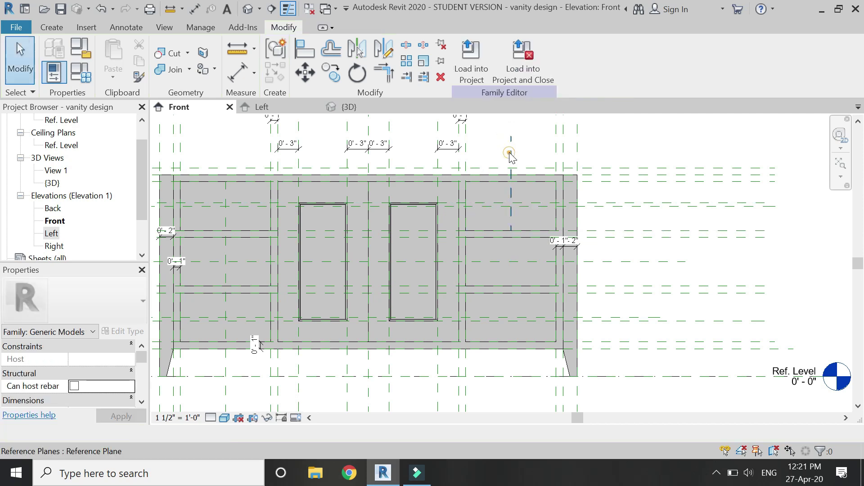
pyautogui.click(512, 211)
pyautogui.scroll(-1, 512, 212)
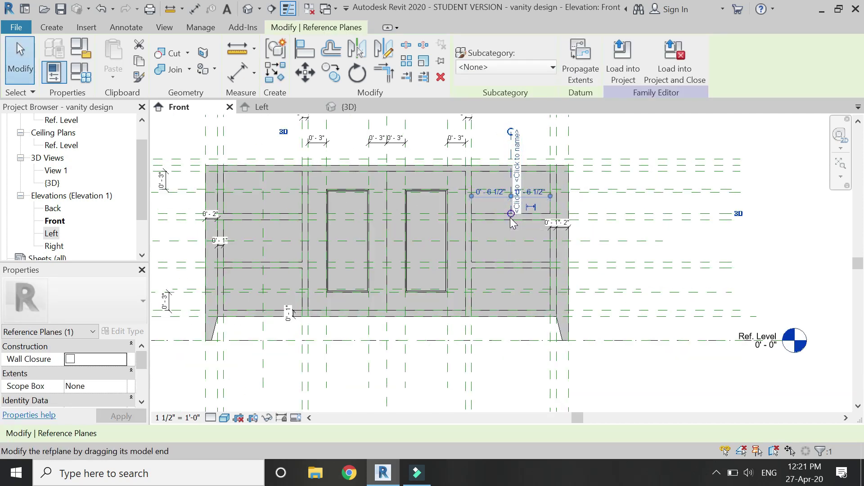
pyautogui.scroll(1, 512, 214)
pyautogui.moveTo(511, 213); pyautogui.dragTo(517, 371)
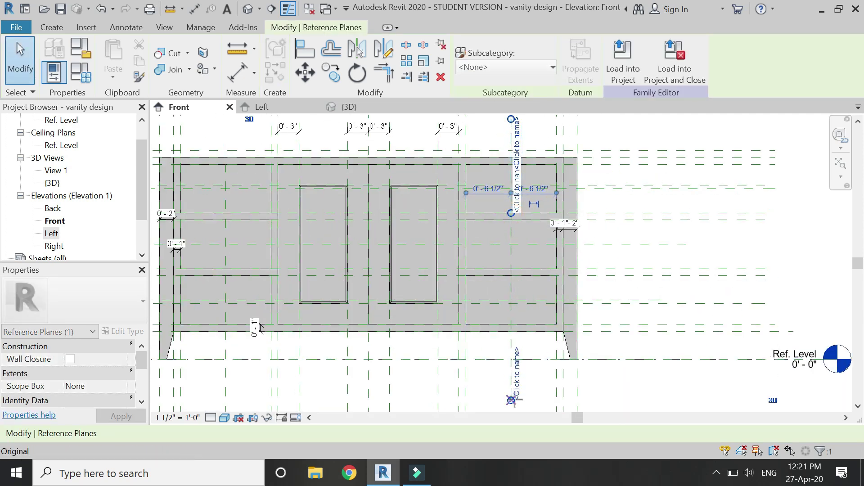
pyautogui.click(643, 262)
pyautogui.scroll(-1, 643, 263)
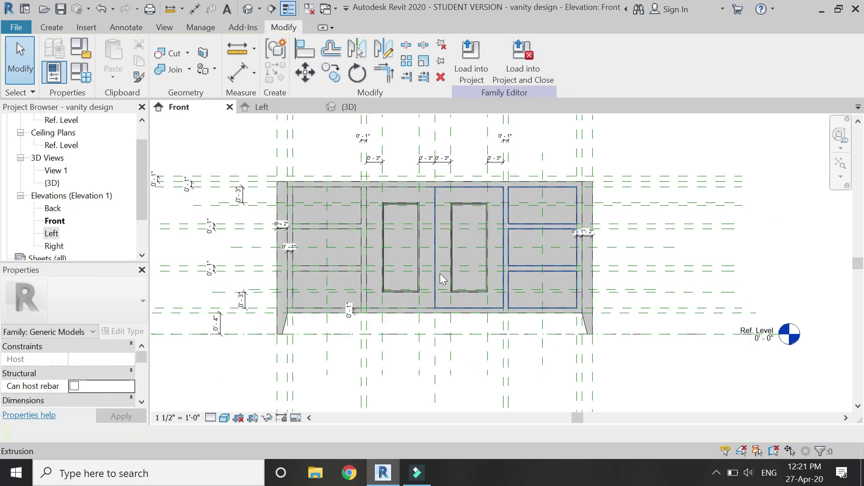
# - Draw a vertical reference plane midway between the two door panels
pyautogui.press('r')
pyautogui.press('p')
pyautogui.scroll(3, 425, 212)
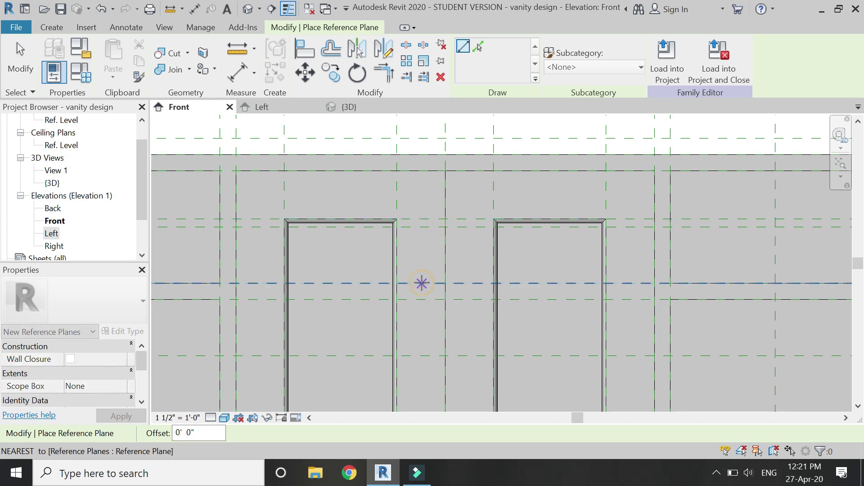
pyautogui.scroll(-3, 420, 189)
pyautogui.press('Escape')
pyautogui.press('r')
pyautogui.press('p')
pyautogui.scroll(3, 418, 313)
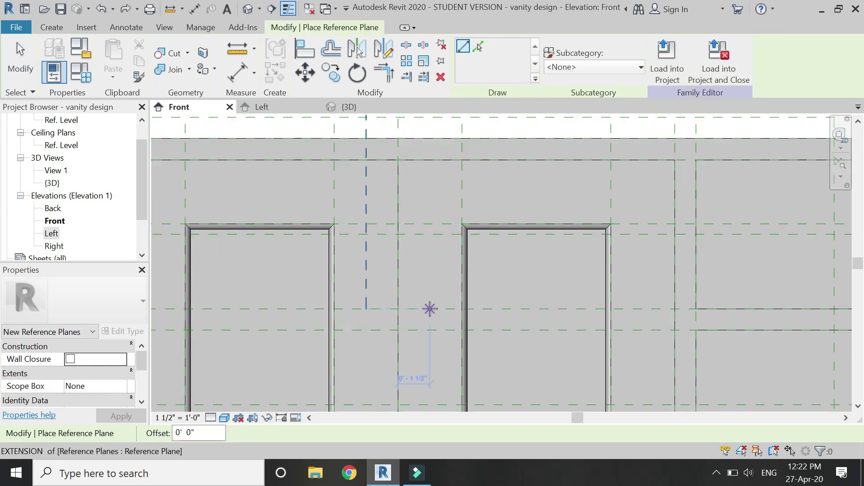
pyautogui.scroll(-2, 438, 165)
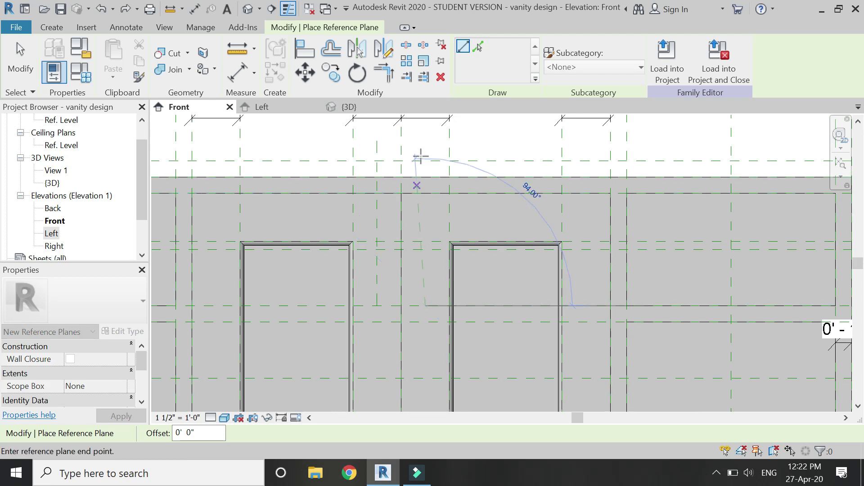
pyautogui.click(424, 143)
pyautogui.press('Escape')
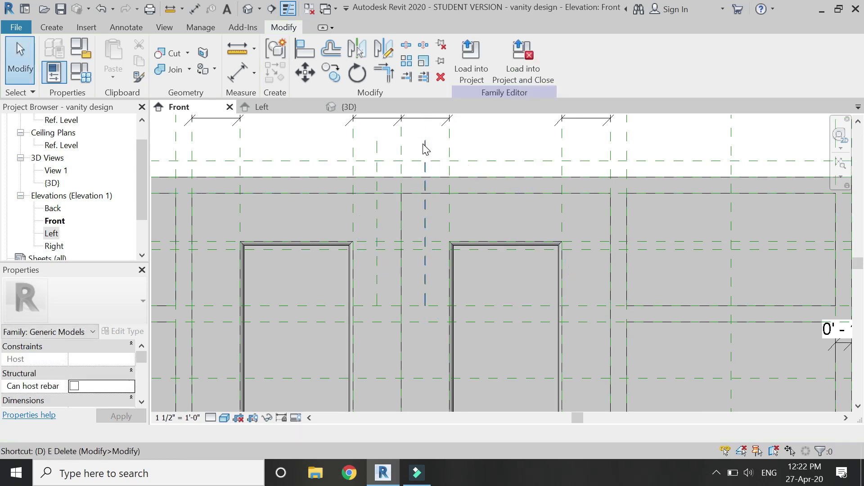
pyautogui.press('d')
pyautogui.press('i')
pyautogui.scroll(3, 366, 144)
# - Dimension three reference planes above the doors with Aligned Dimension and toggle the string to EQ
pyautogui.click(341, 200)
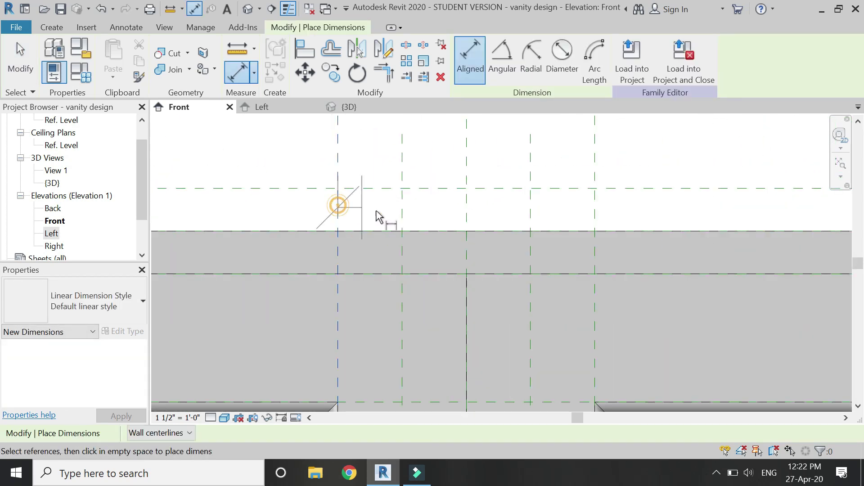
pyautogui.click(402, 215)
pyautogui.click(466, 219)
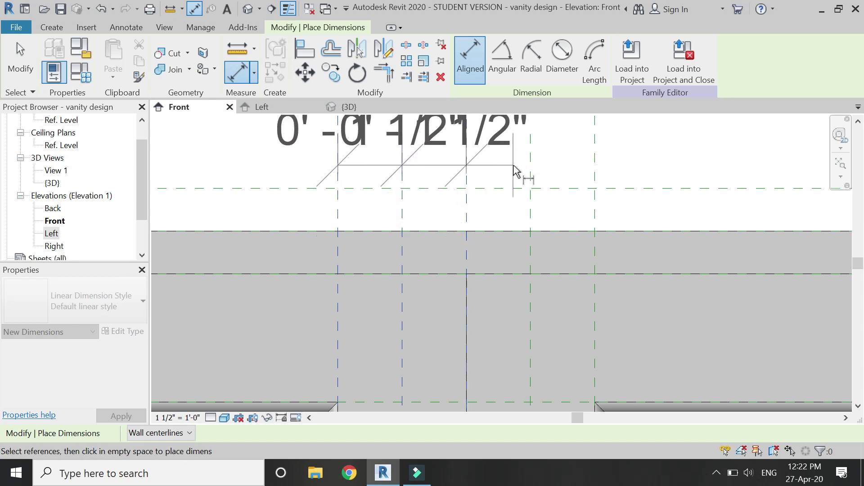
pyautogui.click(507, 154)
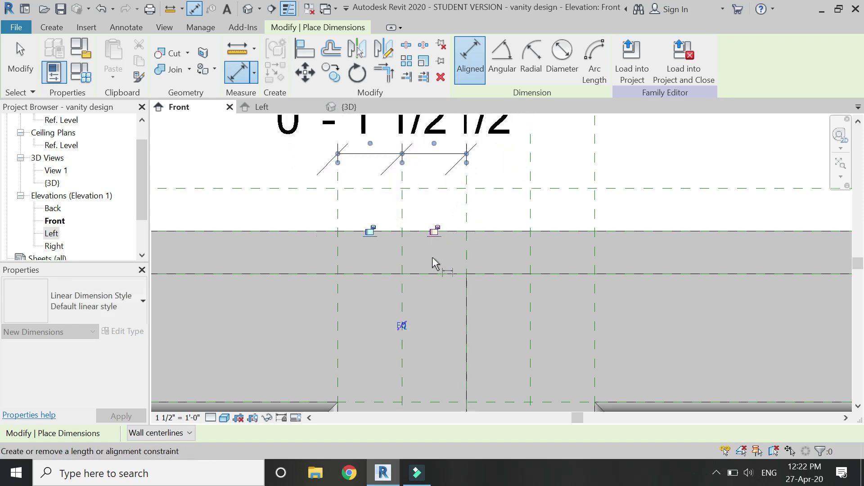
pyautogui.click(402, 333)
pyautogui.scroll(2, 444, 235)
# - Add a second three-plane dimension string and set its segments equal
pyautogui.click(387, 266)
pyautogui.click(460, 269)
pyautogui.click(535, 277)
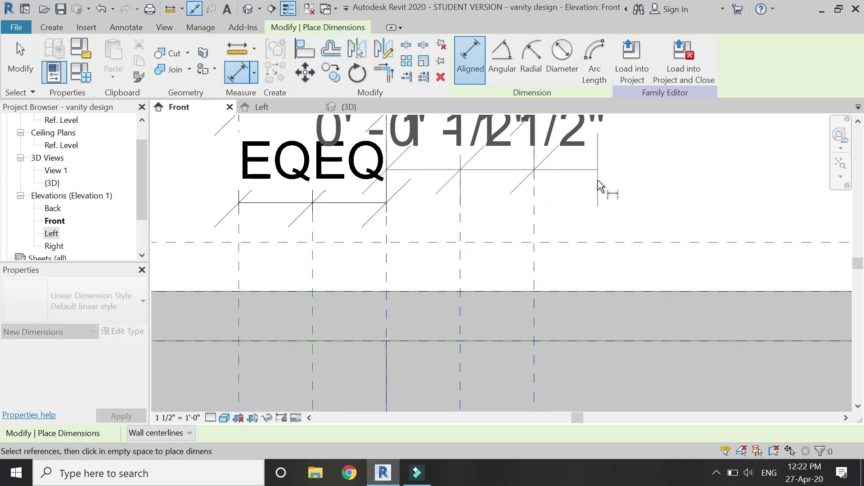
pyautogui.click(598, 207)
pyautogui.click(460, 399)
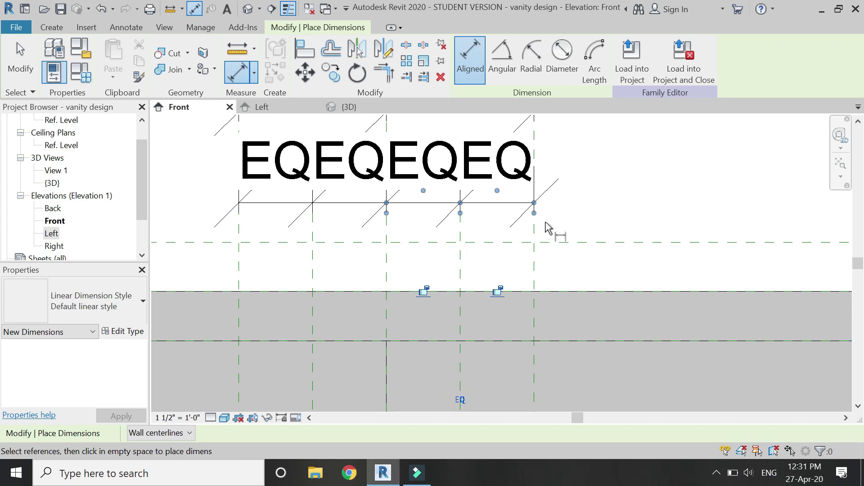
pyautogui.scroll(-2, 546, 228)
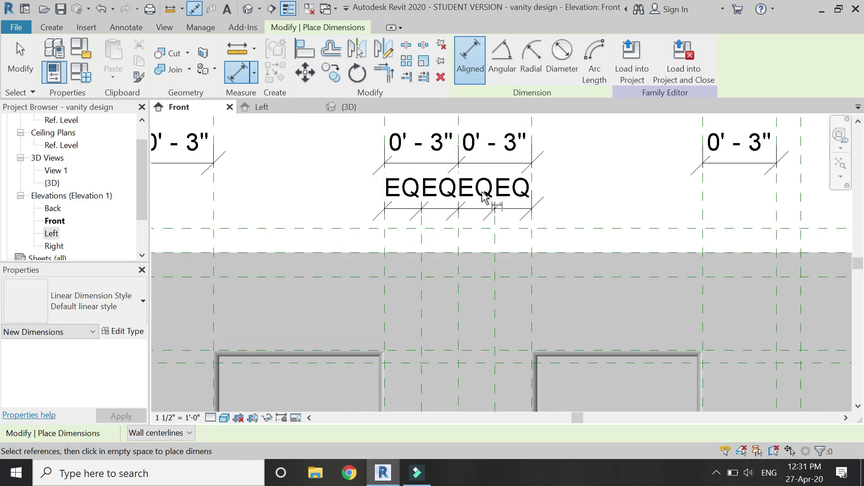
pyautogui.scroll(-2, 484, 197)
pyautogui.scroll(-2, 708, 247)
pyautogui.scroll(4, 302, 270)
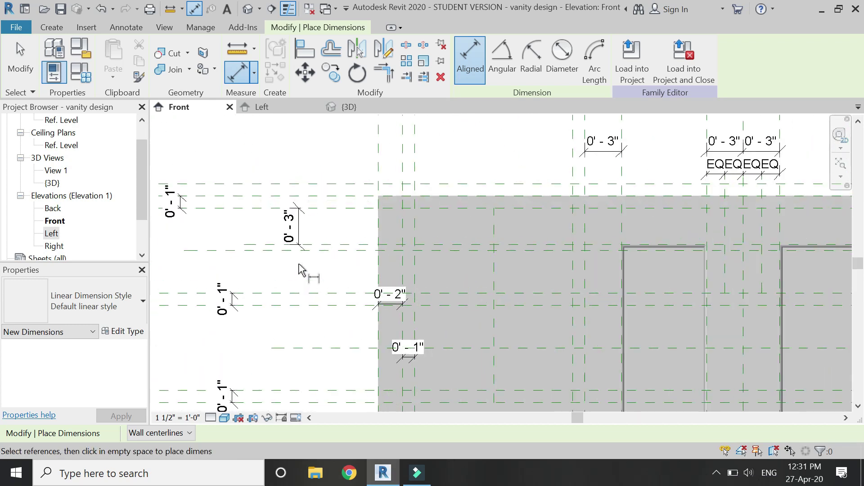
pyautogui.scroll(3, 310, 271)
# - Add vertical EQ dimensions beside the drawers with two equal 3 1/2" segments
pyautogui.click(350, 161)
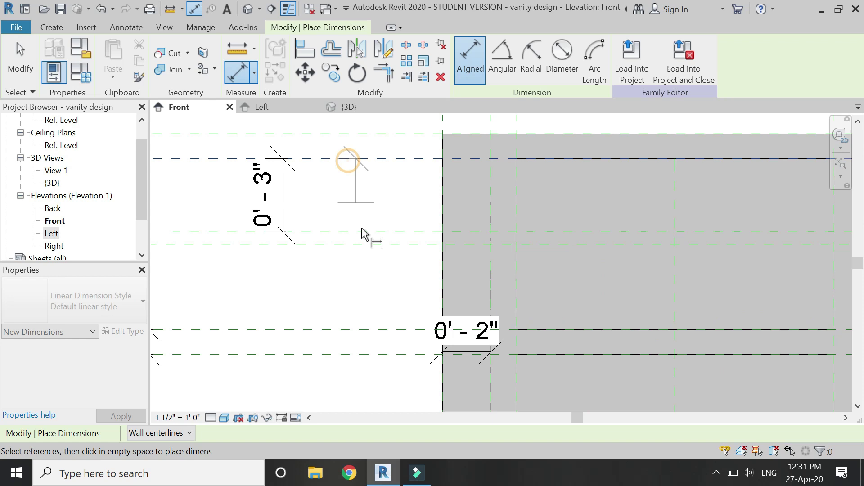
pyautogui.click(377, 246)
pyautogui.click(374, 330)
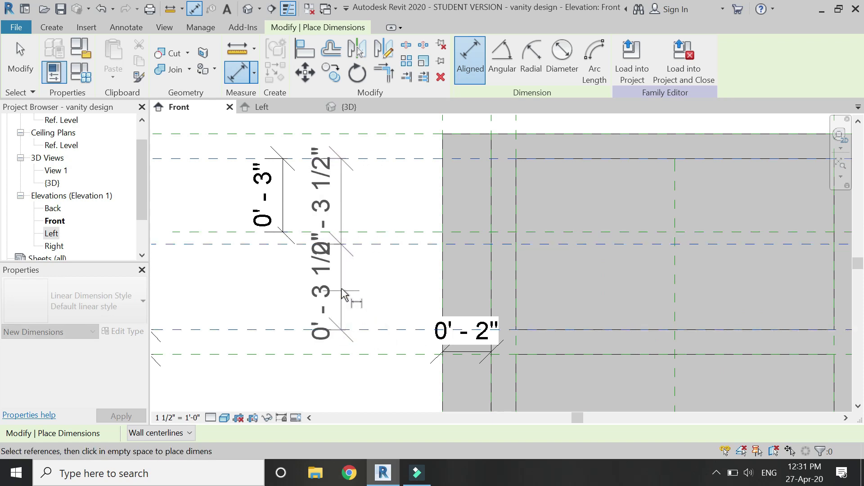
pyautogui.click(342, 290)
pyautogui.click(436, 246)
pyautogui.scroll(-3, 396, 234)
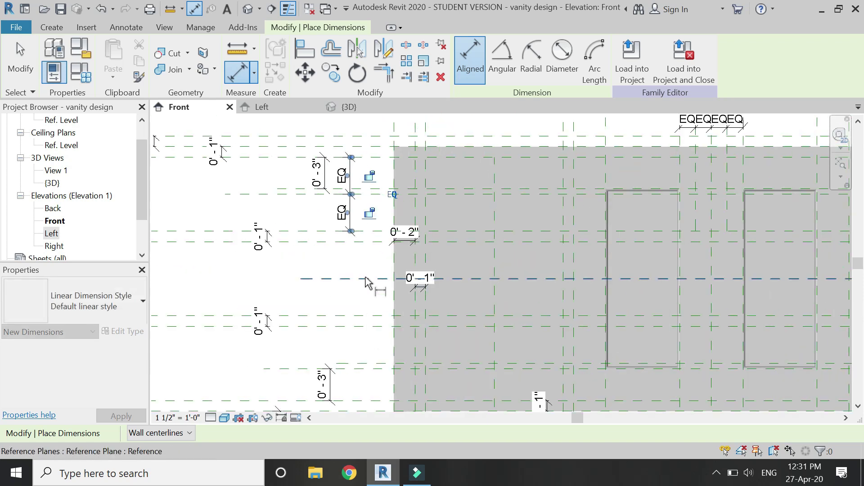
pyautogui.scroll(3, 353, 239)
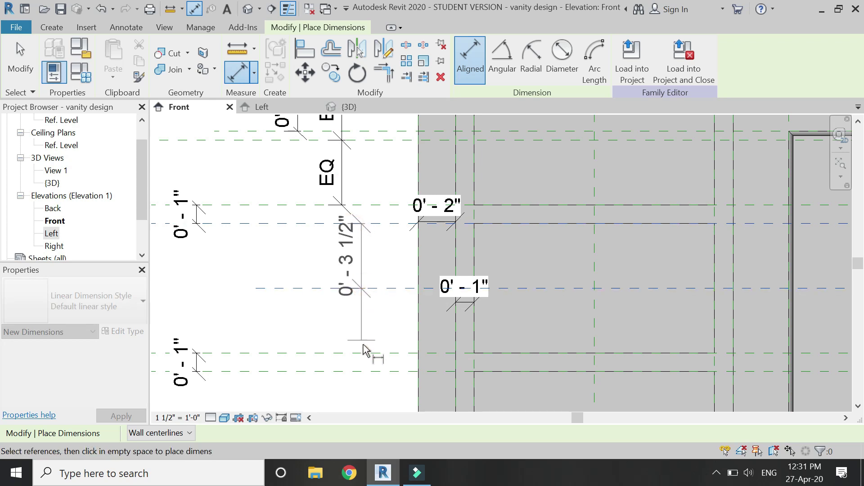
pyautogui.click(283, 329)
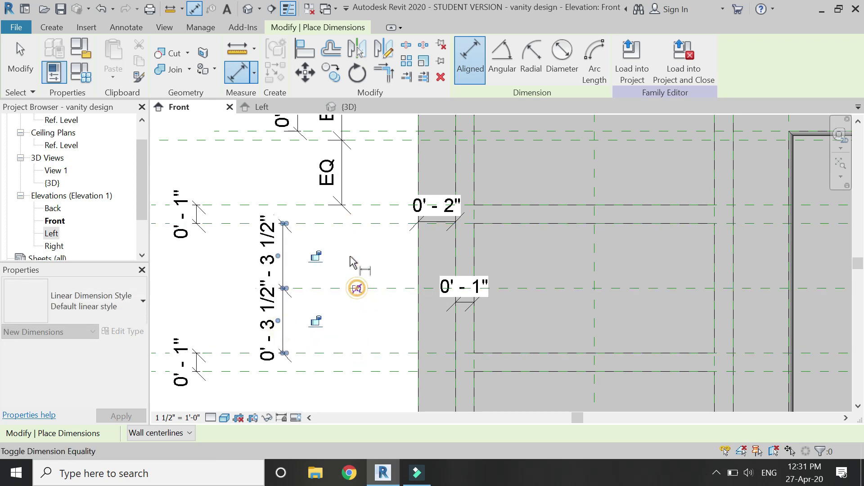
pyautogui.click(356, 288)
pyautogui.scroll(-3, 346, 201)
pyautogui.scroll(3, 344, 292)
# - Place the lower vertical dimension string across three drawer reference planes and finish dimensioning
pyautogui.click(332, 221)
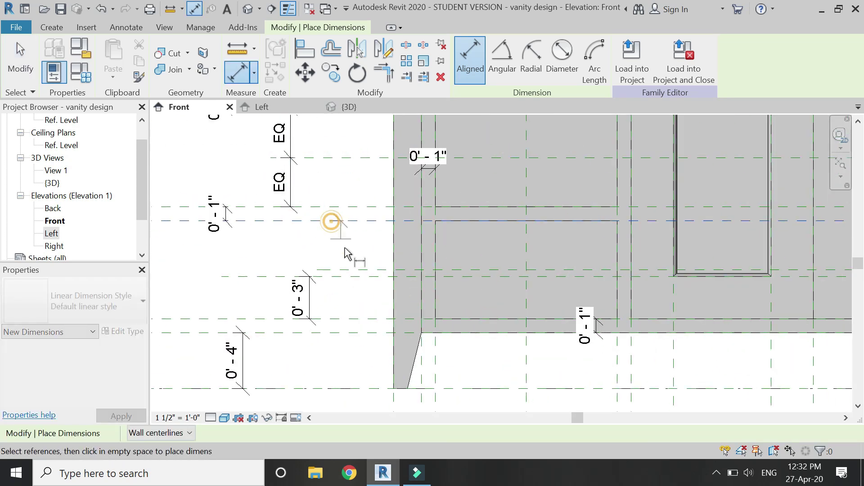
pyautogui.click(357, 269)
pyautogui.click(357, 319)
pyautogui.click(244, 299)
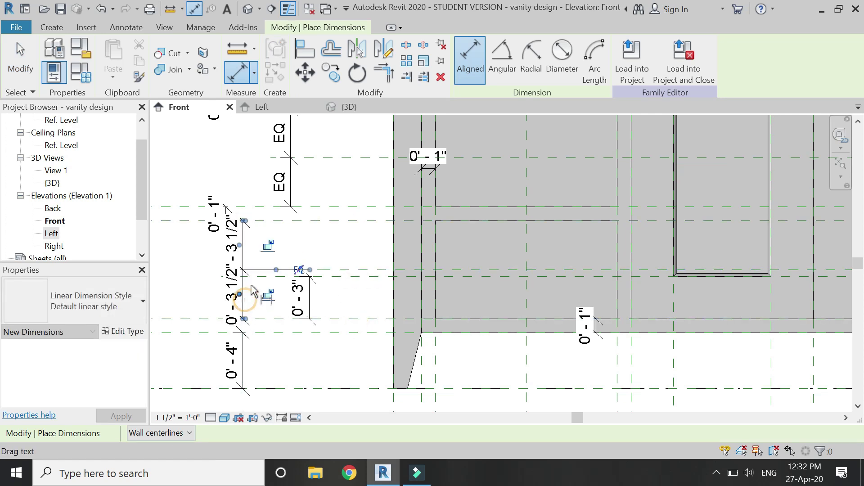
pyautogui.press('Escape')
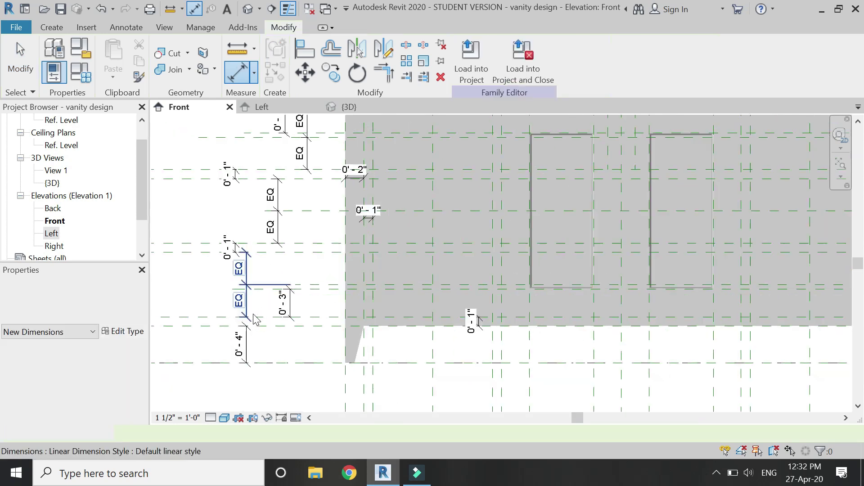
pyautogui.scroll(-3, 273, 290)
pyautogui.scroll(1, 495, 252)
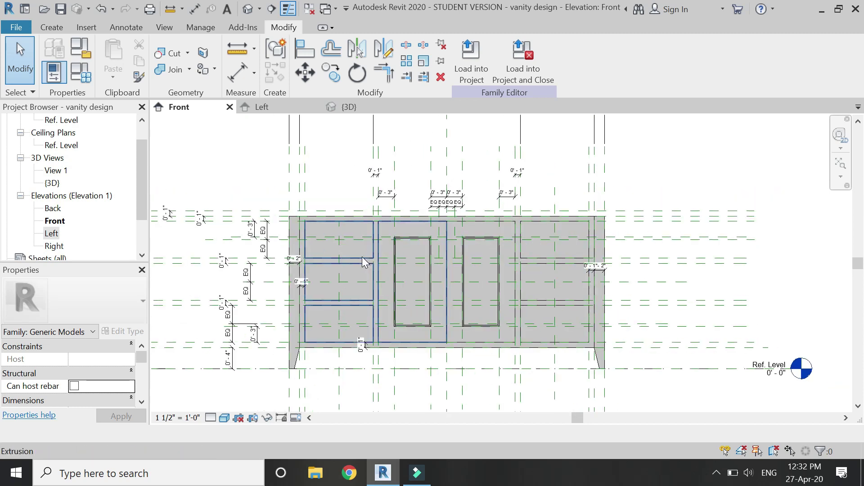
# - Open the Ref. Level floor plan
pyautogui.click(62, 30)
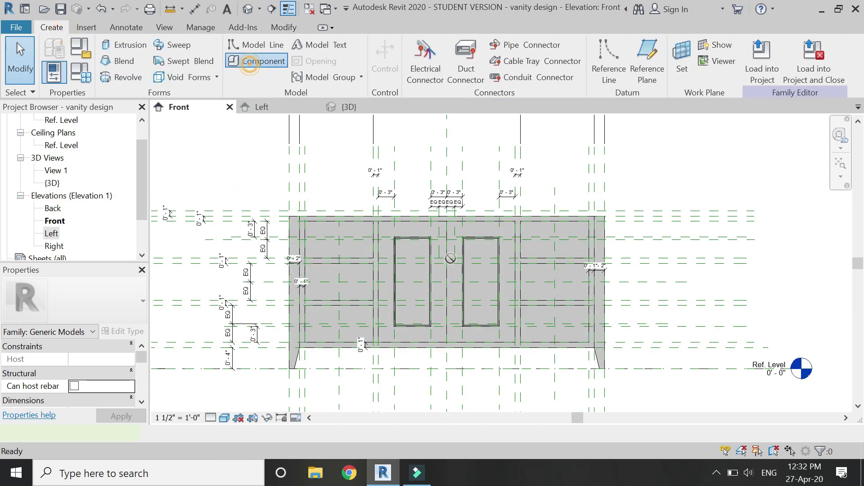
pyautogui.press('Escape')
pyautogui.scroll(2, 76, 173)
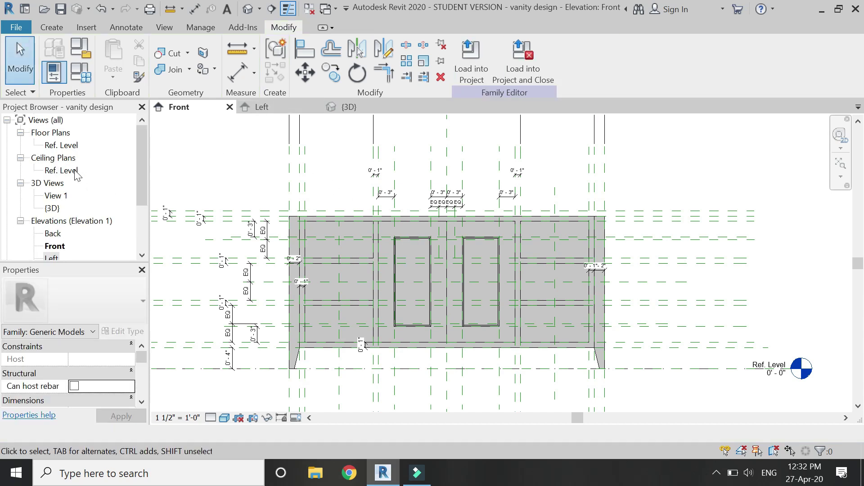
pyautogui.doubleClick(62, 145)
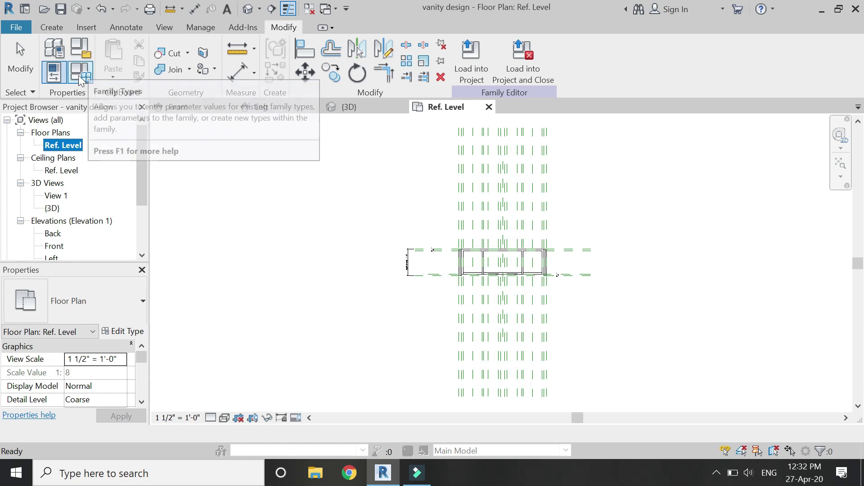
# - Place Lamont knob components along the vanity's front edge
pyautogui.click(52, 27)
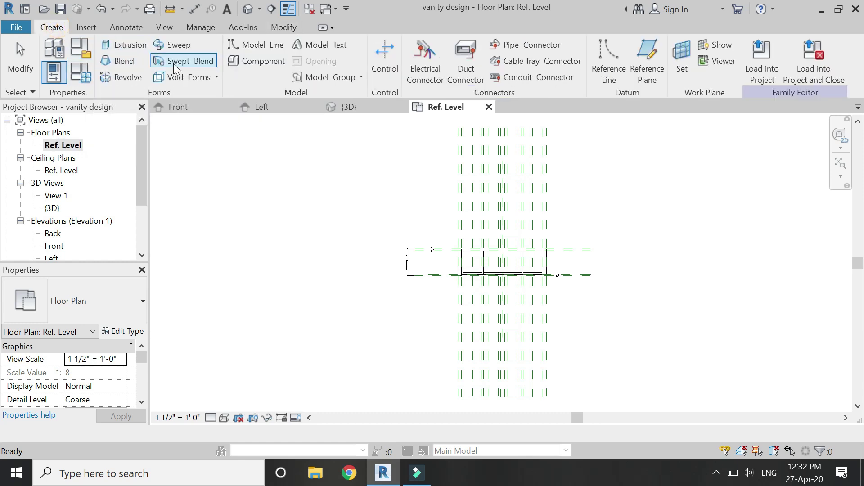
pyautogui.click(253, 63)
pyautogui.scroll(6, 481, 279)
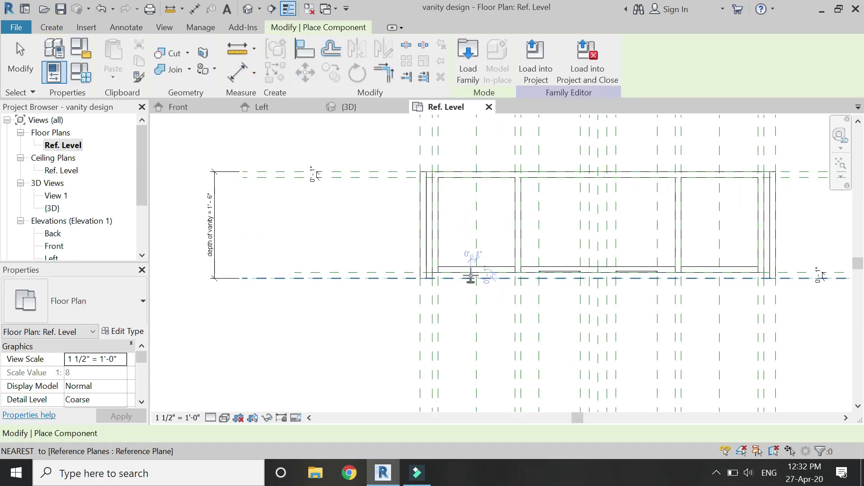
pyautogui.scroll(3, 482, 279)
pyautogui.click(492, 245)
pyautogui.scroll(-4, 361, 277)
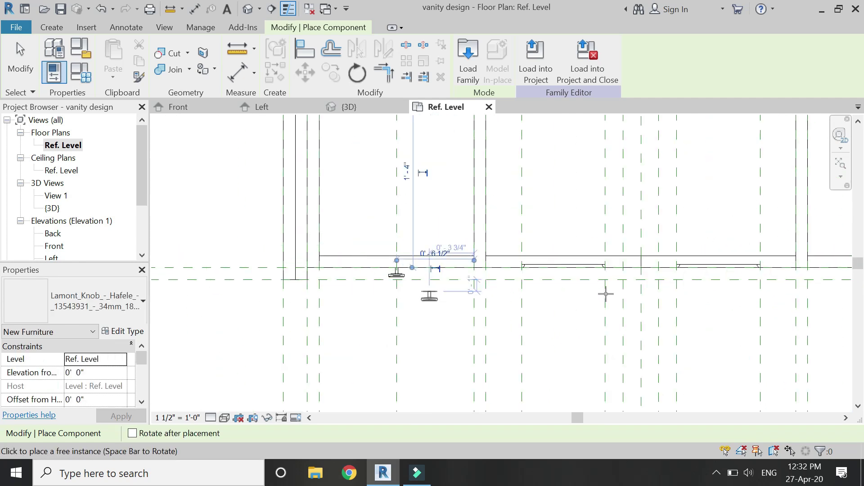
pyautogui.scroll(3, 639, 276)
pyautogui.click(598, 261)
pyautogui.scroll(-3, 418, 274)
pyautogui.scroll(3, 529, 265)
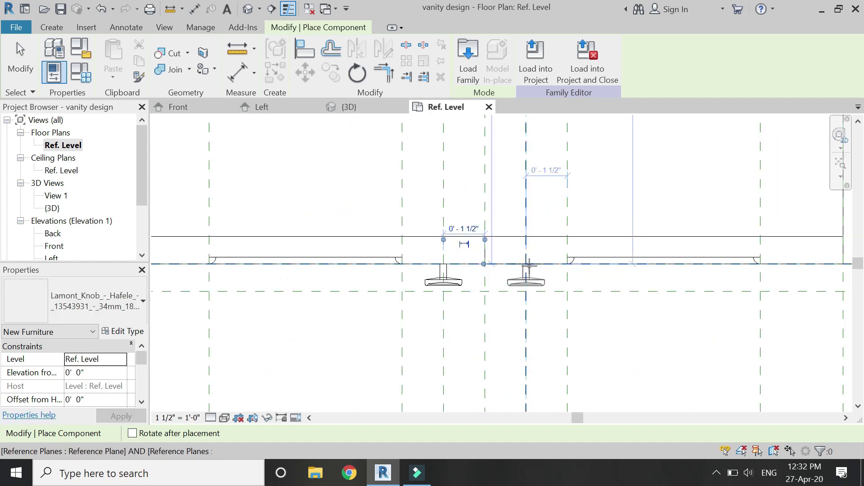
pyautogui.scroll(-2, 360, 277)
pyautogui.scroll(2, 639, 270)
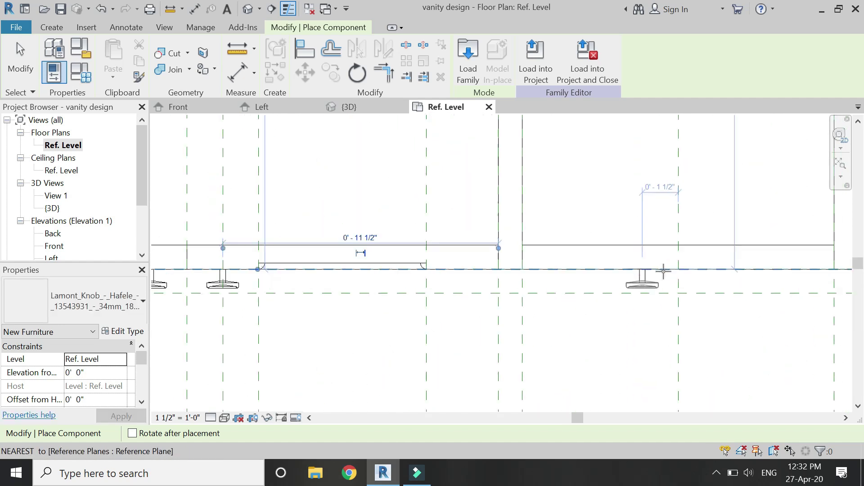
pyautogui.click(676, 267)
pyautogui.press('Escape')
pyautogui.press('Escape')
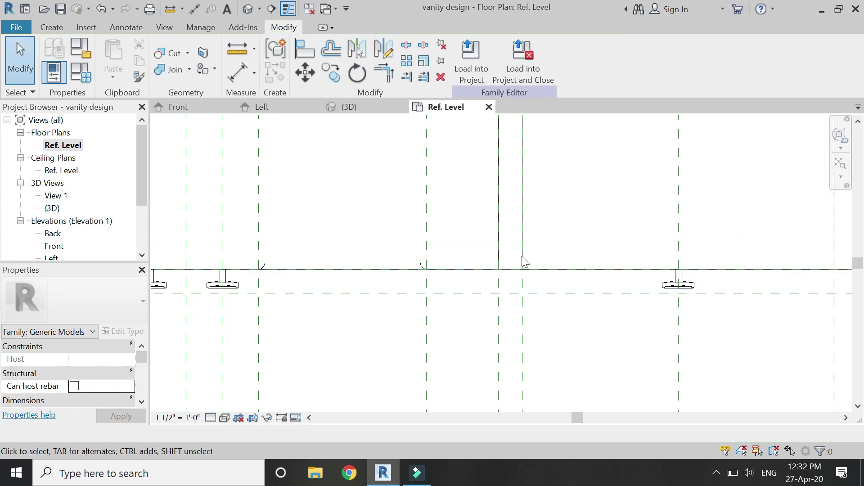
# - In the Front elevation, align the first knob to the horizontal knob reference plane
pyautogui.click(192, 107)
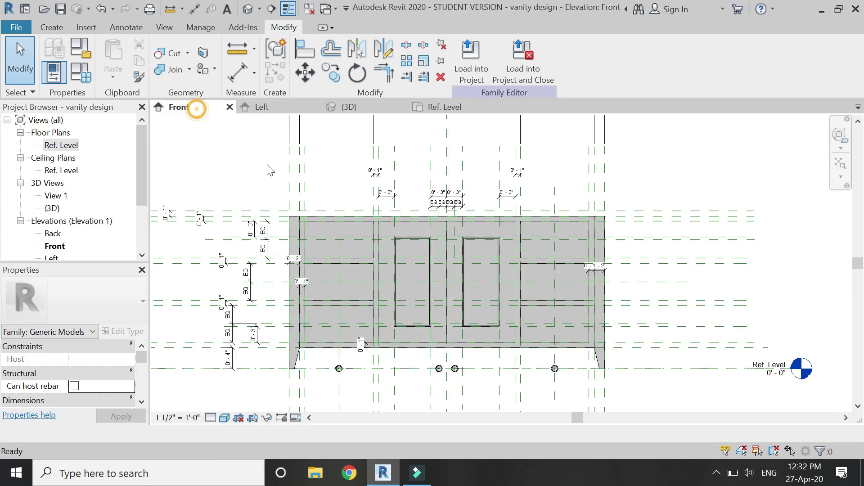
pyautogui.scroll(3, 338, 369)
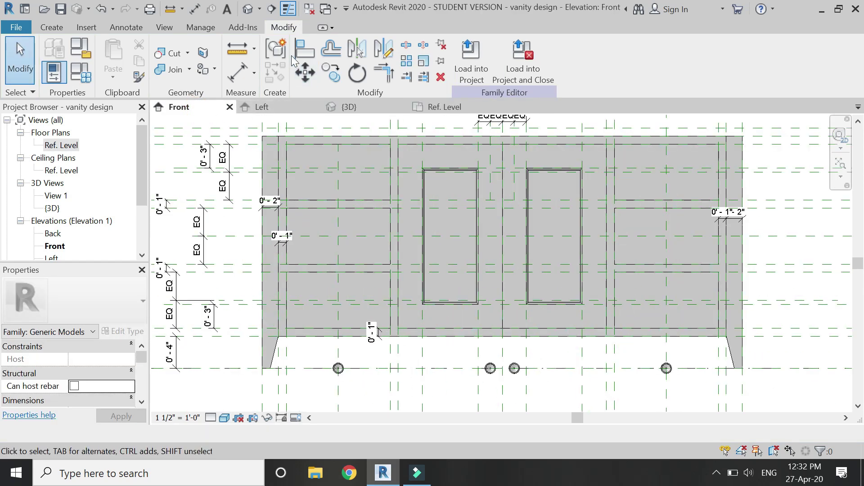
pyautogui.click(299, 52)
pyautogui.scroll(3, 386, 160)
pyautogui.scroll(-2, 428, 169)
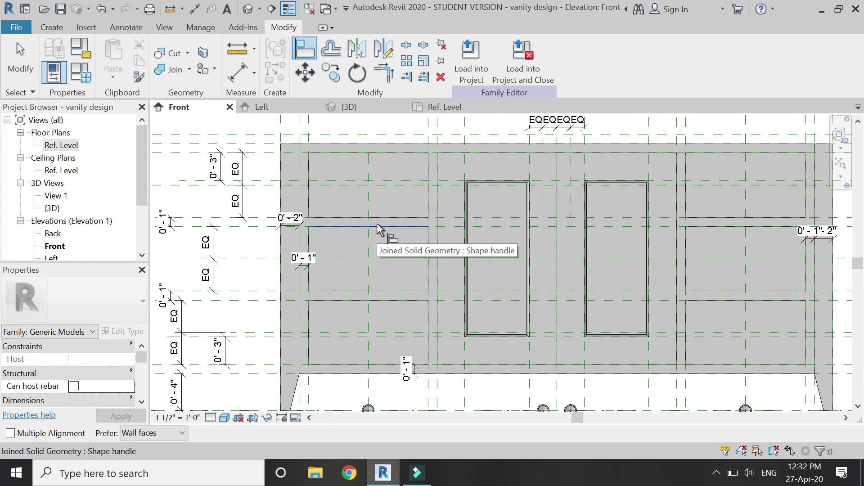
pyautogui.scroll(1, 352, 202)
pyautogui.scroll(1, 356, 196)
pyautogui.click(370, 167)
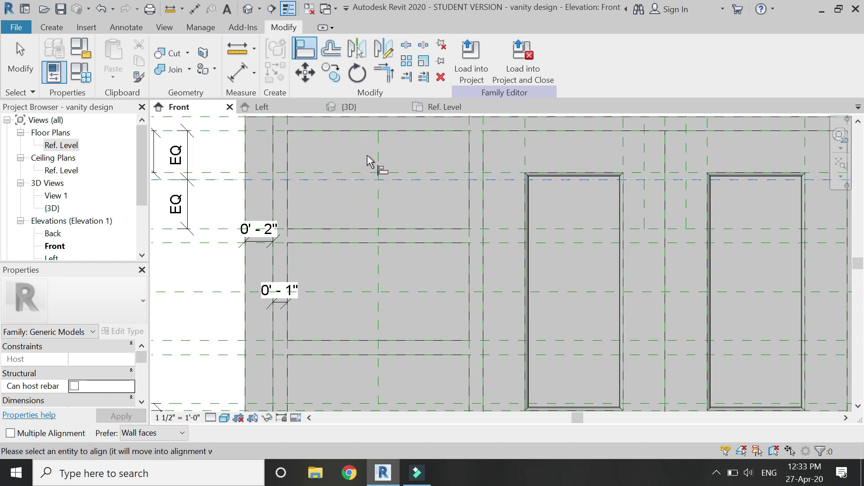
pyautogui.scroll(-4, 374, 306)
pyautogui.scroll(4, 373, 311)
pyautogui.scroll(1, 374, 310)
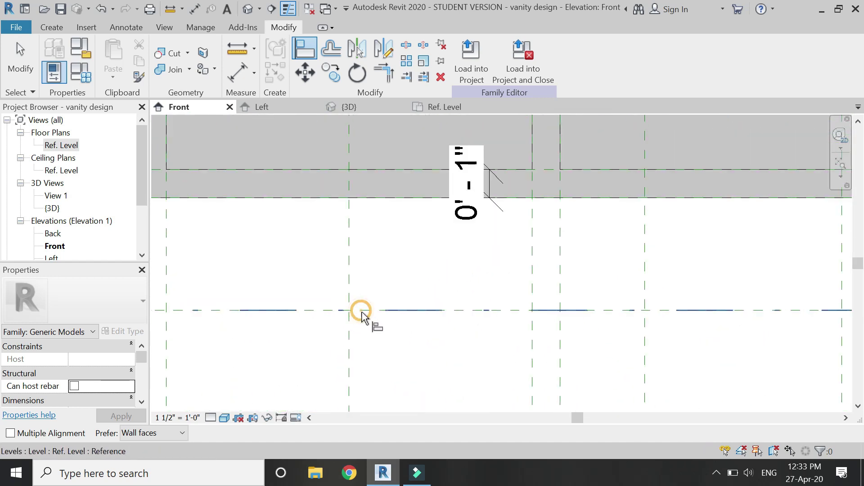
pyautogui.click(360, 308)
pyautogui.scroll(-2, 392, 350)
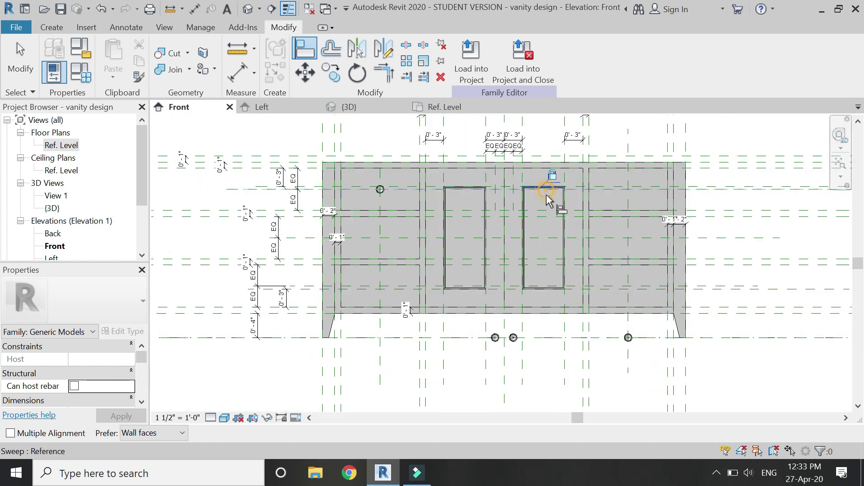
pyautogui.scroll(3, 508, 194)
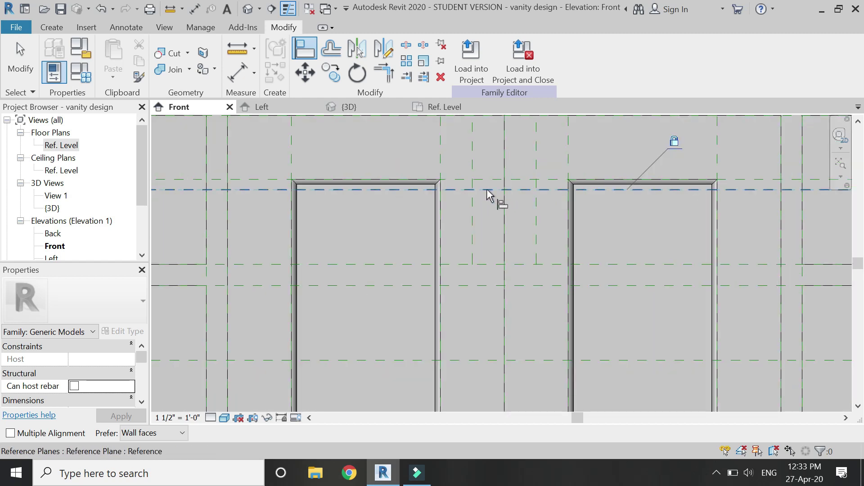
pyautogui.scroll(-3, 408, 170)
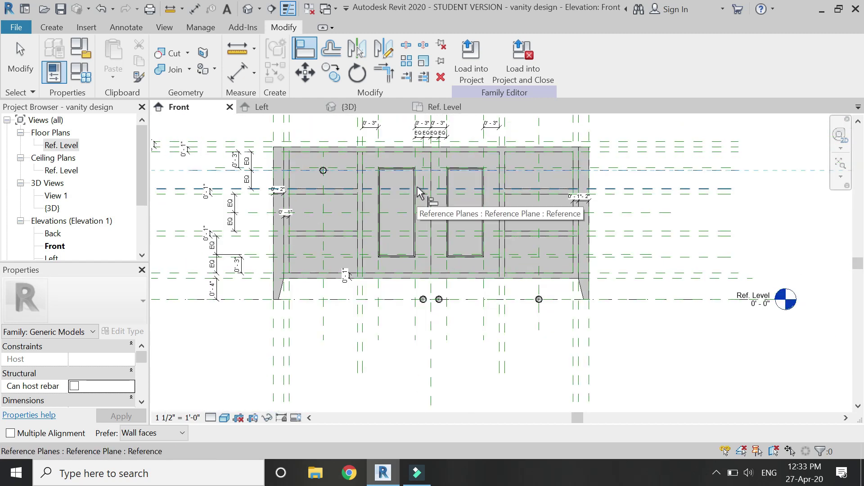
pyautogui.scroll(4, 424, 300)
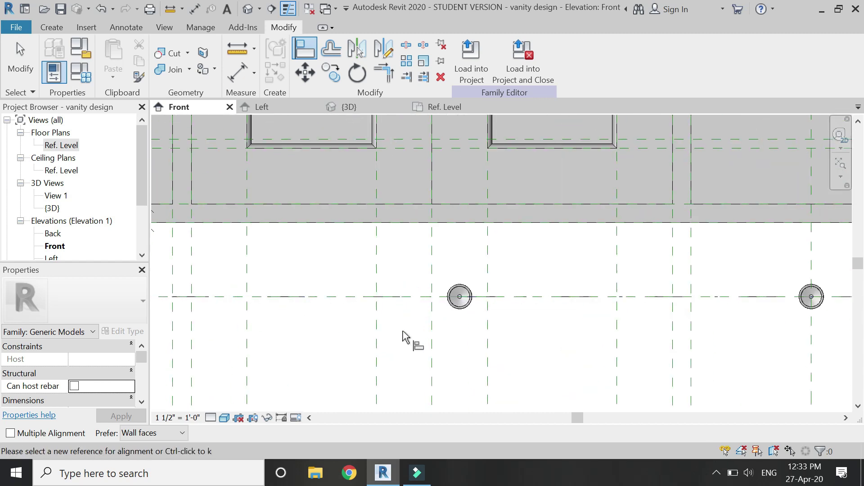
pyautogui.scroll(-5, 403, 337)
# - Align and lock the remaining knobs, including the lower one, to the knob plane
pyautogui.click(449, 192)
pyautogui.scroll(3, 418, 197)
pyautogui.scroll(-5, 427, 196)
pyautogui.scroll(4, 444, 229)
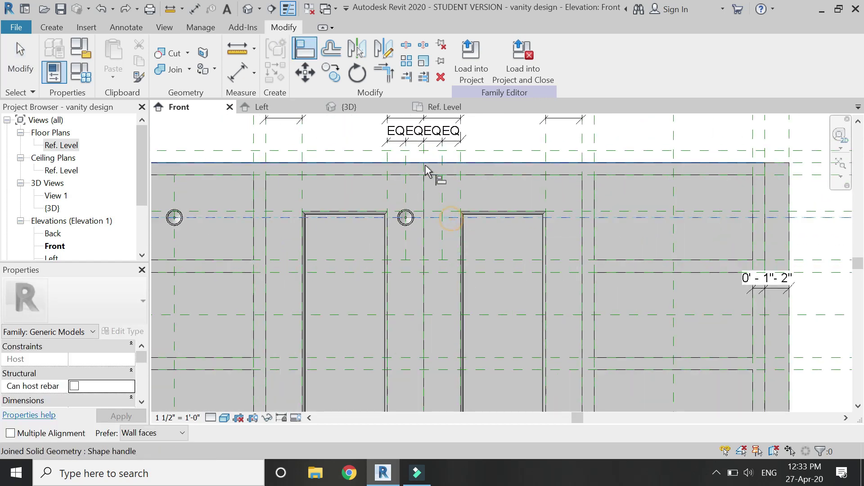
pyautogui.scroll(-5, 425, 170)
pyautogui.scroll(5, 440, 344)
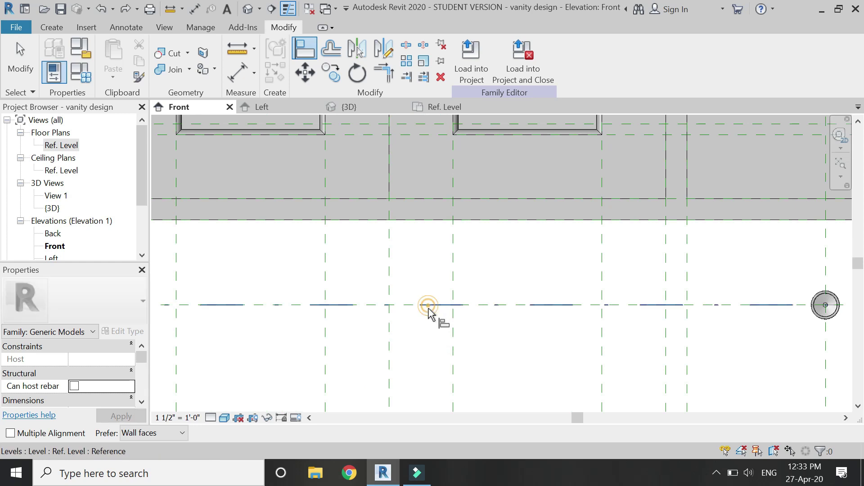
pyautogui.scroll(-5, 428, 314)
pyautogui.scroll(4, 515, 225)
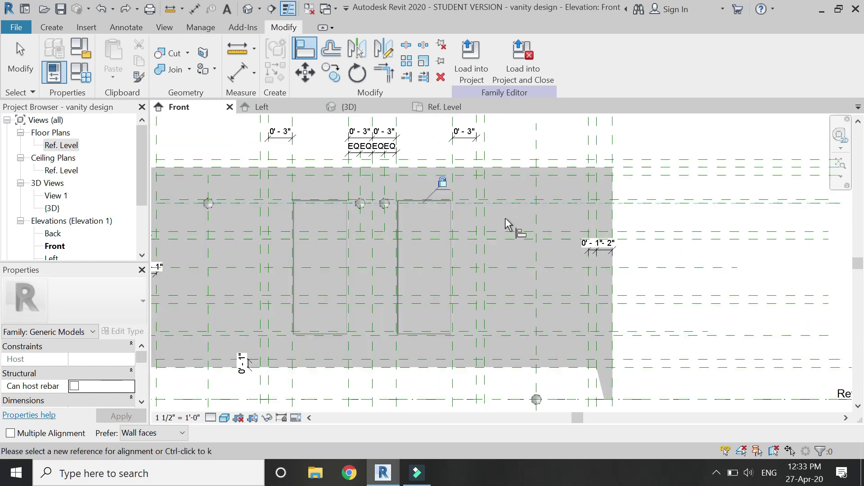
pyautogui.click(479, 193)
pyautogui.scroll(-4, 498, 284)
pyautogui.scroll(4, 498, 284)
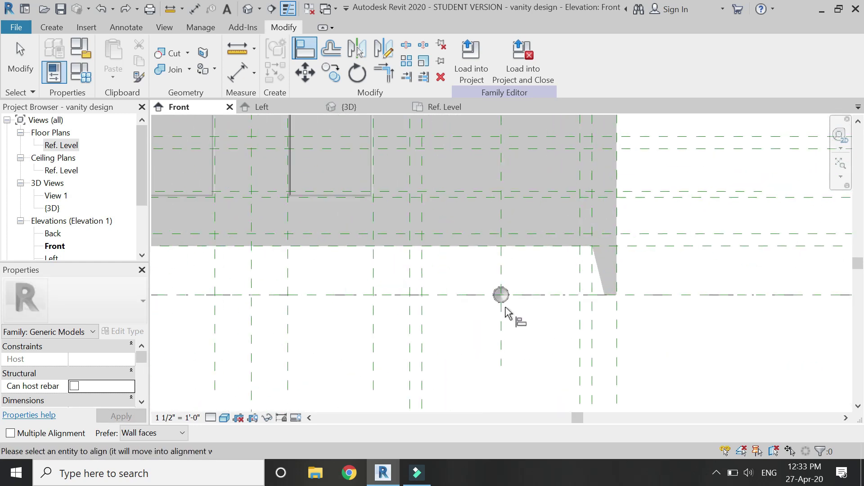
pyautogui.click(500, 288)
pyautogui.scroll(-4, 486, 347)
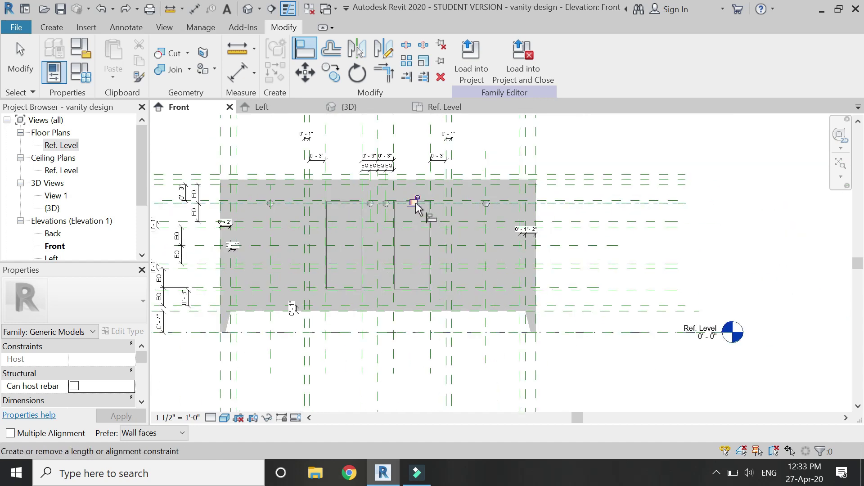
# - Copy the left knob from its centre onto the lower drawer's reference-plane intersection
pyautogui.press('Escape')
pyautogui.scroll(3, 238, 210)
pyautogui.click(322, 193)
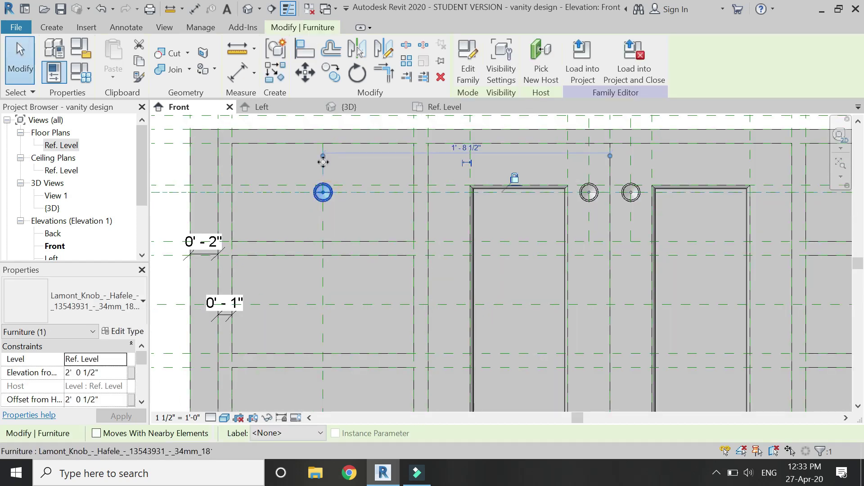
pyautogui.click(331, 76)
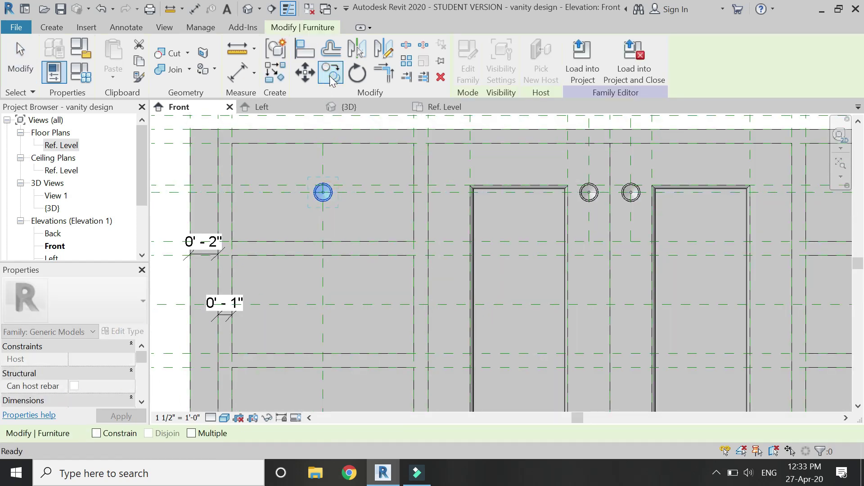
pyautogui.scroll(3, 323, 194)
pyautogui.click(327, 194)
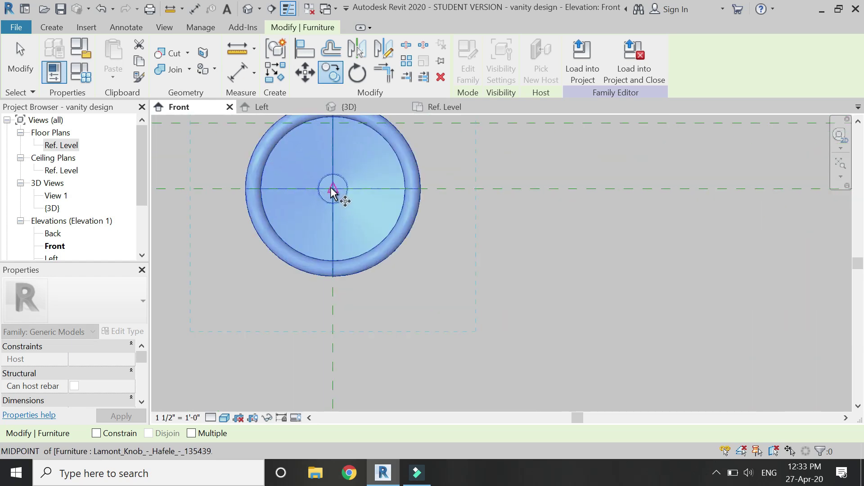
pyautogui.scroll(-5, 331, 142)
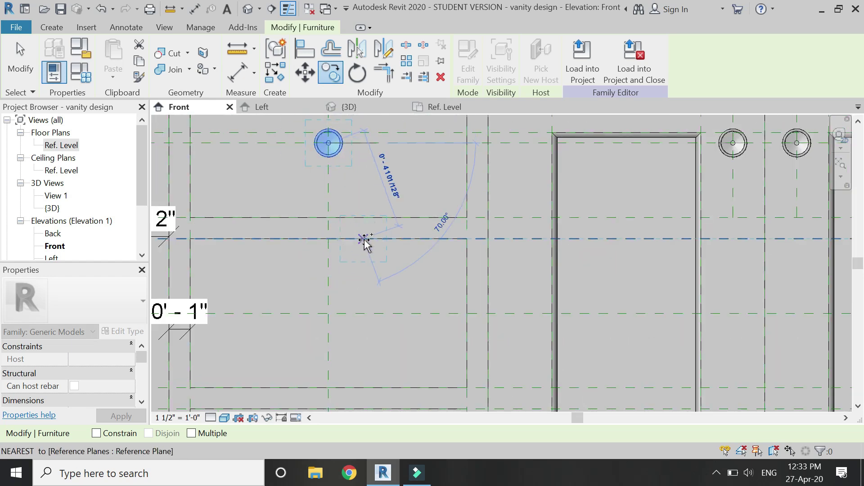
pyautogui.scroll(-3, 364, 243)
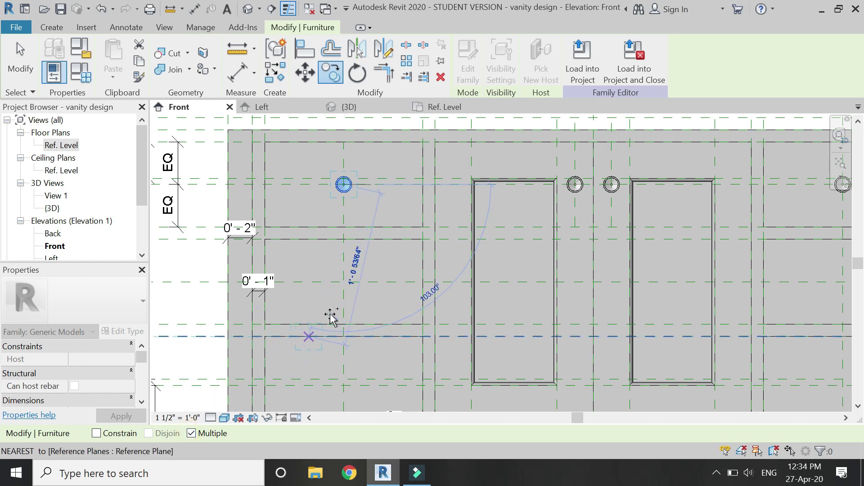
pyautogui.scroll(3, 332, 307)
pyautogui.scroll(-4, 353, 259)
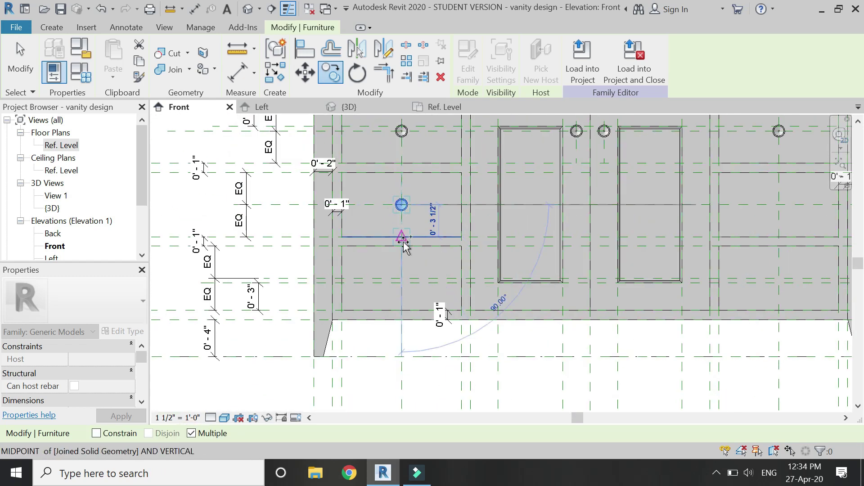
pyautogui.scroll(5, 407, 280)
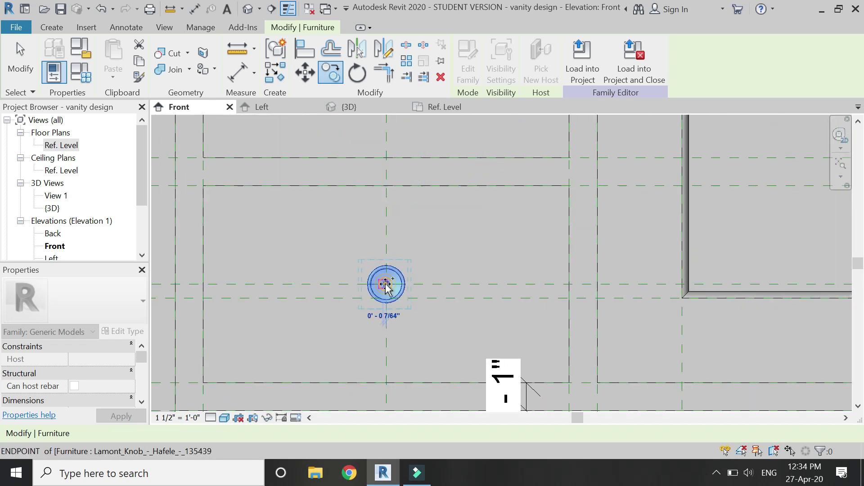
pyautogui.scroll(-5, 308, 299)
pyautogui.scroll(3, 509, 295)
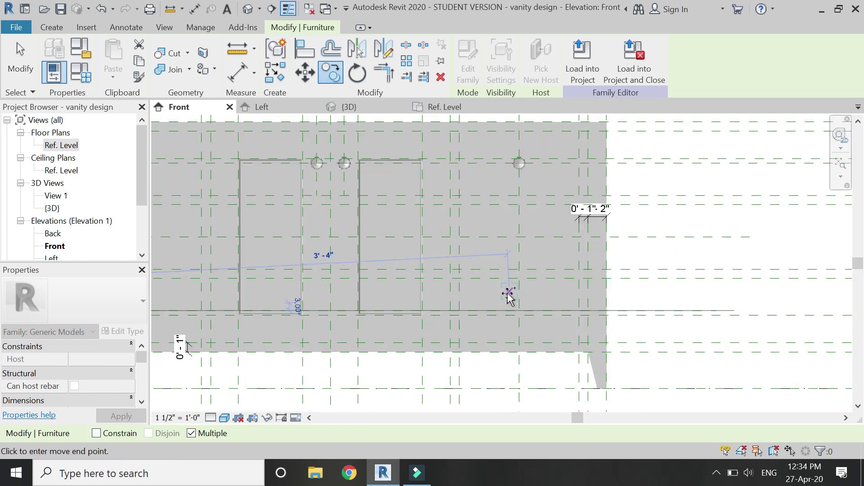
pyautogui.scroll(4, 508, 295)
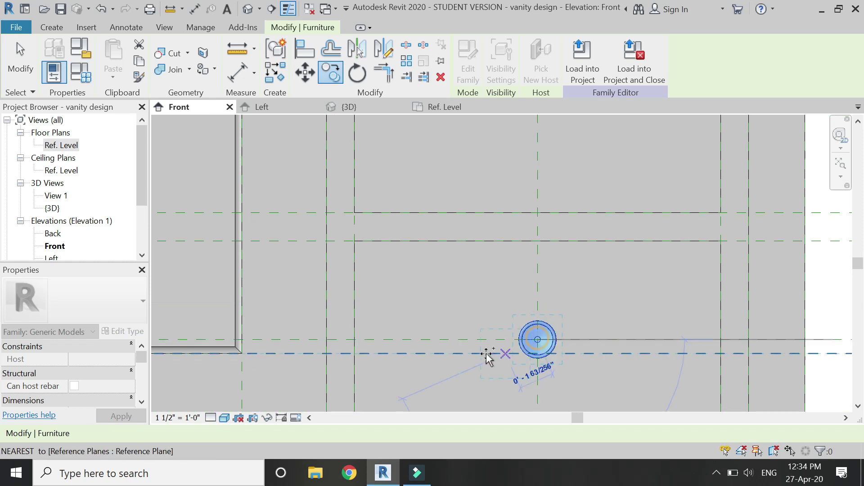
pyautogui.scroll(-3, 489, 356)
pyautogui.scroll(3, 507, 266)
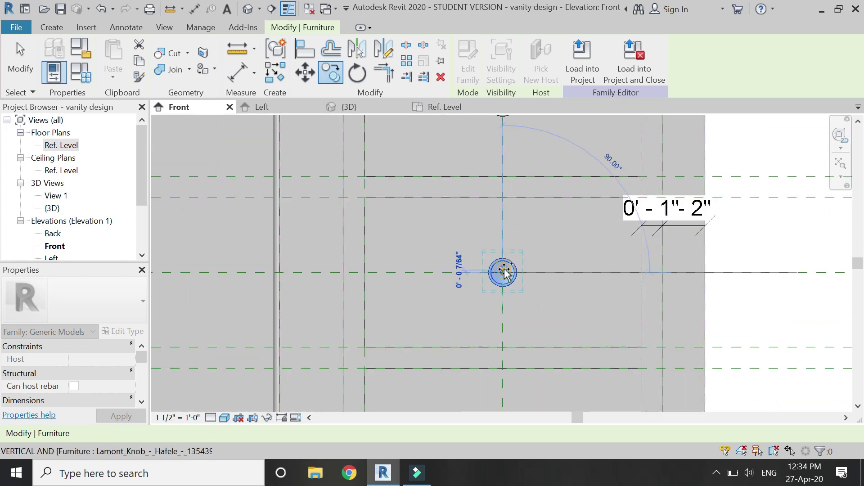
pyautogui.click(504, 272)
pyautogui.scroll(-3, 504, 273)
pyautogui.press('Escape')
pyautogui.scroll(-2, 509, 293)
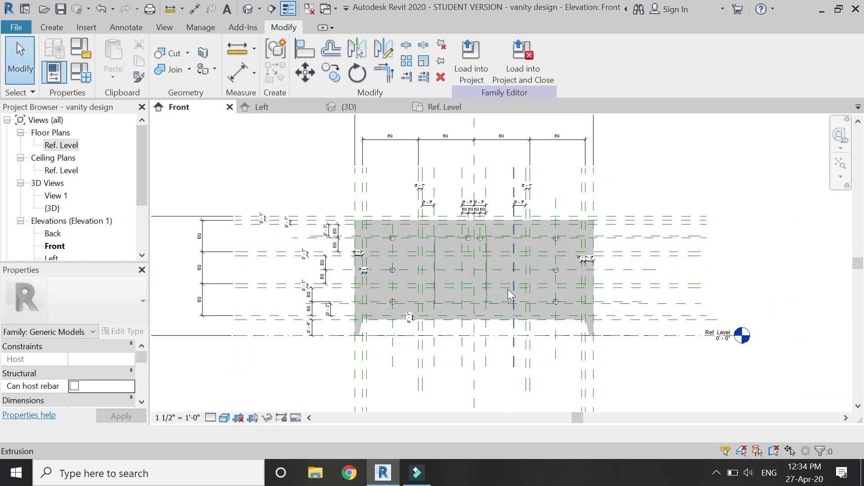
# - In the Ref. Level plan, select a knob and temporarily hide it
pyautogui.hotkey('ctrl', 'Tab')
pyautogui.scroll(5, 225, 288)
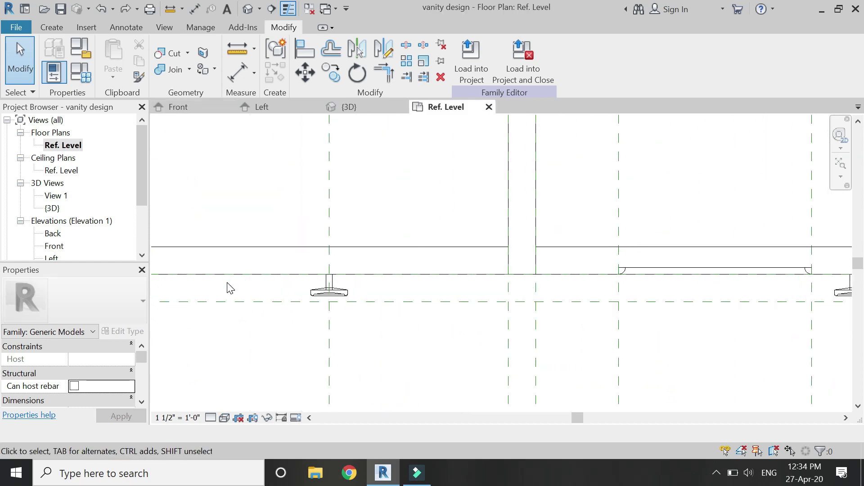
pyautogui.click(309, 49)
pyautogui.scroll(-3, 516, 226)
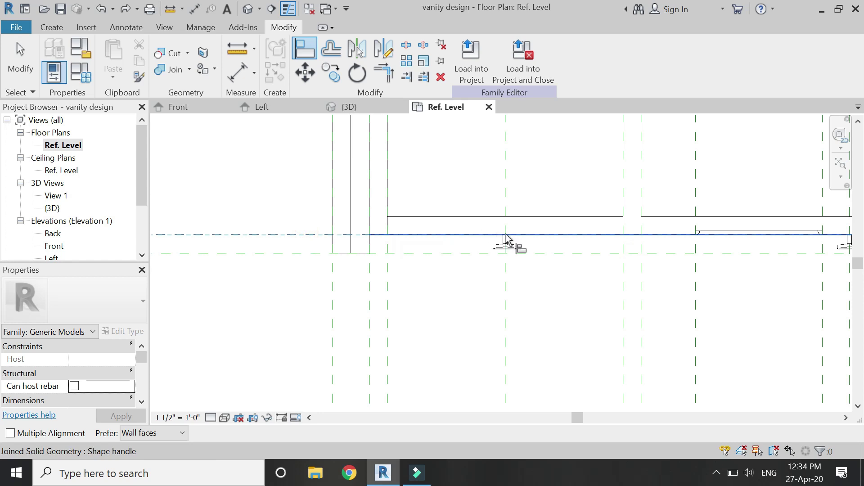
pyautogui.scroll(4, 505, 238)
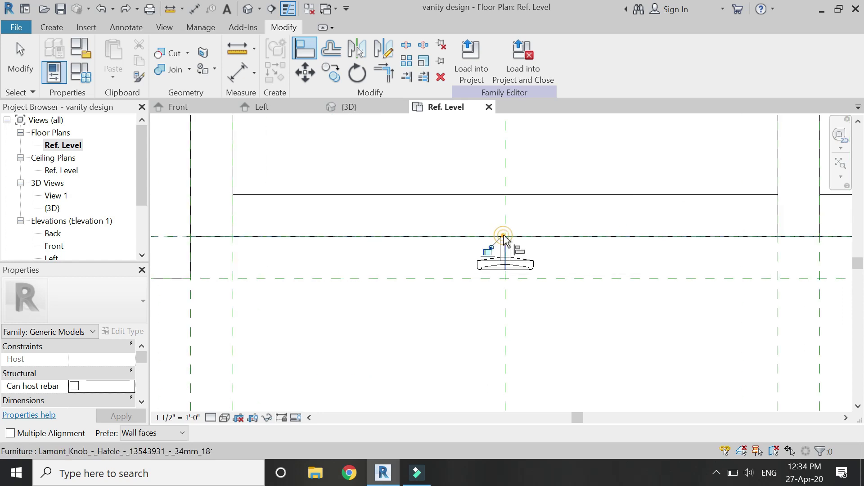
pyautogui.press('Escape')
pyautogui.scroll(-1, 531, 277)
pyautogui.click(531, 279)
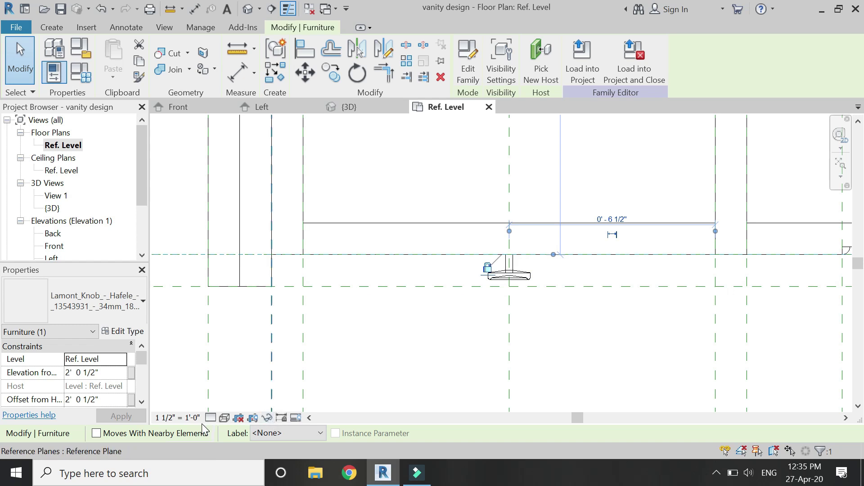
pyautogui.click(268, 419)
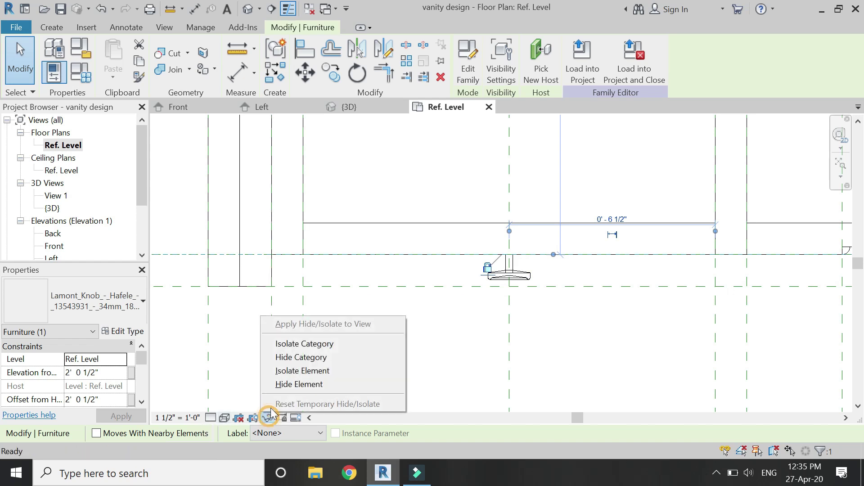
pyautogui.click(278, 384)
# - Align a knob's back to the cabinet front edge, then temporarily hide it
pyautogui.press('a')
pyautogui.press('l')
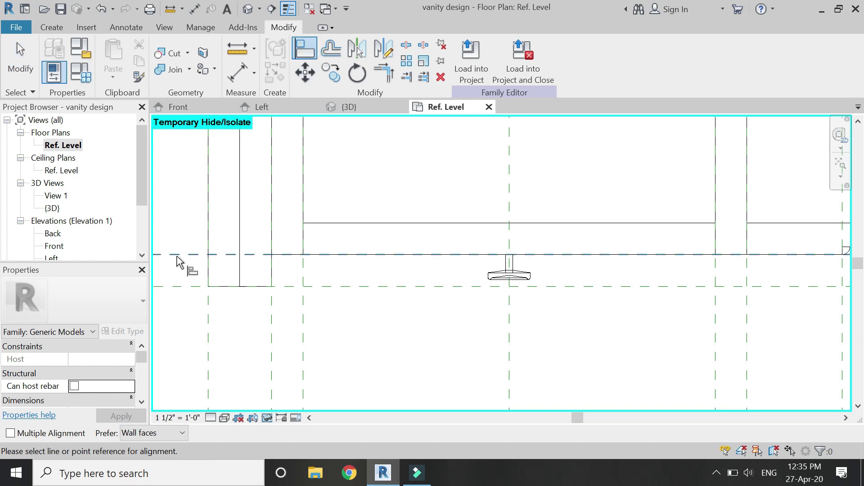
pyautogui.scroll(2, 513, 261)
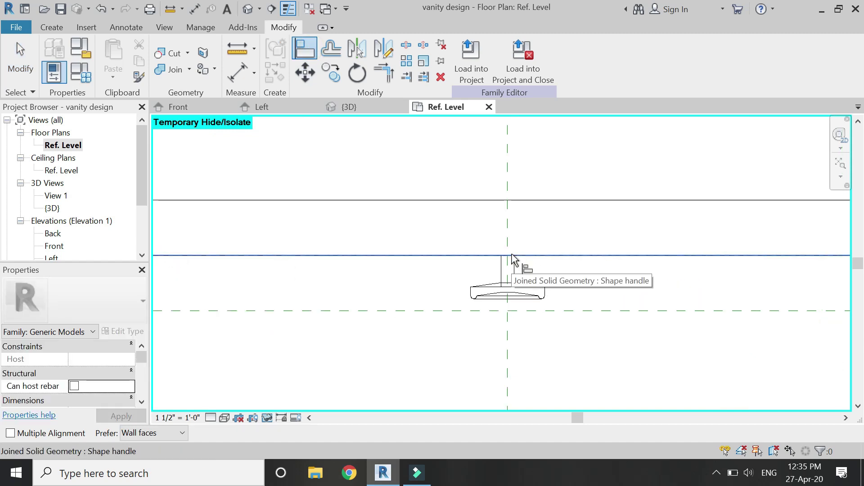
pyautogui.click(512, 256)
pyautogui.scroll(-2, 573, 293)
pyautogui.scroll(3, 517, 279)
pyautogui.click(517, 279)
pyautogui.press('Escape')
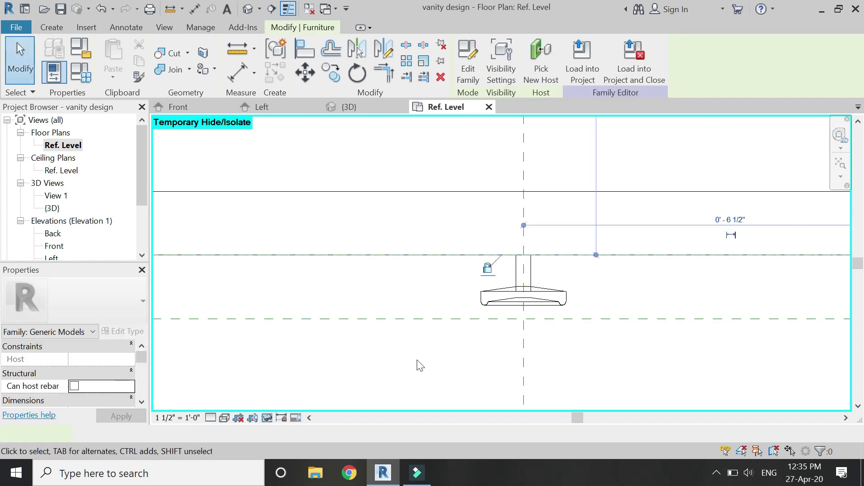
pyautogui.click(275, 419)
pyautogui.click(311, 386)
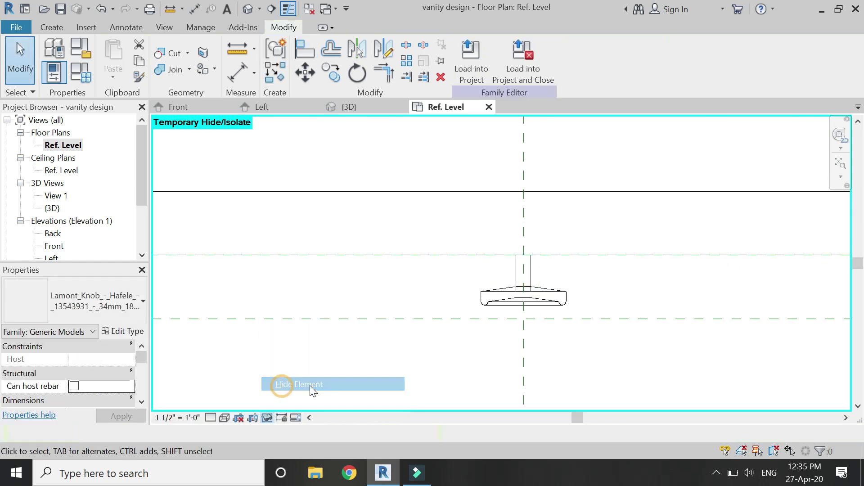
pyautogui.scroll(-3, 556, 322)
# - Begin aligning the next knob by picking the cabinet front line, then cancel
pyautogui.press('a')
pyautogui.press('l')
pyautogui.scroll(3, 546, 298)
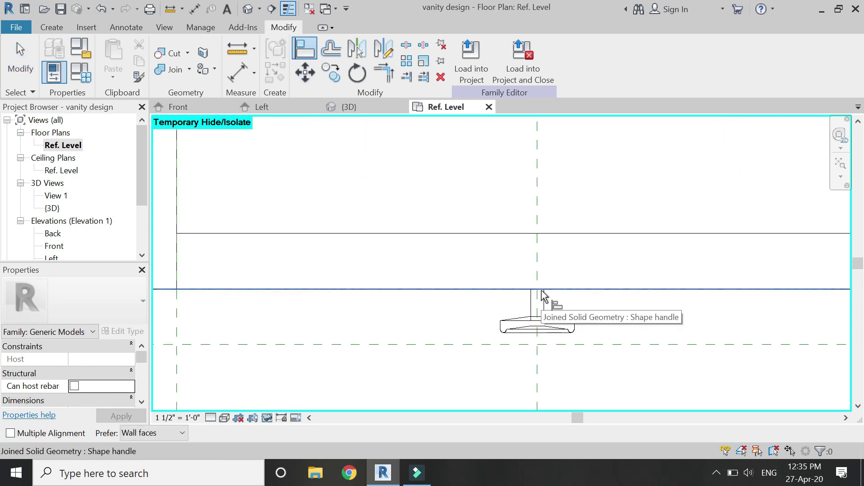
pyautogui.click(541, 293)
pyautogui.scroll(-5, 366, 303)
pyautogui.press('Escape')
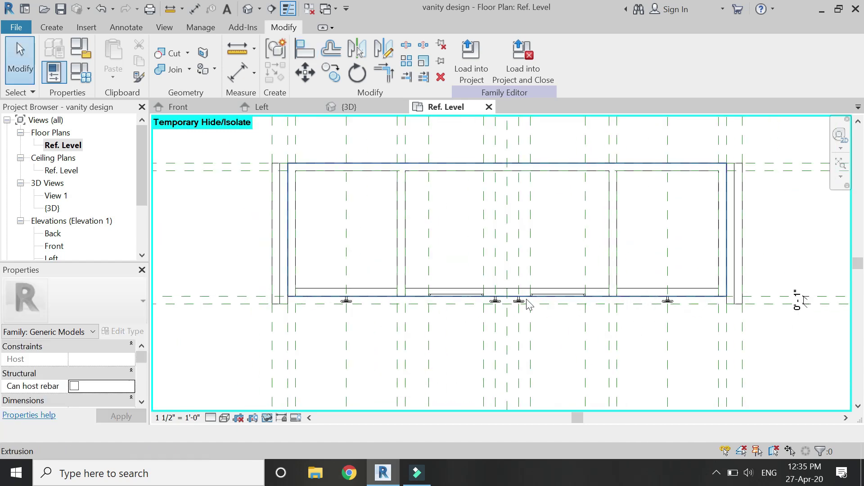
pyautogui.scroll(5, 529, 305)
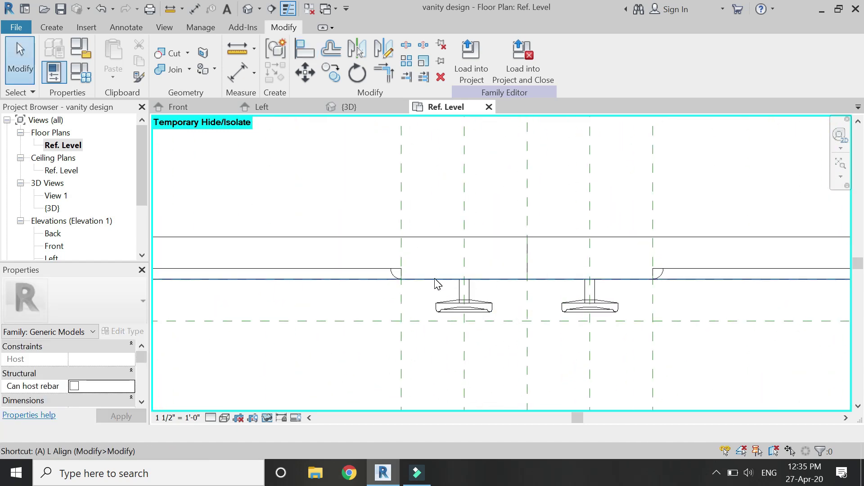
# - Align the right knob's back edge to the cabinet front edge and lock it
pyautogui.press('a')
pyautogui.press('l')
pyautogui.scroll(1, 440, 289)
pyautogui.scroll(-3, 456, 311)
pyautogui.scroll(4, 512, 299)
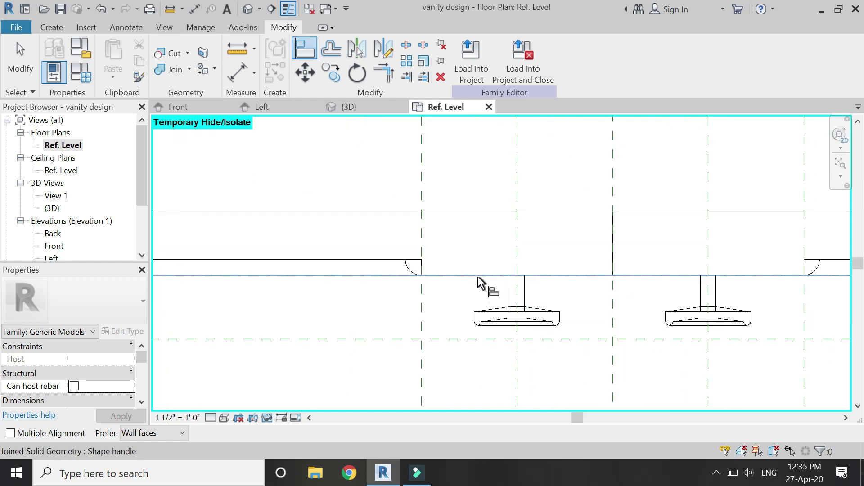
pyautogui.press('Tab')
pyautogui.click(458, 274)
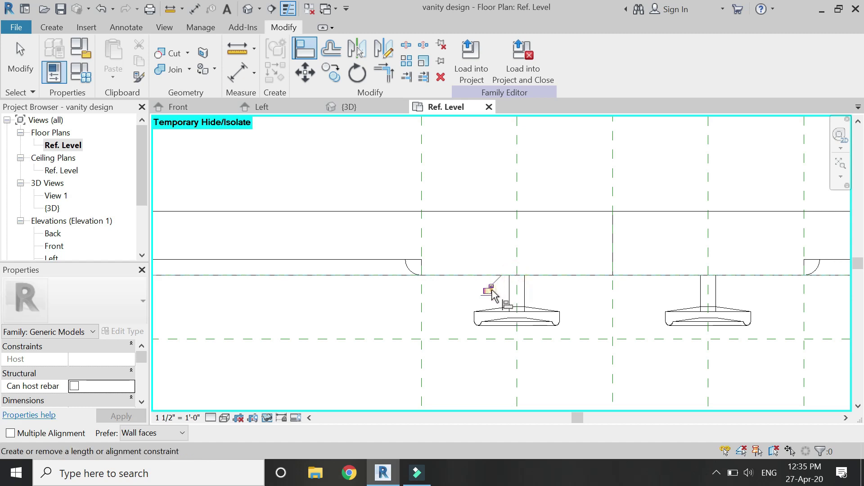
pyautogui.press('Tab')
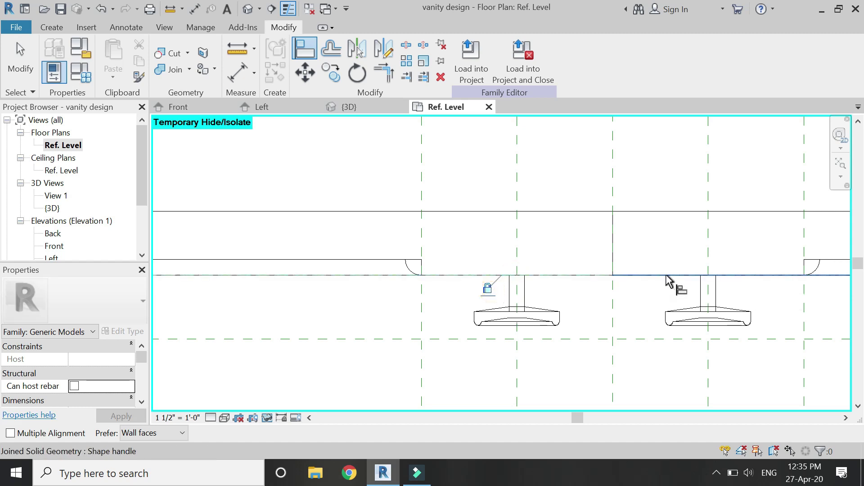
pyautogui.click(646, 276)
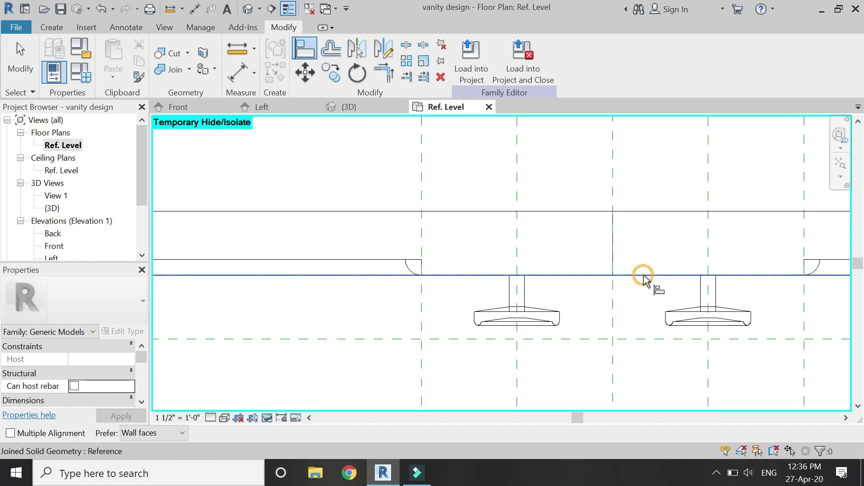
pyautogui.click(697, 275)
pyautogui.click(489, 289)
# - Align and lock another knob to the cabinet front line, then temporarily hide it
pyautogui.scroll(-4, 376, 297)
pyautogui.scroll(-3, 379, 298)
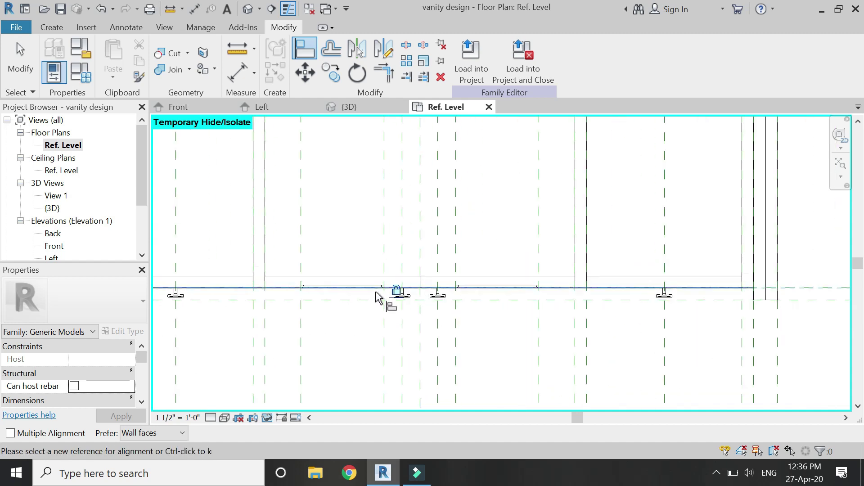
pyautogui.scroll(-1, 380, 296)
pyautogui.scroll(1, 612, 290)
pyautogui.scroll(6, 586, 295)
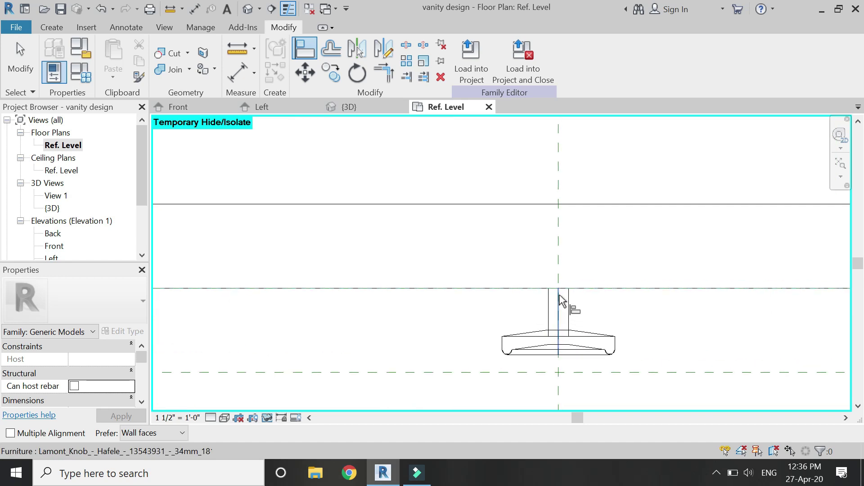
pyautogui.press('Tab')
pyautogui.click(518, 310)
pyautogui.click(491, 304)
pyautogui.press('Escape')
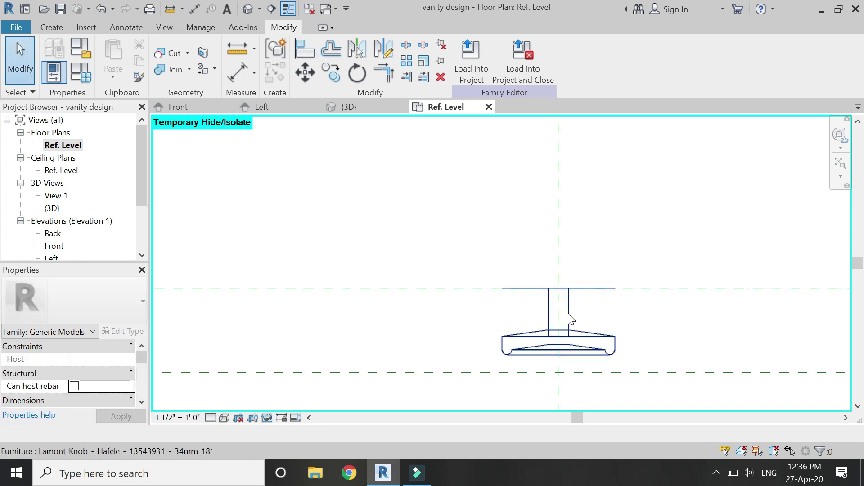
pyautogui.click(560, 310)
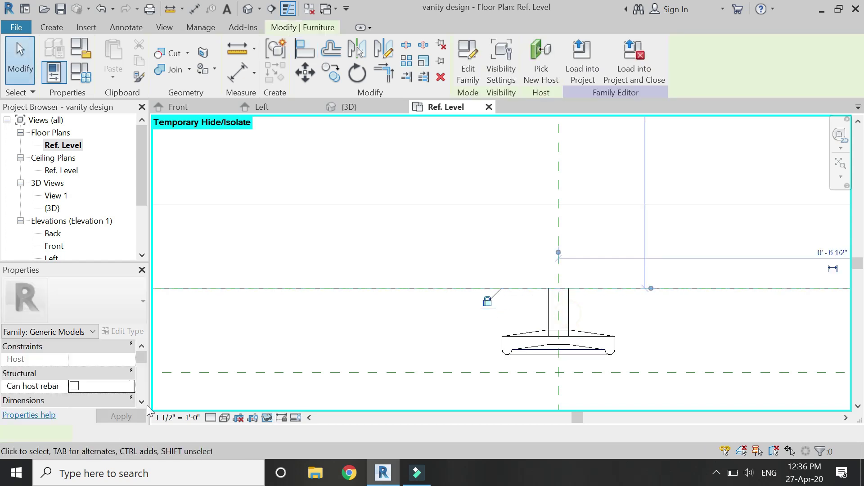
pyautogui.click(266, 419)
pyautogui.click(284, 385)
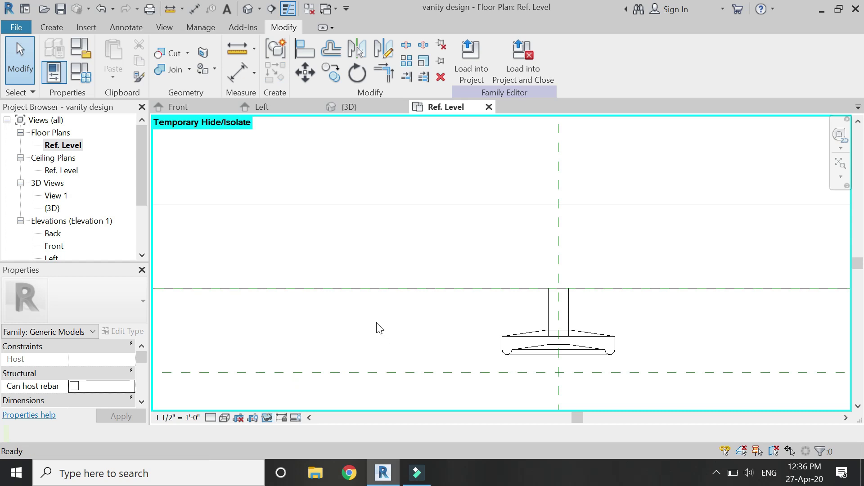
# - Align the next knob to the cabinet front line and temporarily hide it
pyautogui.press('a')
pyautogui.press('l')
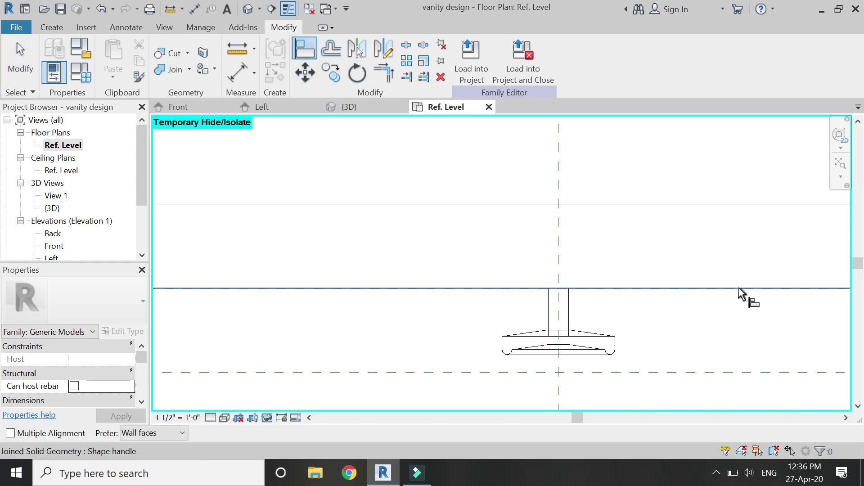
pyautogui.click(612, 290)
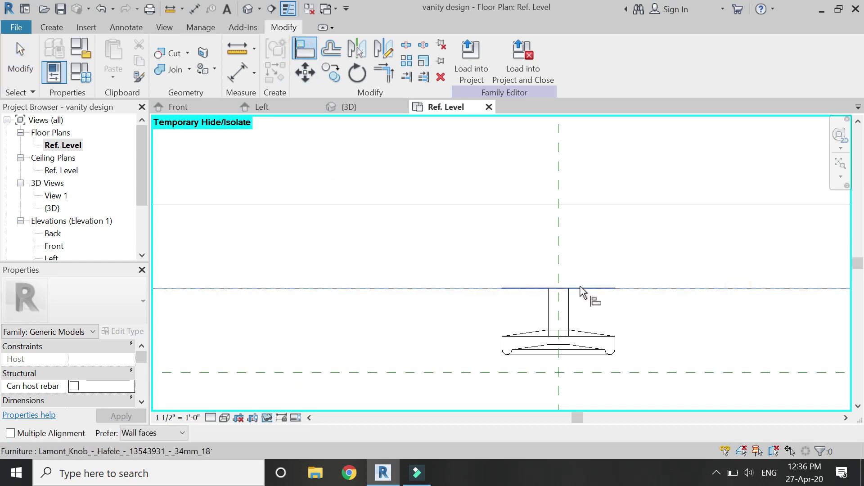
pyautogui.press('Escape')
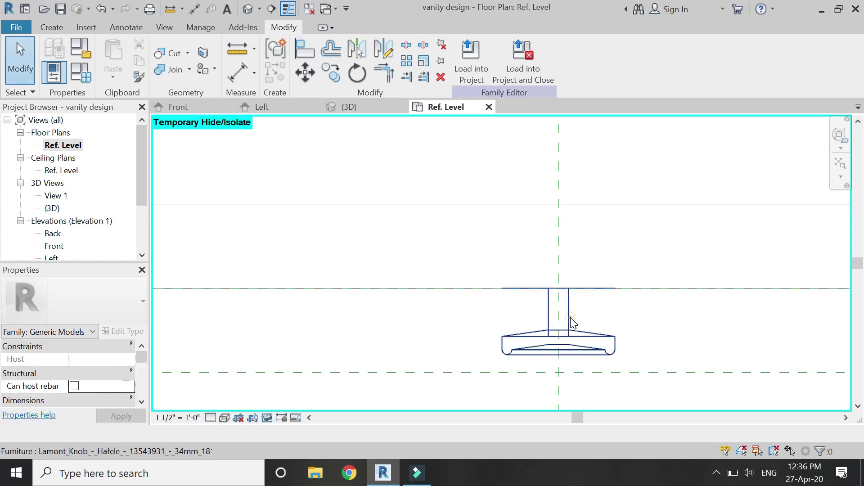
pyautogui.click(561, 320)
pyautogui.click(267, 418)
pyautogui.click(299, 384)
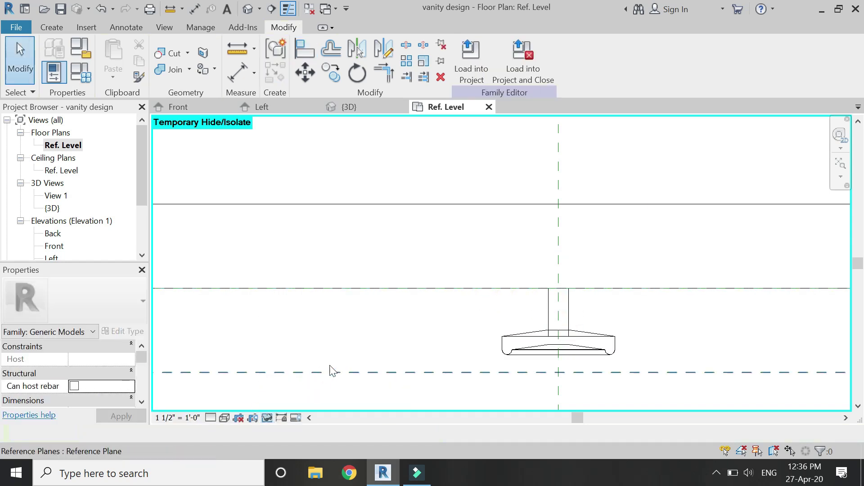
# - Try aligning the last knob to the cabinet front line, then cancel
pyautogui.click(304, 45)
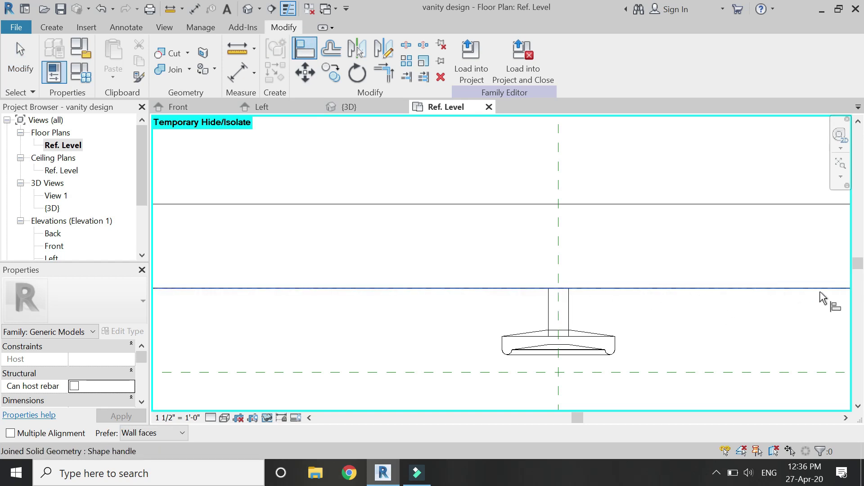
pyautogui.press('Escape')
pyautogui.click(303, 53)
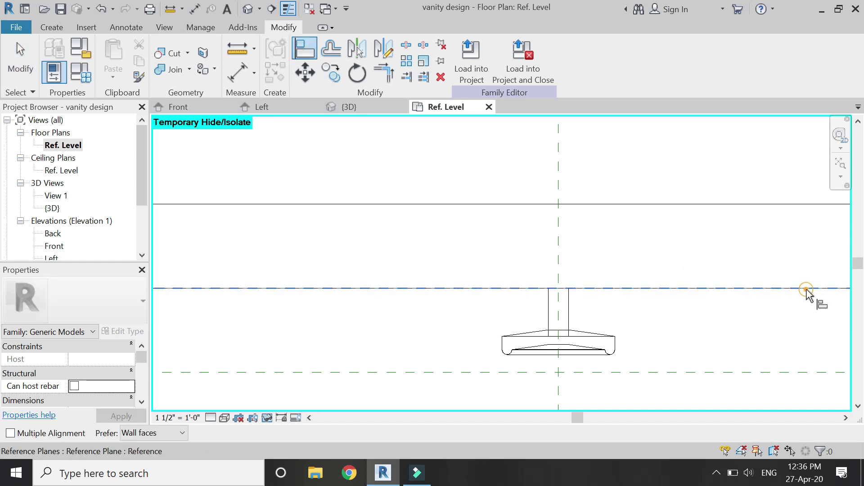
pyautogui.press('Tab')
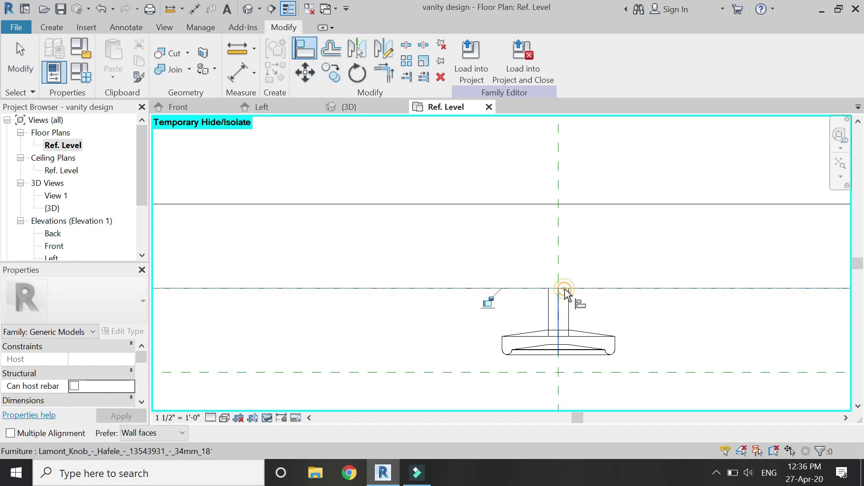
pyautogui.press('Escape')
pyautogui.press('Escape')
pyautogui.scroll(-4, 625, 274)
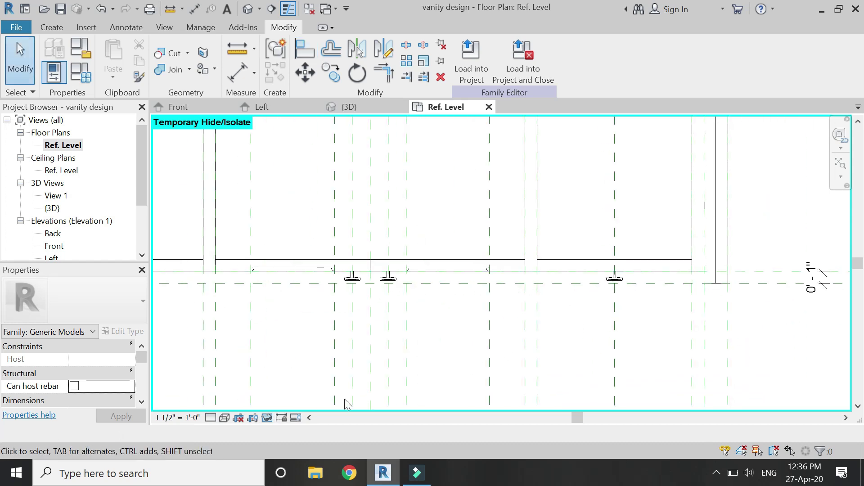
pyautogui.click(268, 418)
# - Restore all hidden knobs, then in Front elevation center a knob on its vertical and horizontal planes
pyautogui.click(285, 404)
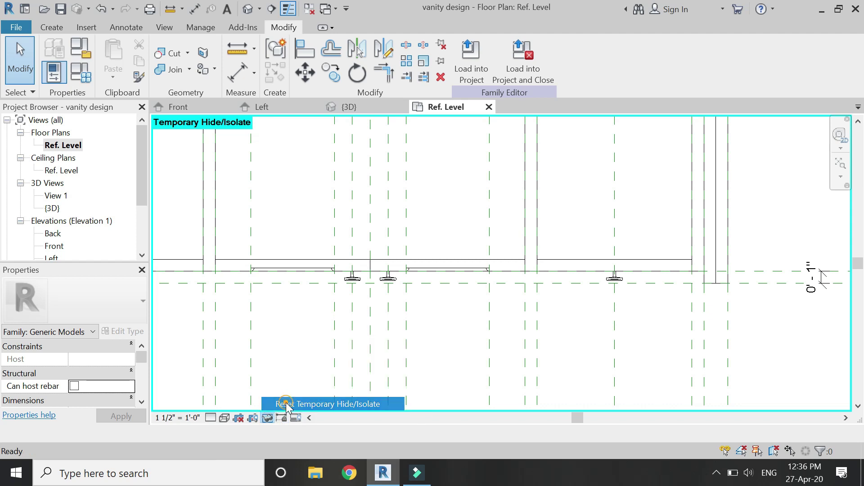
pyautogui.scroll(-5, 716, 372)
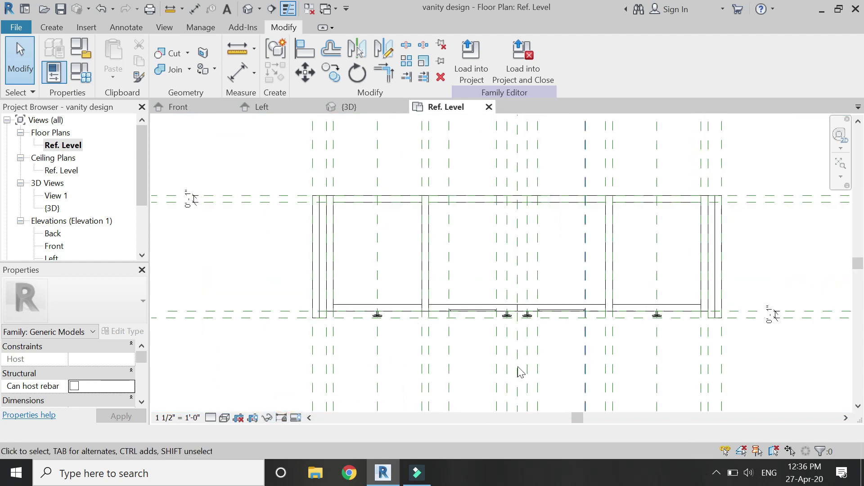
pyautogui.hotkey('ctrl', 'Tab')
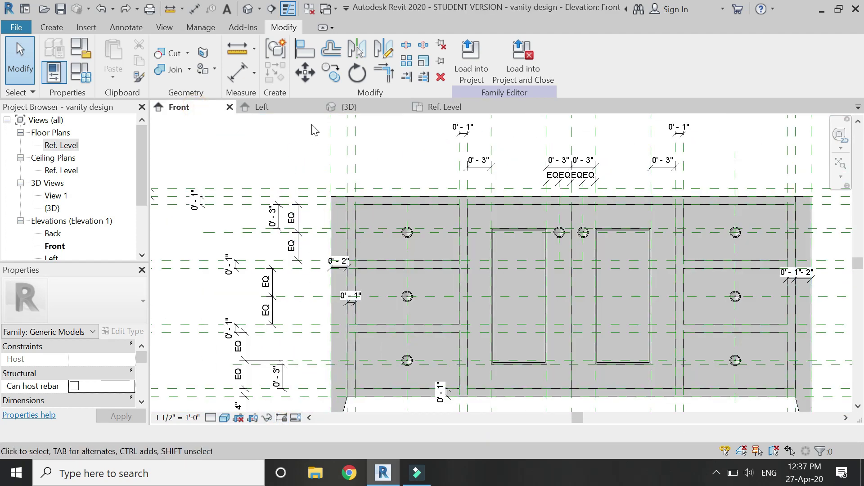
pyautogui.click(304, 47)
pyautogui.scroll(5, 396, 299)
pyautogui.click(432, 278)
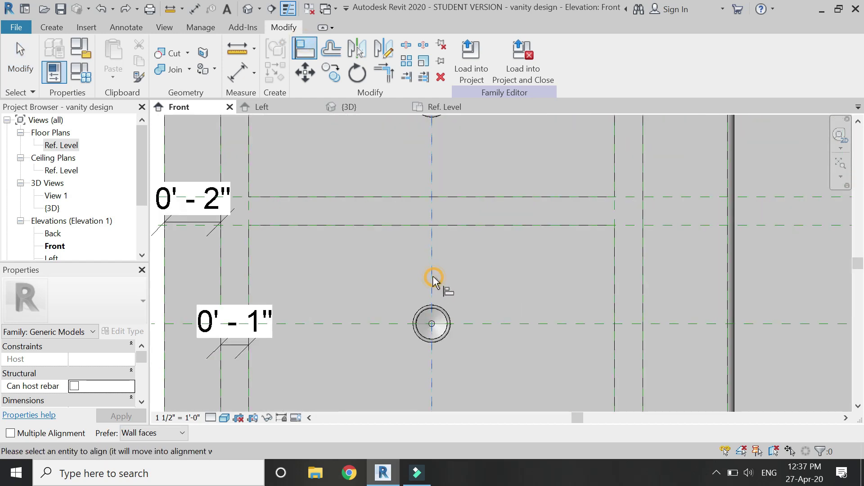
pyautogui.click(432, 323)
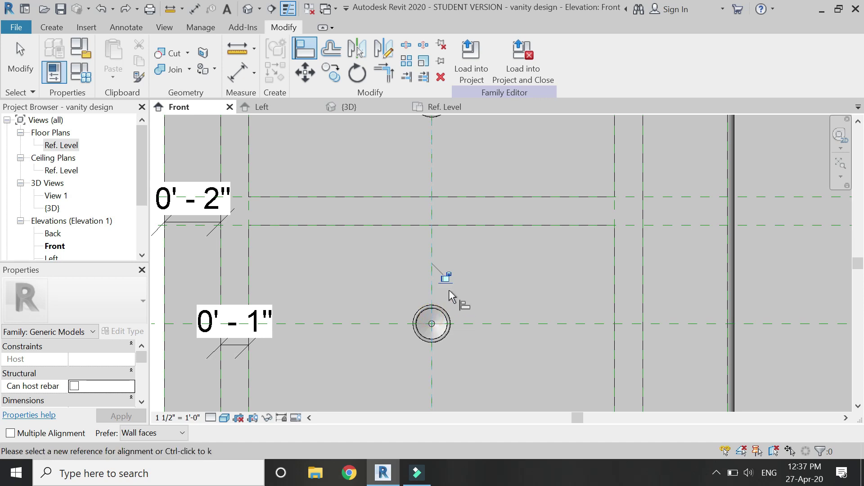
pyautogui.click(408, 324)
pyautogui.click(440, 331)
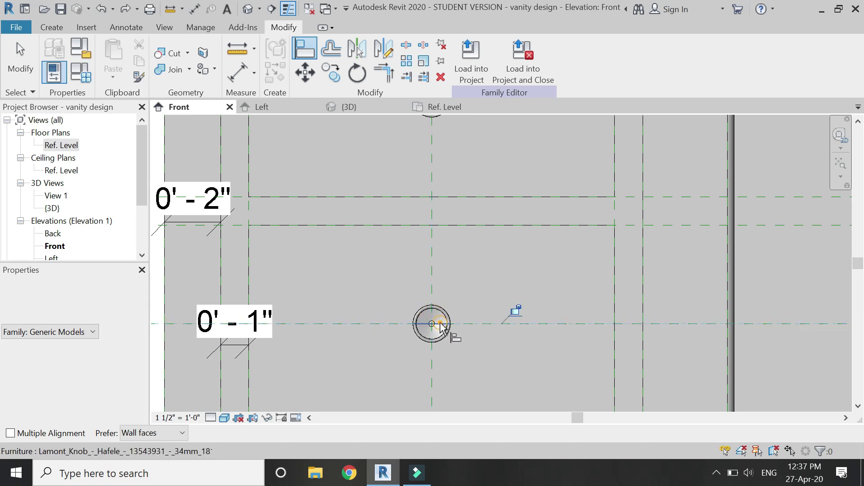
# - Center the upper knob on its vertical plane and align it to the horizontal plane
pyautogui.scroll(-2, 504, 315)
pyautogui.scroll(2, 469, 196)
pyautogui.click(459, 202)
pyautogui.click(459, 234)
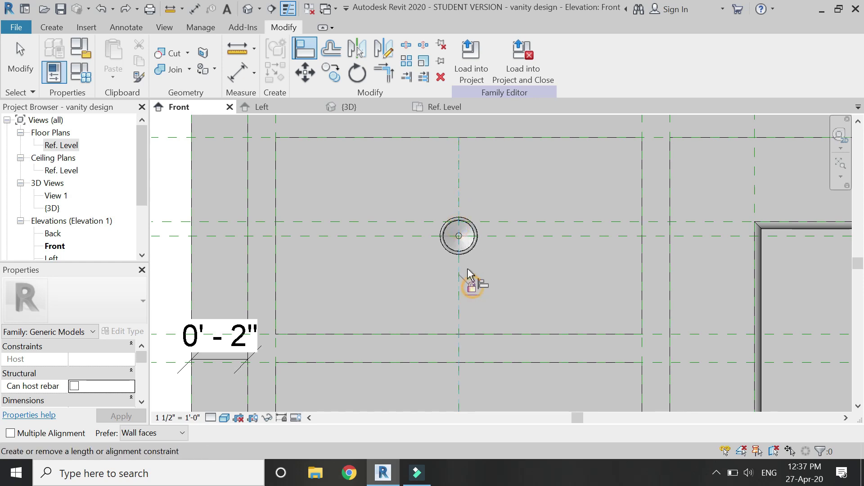
pyautogui.scroll(-2, 464, 252)
pyautogui.scroll(3, 444, 306)
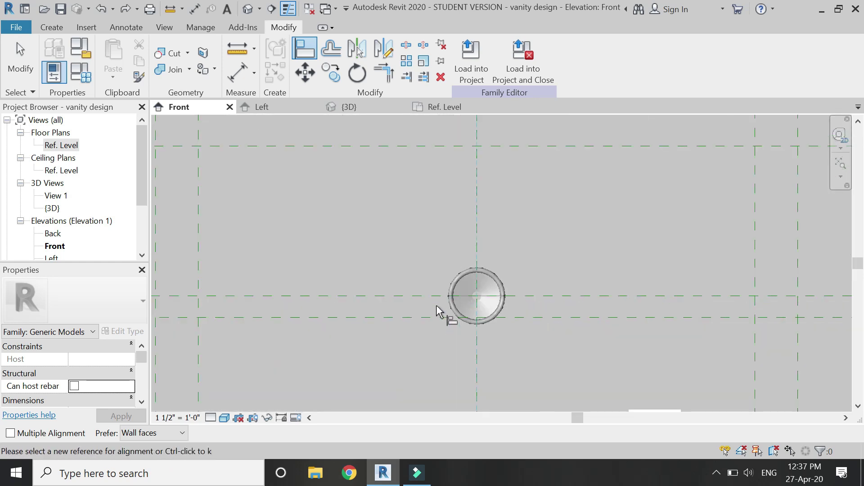
pyautogui.click(463, 292)
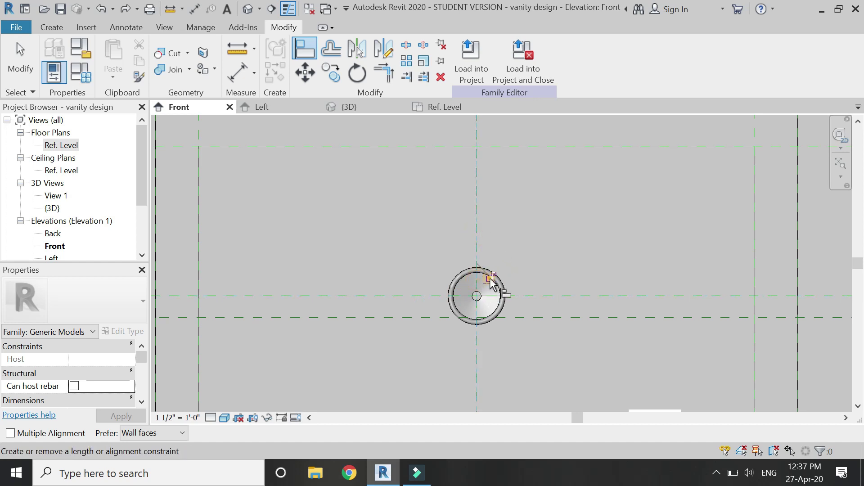
# - Align the next knob onto its reference plane
pyautogui.scroll(-2, 360, 306)
pyautogui.scroll(3, 557, 239)
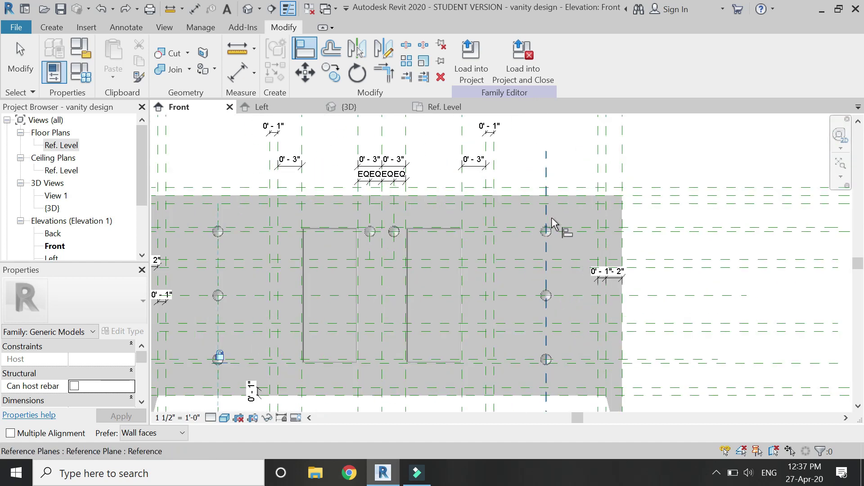
pyautogui.scroll(1, 557, 239)
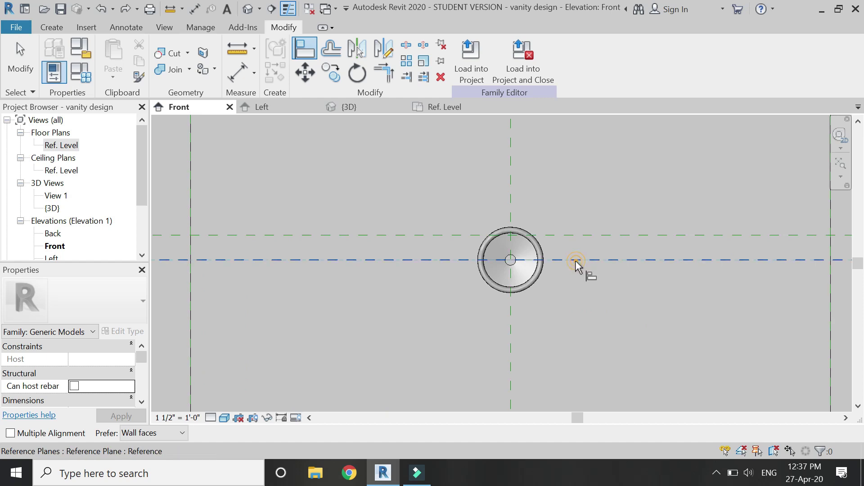
pyautogui.scroll(-3, 575, 261)
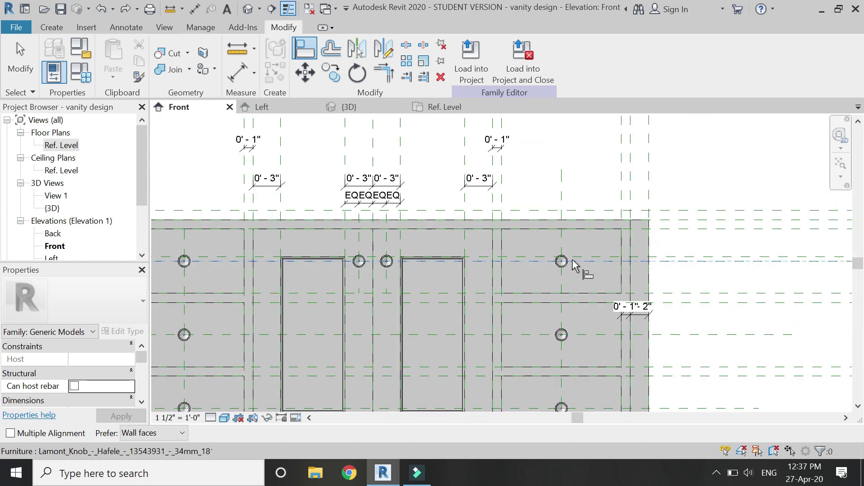
pyautogui.scroll(5, 575, 262)
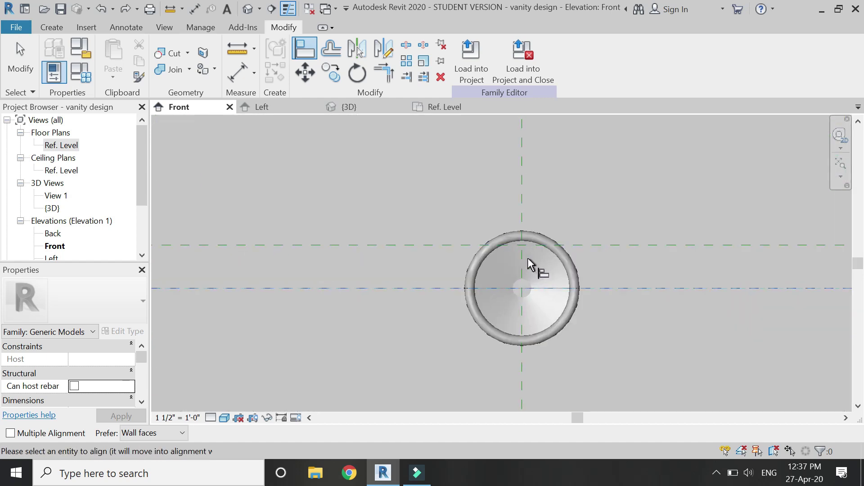
pyautogui.click(542, 293)
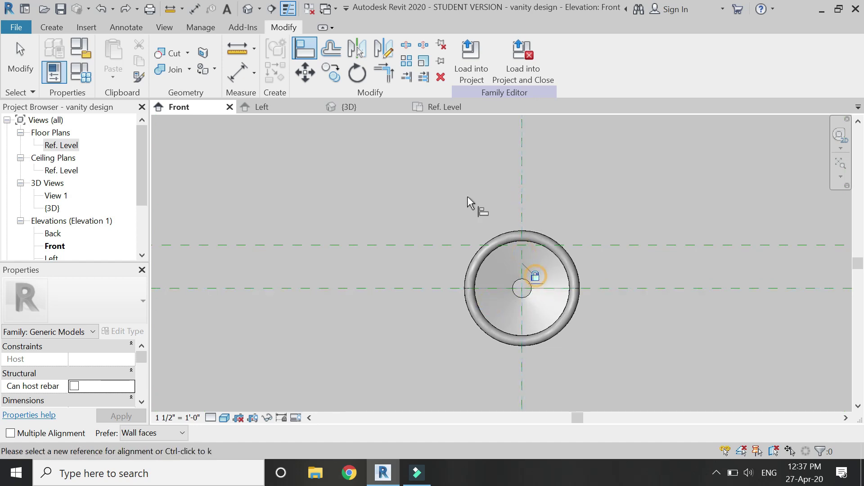
pyautogui.scroll(-4, 468, 203)
pyautogui.scroll(3, 486, 299)
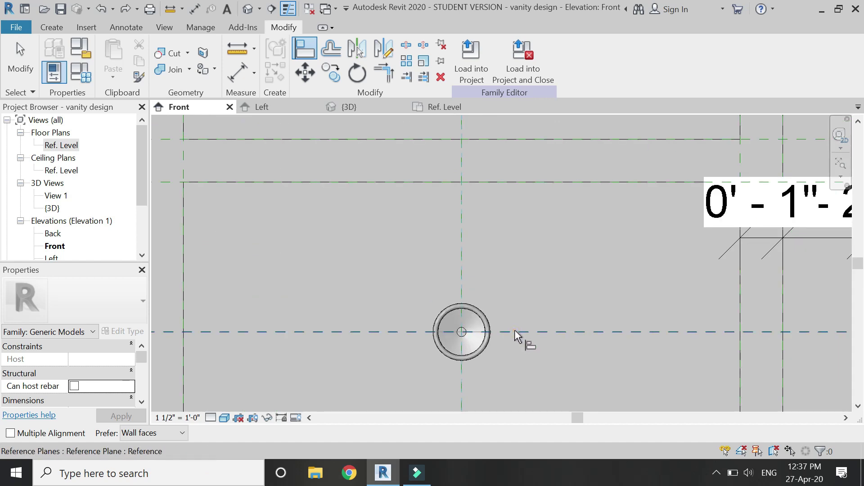
# - Align the remaining knob's center to its vertical and horizontal reference planes
pyautogui.click(464, 274)
pyautogui.click(461, 323)
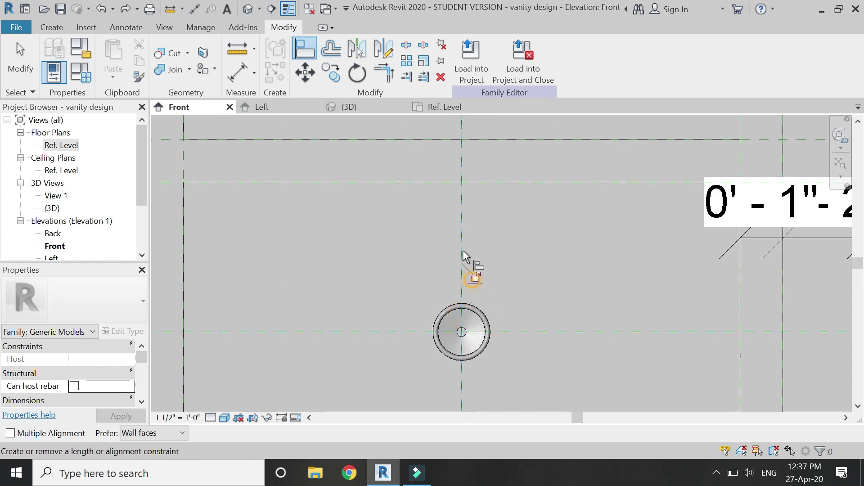
pyautogui.scroll(-3, 464, 258)
pyautogui.scroll(3, 455, 360)
pyautogui.click(508, 321)
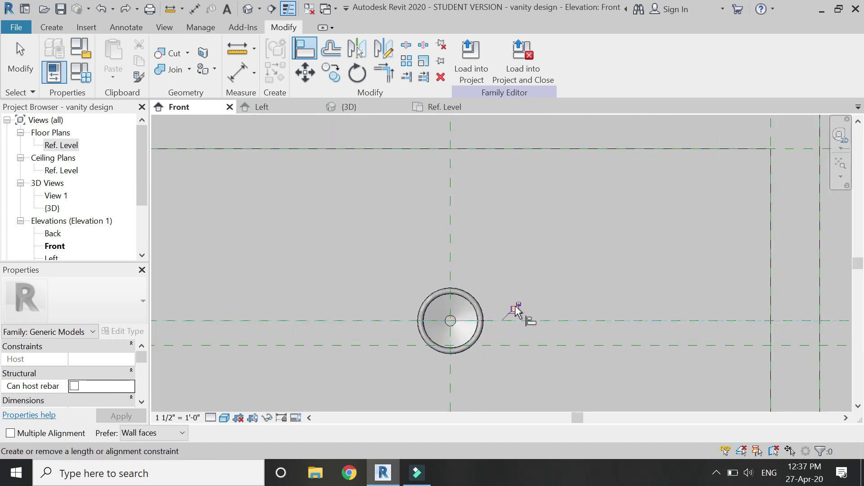
pyautogui.scroll(-5, 464, 283)
pyautogui.press('Escape')
pyautogui.press('Escape')
pyautogui.scroll(1, 420, 317)
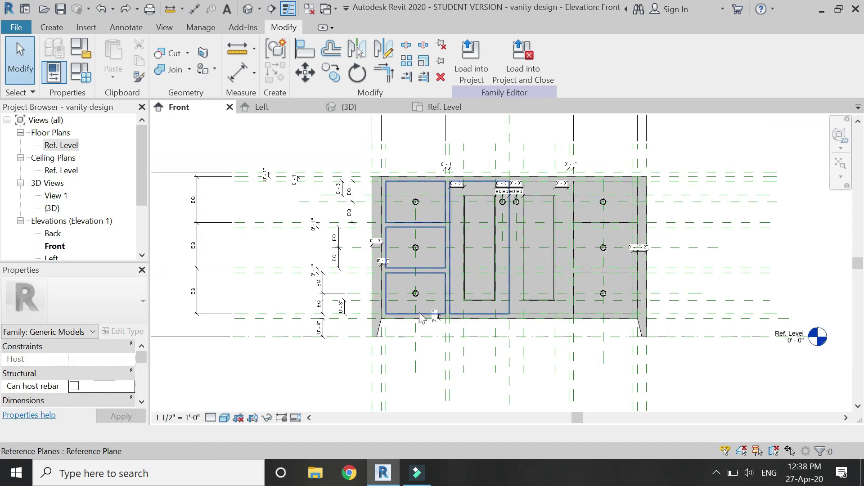
# - Dimension the three left-end reference planes as a chain and set it to EQ
pyautogui.click(237, 72)
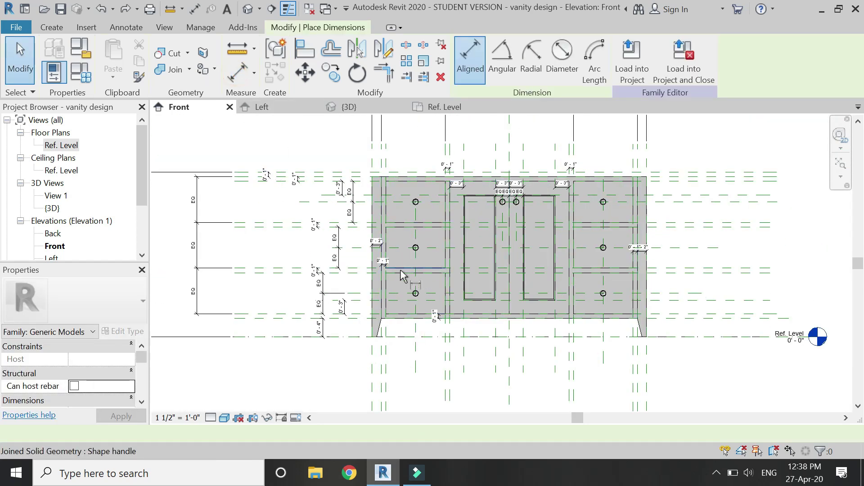
pyautogui.scroll(3, 601, 246)
pyautogui.scroll(-1, 329, 251)
pyautogui.scroll(4, 305, 324)
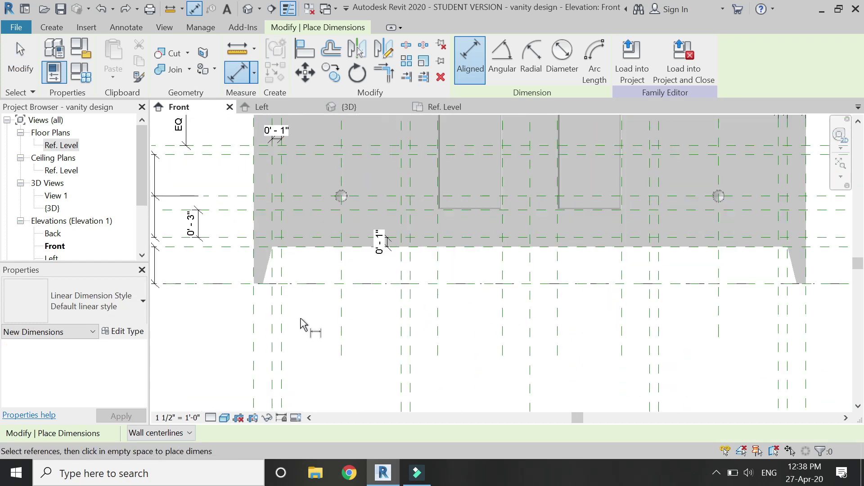
pyautogui.click(273, 309)
pyautogui.click(364, 315)
pyautogui.click(452, 314)
pyautogui.click(425, 321)
pyautogui.click(362, 376)
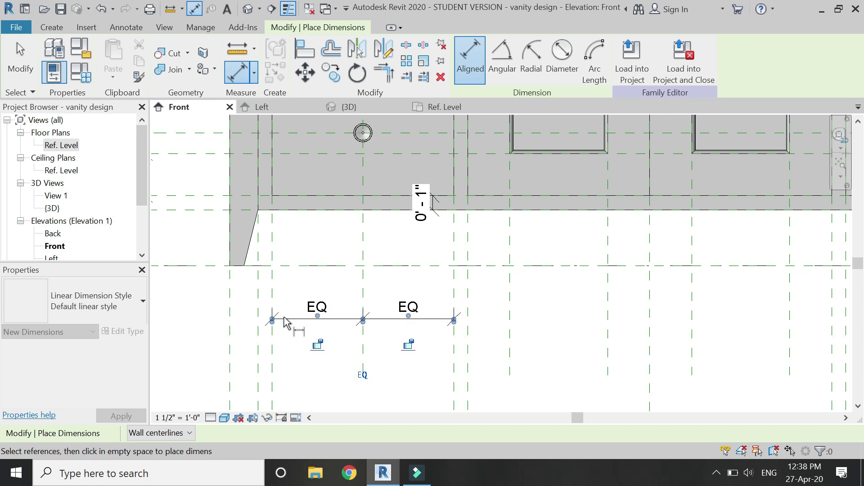
# - Add a second three-plane dimension chain across the right-end reference planes
pyautogui.scroll(-3, 288, 327)
pyautogui.scroll(2, 504, 320)
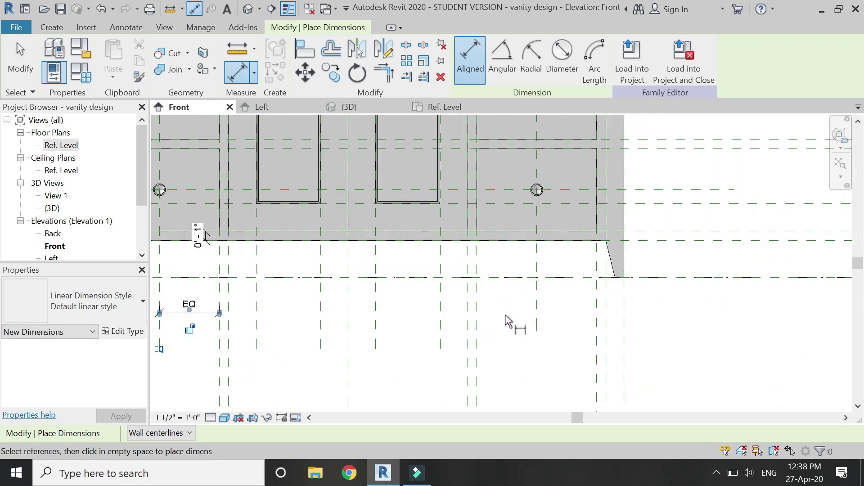
pyautogui.scroll(-2, 507, 321)
pyautogui.scroll(3, 486, 317)
pyautogui.click(464, 305)
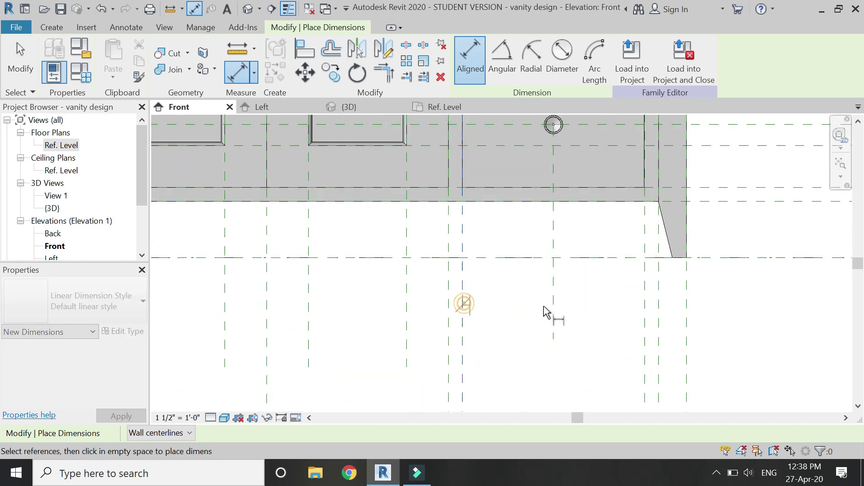
pyautogui.click(553, 306)
pyautogui.click(644, 299)
pyautogui.click(615, 298)
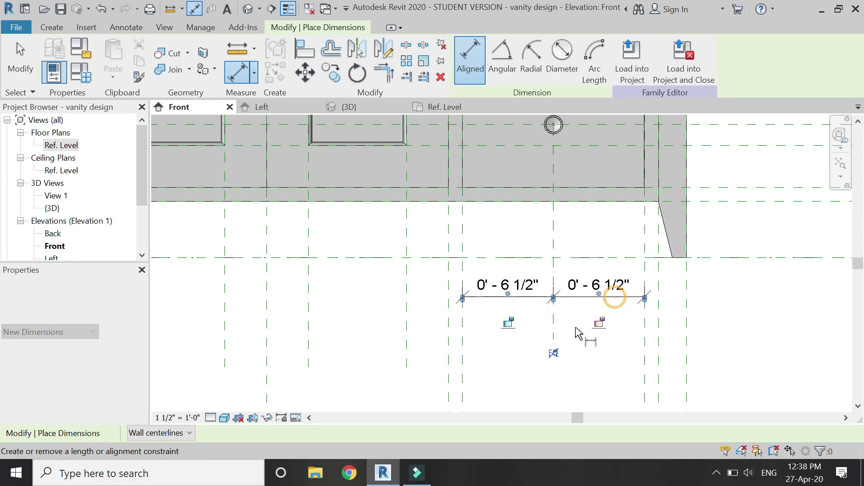
pyautogui.scroll(-4, 614, 330)
pyautogui.press('Escape')
pyautogui.press('Escape')
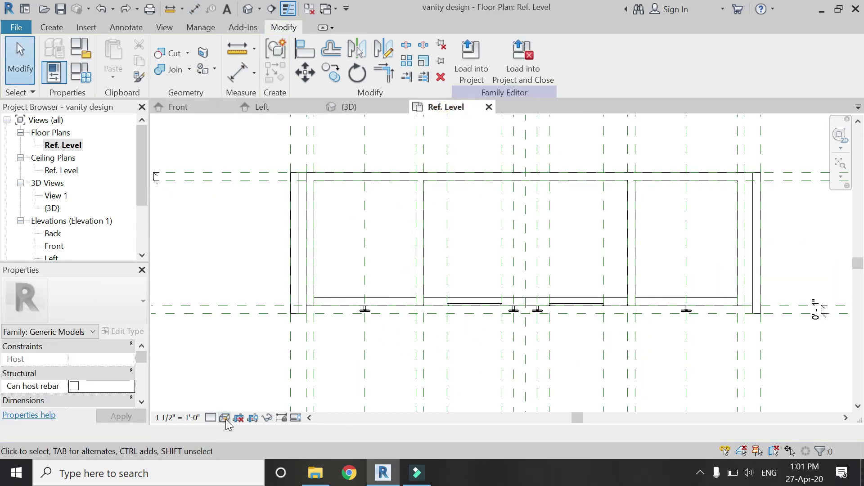
# - In the Ref. Level plan, start a solid extrusion with its work plane on the cabinet top
pyautogui.click(224, 418)
pyautogui.click(243, 348)
pyautogui.scroll(-1, 270, 315)
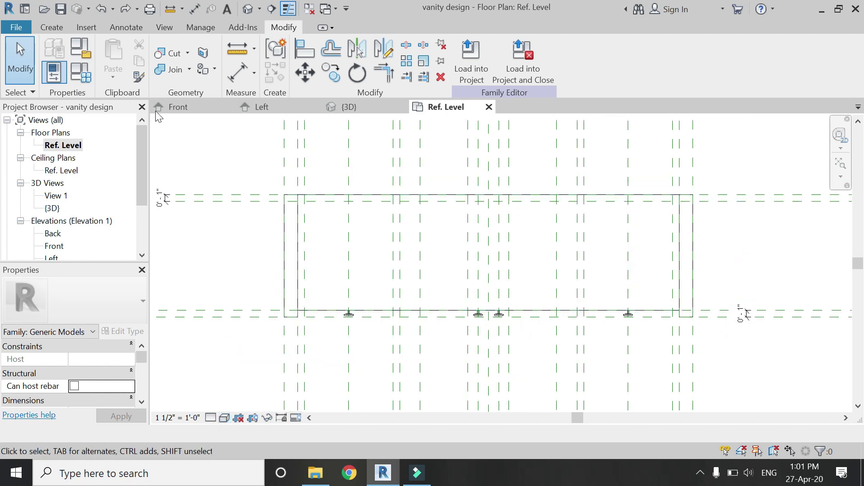
pyautogui.click(42, 30)
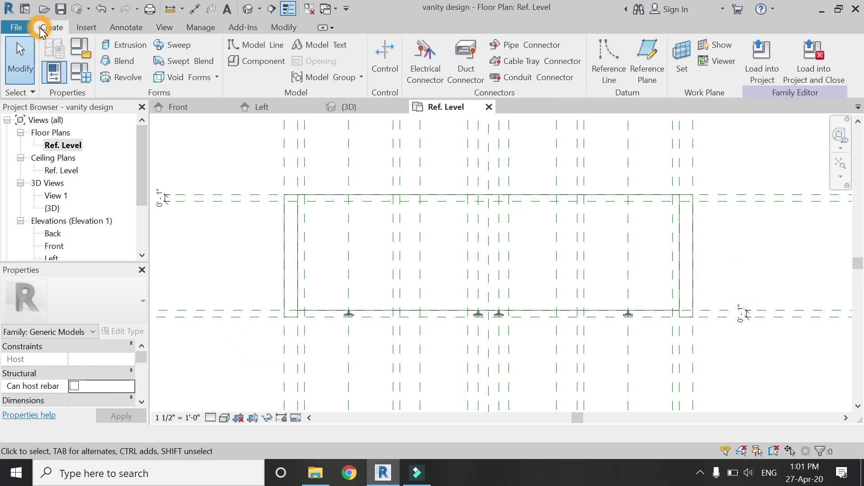
pyautogui.click(126, 50)
pyautogui.click(585, 58)
pyautogui.click(565, 239)
pyautogui.click(596, 300)
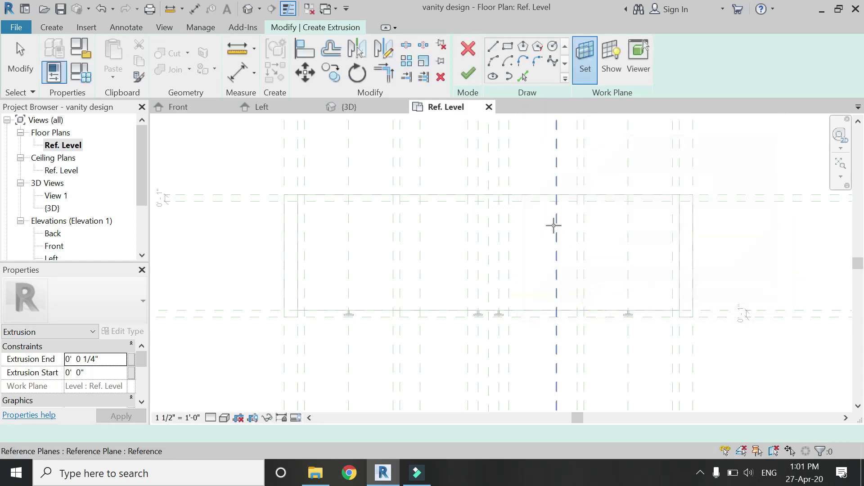
pyautogui.click(540, 198)
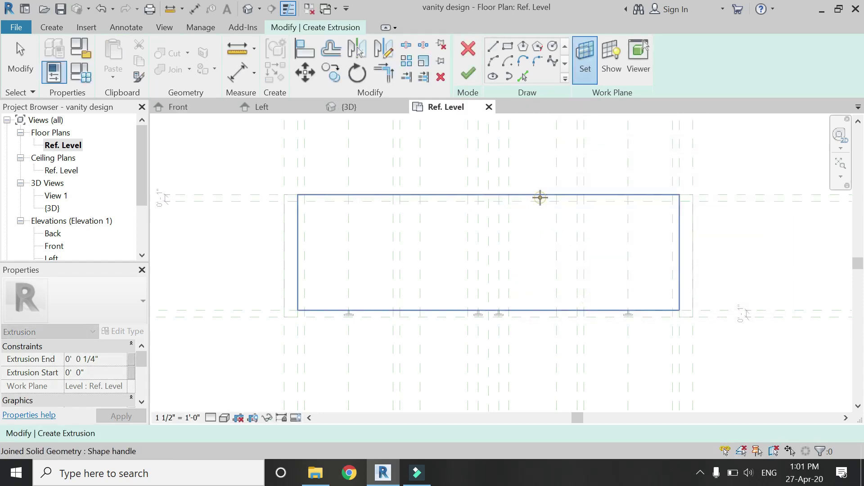
pyautogui.click(540, 197)
# - Draw a 5'-0" × 1'-6" rectangle and set the extrusion end to 1", then finish
pyautogui.click(507, 46)
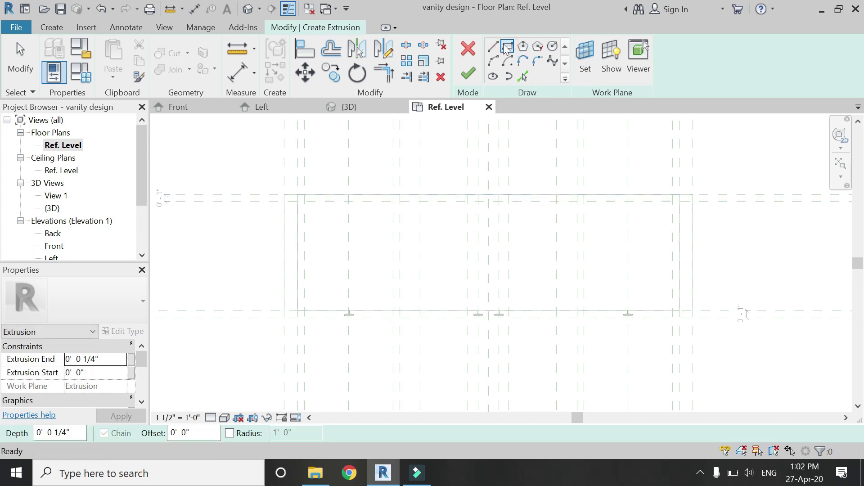
pyautogui.click(285, 198)
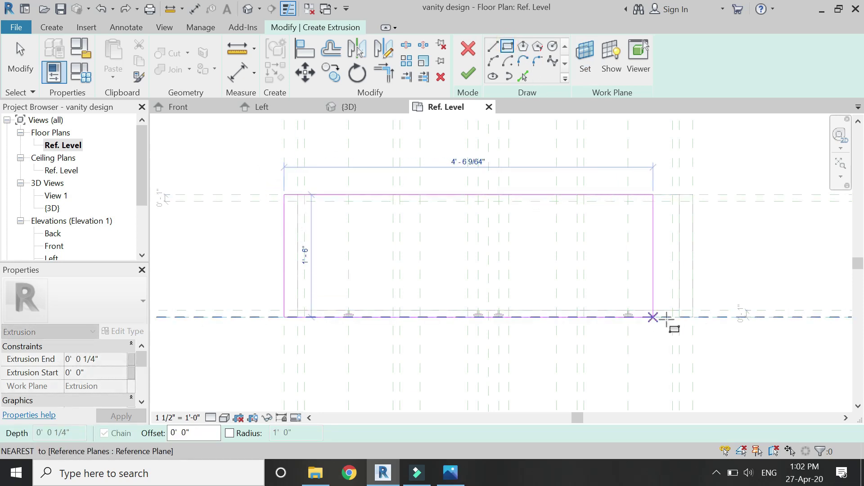
pyautogui.click(691, 315)
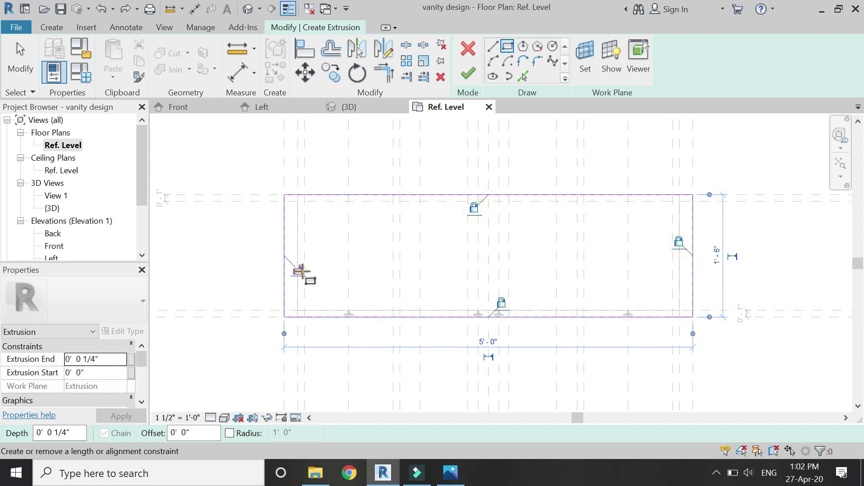
pyautogui.press('Escape')
pyautogui.press('Escape')
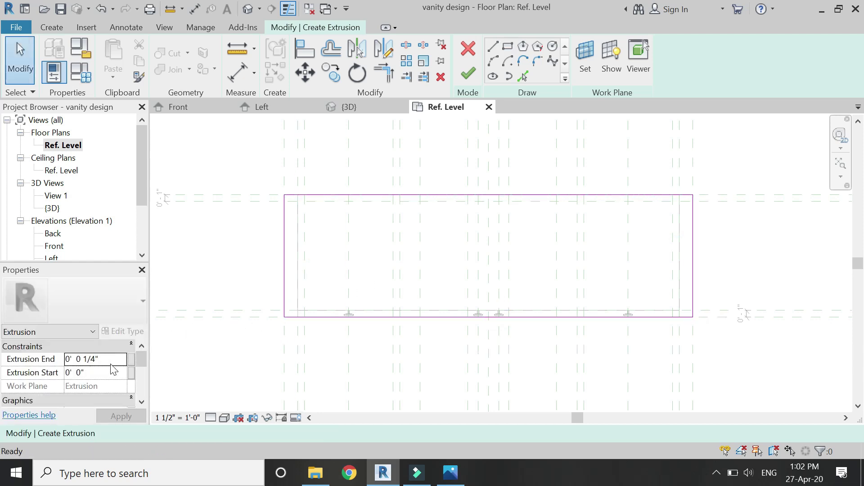
pyautogui.click(110, 363)
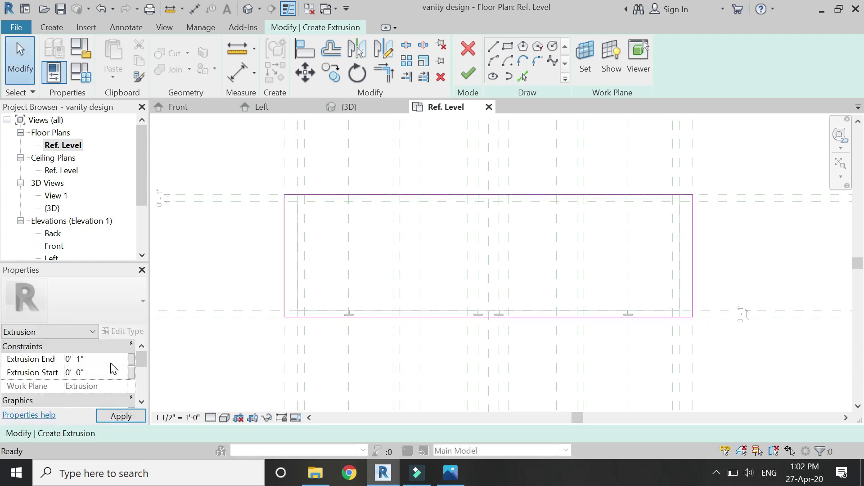
pyautogui.click(469, 74)
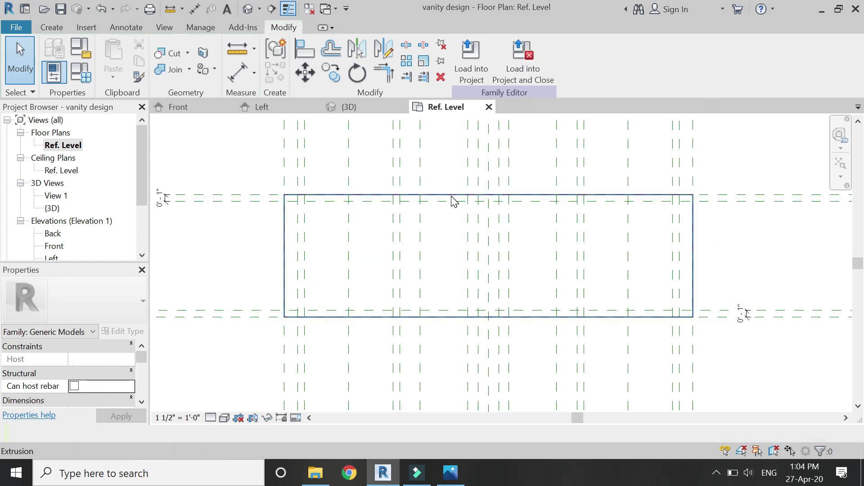
# - Start a void sweep and set its path sketch on the Extrusion work plane
pyautogui.click(418, 184)
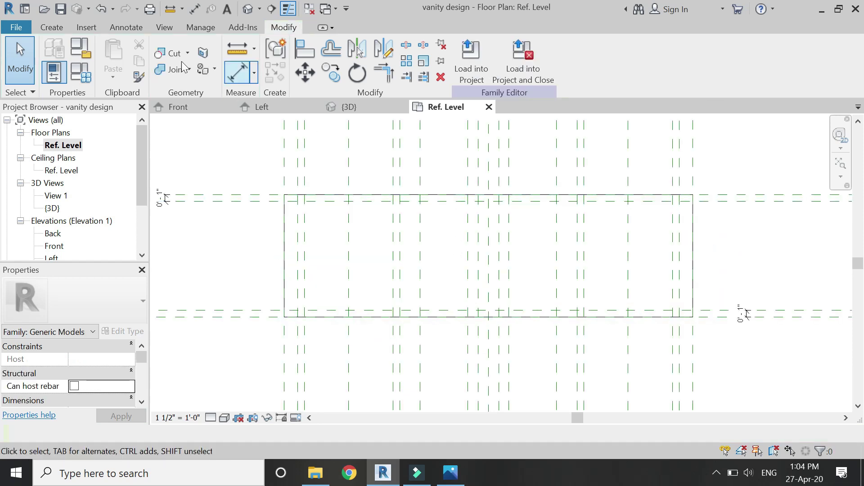
pyautogui.click(51, 27)
pyautogui.click(185, 74)
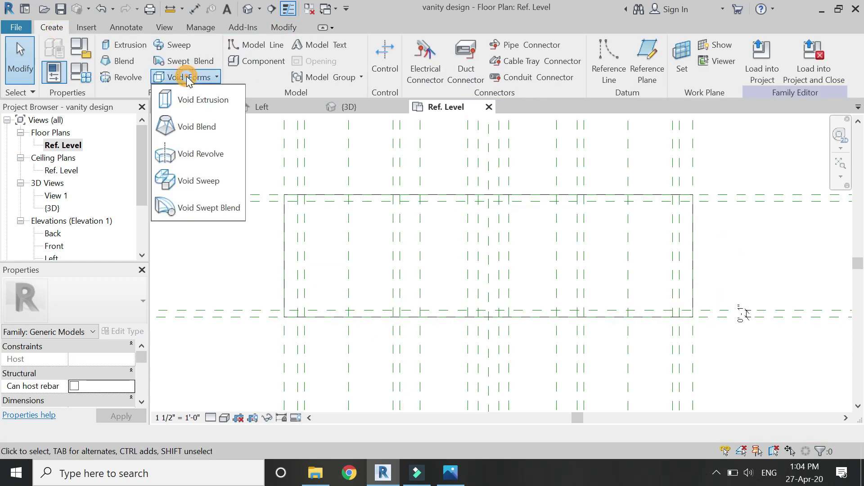
pyautogui.click(212, 186)
pyautogui.click(606, 49)
pyautogui.click(591, 65)
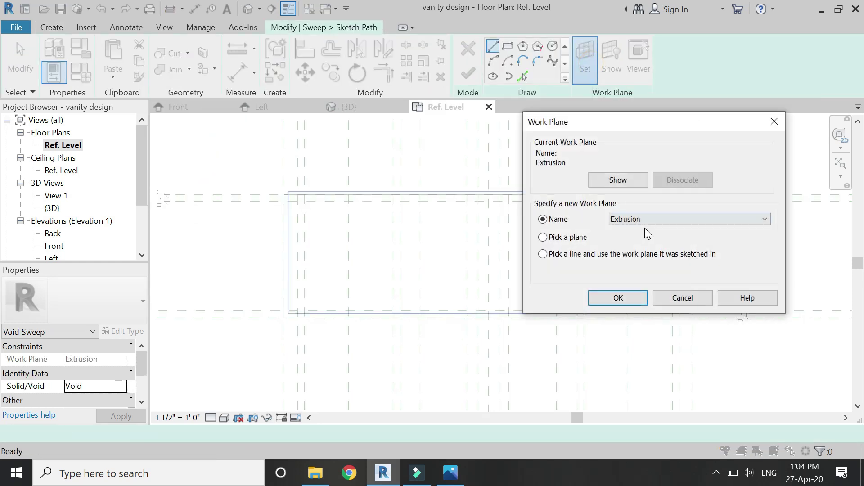
pyautogui.click(605, 298)
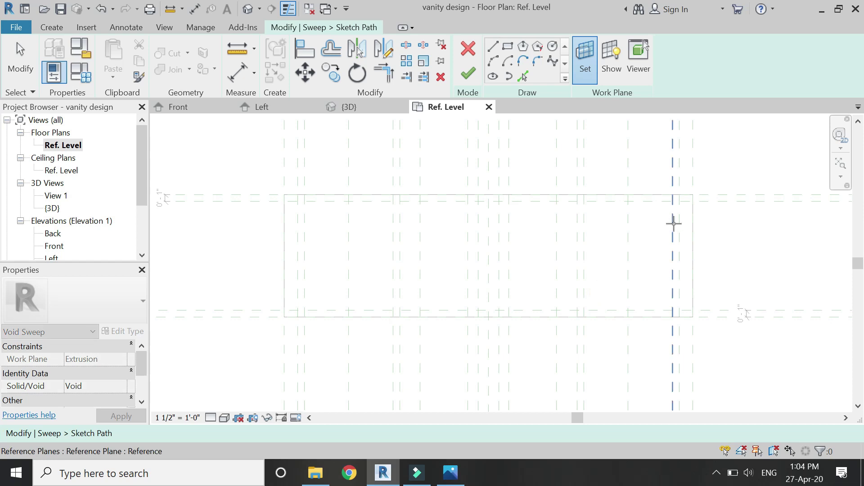
pyautogui.click(691, 228)
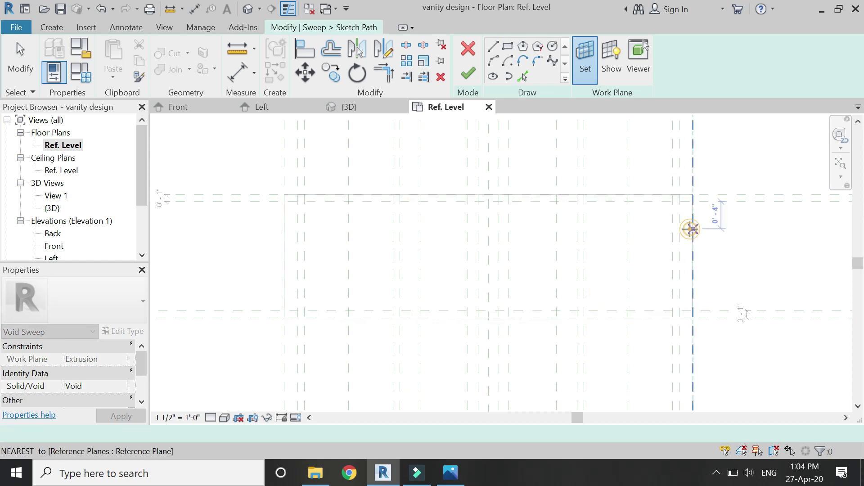
# - Trace the 5'-0" by 1'-6" countertop outline as a rectangle and finish the path
pyautogui.click(507, 45)
pyautogui.click(693, 317)
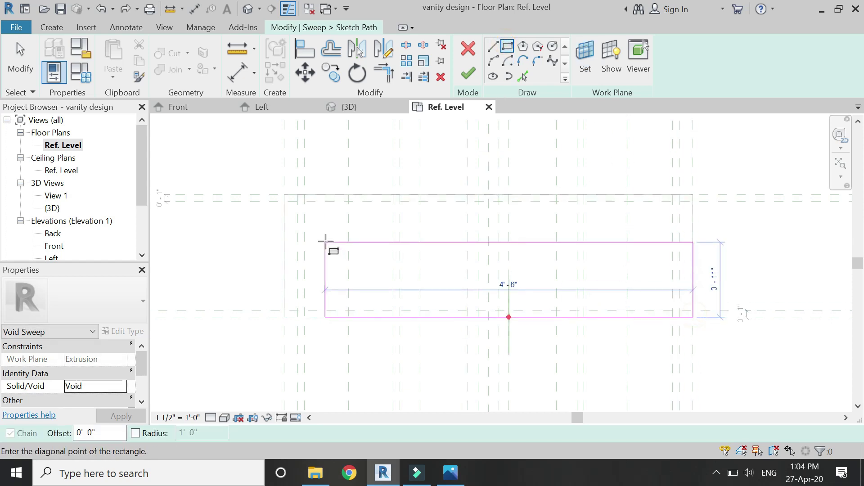
pyautogui.click(284, 195)
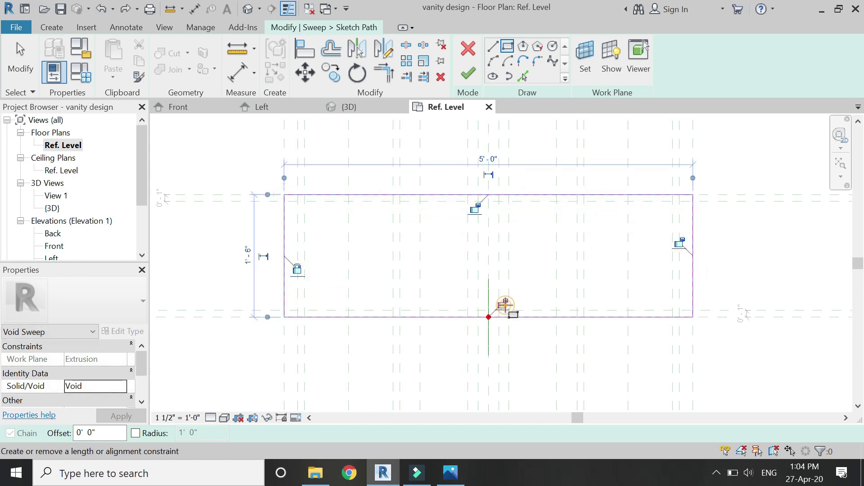
pyautogui.press('Escape')
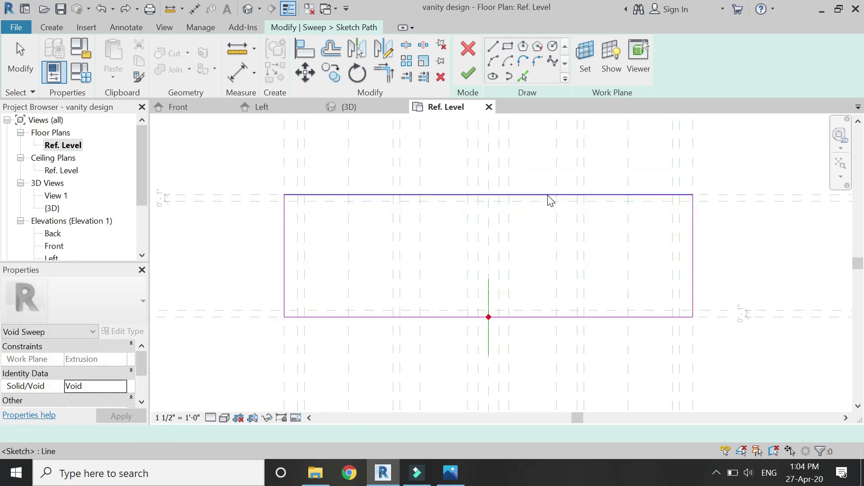
pyautogui.press('Escape')
pyautogui.press('Escape')
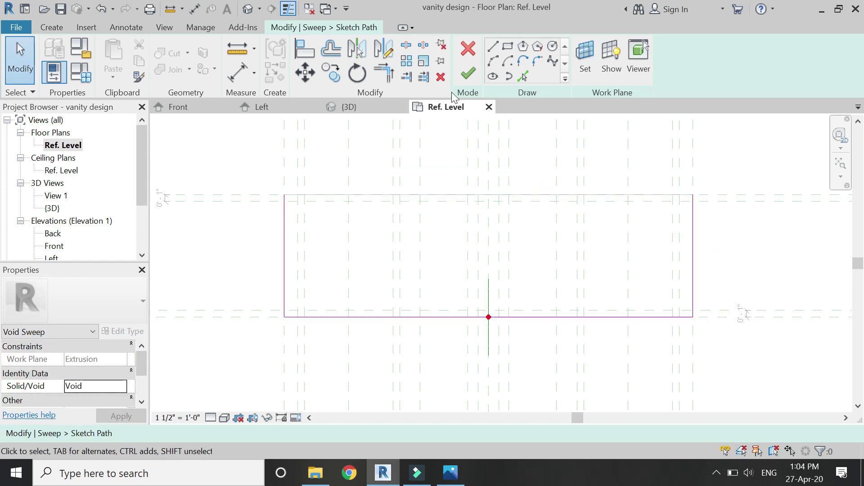
pyautogui.click(466, 74)
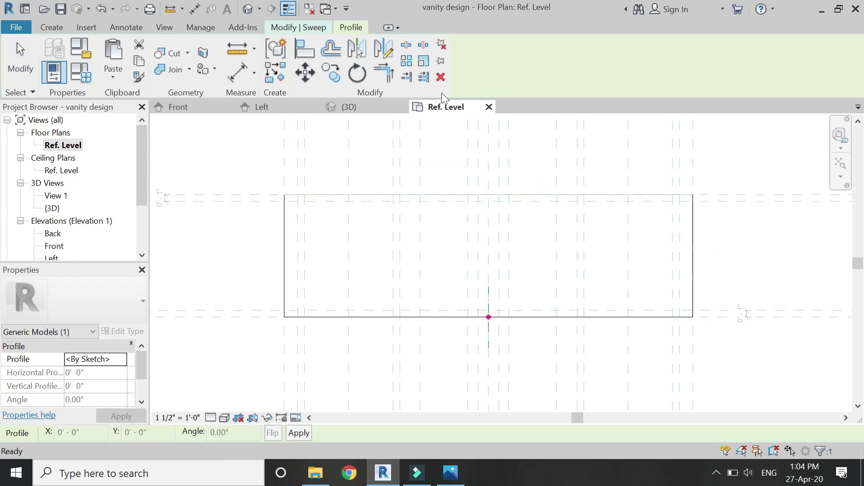
# - In the Left elevation, draw the sweep profile's quarter-circle start-end-radius arc
pyautogui.click(294, 107)
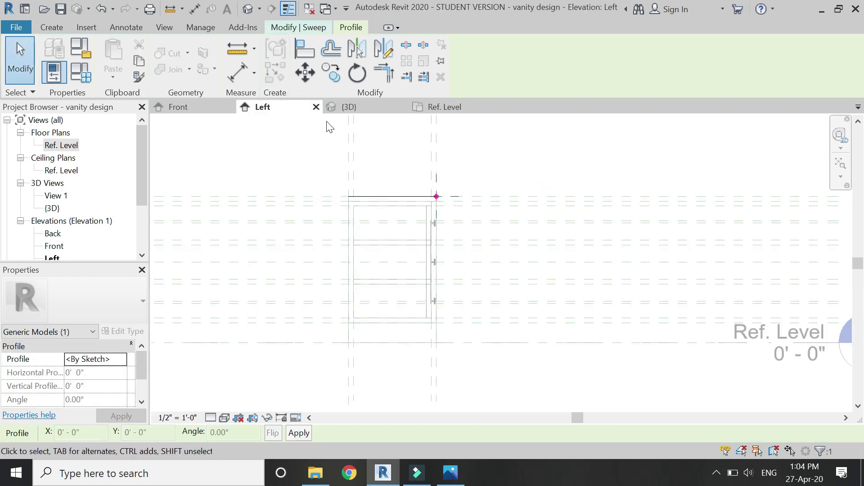
pyautogui.click(309, 28)
pyautogui.click(702, 75)
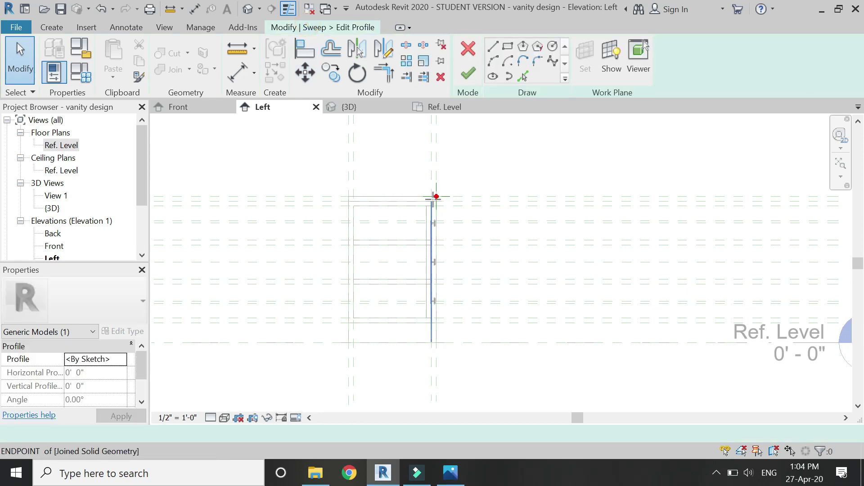
pyautogui.scroll(4, 434, 195)
pyautogui.click(493, 61)
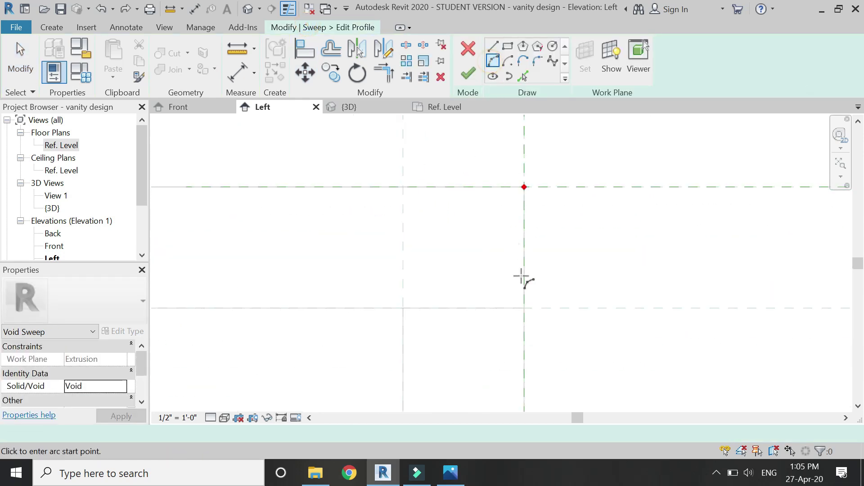
pyautogui.click(526, 308)
pyautogui.click(404, 187)
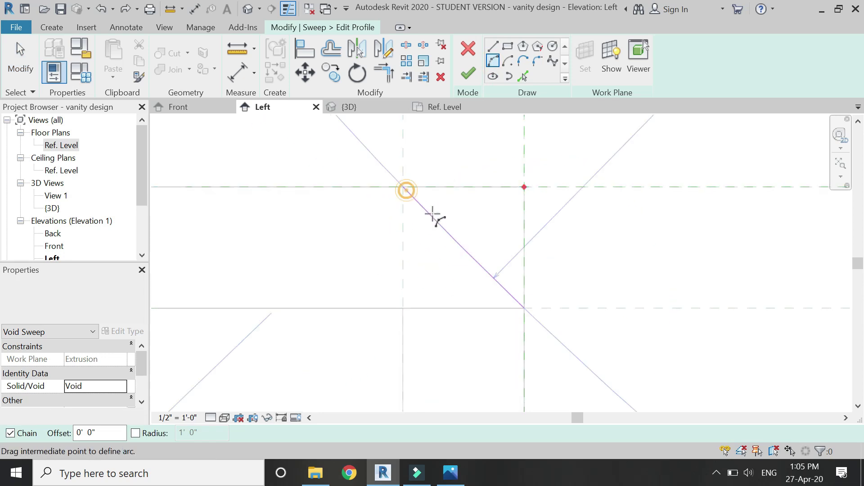
pyautogui.click(478, 217)
# - Close the profile with top and vertical lines, then finish the profile and the void sweep
pyautogui.click(493, 46)
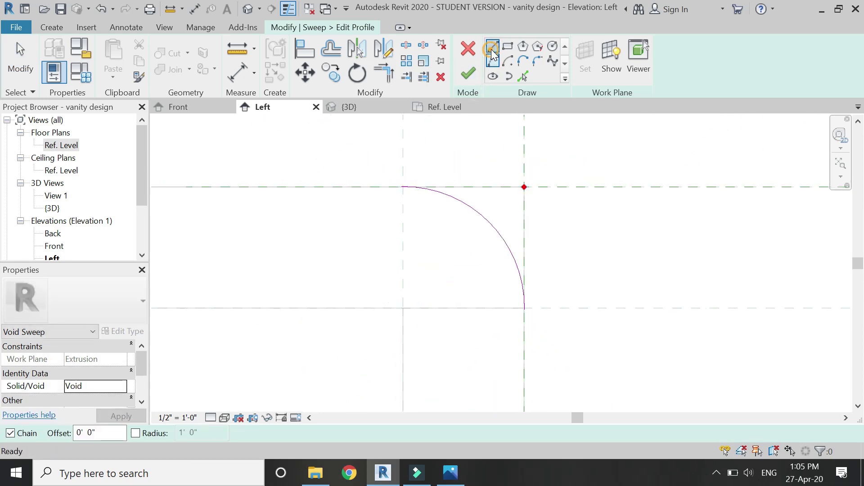
pyautogui.click(402, 187)
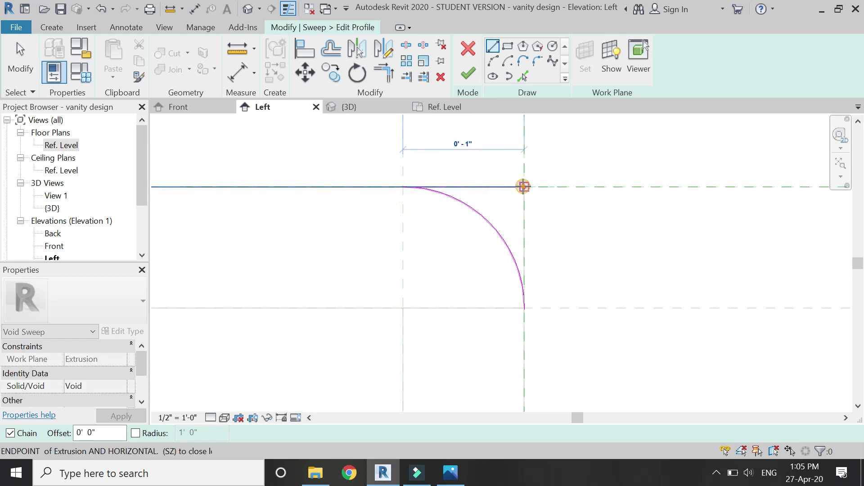
pyautogui.click(524, 187)
pyautogui.click(524, 309)
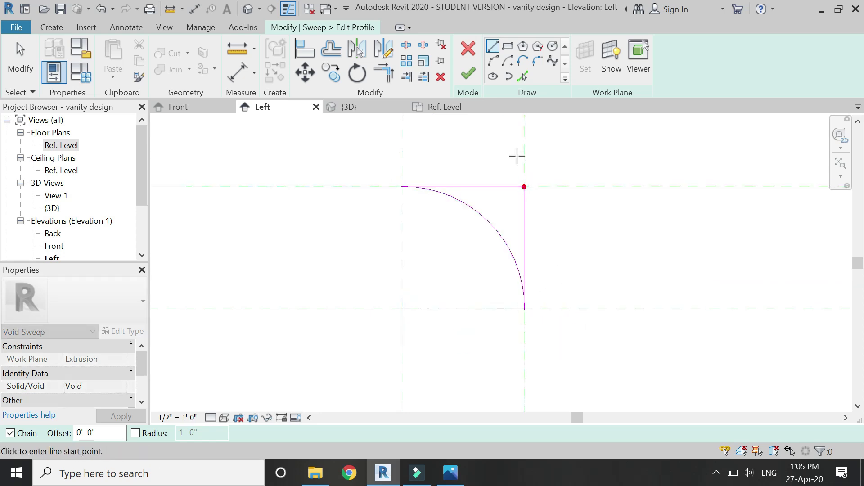
pyautogui.press('Escape')
pyautogui.press('Escape')
pyautogui.click(469, 74)
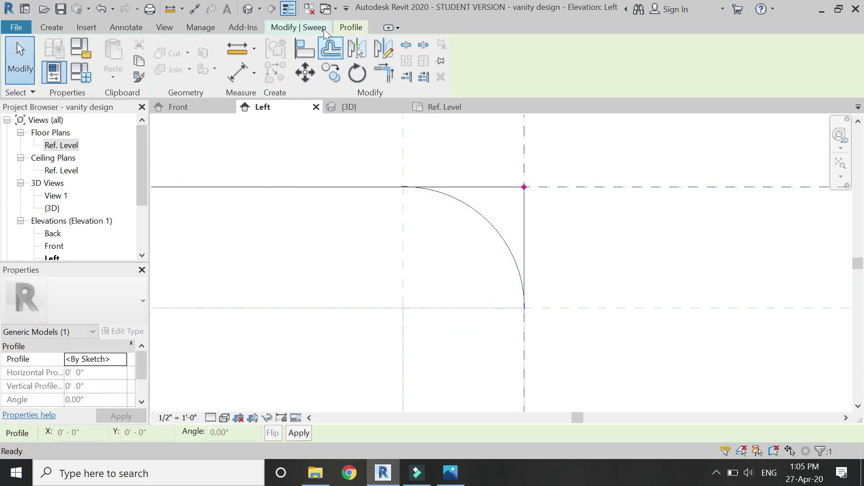
pyautogui.click(465, 78)
pyautogui.press('Escape')
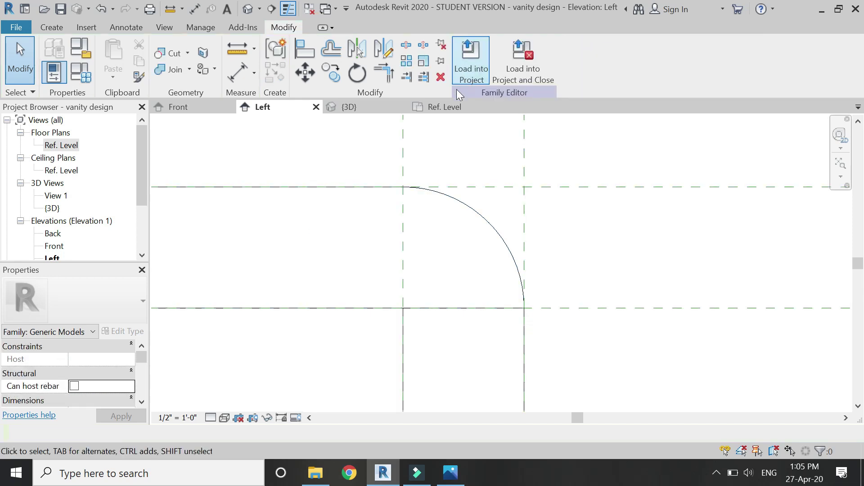
# - Zoom and orbit around the vanity cabinet in the {3D} view
pyautogui.click(346, 107)
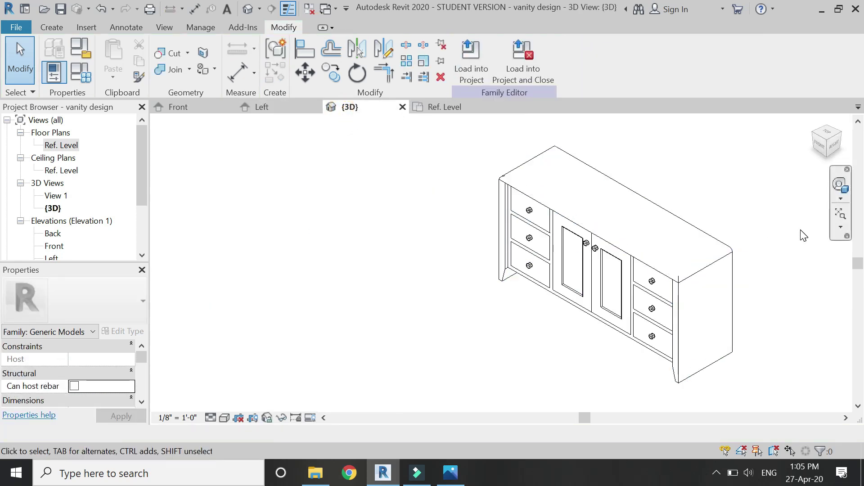
pyautogui.scroll(1, 804, 236)
pyautogui.scroll(1, 804, 235)
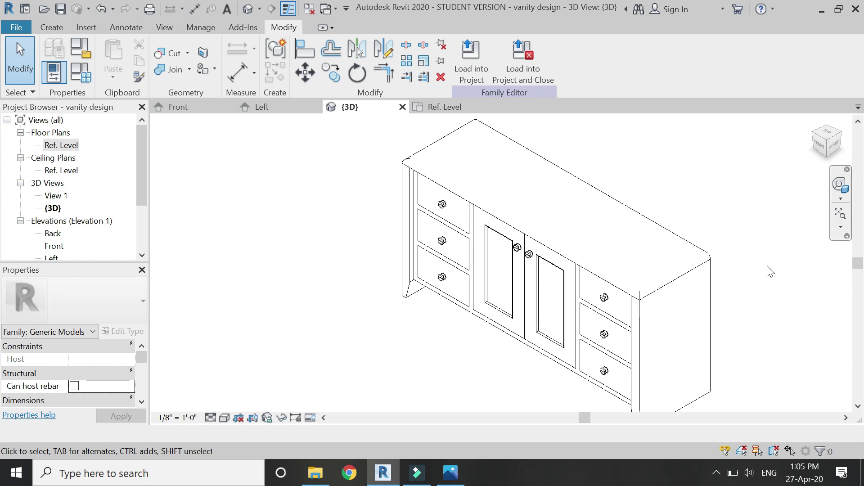
pyautogui.click(839, 185)
pyautogui.moveTo(648, 194); pyautogui.dragTo(446, 241)
pyautogui.moveTo(478, 337); pyautogui.dragTo(544, 276)
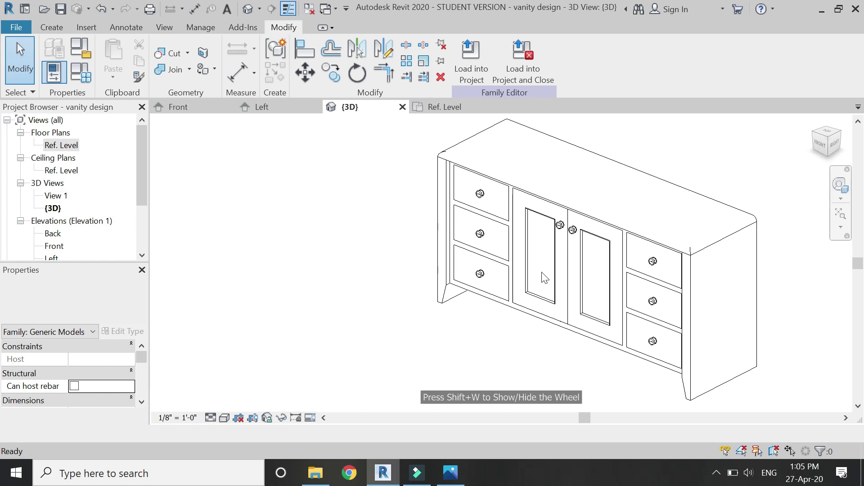
# - Return to the isometric view and enter 1' 3" as the depth of vanity in Family Types
pyautogui.click(830, 144)
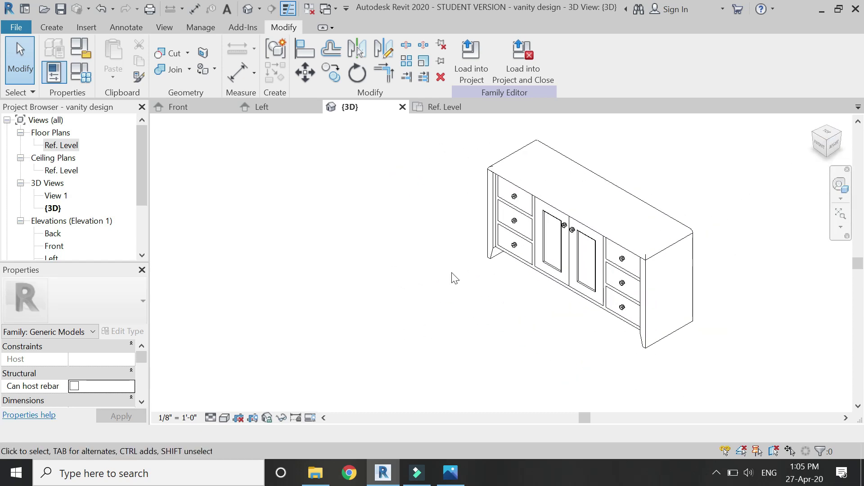
pyautogui.click(81, 47)
pyautogui.click(240, 198)
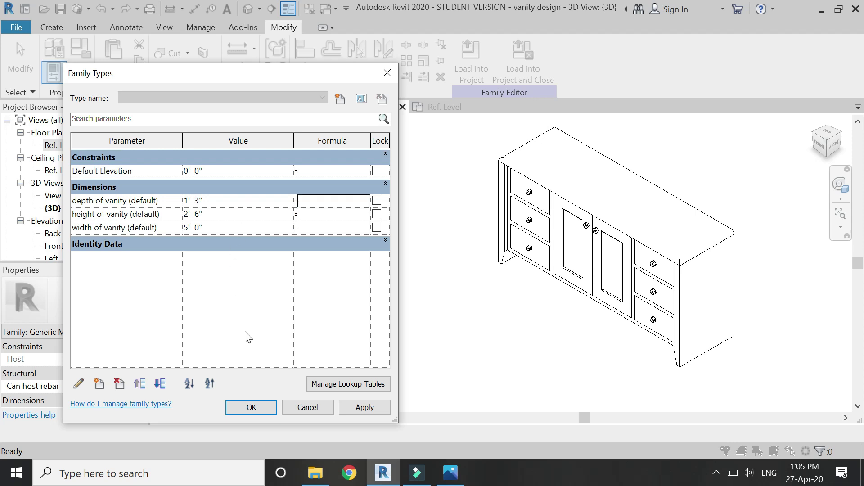
# - Apply depth 1' 3", height 3' 0" and width 6' 0" to the vanity and confirm
pyautogui.click(363, 406)
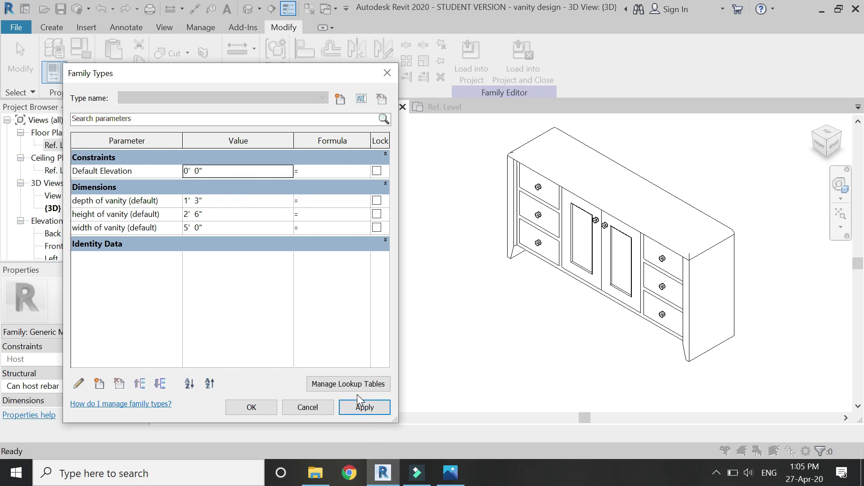
pyautogui.click(226, 214)
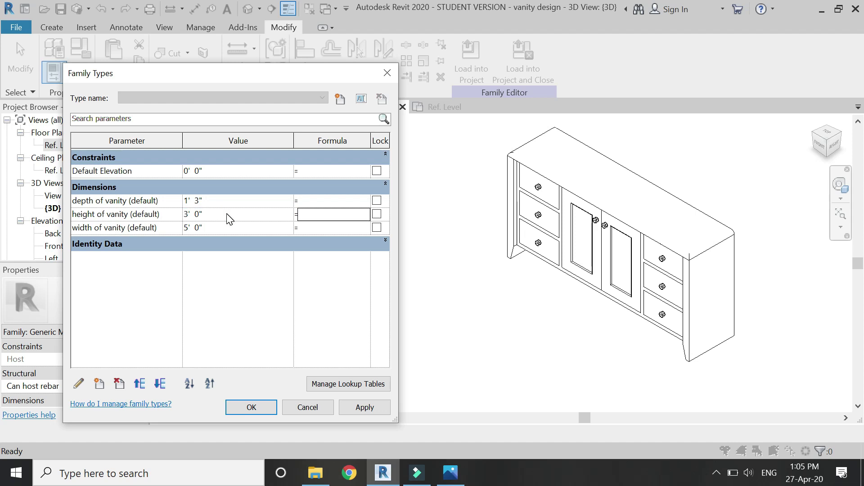
pyautogui.click(365, 407)
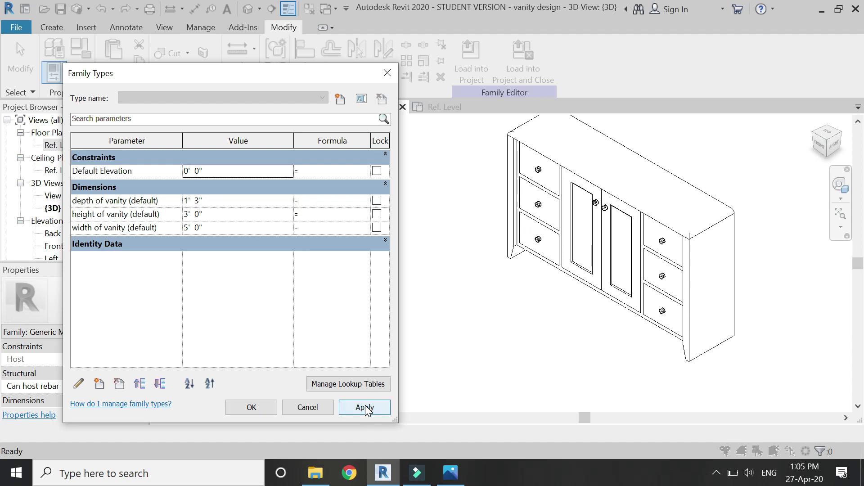
pyautogui.click(210, 229)
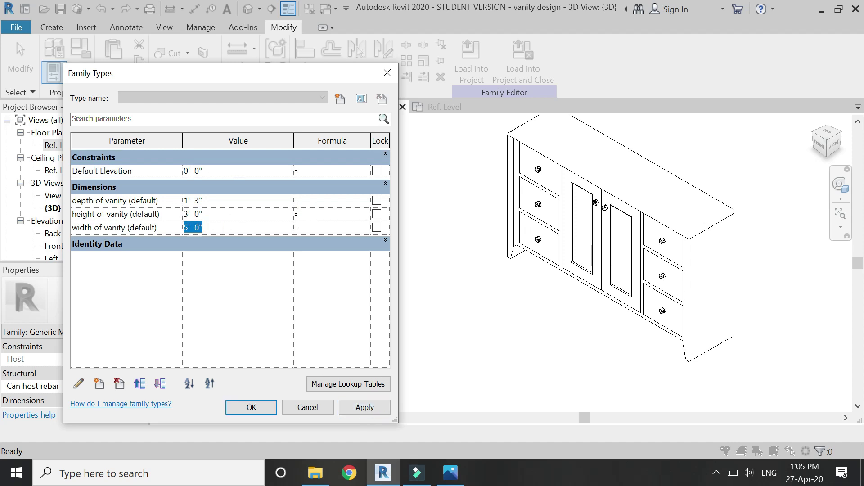
pyautogui.click(348, 409)
pyautogui.click(251, 408)
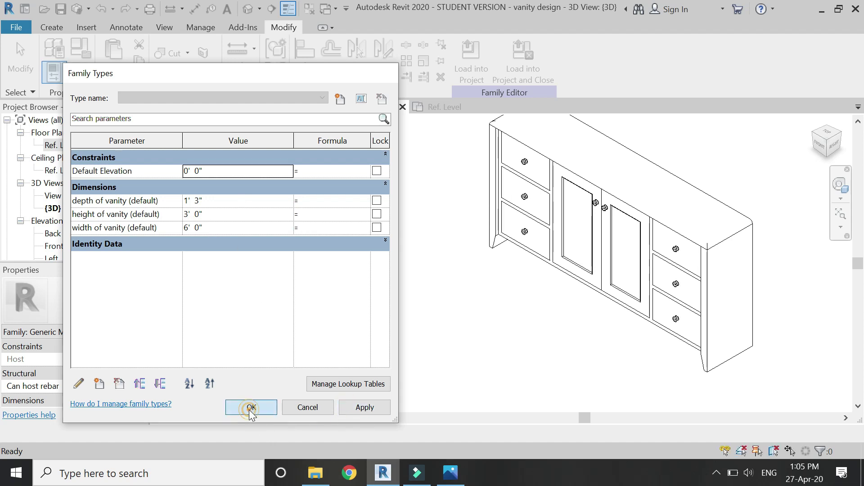
pyautogui.scroll(1, 463, 210)
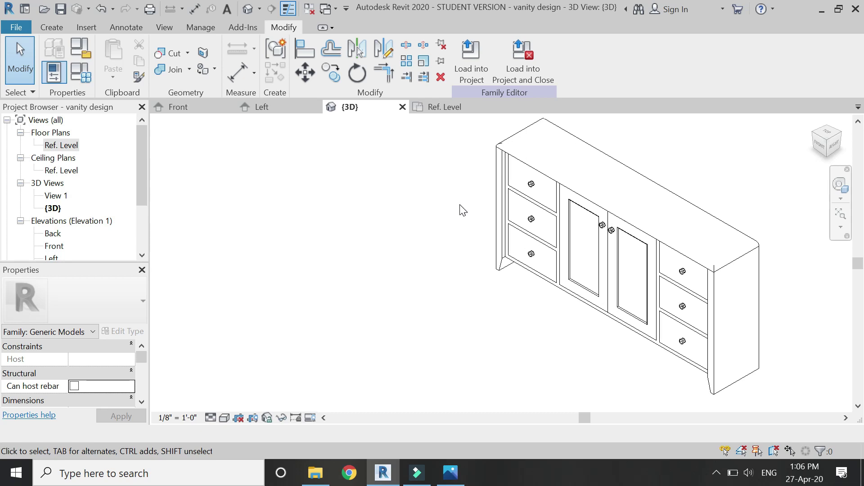